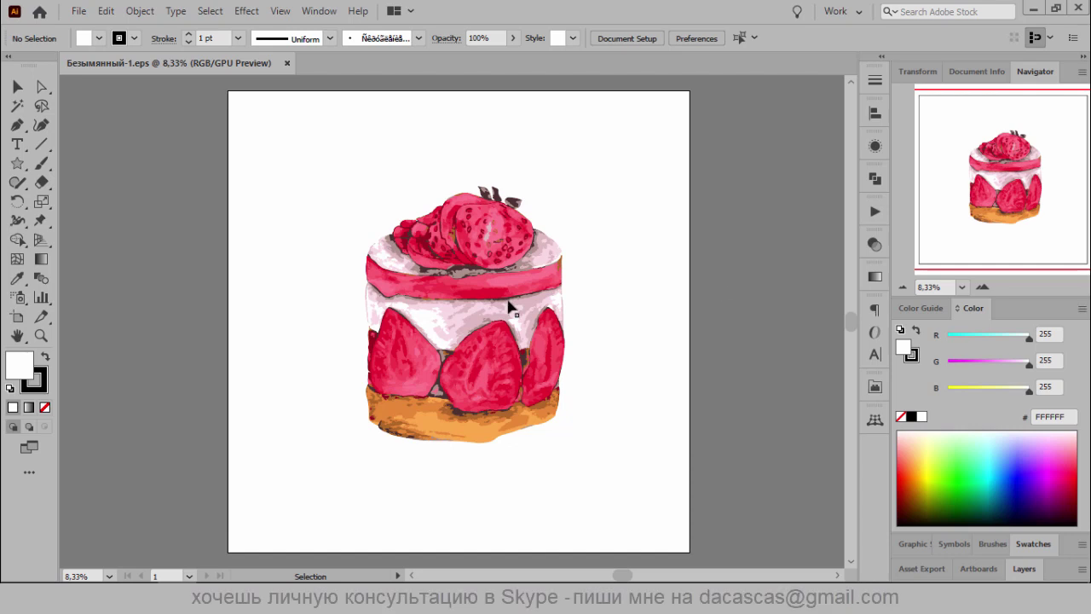
# Select and deselect the traced cake artwork a few times to inspect it
pyautogui.click(500, 286)
pyautogui.click(708, 278)
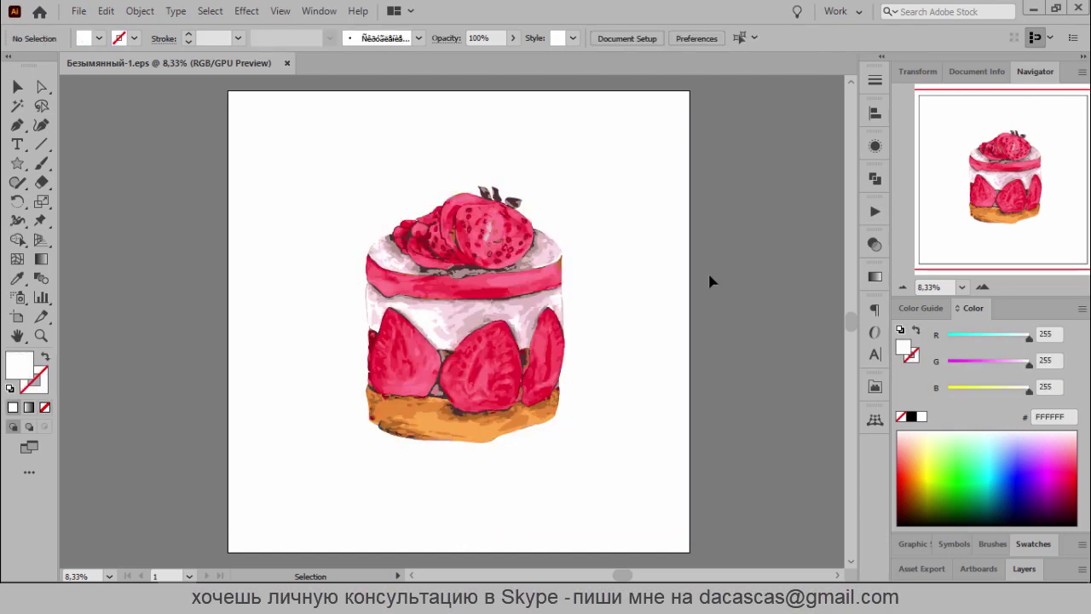
pyautogui.click(546, 276)
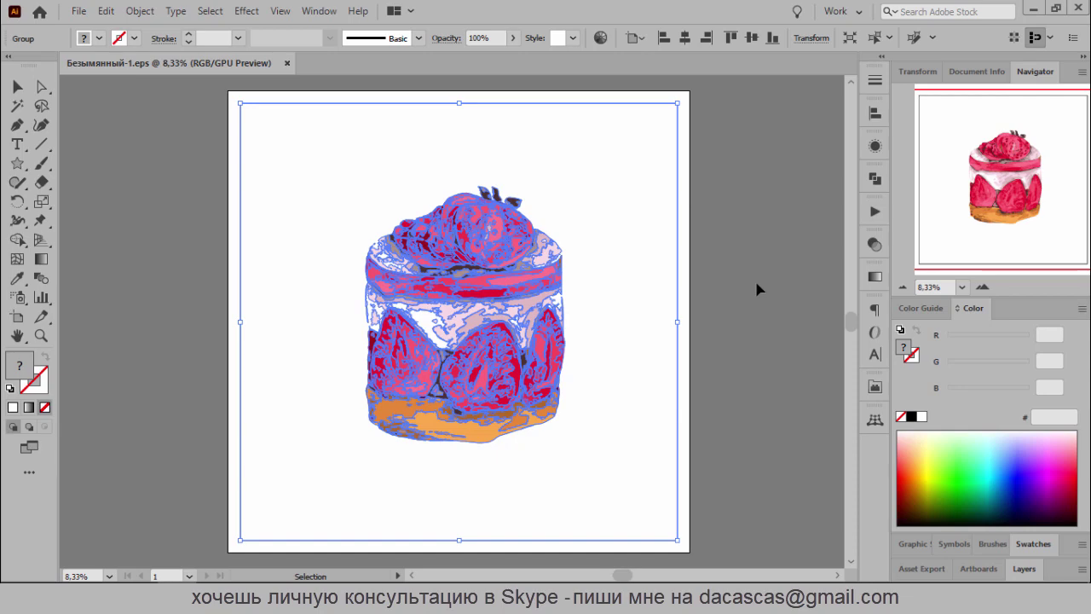
pyautogui.click(755, 278)
pyautogui.click(559, 281)
pyautogui.click(729, 294)
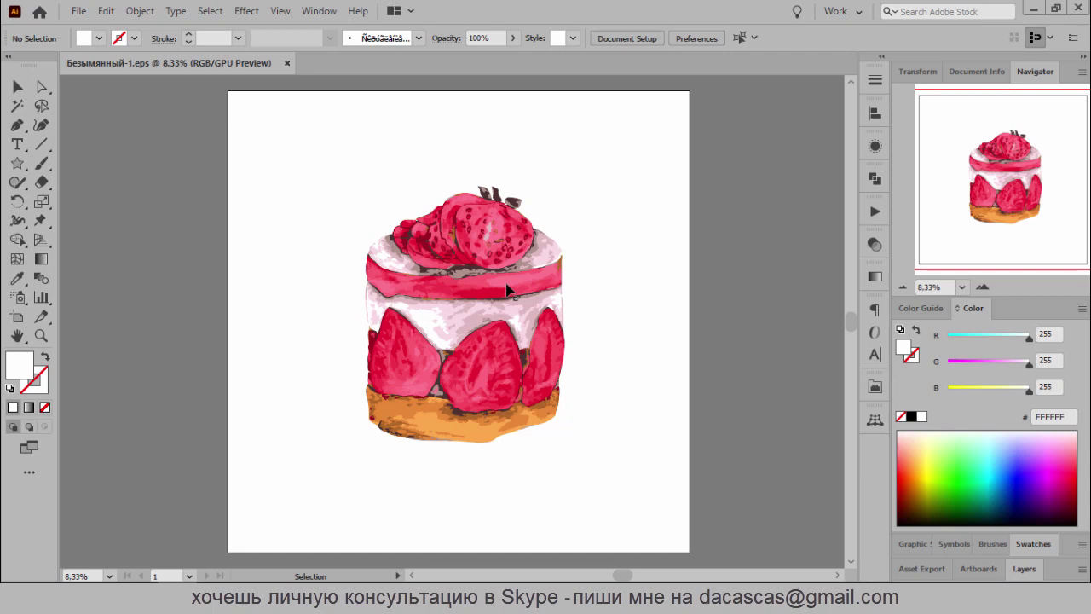
# Drag 'пирожное клубничка 001.jpg' from the images folder onto Illustrator's taskbar button
pyautogui.click(1035, 11)
pyautogui.click(620, 226)
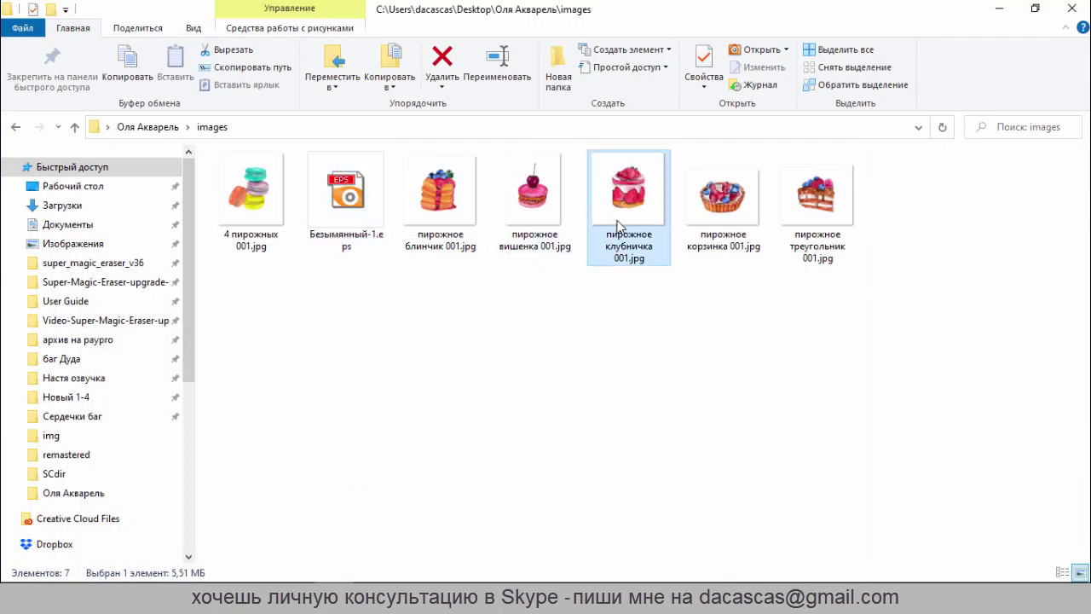
pyautogui.moveTo(620, 225); pyautogui.dragTo(247, 493)
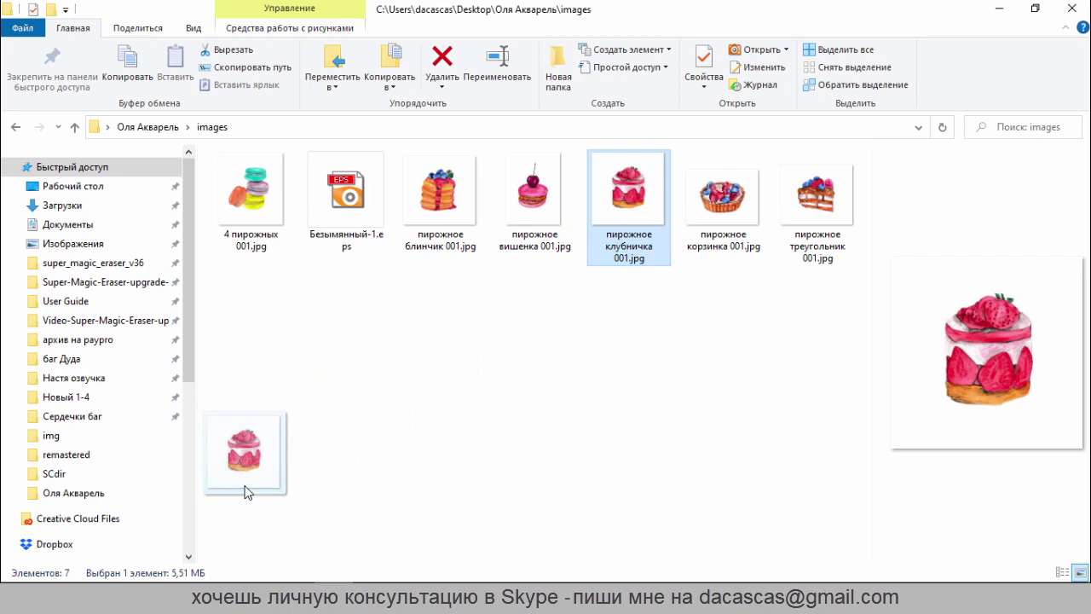
pyautogui.moveTo(248, 493)
pyautogui.mouseDown()
pyautogui.moveTo(177, 586)
pyautogui.moveTo(477, 358)
pyautogui.mouseUp()
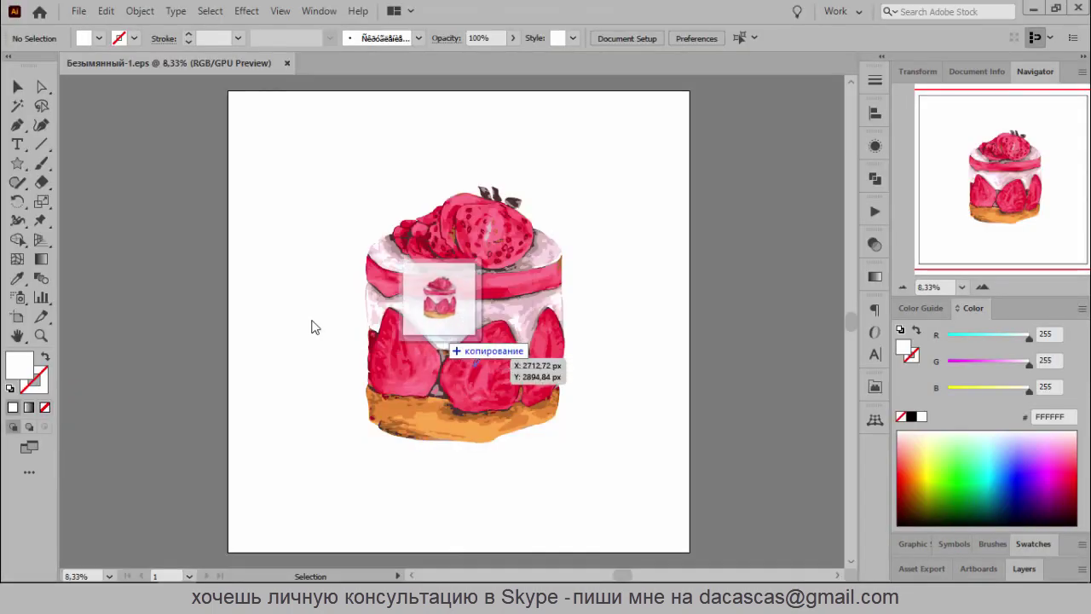
# Drop the cake photo into the document, enlarge it to match the traced cake, and park it left of the artboard
pyautogui.click(240, 318)
pyautogui.hotkey('ctrl', '-')
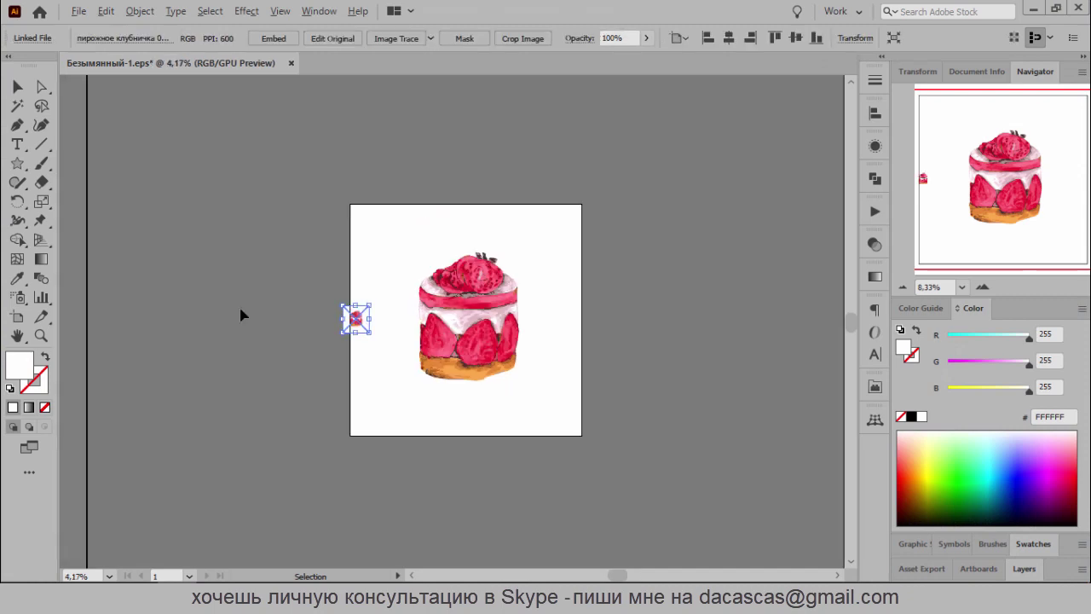
pyautogui.hscroll(-2, 331, 276)
pyautogui.moveTo(416, 305); pyautogui.dragTo(303, 193)
pyautogui.moveTo(407, 293); pyautogui.dragTo(379, 373)
pyautogui.moveTo(415, 271); pyautogui.dragTo(480, 207)
pyautogui.click(528, 166)
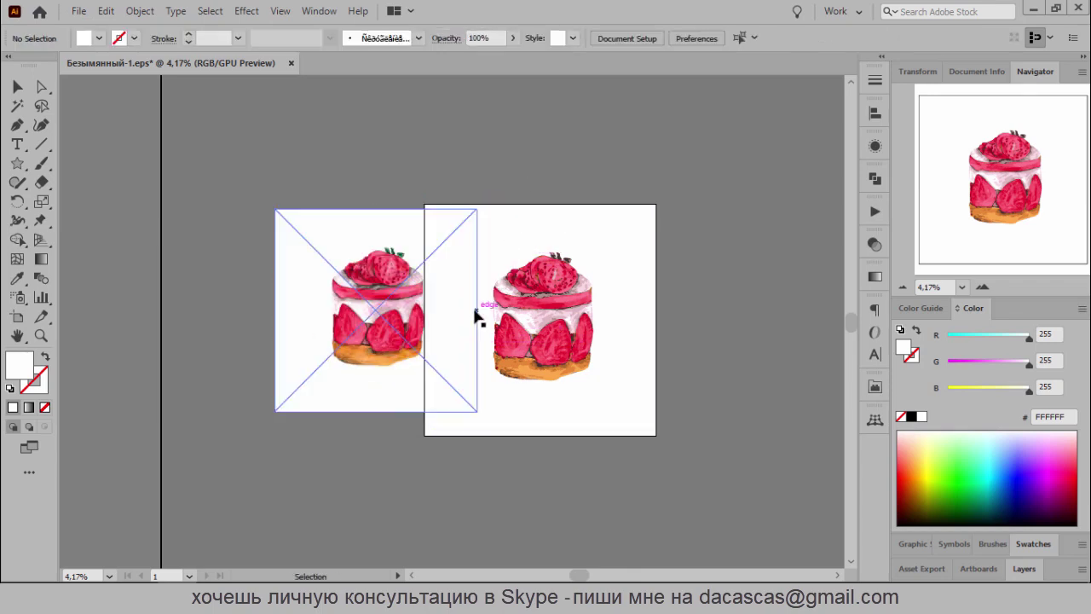
pyautogui.scroll(1, 475, 316)
pyautogui.scroll(1, 392, 410)
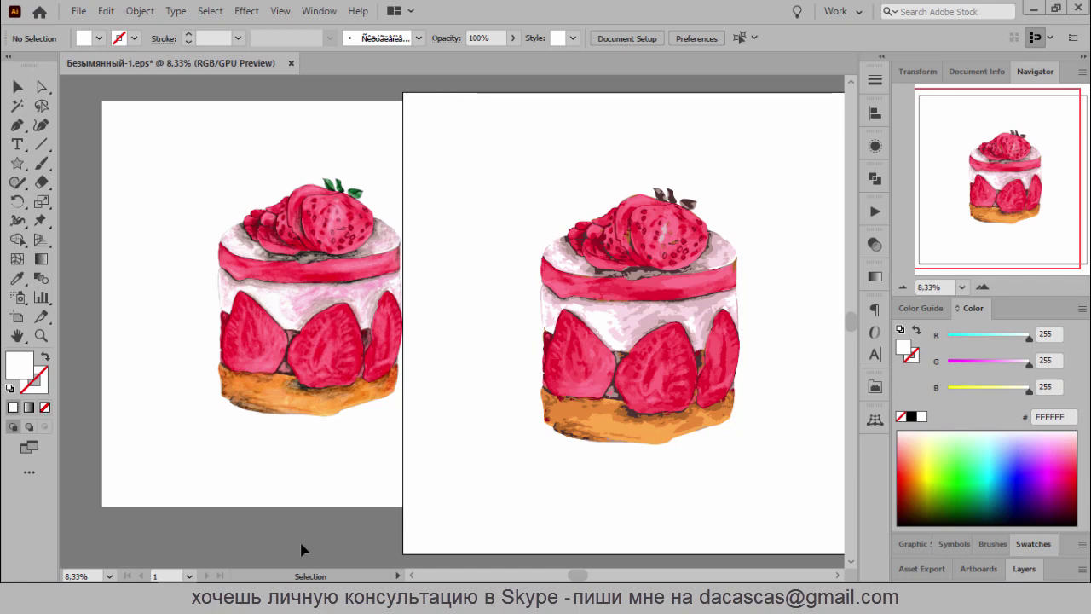
# Embed the placed cake photo and show the Image Trace preset list
pyautogui.click(323, 277)
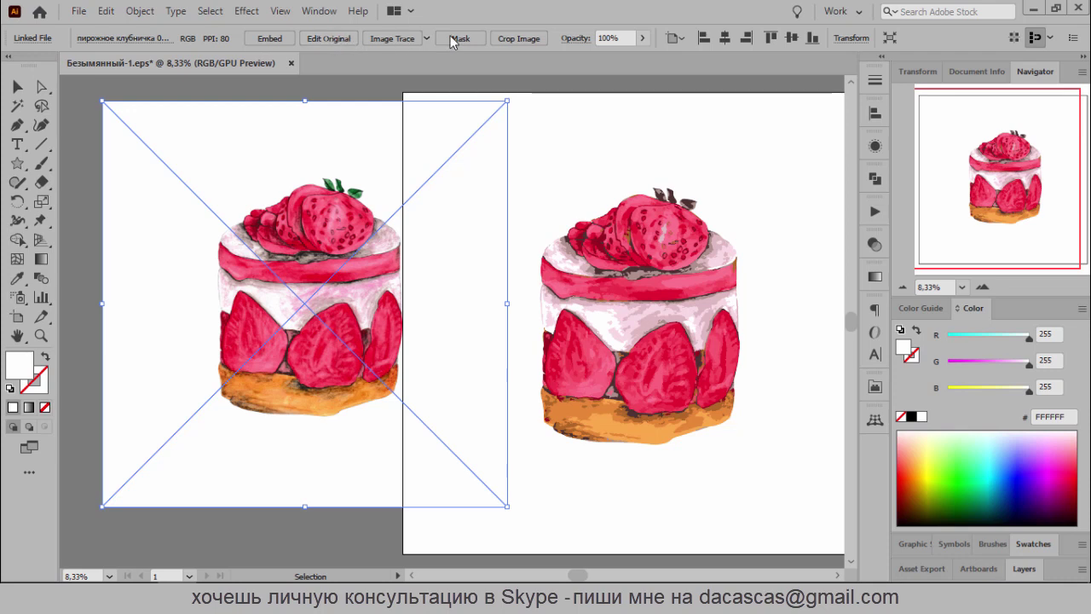
pyautogui.click(280, 36)
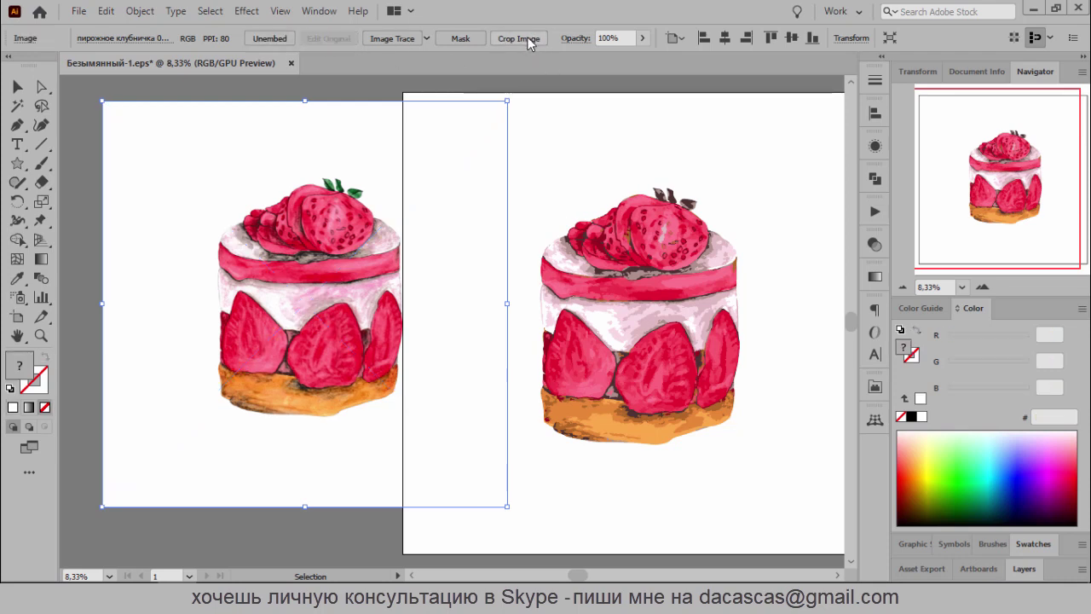
pyautogui.click(425, 39)
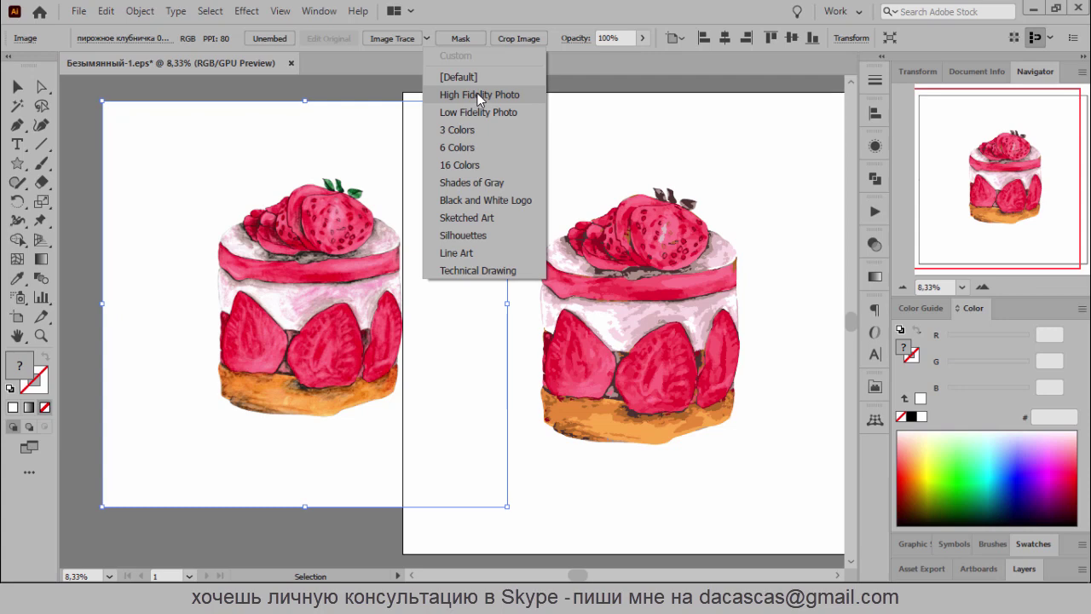
# Trace the cake photo with High Fidelity Photo, accepting the slow-tracing warning
pyautogui.click(480, 95)
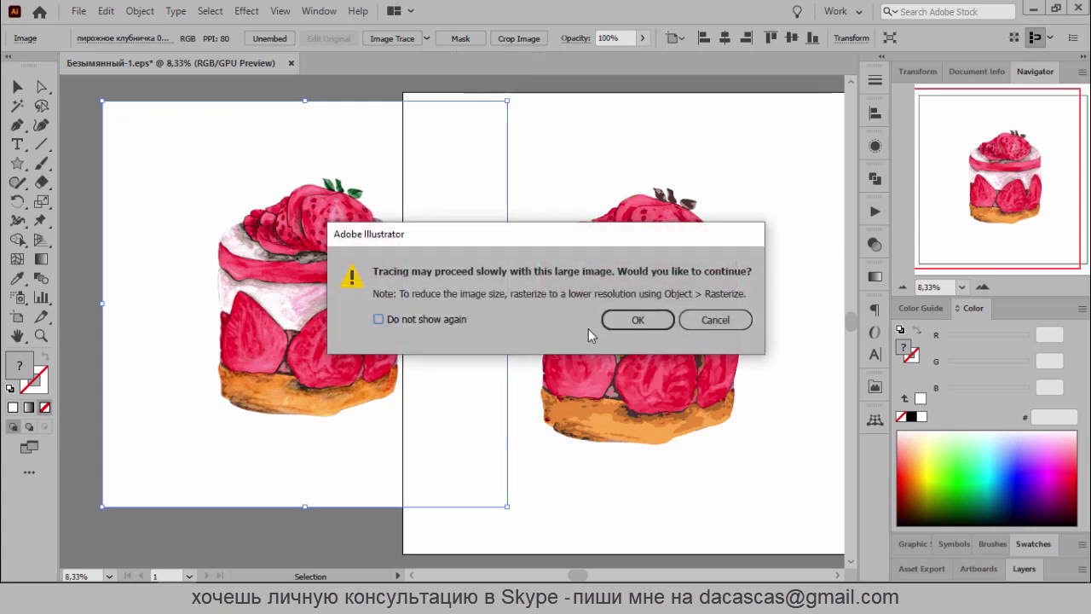
pyautogui.click(638, 320)
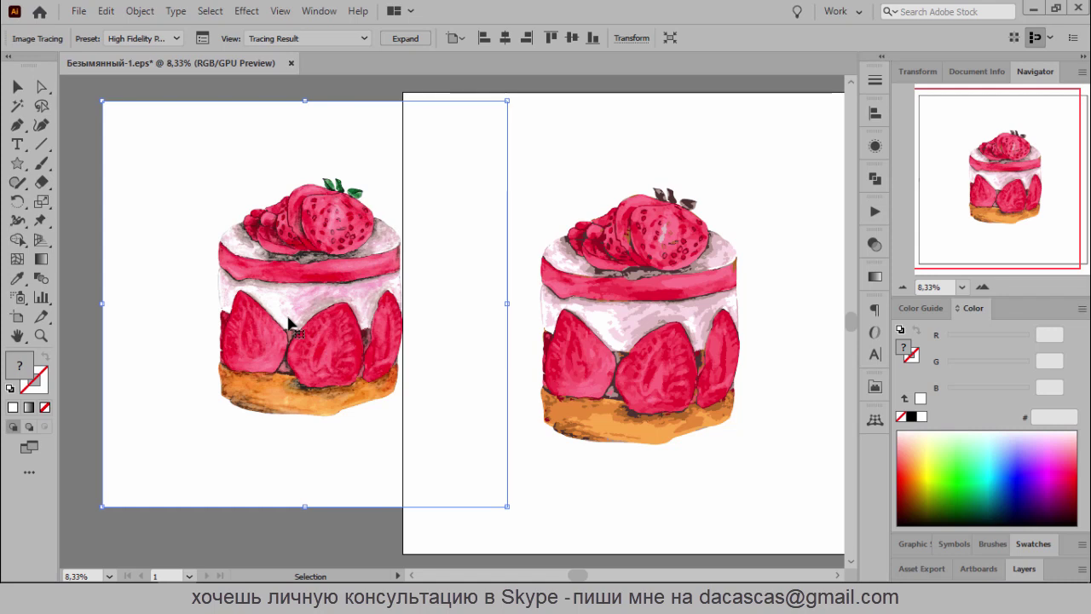
# Expand the tracing result, then direct-select the white background rectangle behind the cake
pyautogui.click(406, 39)
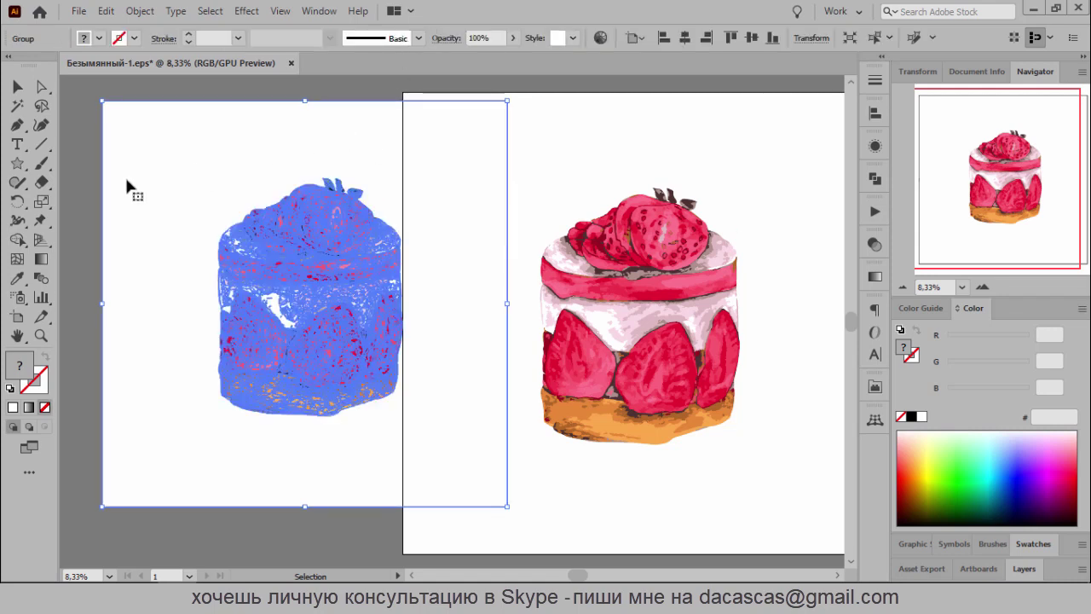
pyautogui.click(65, 188)
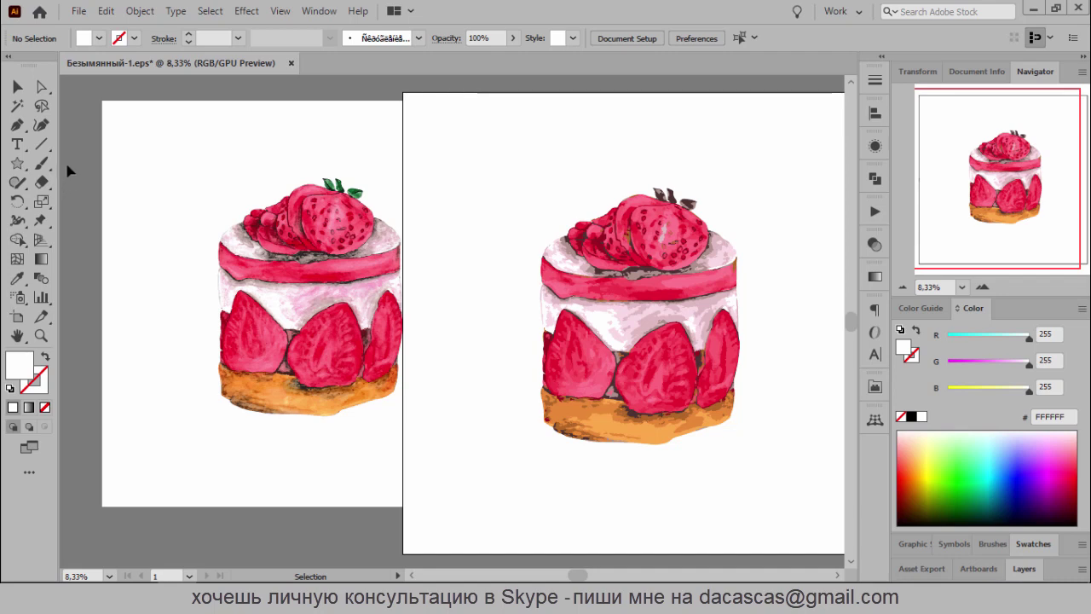
pyautogui.click(42, 86)
pyautogui.click(177, 174)
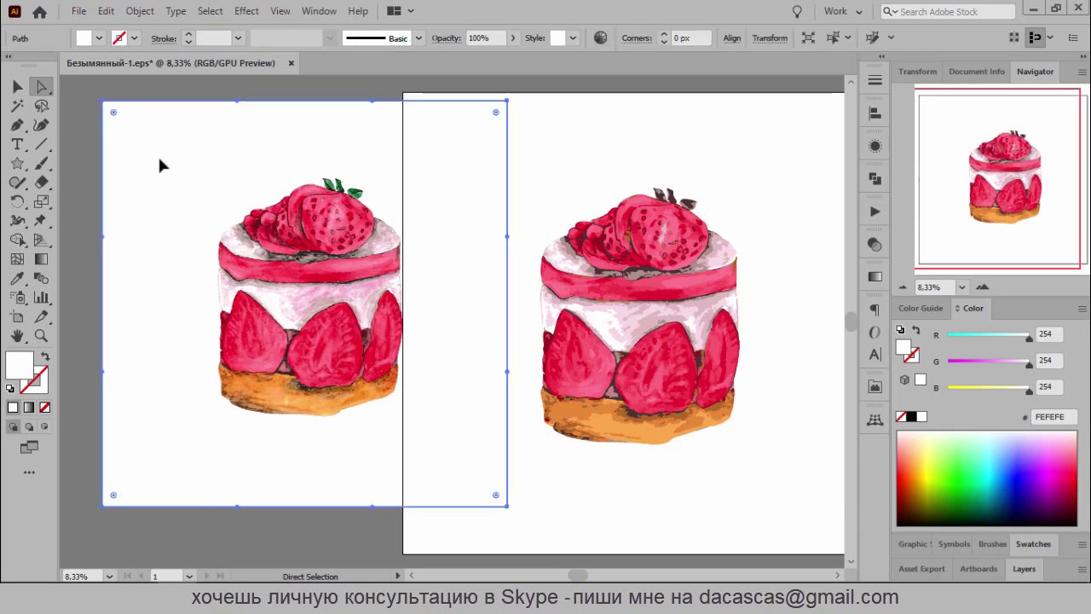
# Delete the white background rectangle, then undo the deletion and reselect it
pyautogui.press('Delete')
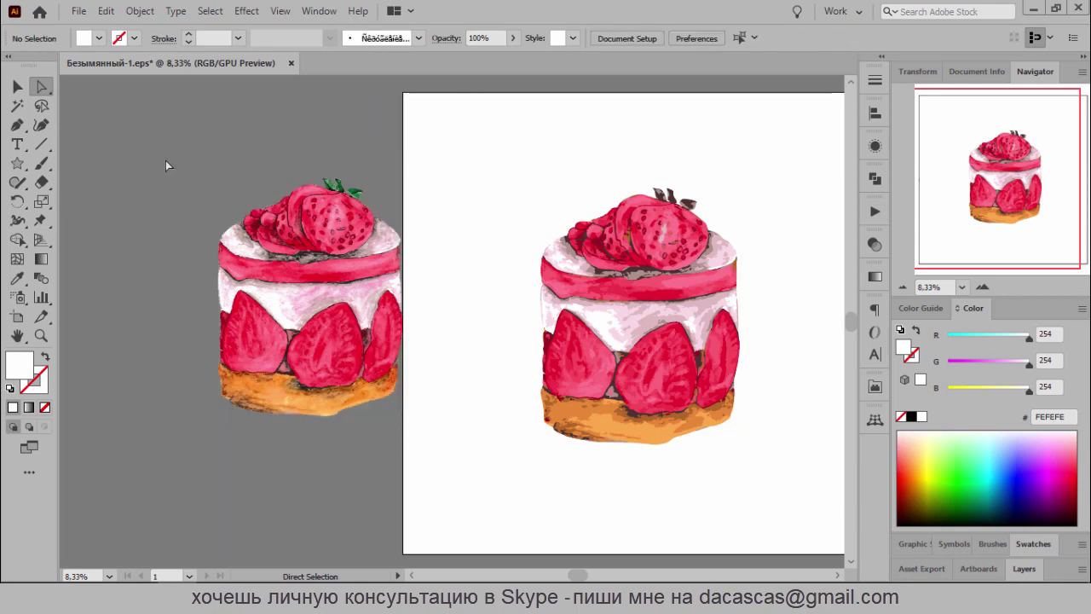
pyautogui.press('ctrl')
pyautogui.hotkey('ctrl', 'z')
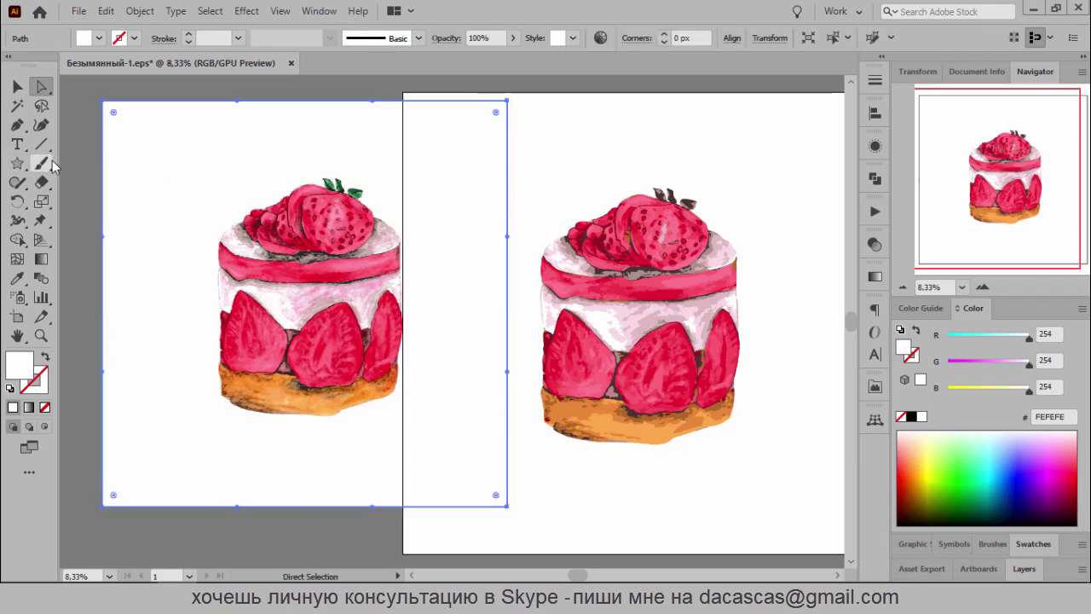
pyautogui.click(130, 158)
# Check the whole traced cake group, then direct-select the white background rectangle and delete it
pyautogui.click(74, 114)
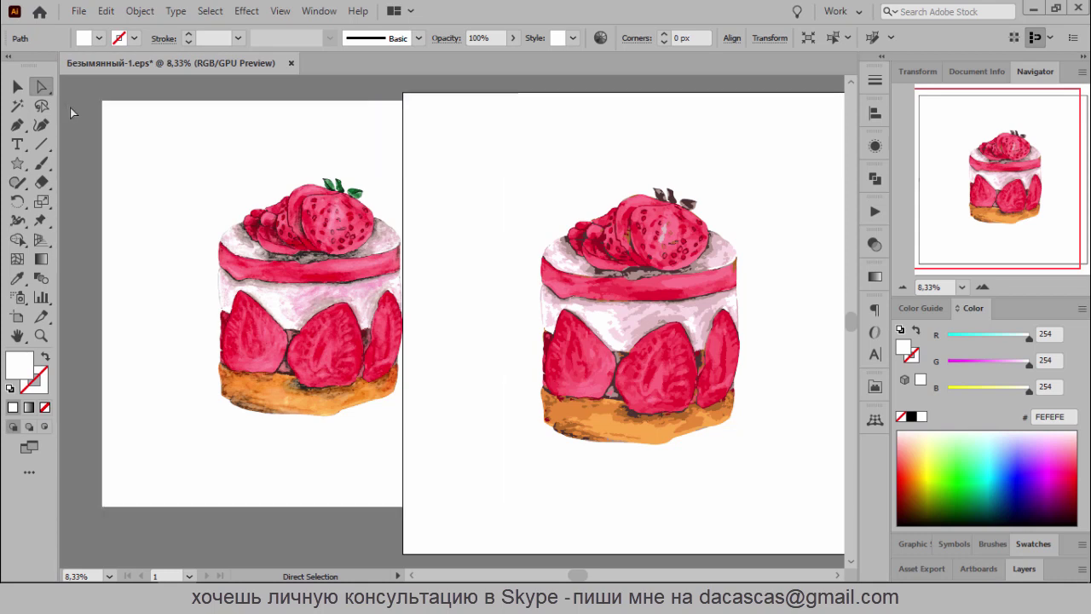
pyautogui.click(17, 86)
pyautogui.click(313, 228)
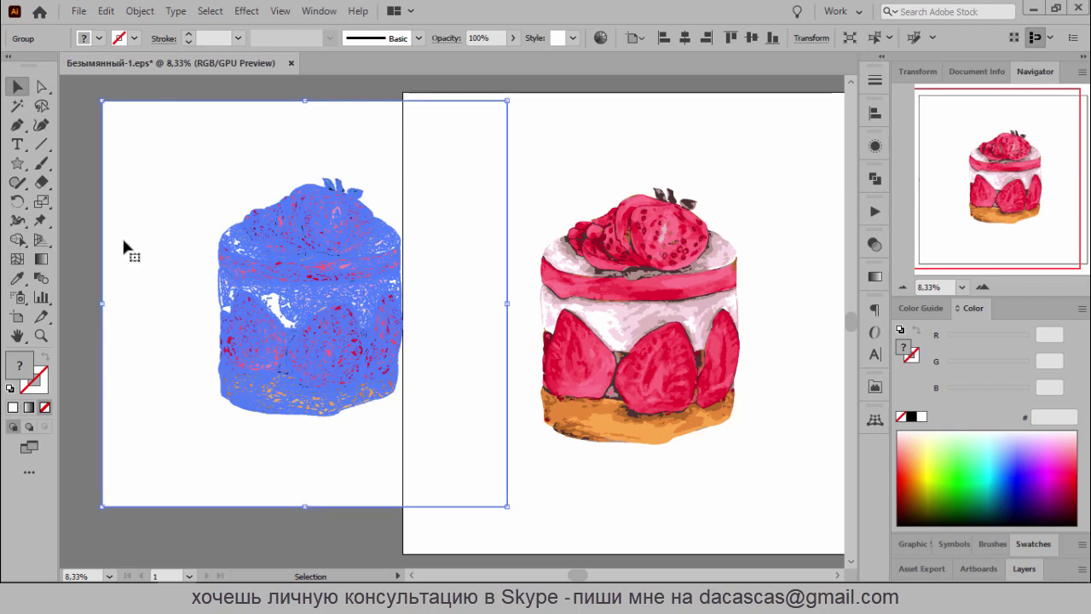
pyautogui.click(42, 86)
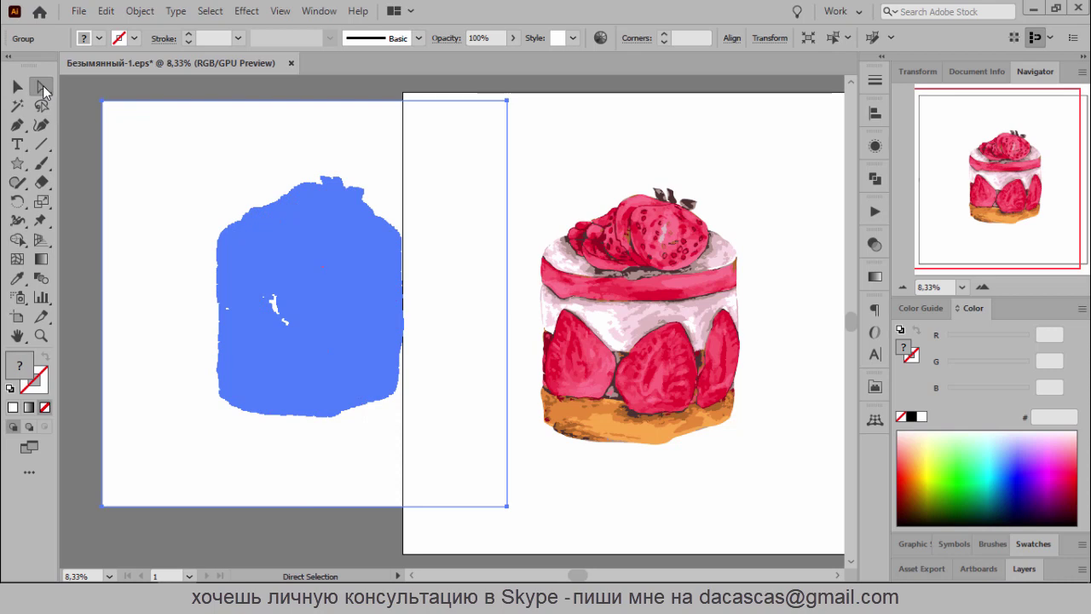
pyautogui.click(78, 138)
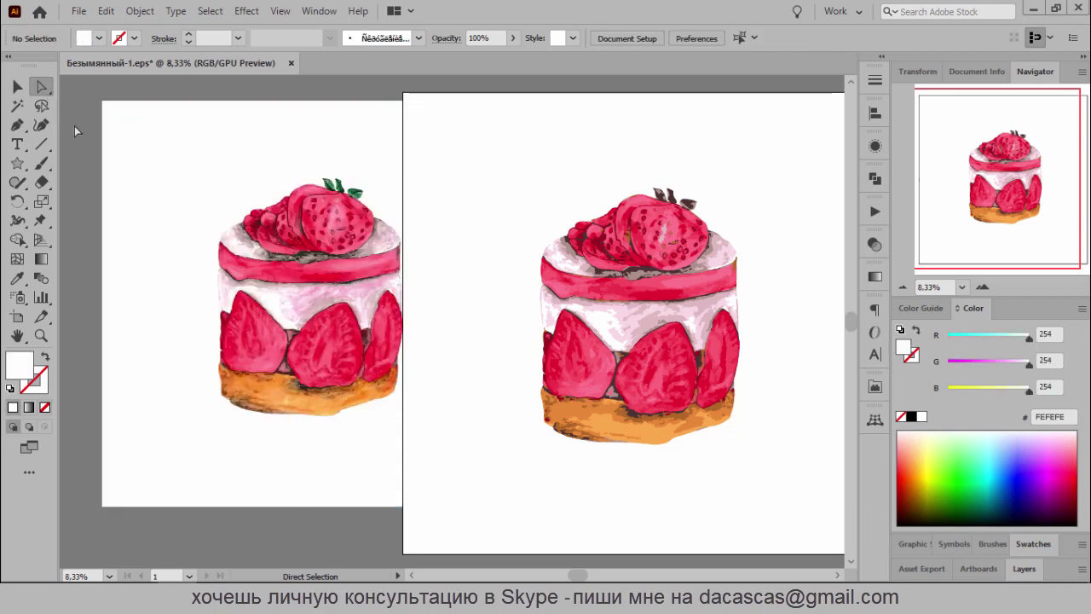
pyautogui.click(157, 169)
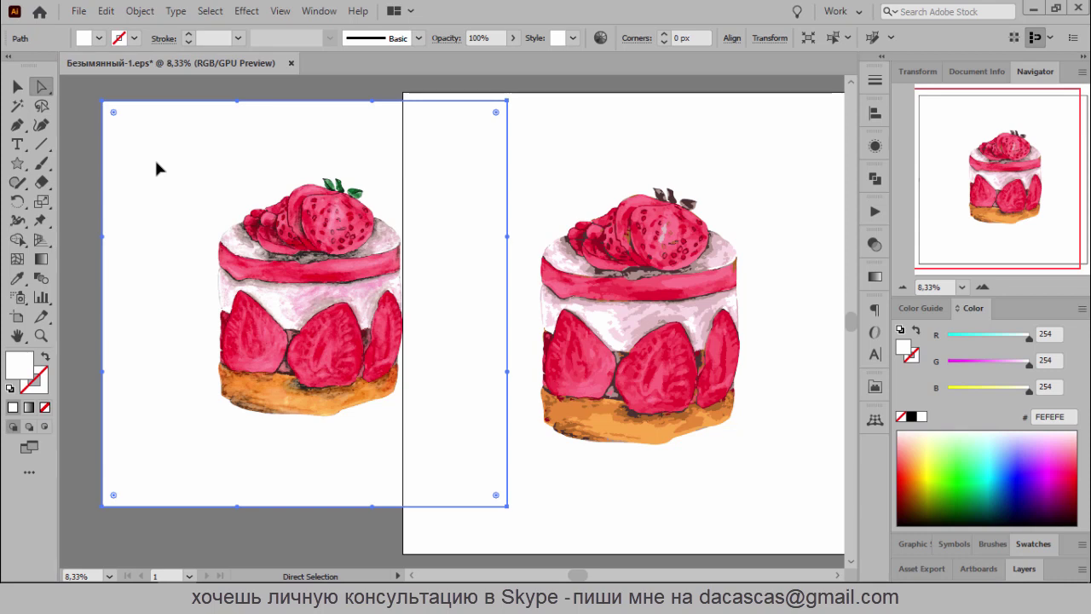
pyautogui.press('Delete')
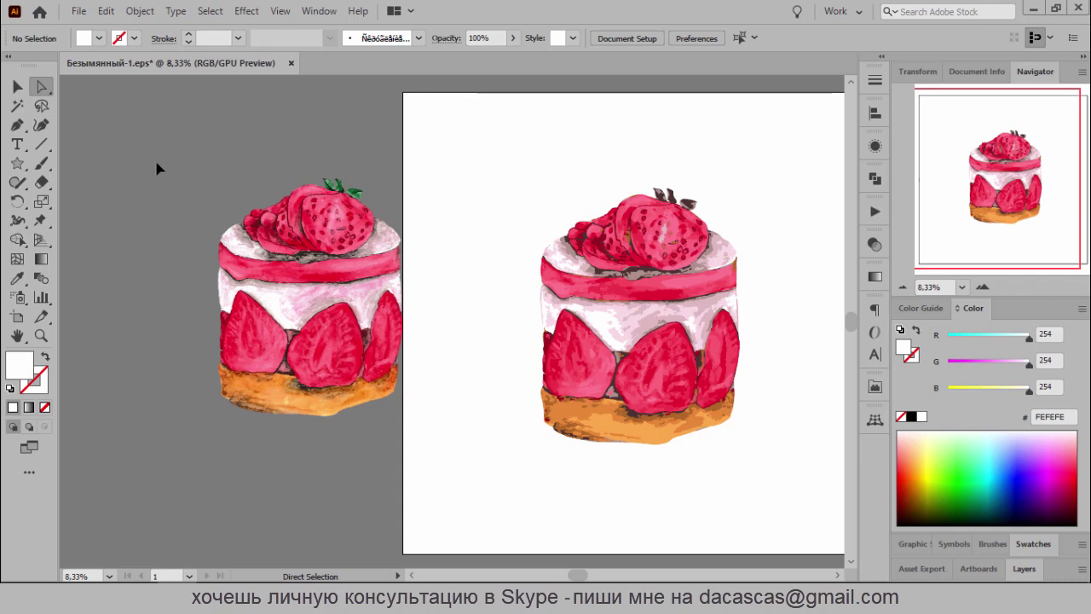
# Select the left and right cake groups and pan so both cakes are visible
pyautogui.press('v')
pyautogui.click(338, 333)
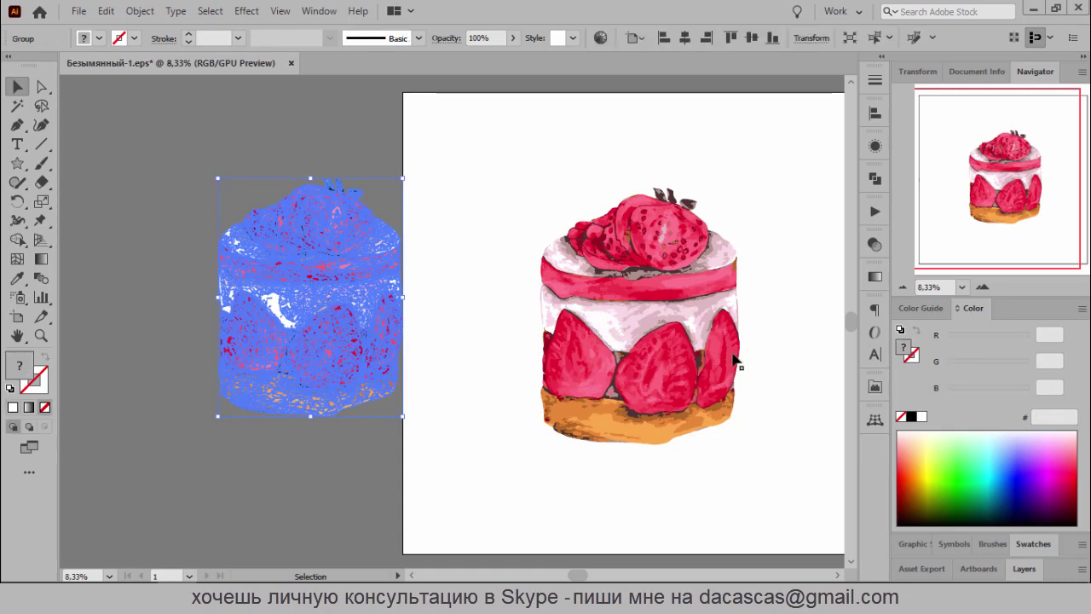
pyautogui.click(642, 330)
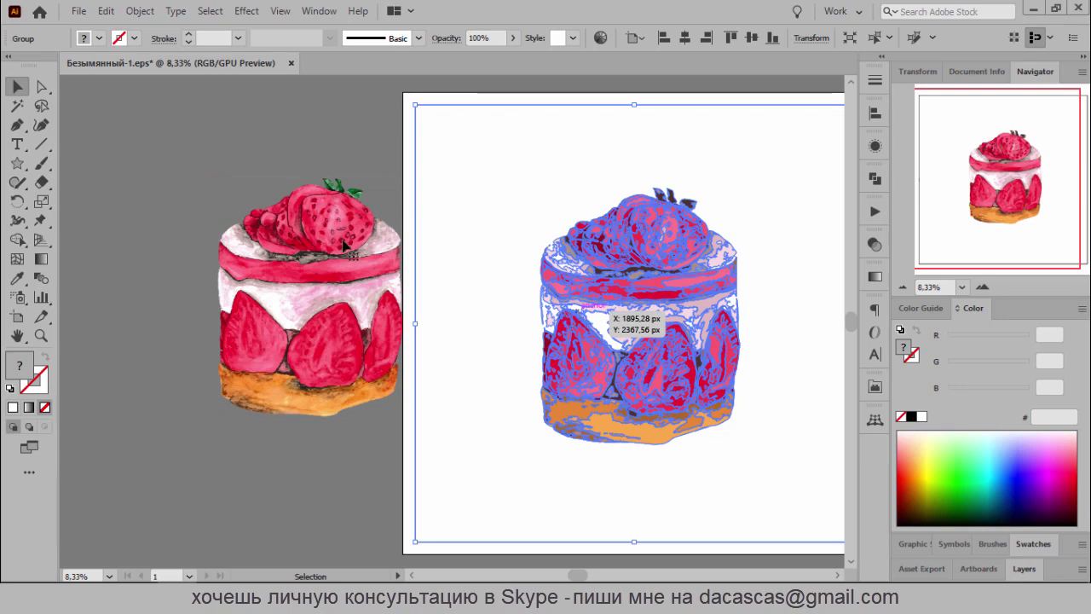
pyautogui.click(284, 232)
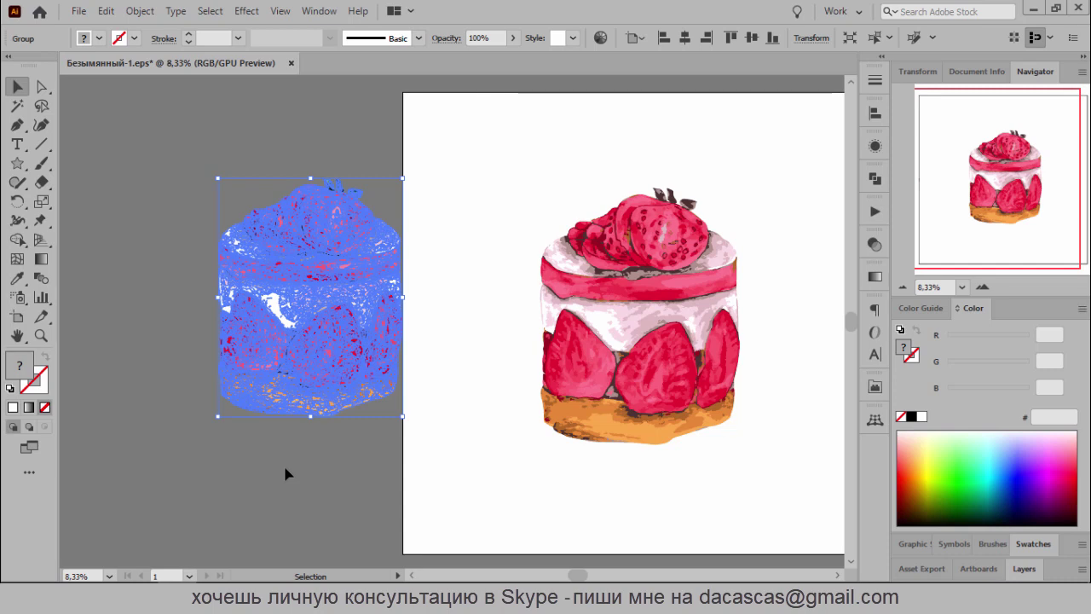
pyautogui.scroll(-1, 285, 461)
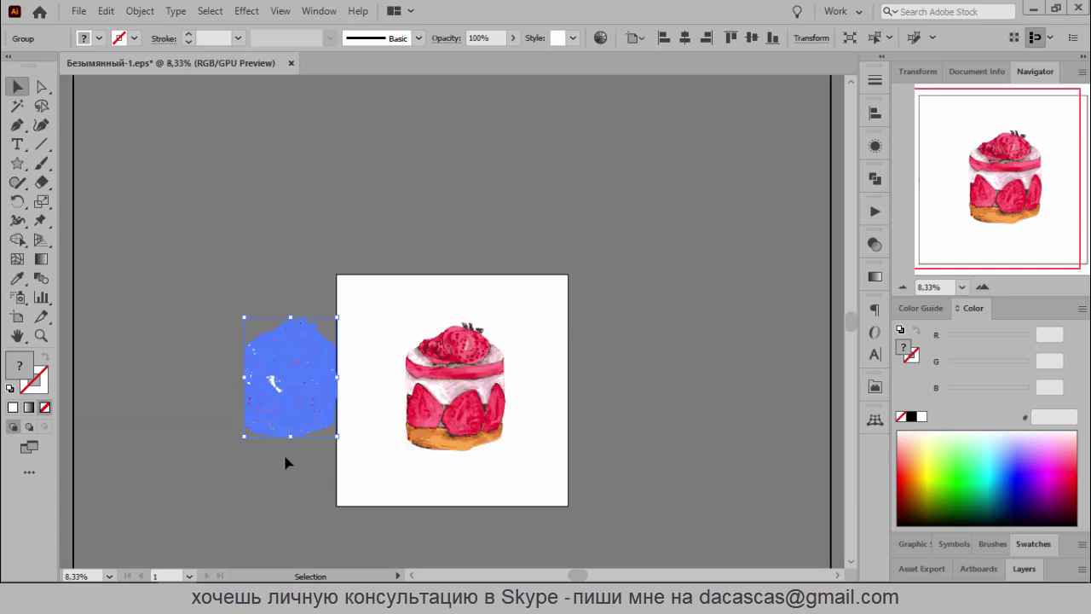
pyautogui.moveTo(412, 222); pyautogui.dragTo(463, 163)
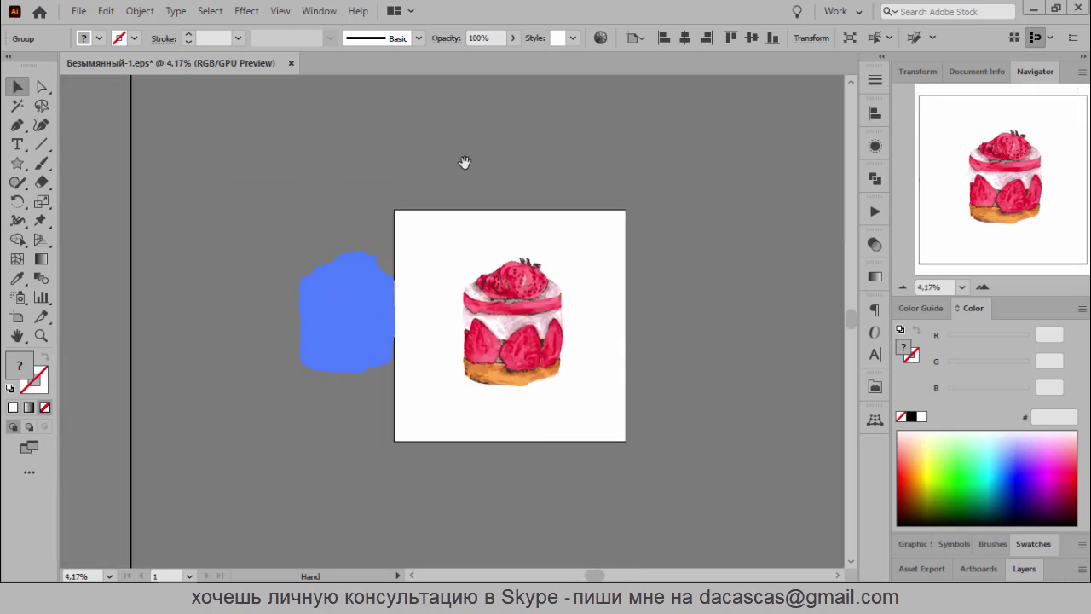
pyautogui.click(388, 257)
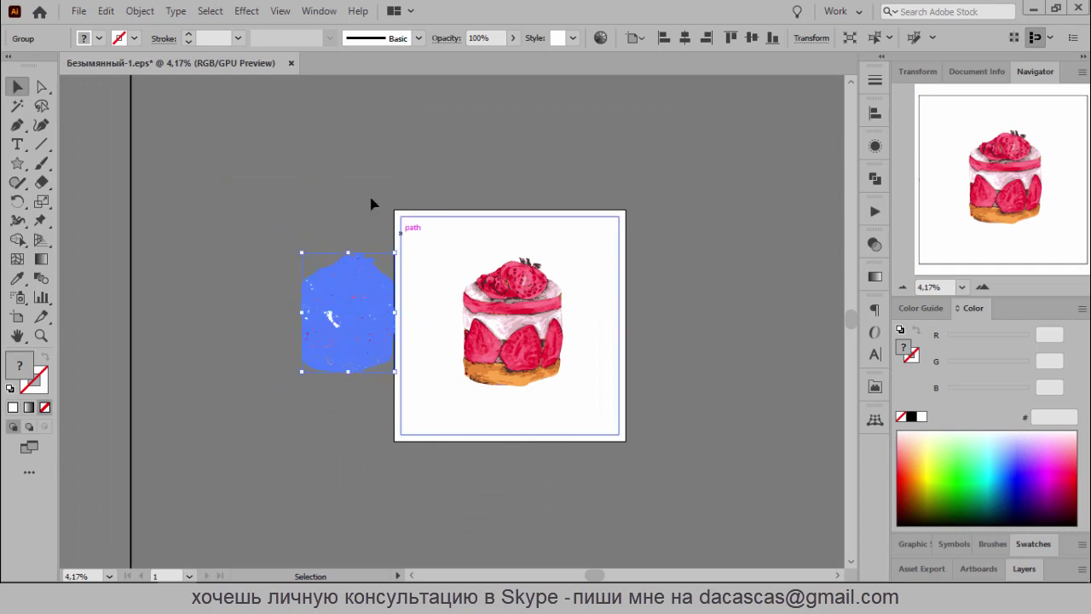
pyautogui.click(452, 164)
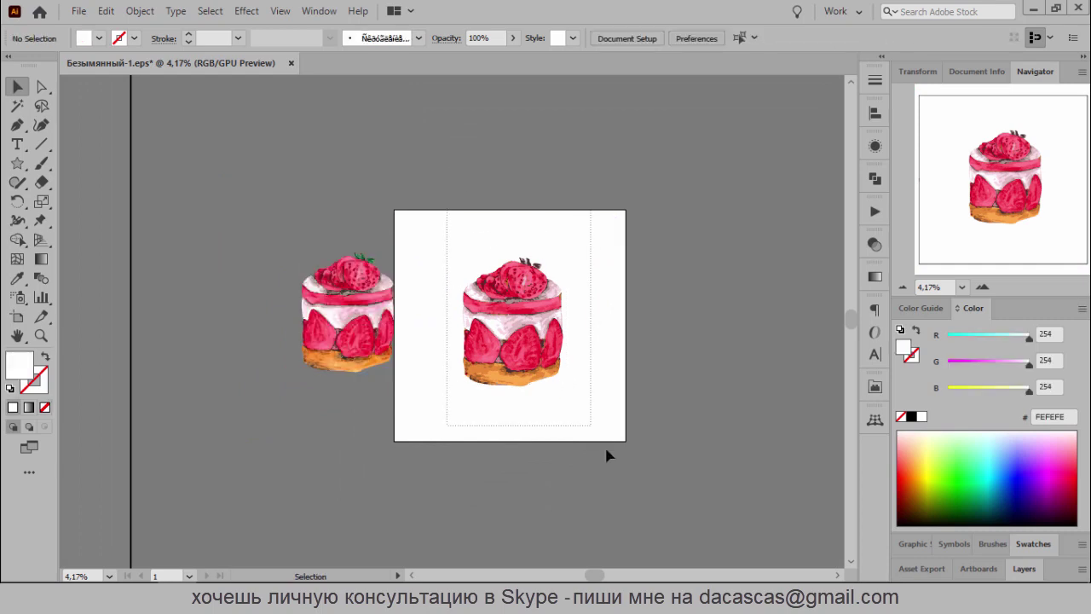
# Delete the original cake picture and move the traced cake to the artboard's centre
pyautogui.moveTo(454, 173); pyautogui.dragTo(616, 468)
pyautogui.press('Delete')
pyautogui.moveTo(368, 333)
pyautogui.mouseDown()
pyautogui.moveTo(480, 344)
pyautogui.moveTo(476, 337)
pyautogui.mouseUp()
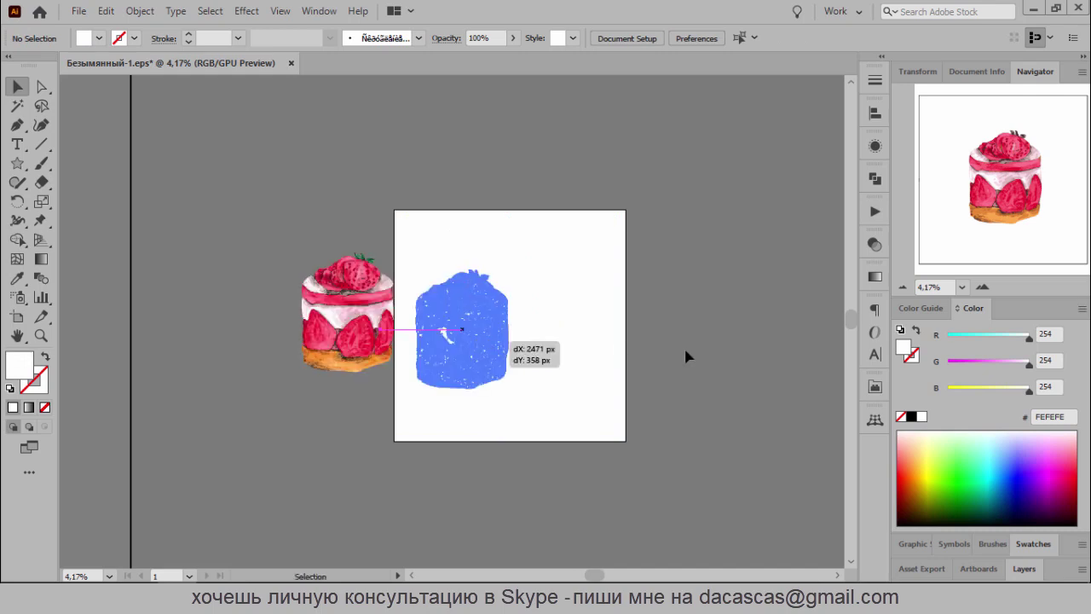
pyautogui.moveTo(689, 357); pyautogui.dragTo(501, 366)
pyautogui.hotkey('ctrl', 'shift', 'a')
pyautogui.scroll(1, 465, 356)
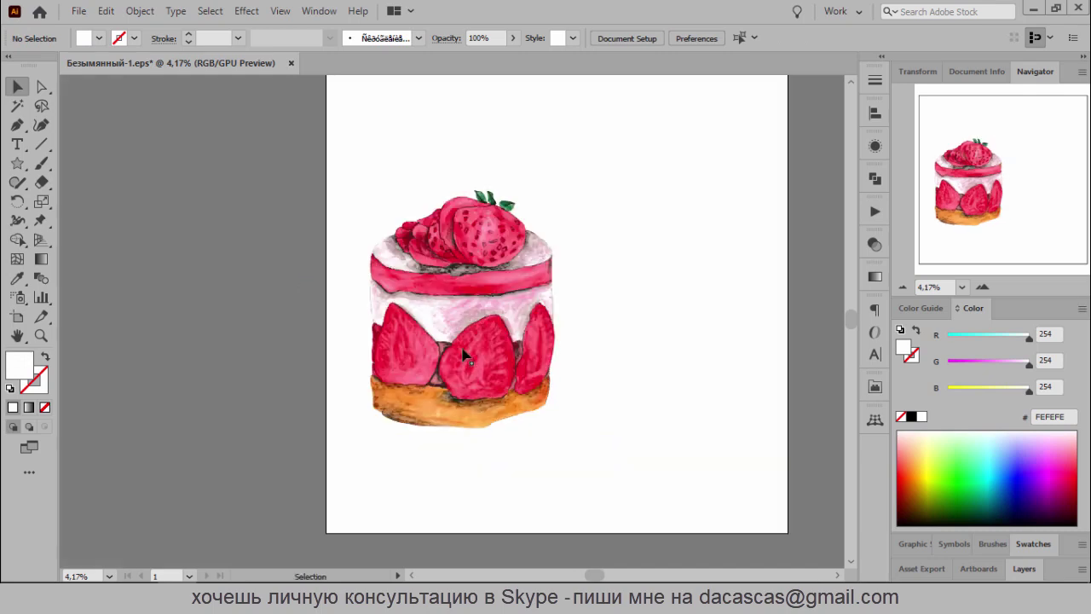
pyautogui.scroll(1, 465, 356)
pyautogui.scroll(2, 378, 383)
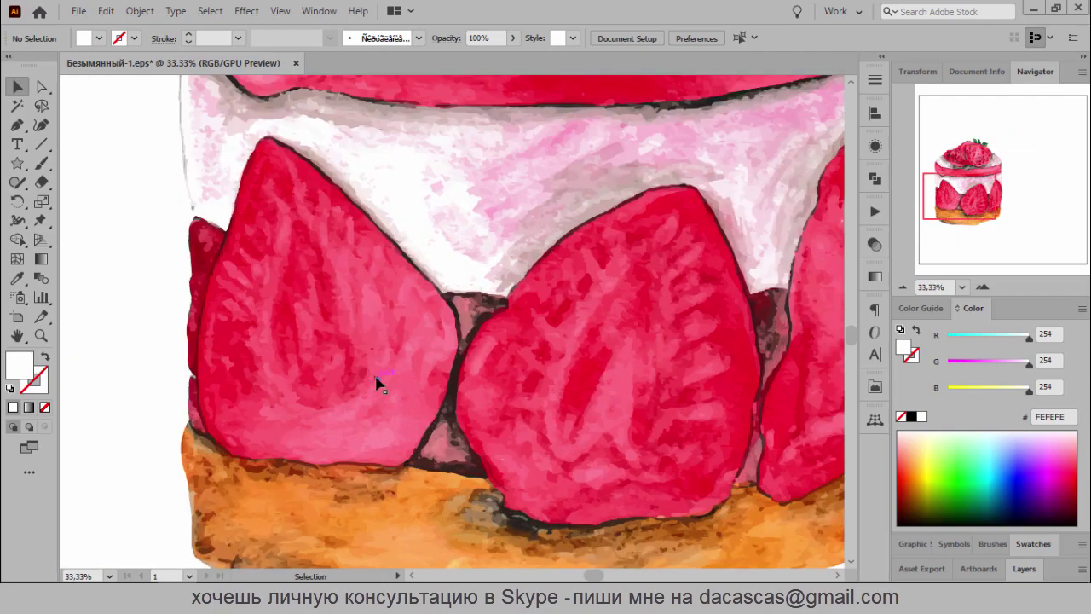
pyautogui.scroll(-2, 537, 355)
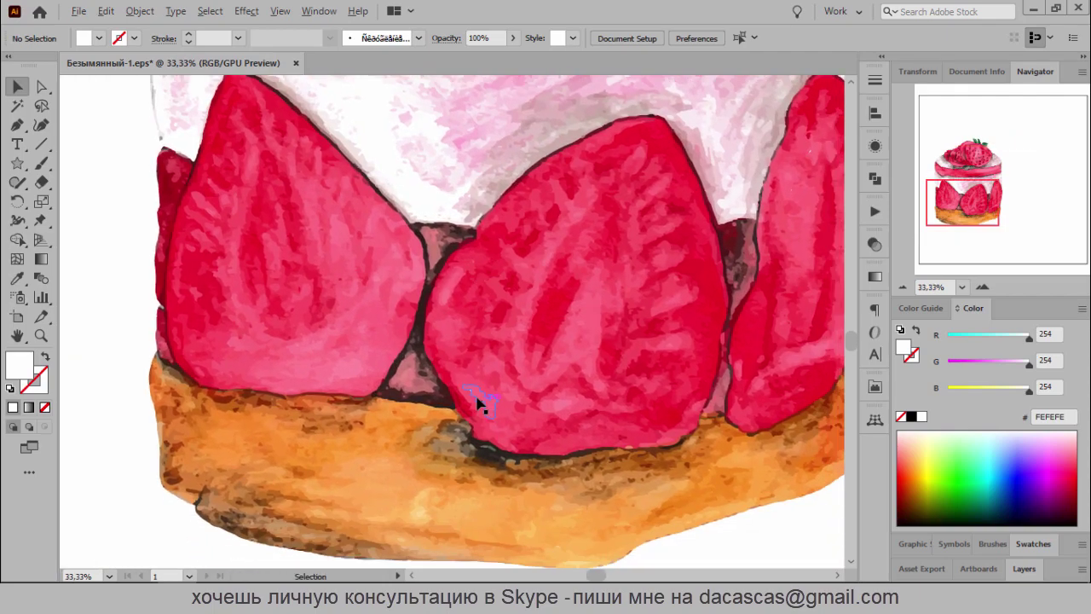
pyautogui.scroll(2, 475, 397)
pyautogui.scroll(2, 469, 391)
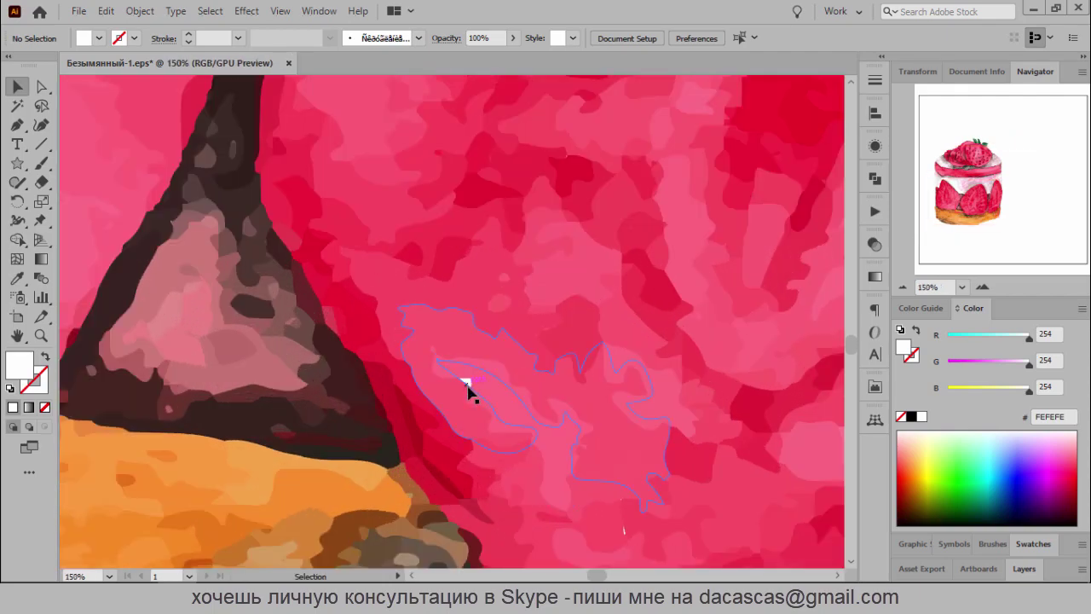
pyautogui.scroll(1, 471, 392)
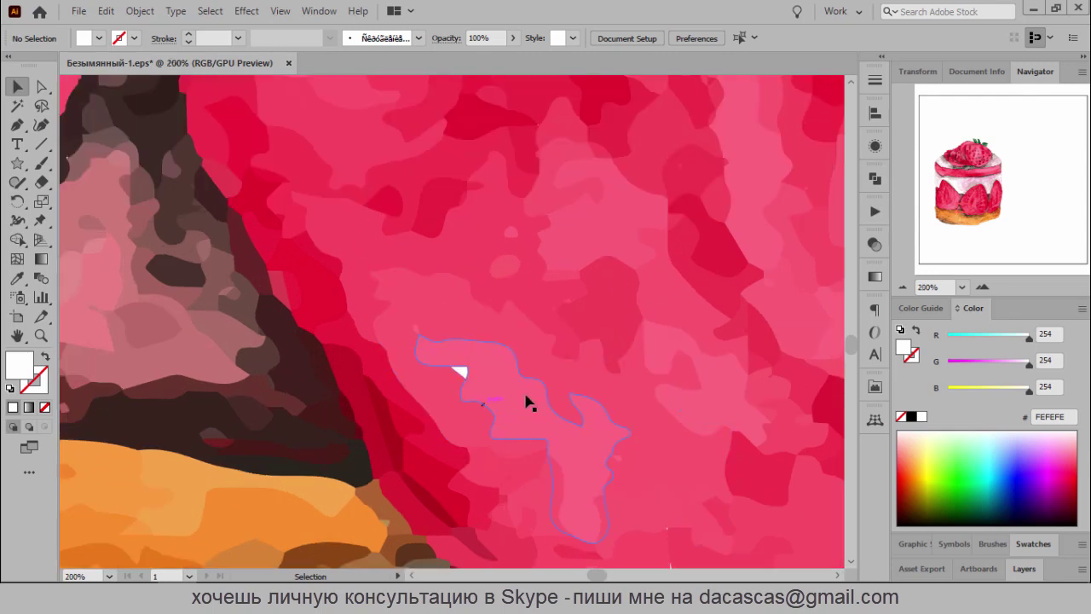
pyautogui.scroll(-1, 487, 339)
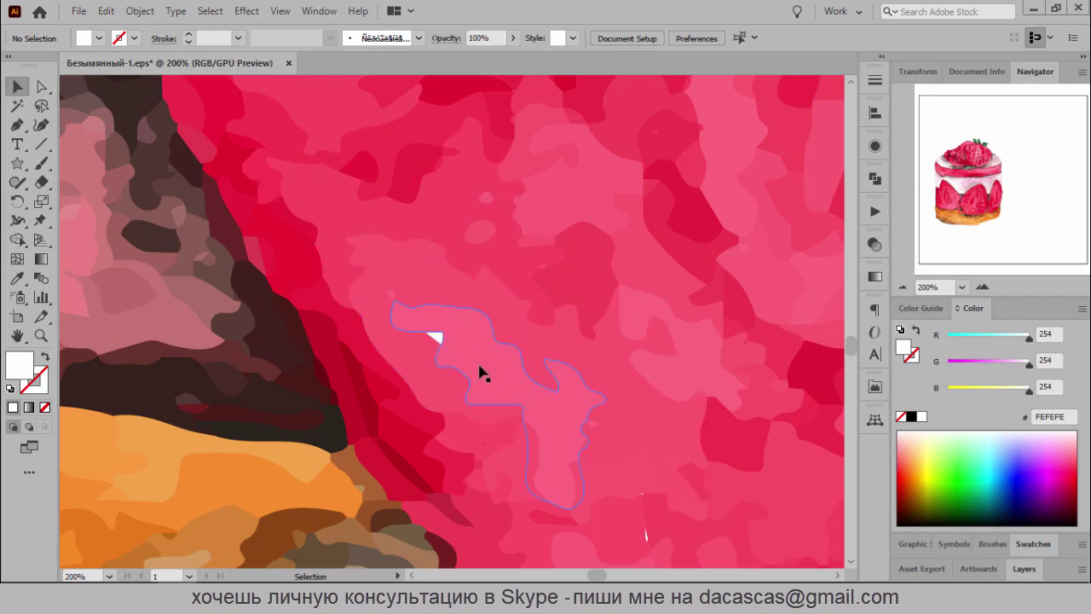
pyautogui.scroll(-3, 480, 375)
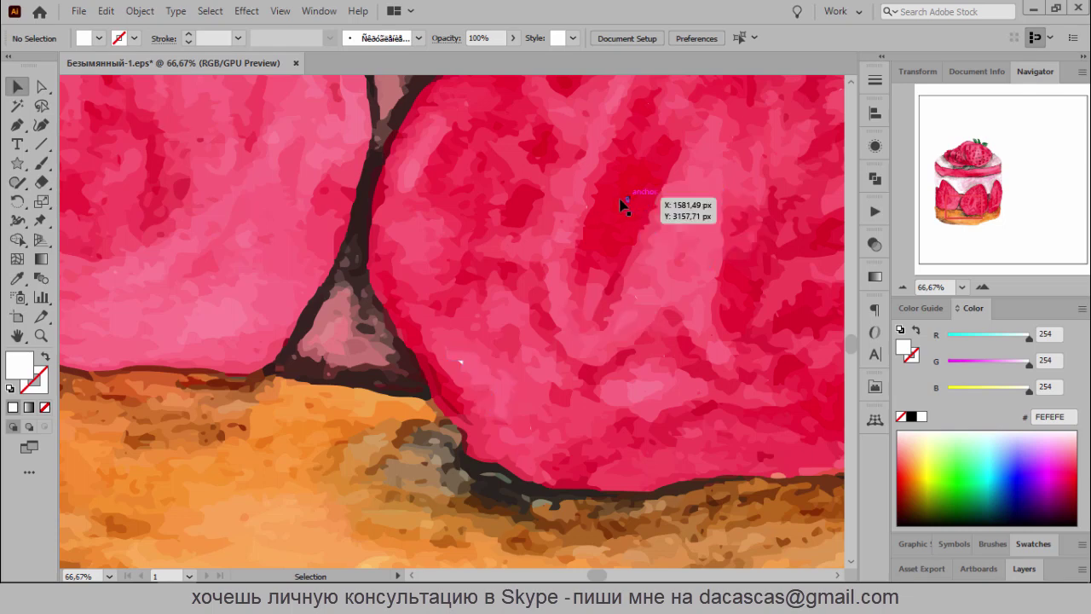
pyautogui.scroll(1, 594, 207)
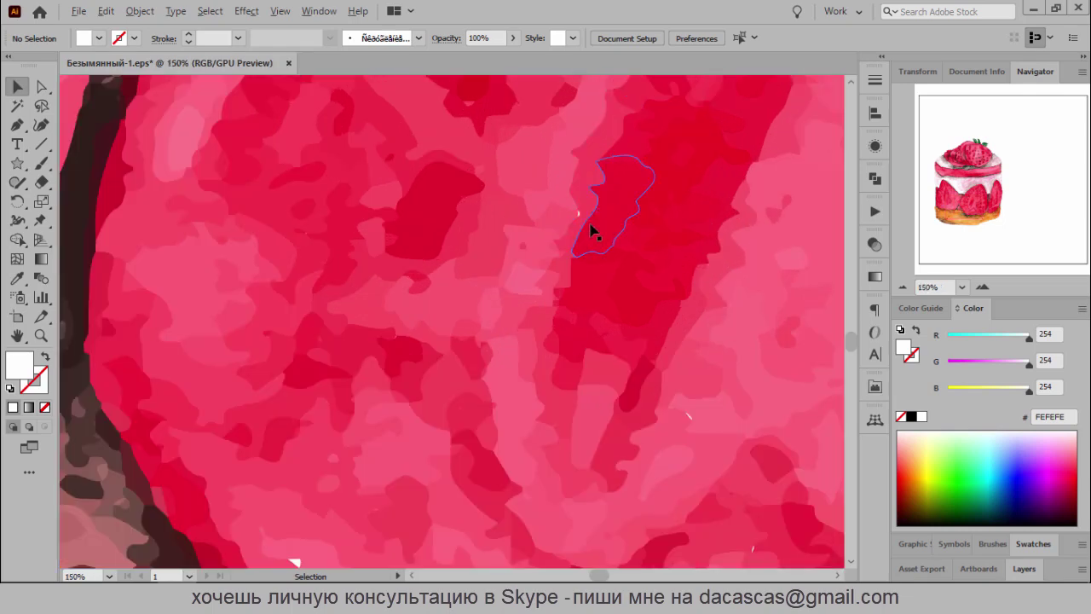
pyautogui.scroll(-5, 595, 207)
pyautogui.scroll(-4, 595, 207)
pyautogui.moveTo(399, 209); pyautogui.dragTo(317, 278)
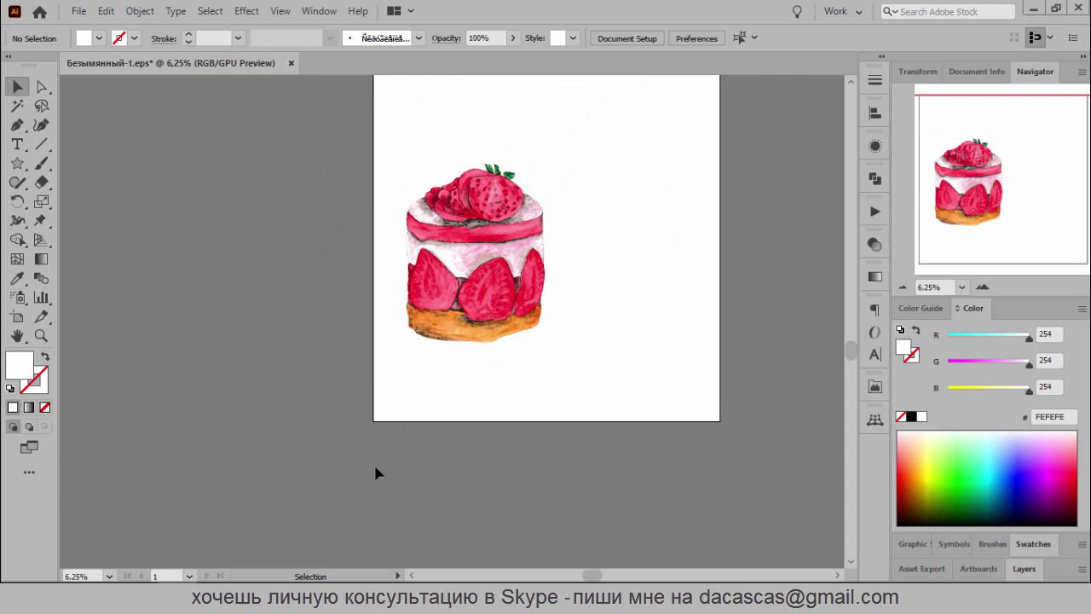
pyautogui.scroll(6, 484, 290)
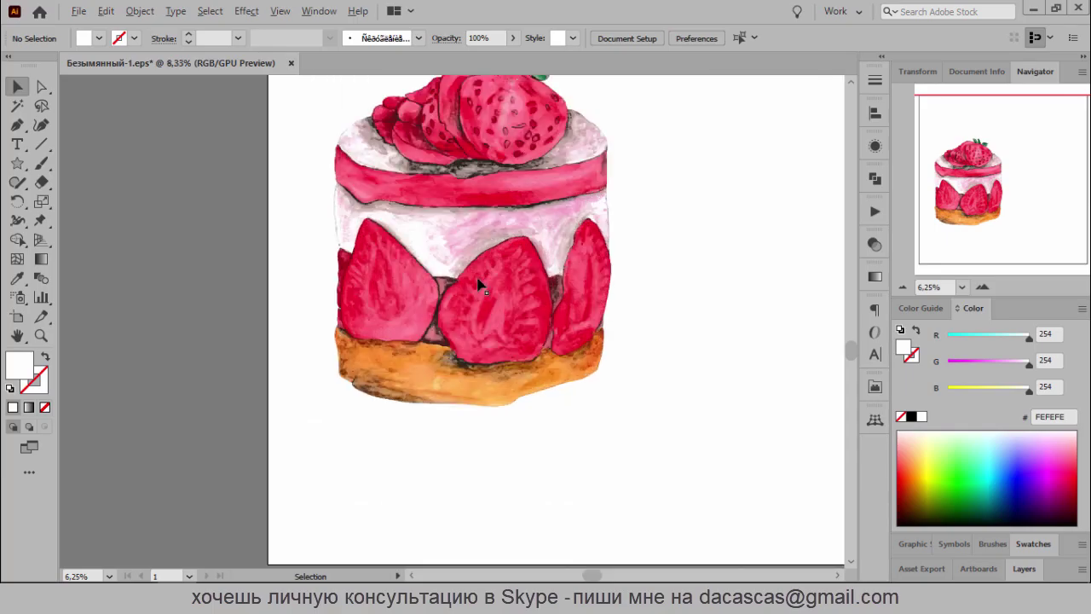
pyautogui.scroll(3, 463, 316)
pyautogui.click(521, 263)
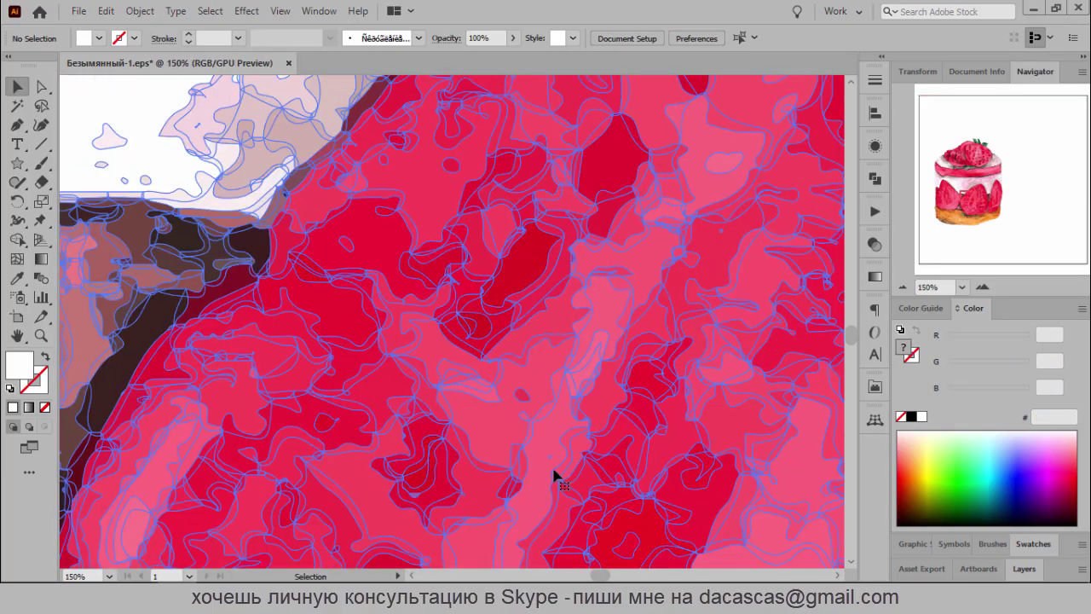
pyautogui.scroll(-1, 472, 481)
pyautogui.scroll(-1, 482, 478)
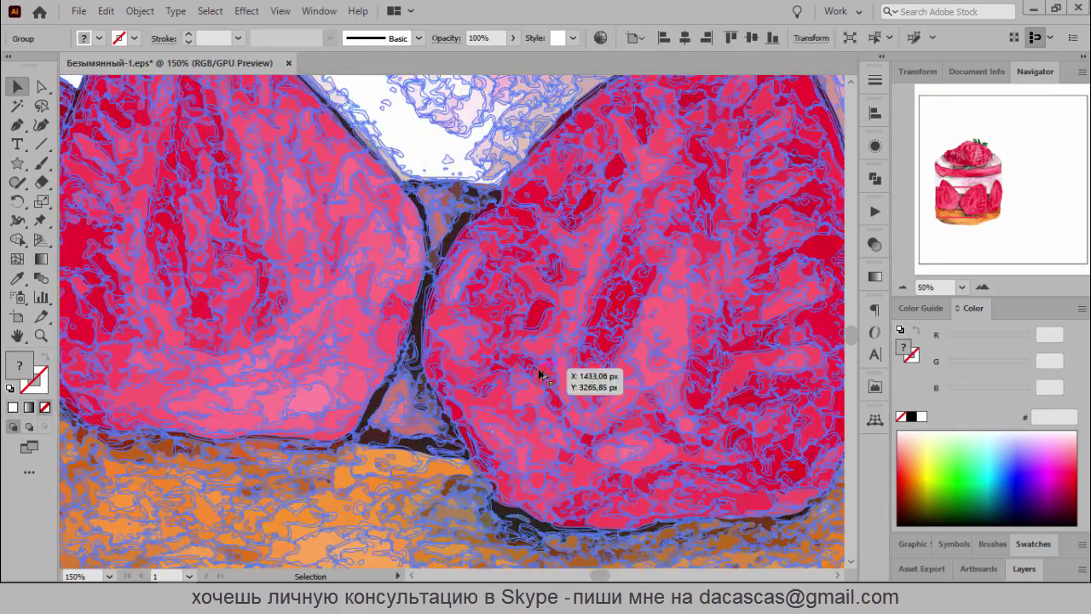
pyautogui.scroll(-1, 565, 368)
pyautogui.click(238, 339)
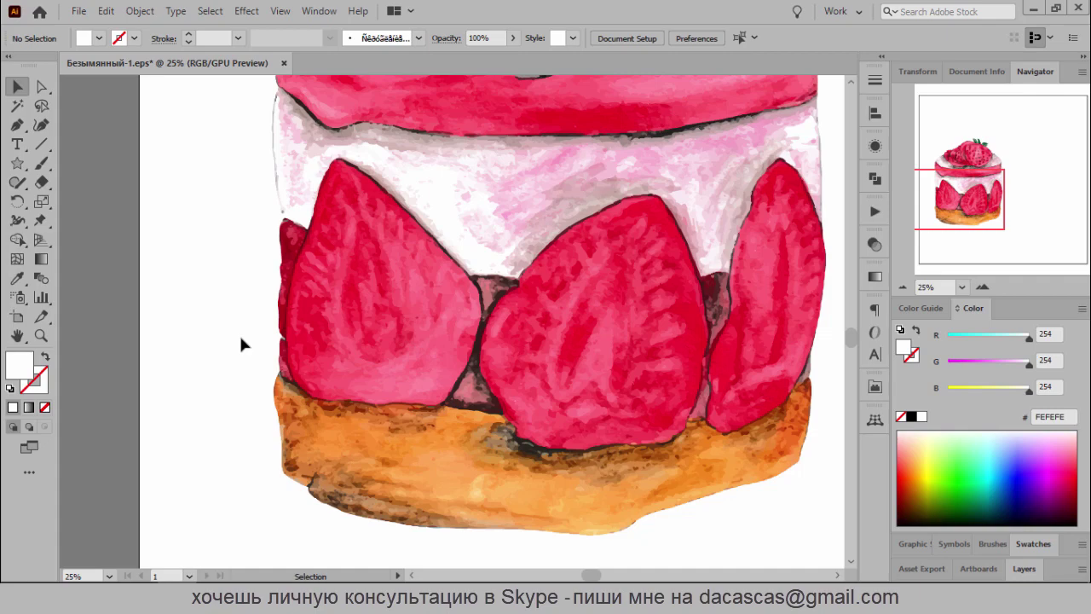
pyautogui.keyDown('alt'); pyautogui.scroll(1, 529, 417); pyautogui.keyUp('alt')
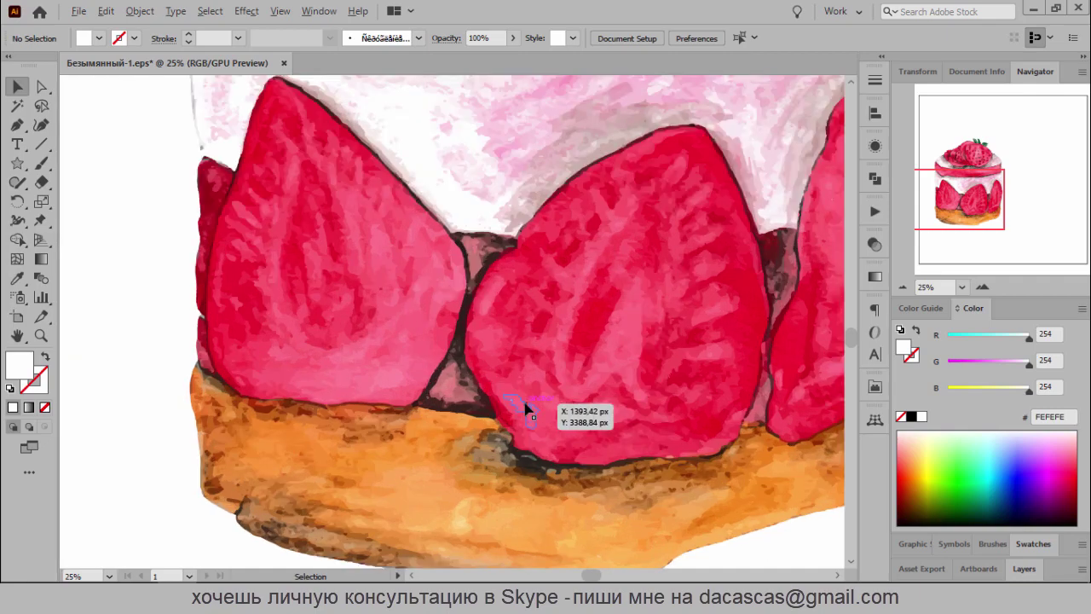
pyautogui.keyDown('alt'); pyautogui.scroll(4, 503, 409); pyautogui.keyUp('alt')
pyautogui.keyDown('alt'); pyautogui.scroll(1, 469, 405); pyautogui.keyUp('alt')
pyautogui.keyDown('alt'); pyautogui.scroll(1, 465, 405); pyautogui.keyUp('alt')
pyautogui.press('a')
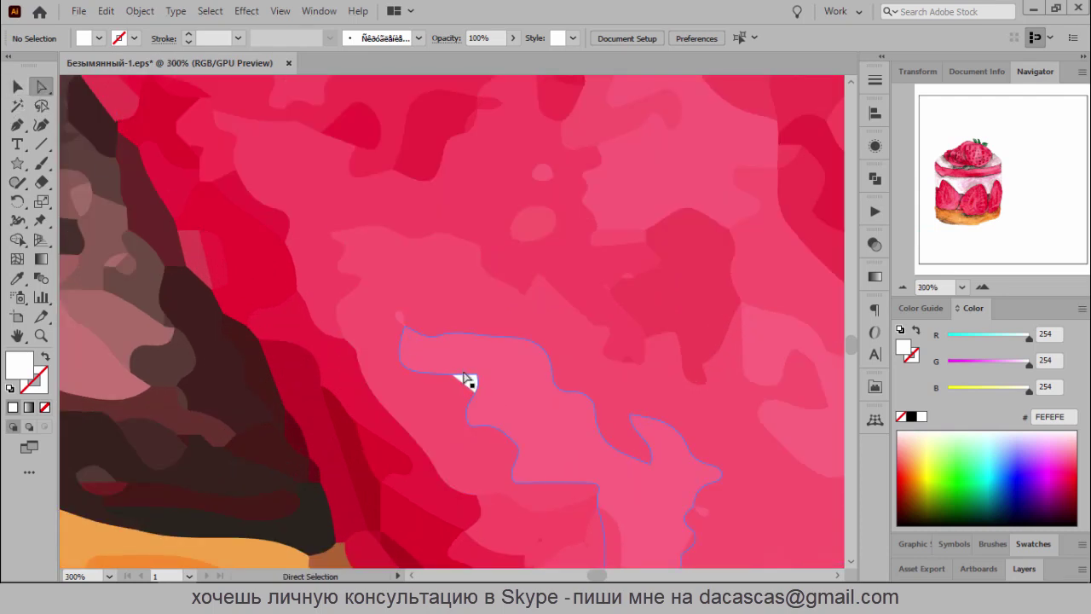
# Drag an anchor of the pink patch over the white gap, then select another of its points
pyautogui.click(495, 358)
pyautogui.click(511, 404)
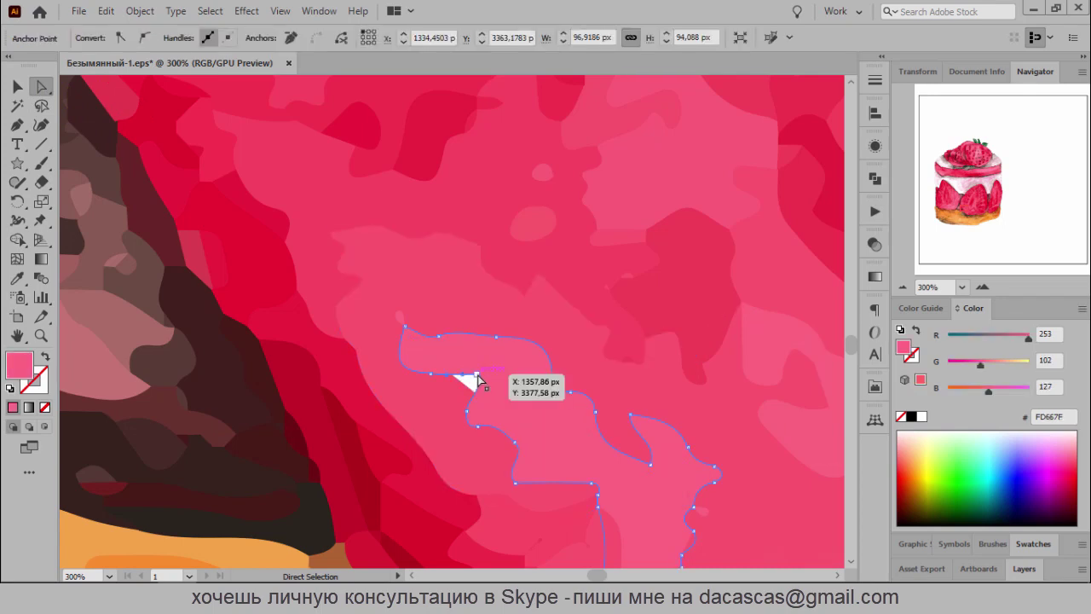
pyautogui.click(478, 376)
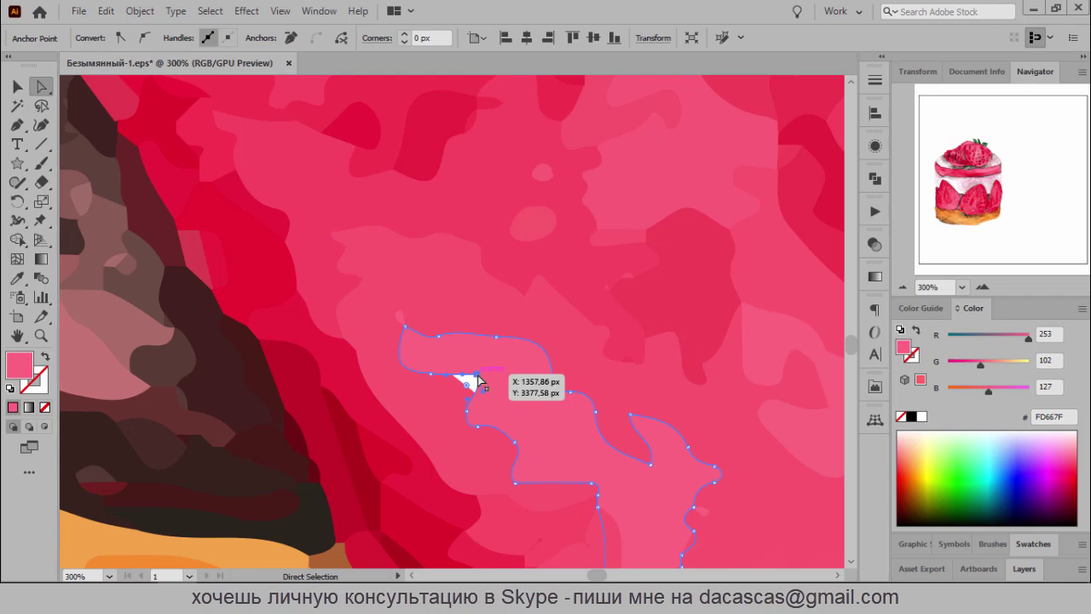
pyautogui.moveTo(478, 380)
pyautogui.mouseDown()
pyautogui.moveTo(507, 406)
pyautogui.moveTo(495, 400)
pyautogui.mouseUp()
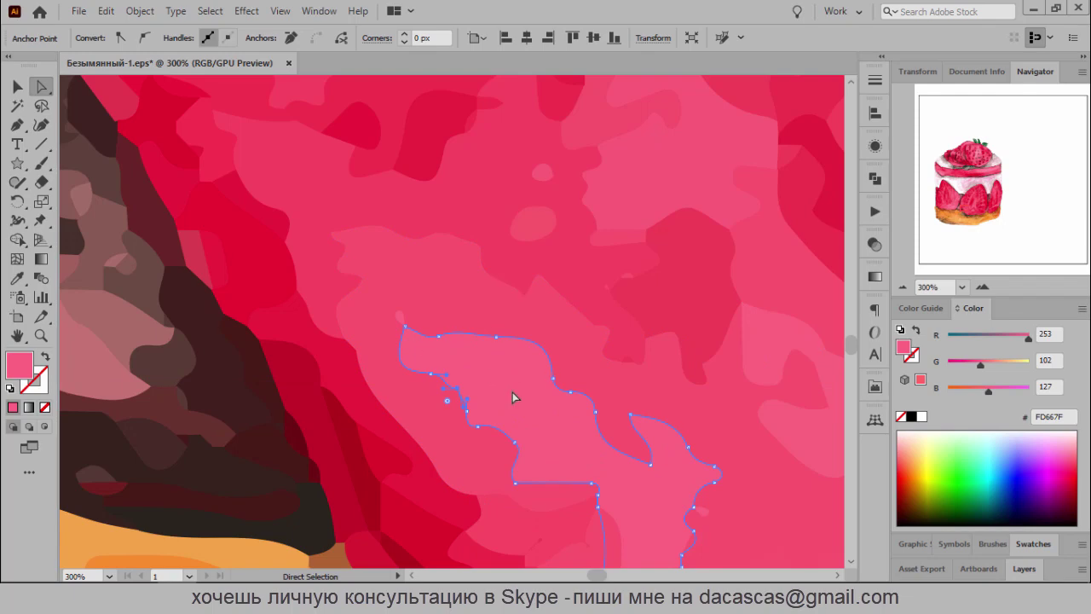
pyautogui.scroll(-2, 511, 398)
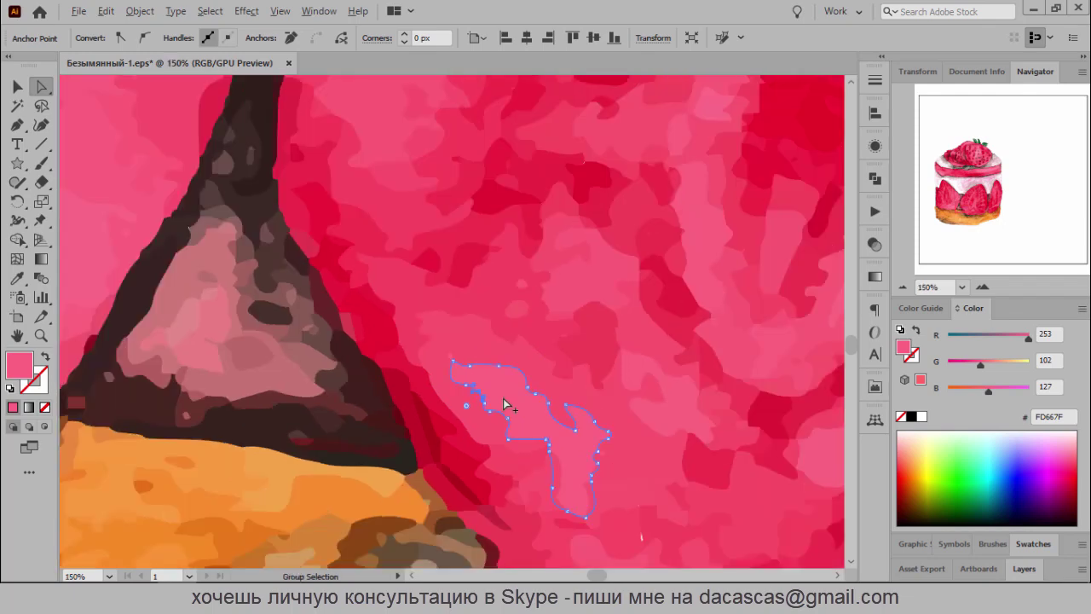
pyautogui.moveTo(609, 397); pyautogui.dragTo(471, 215)
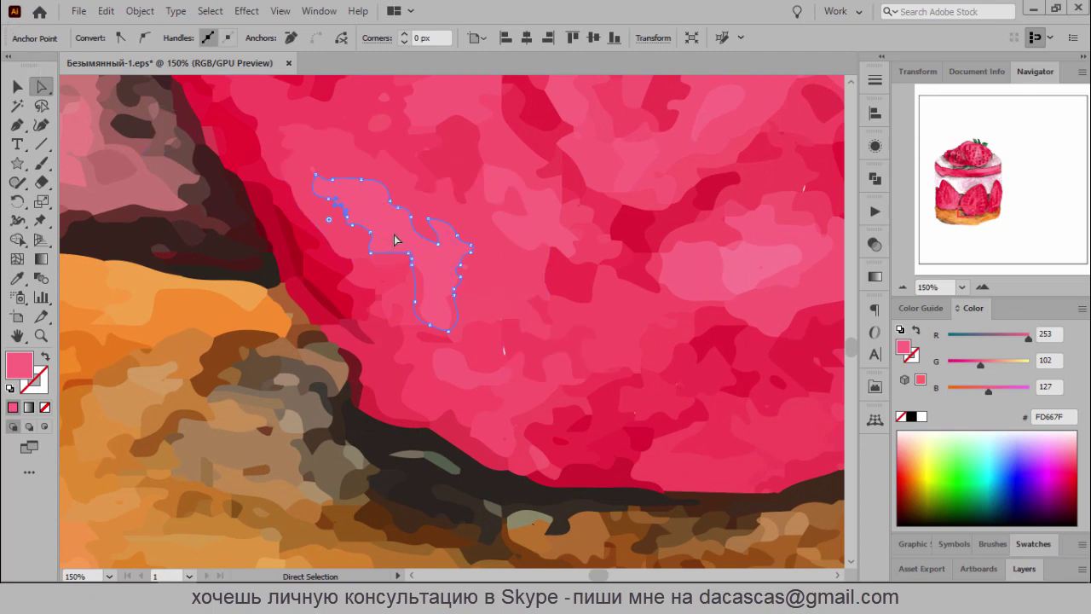
pyautogui.click(431, 244)
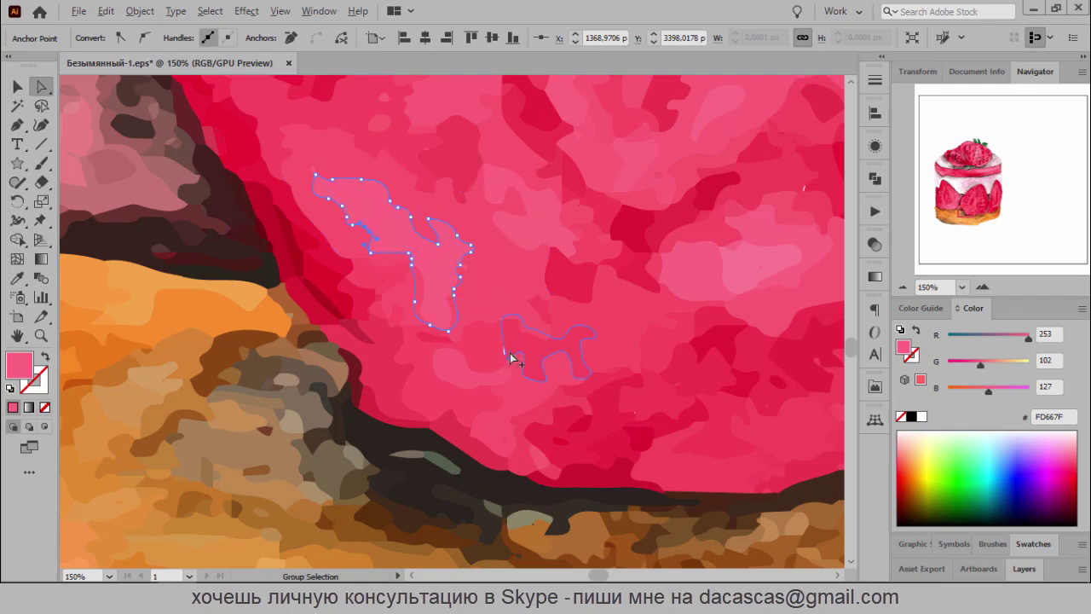
pyautogui.keyDown('alt'); pyautogui.scroll(4, 512, 353); pyautogui.keyUp('alt')
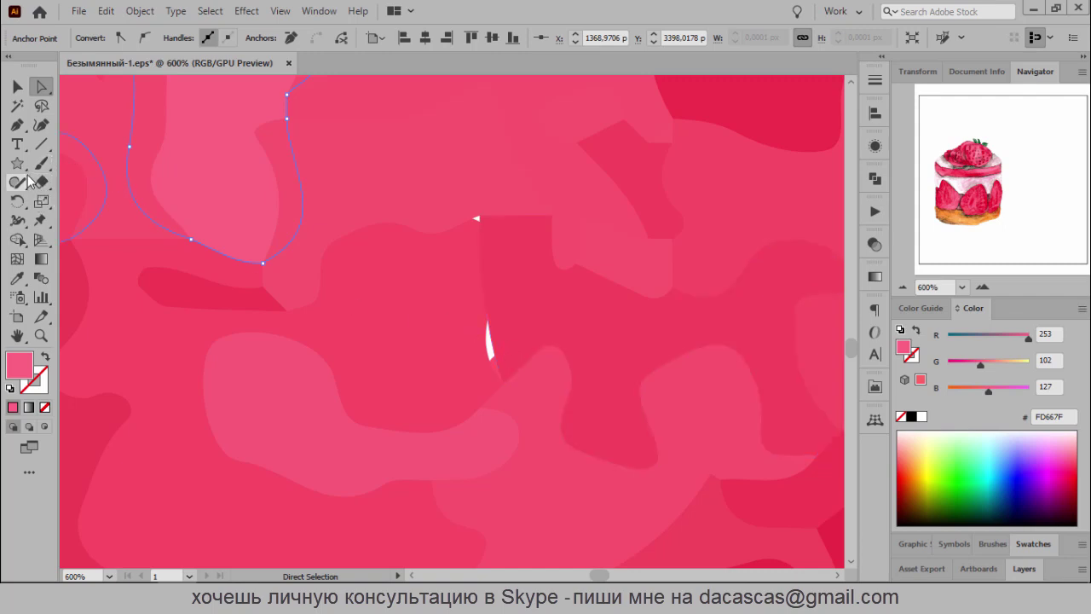
# Draw a freehand Pencil blob over the white speck, then undo it
pyautogui.press('n')
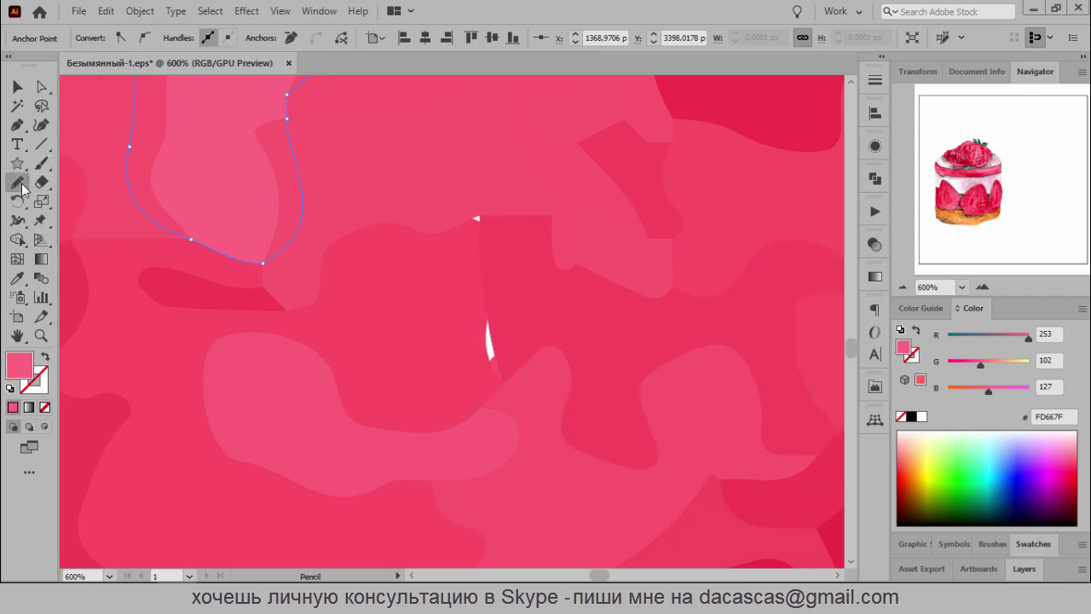
pyautogui.click(22, 185)
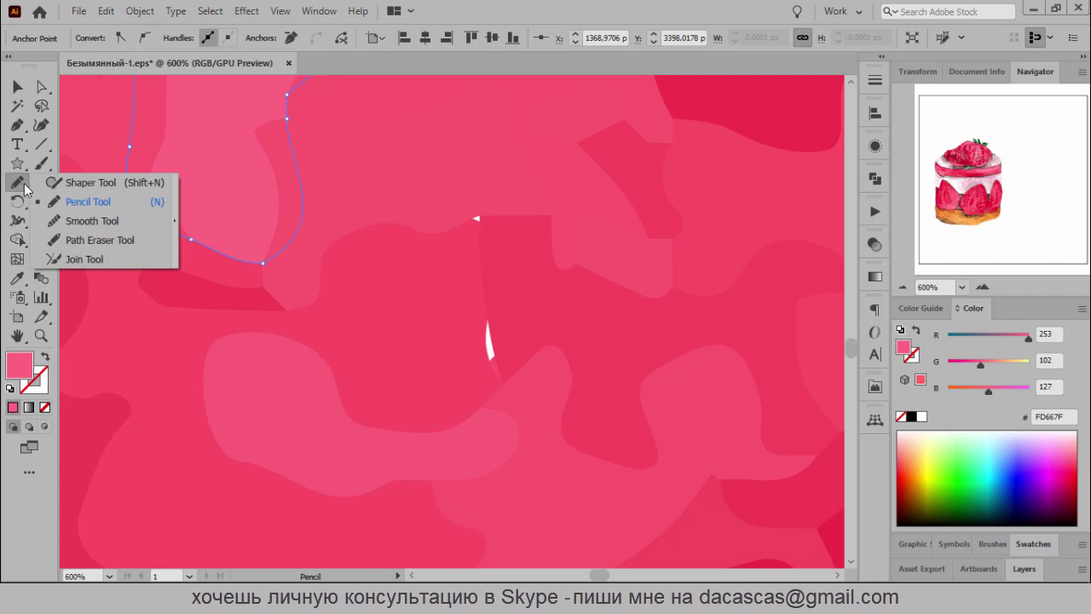
pyautogui.click(157, 210)
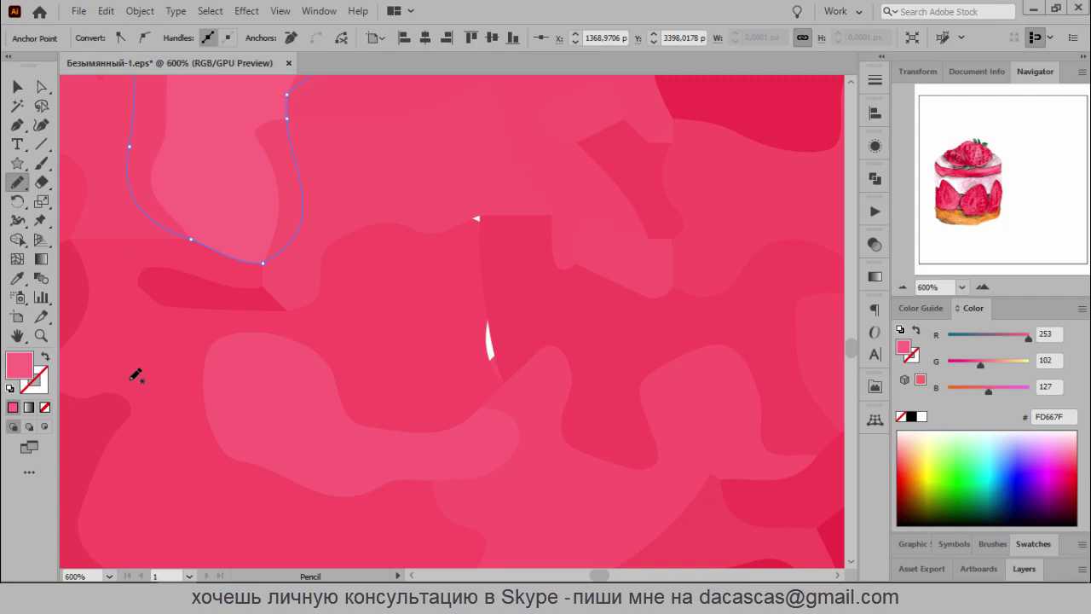
pyautogui.moveTo(493, 299)
pyautogui.mouseDown()
pyautogui.moveTo(446, 327)
pyautogui.moveTo(546, 394)
pyautogui.mouseUp()
pyautogui.moveTo(475, 299); pyautogui.dragTo(546, 394)
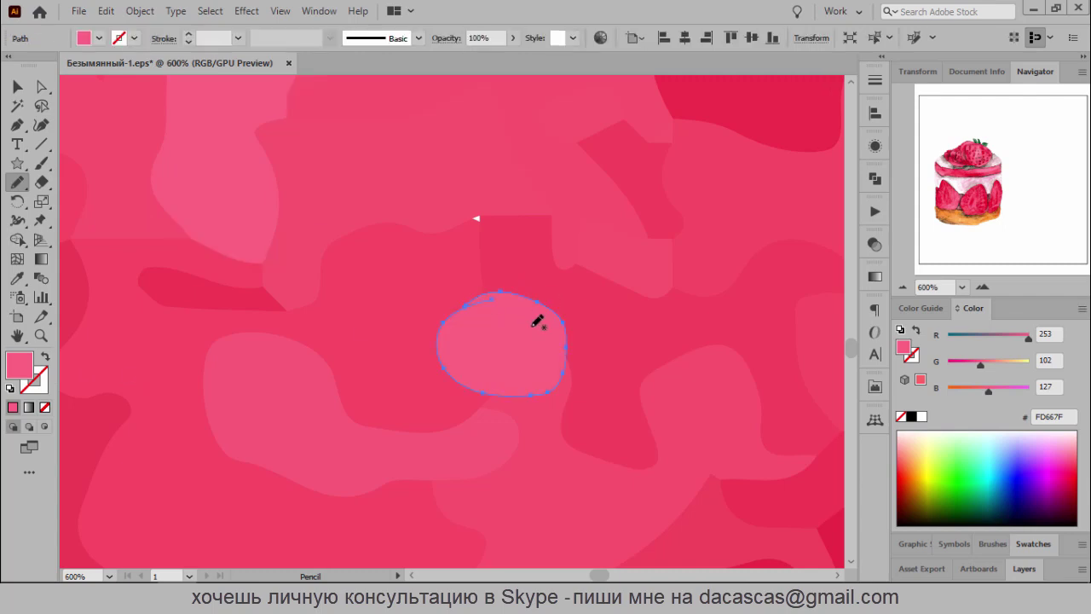
pyautogui.moveTo(457, 295); pyautogui.dragTo(475, 298)
pyautogui.hotkey('ctrl', 'z')
# Draw a round Pencil patch over the speck and a tiny patch over the speck above it
pyautogui.moveTo(487, 299)
pyautogui.mouseDown()
pyautogui.moveTo(456, 399)
pyautogui.moveTo(505, 291)
pyautogui.moveTo(483, 295)
pyautogui.mouseUp()
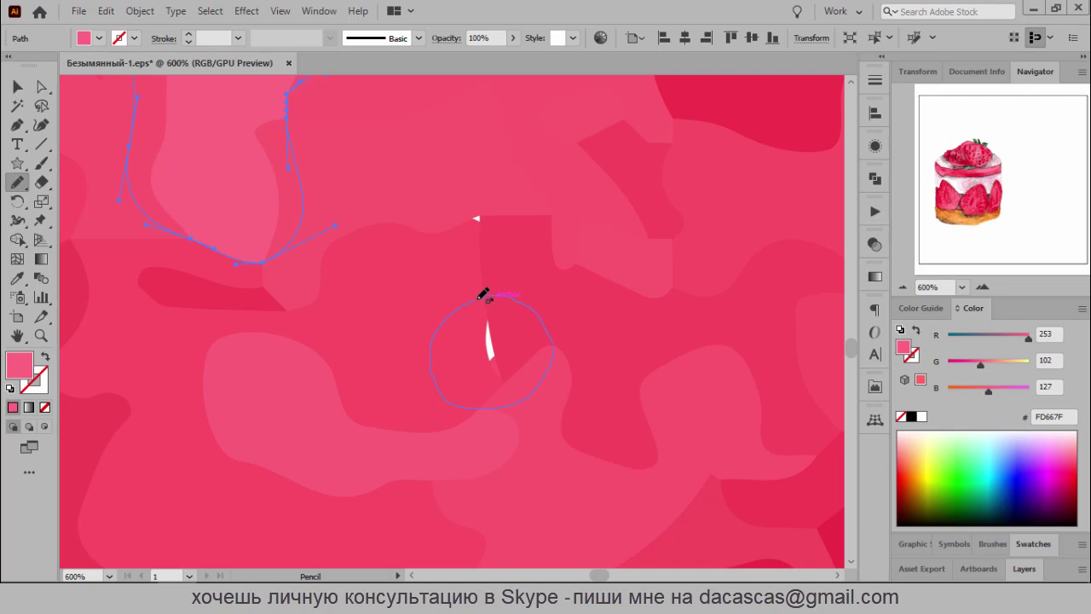
pyautogui.moveTo(483, 295); pyautogui.dragTo(486, 294)
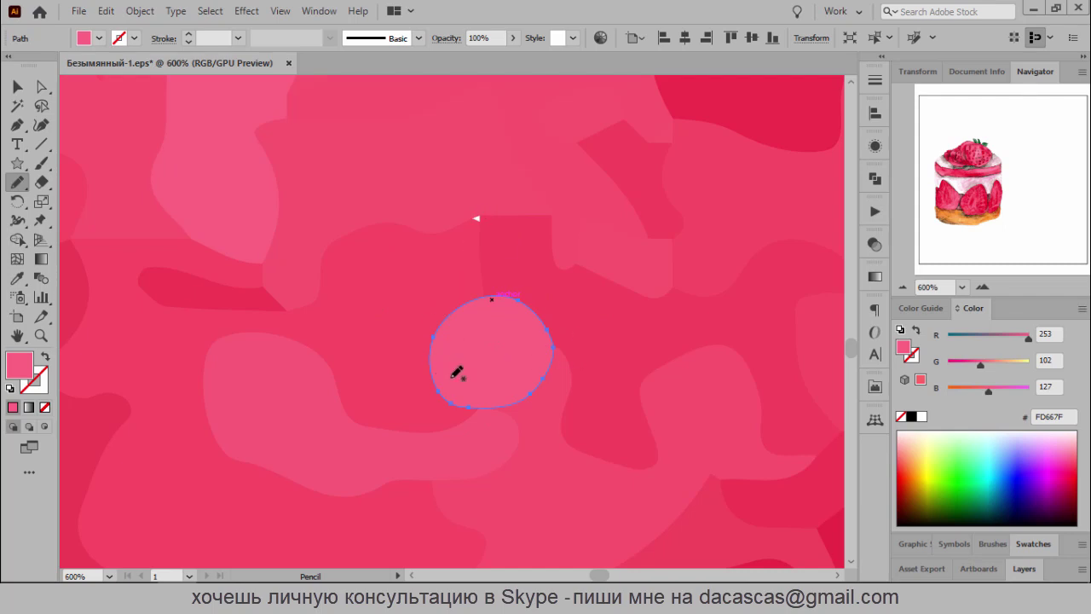
pyautogui.moveTo(475, 210); pyautogui.dragTo(477, 207)
pyautogui.moveTo(477, 207); pyautogui.dragTo(478, 207)
pyautogui.click(17, 87)
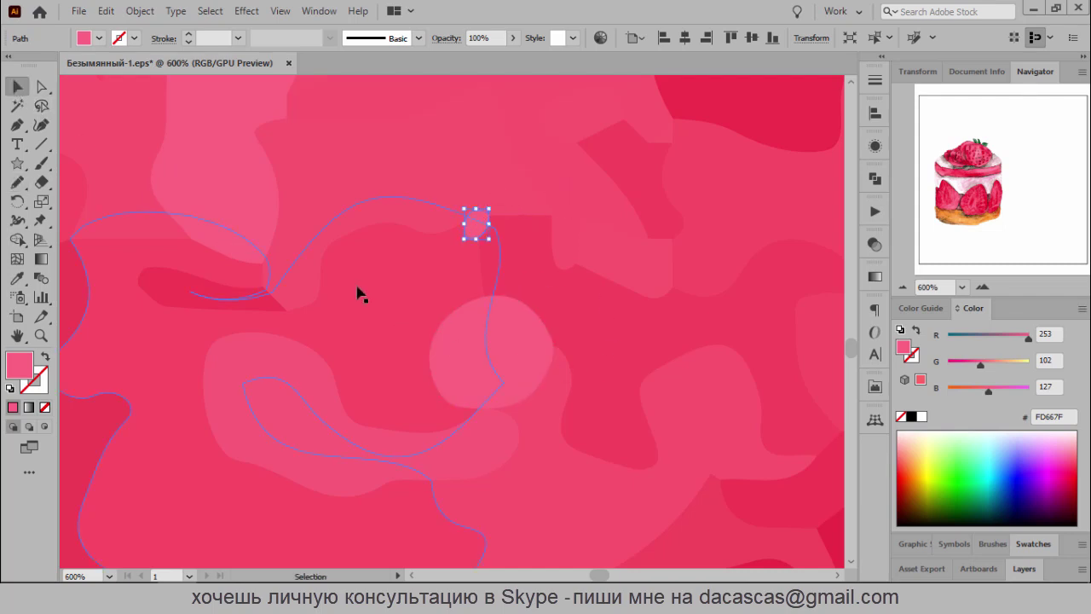
# Fill the round patch temporarily blue, then eyedropper the surrounding pink FA4D65 into it
pyautogui.click(527, 361)
pyautogui.click(1012, 460)
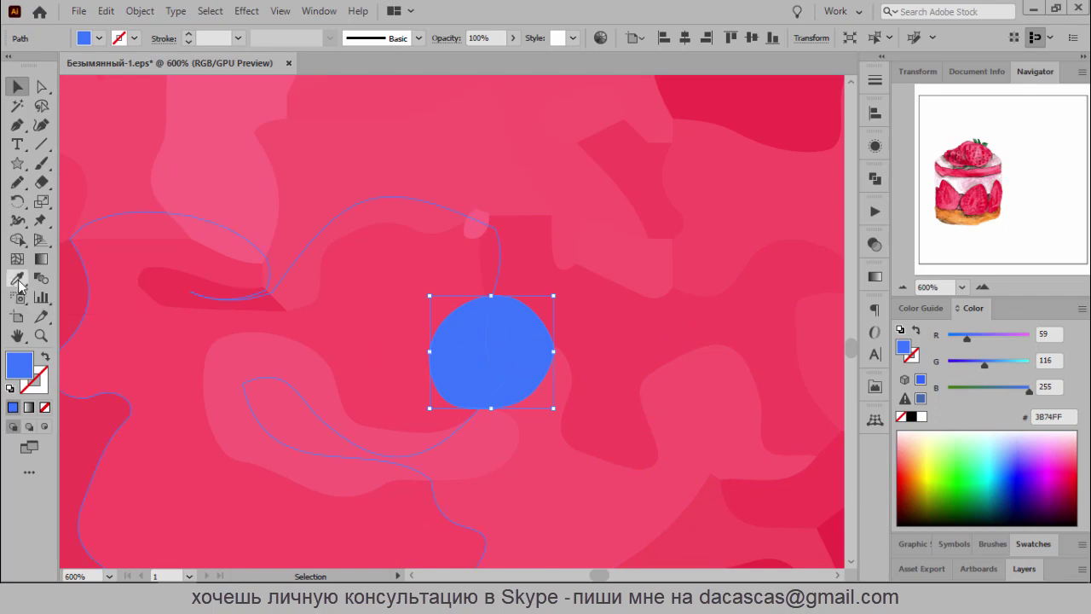
pyautogui.click(17, 279)
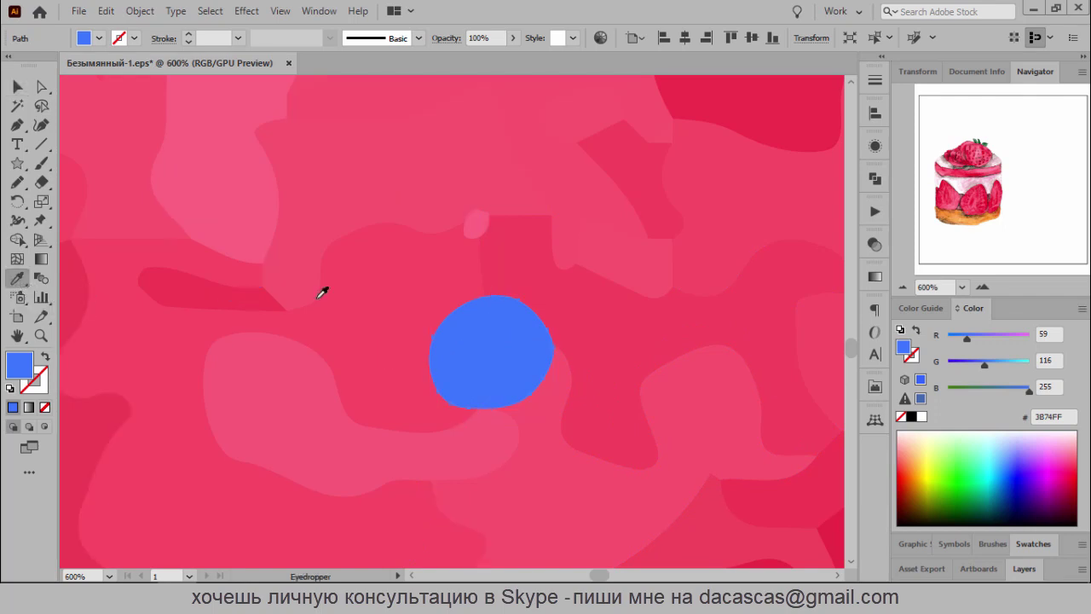
pyautogui.click(393, 293)
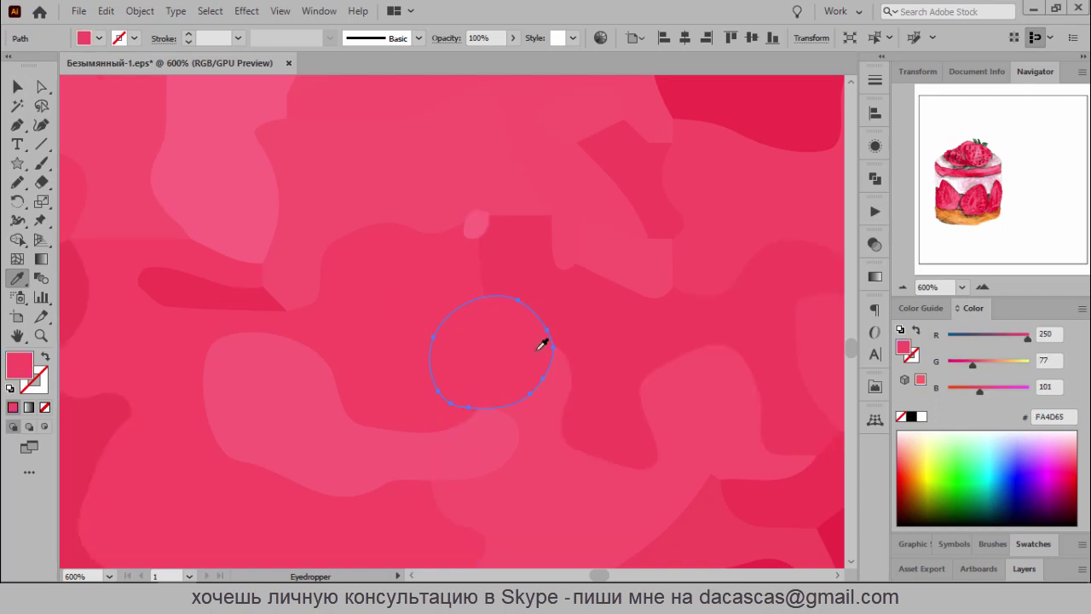
pyautogui.click(17, 86)
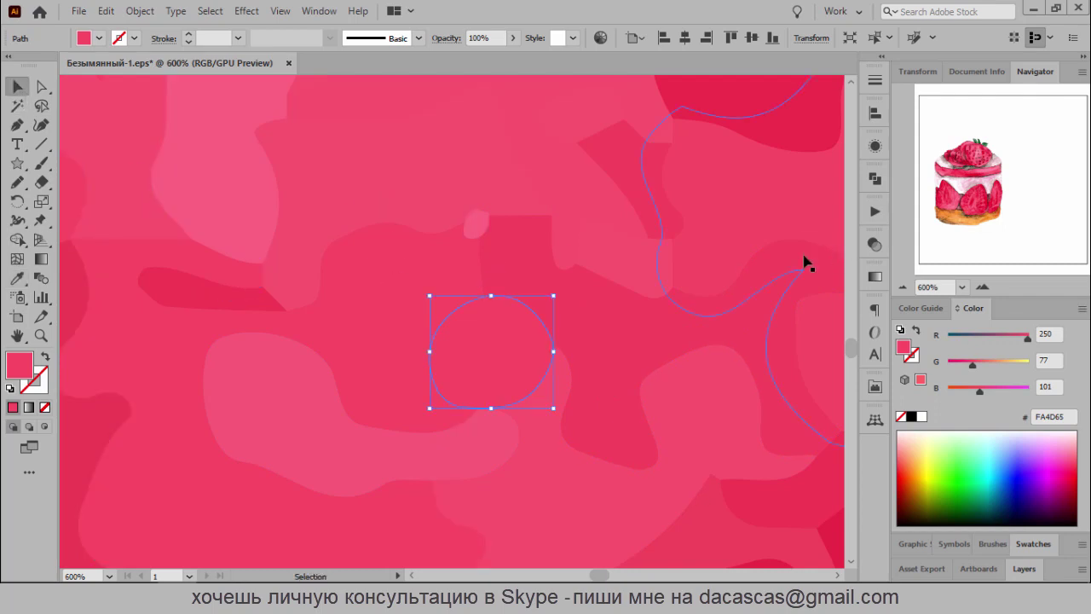
pyautogui.click(631, 483)
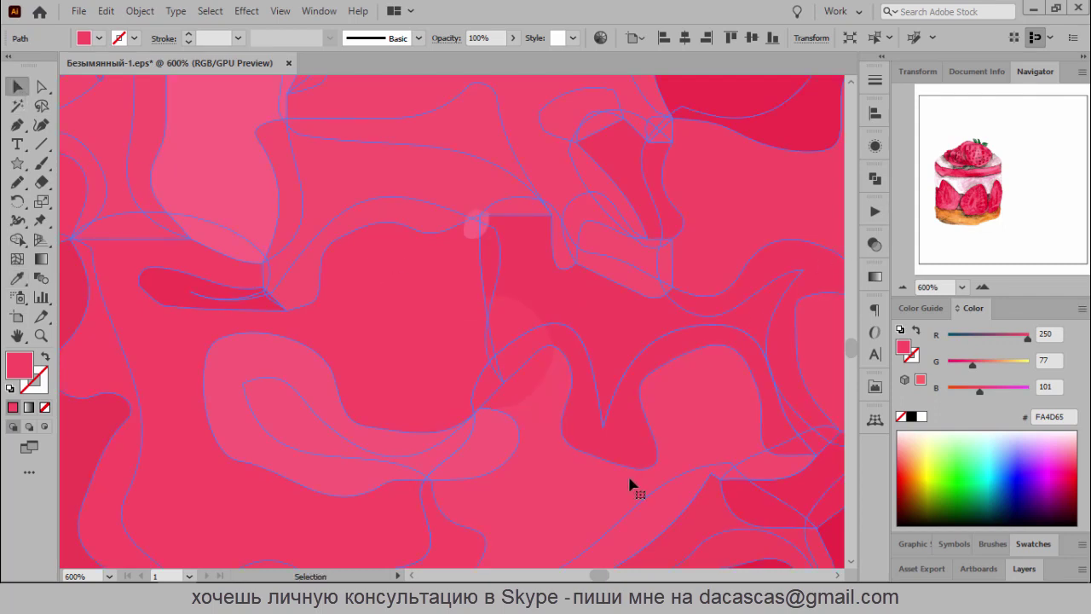
# Move the tiny pink patch's top anchor point to the right
pyautogui.click(473, 235)
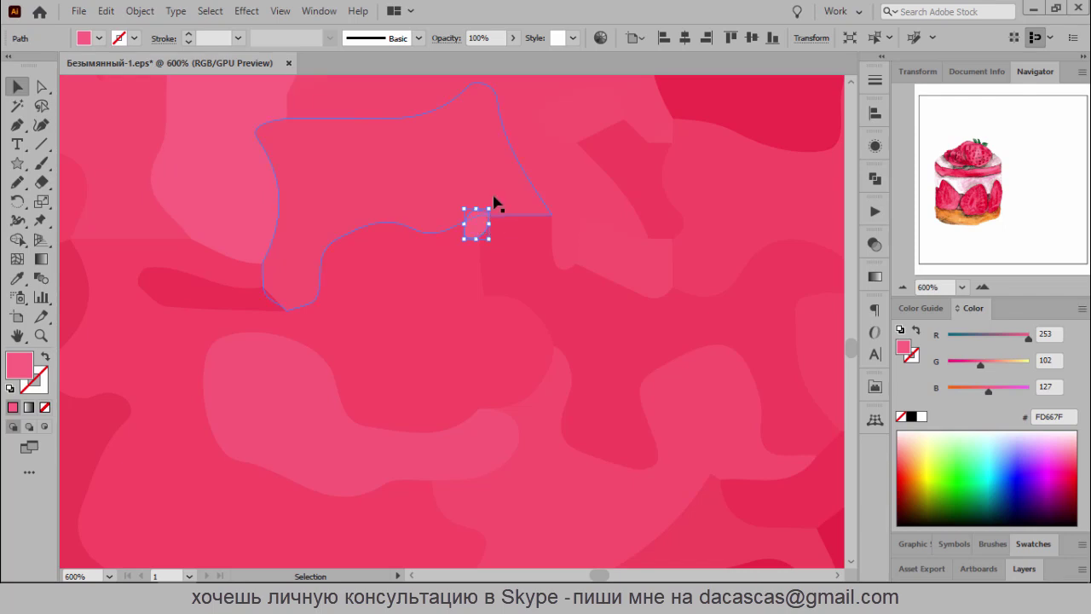
pyautogui.scroll(4, 488, 201)
pyautogui.press('a')
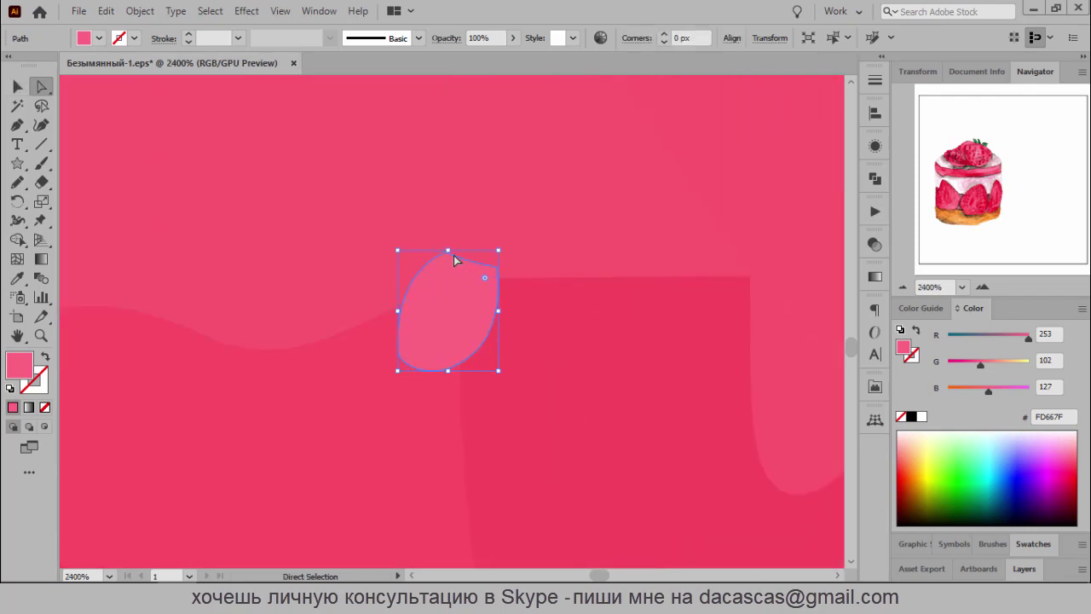
pyautogui.click(459, 255)
pyautogui.moveTo(441, 252)
pyautogui.mouseDown()
pyautogui.moveTo(477, 268)
pyautogui.moveTo(472, 254)
pyautogui.mouseUp()
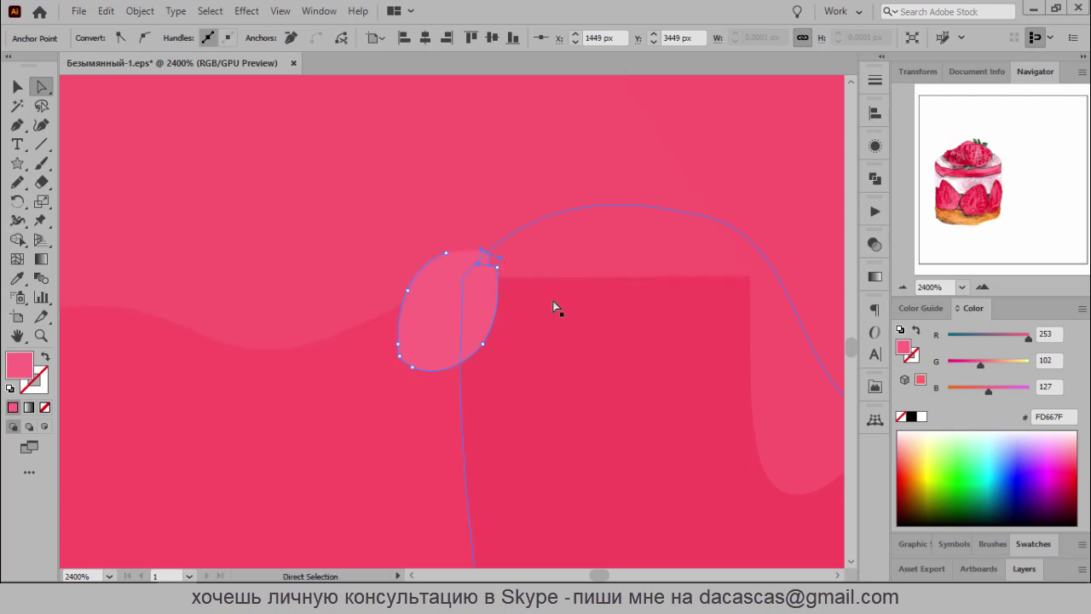
# Join the tiny pink patch's path ends into a closed path
pyautogui.click(17, 86)
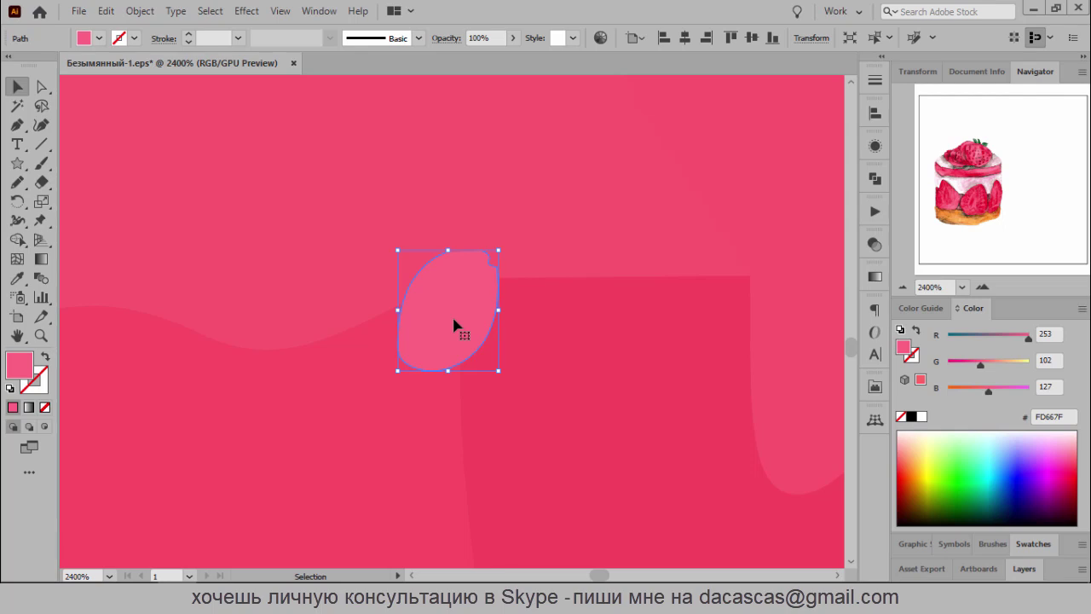
pyautogui.click(147, 14)
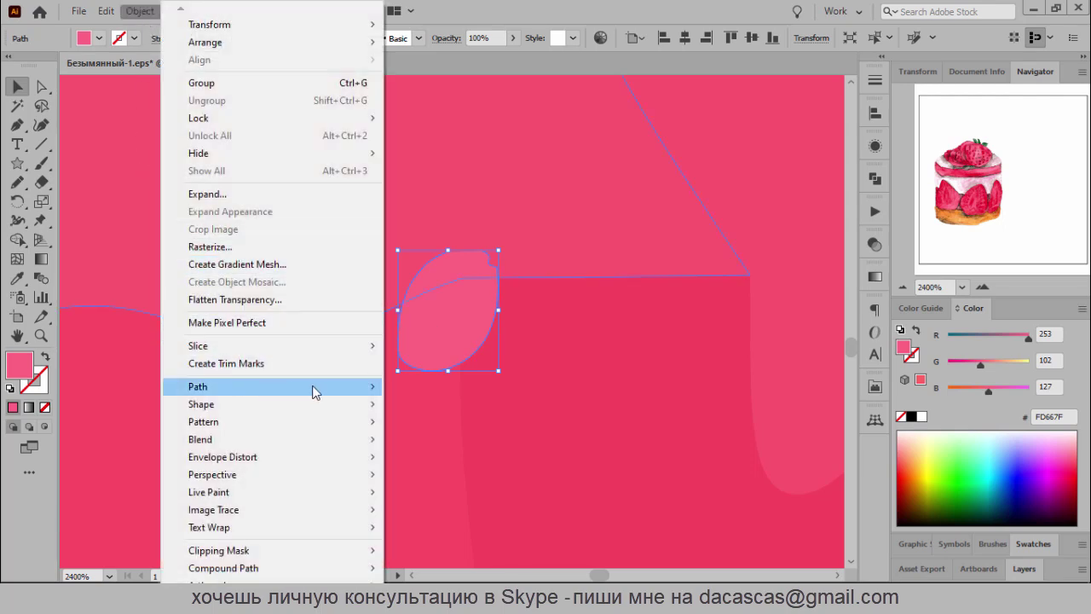
pyautogui.moveTo(198, 386)
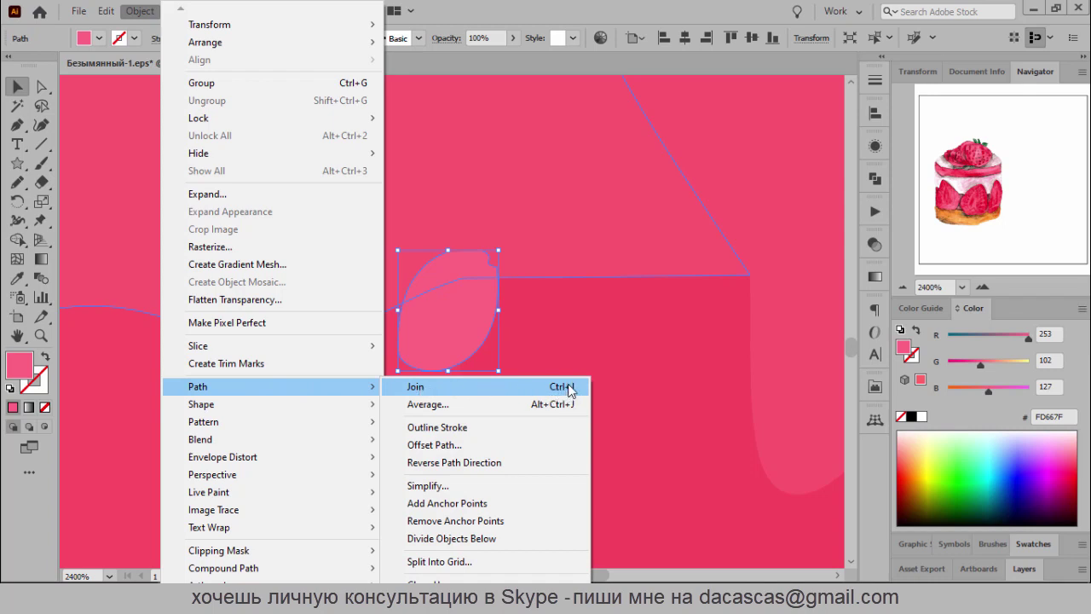
pyautogui.click(567, 389)
pyautogui.click(433, 312)
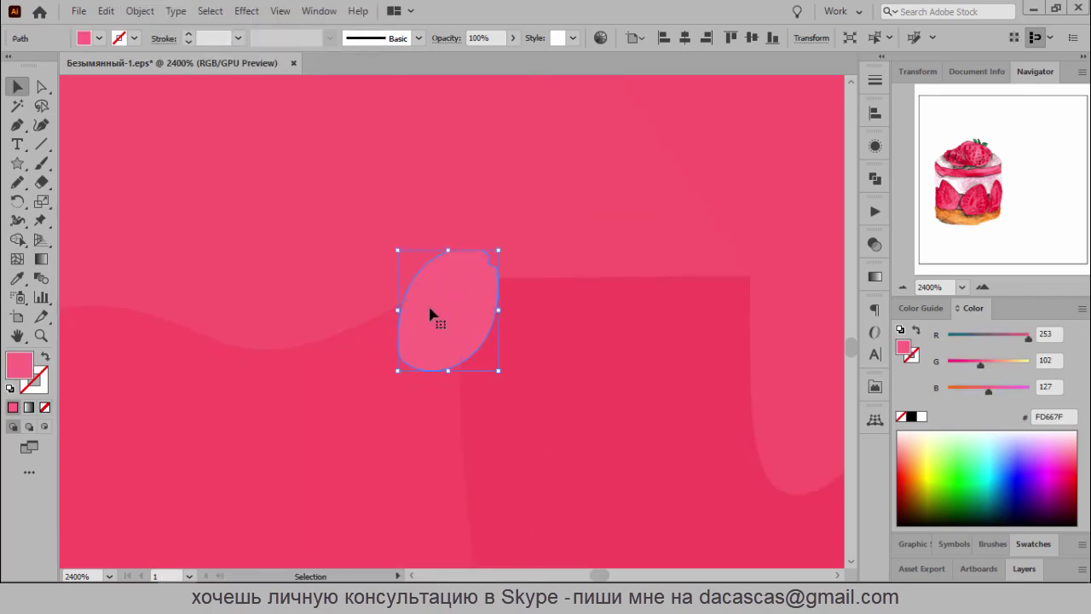
pyautogui.press('a')
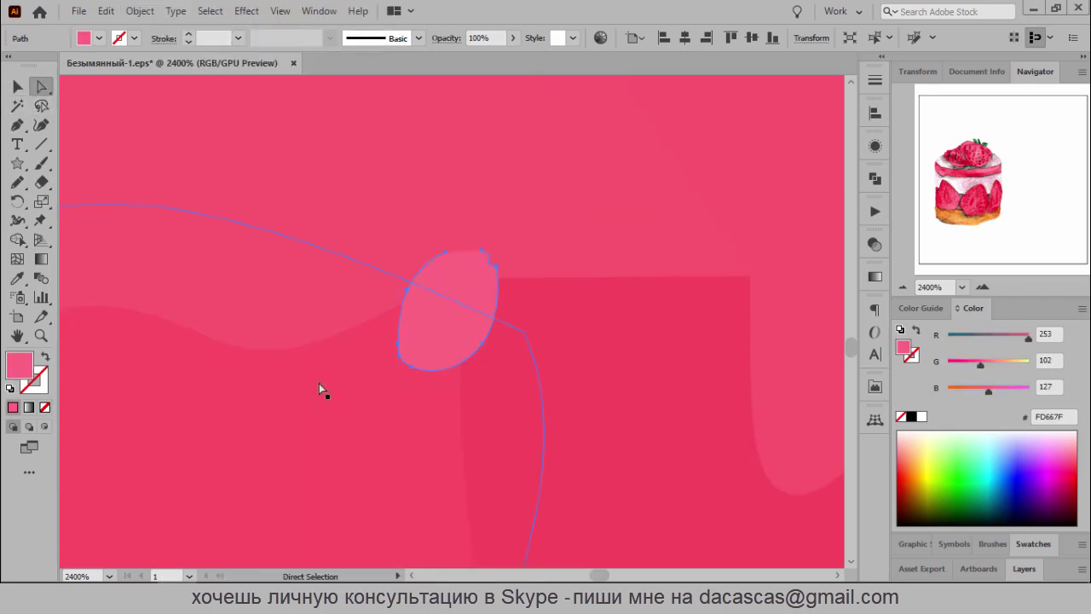
pyautogui.press('v')
# Select the traced artwork behind the patch and zoom back out
pyautogui.press('a')
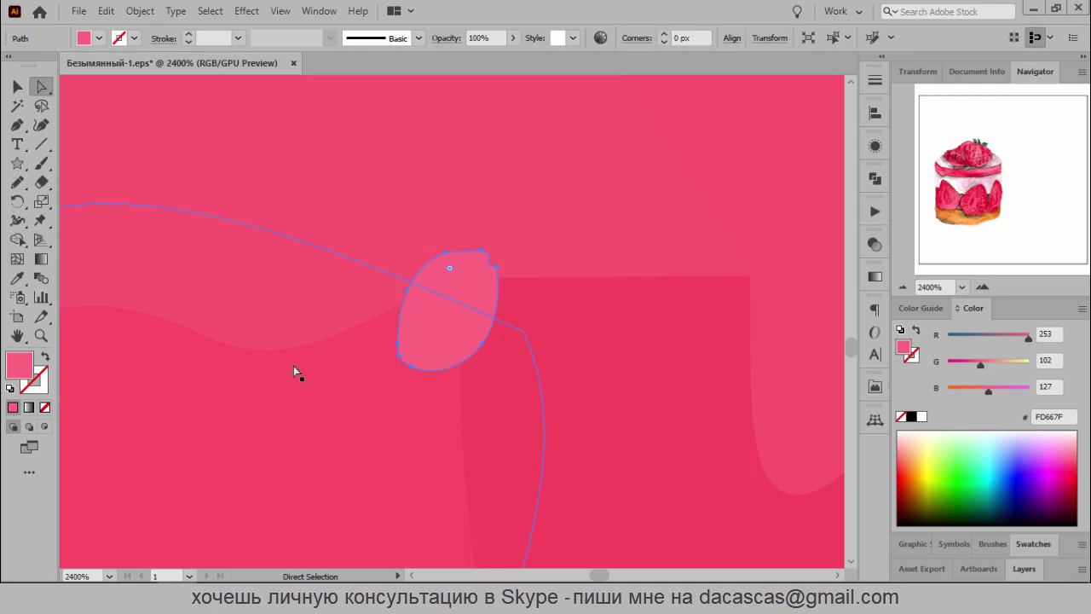
pyautogui.press('v')
pyautogui.click(551, 404)
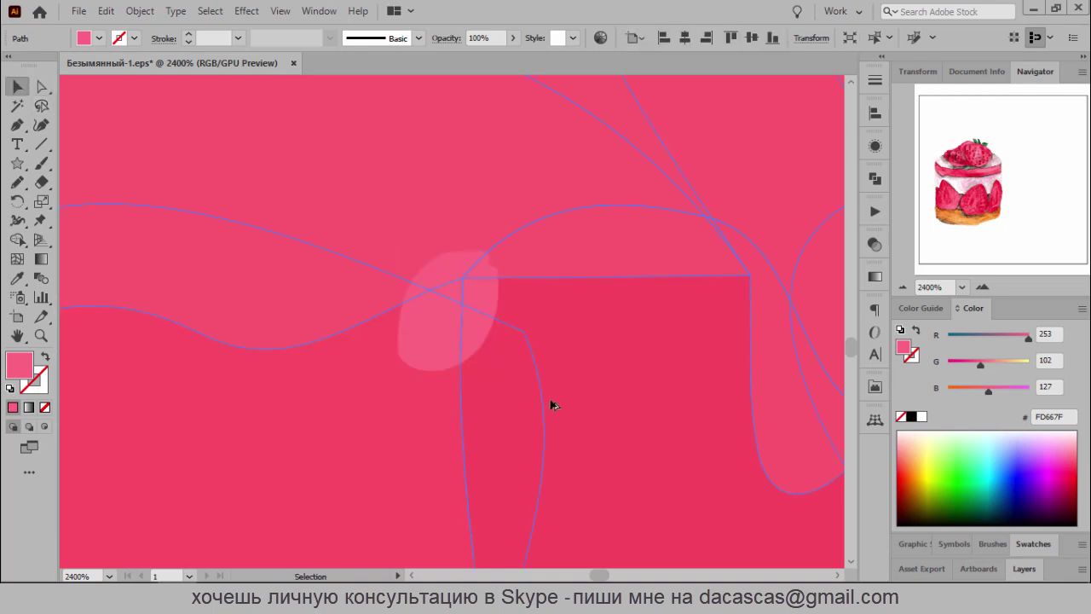
pyautogui.scroll(-3, 552, 404)
pyautogui.scroll(-3, 551, 404)
pyautogui.scroll(-2, 551, 405)
pyautogui.scroll(-2, 551, 404)
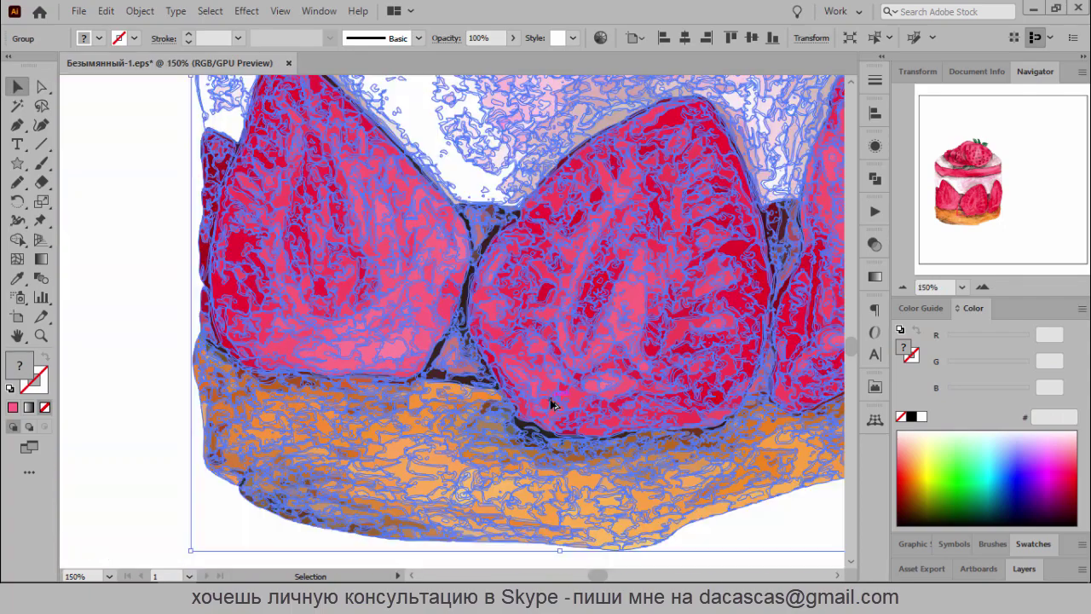
pyautogui.scroll(-3, 552, 405)
pyautogui.scroll(-2, 555, 401)
pyautogui.click(180, 319)
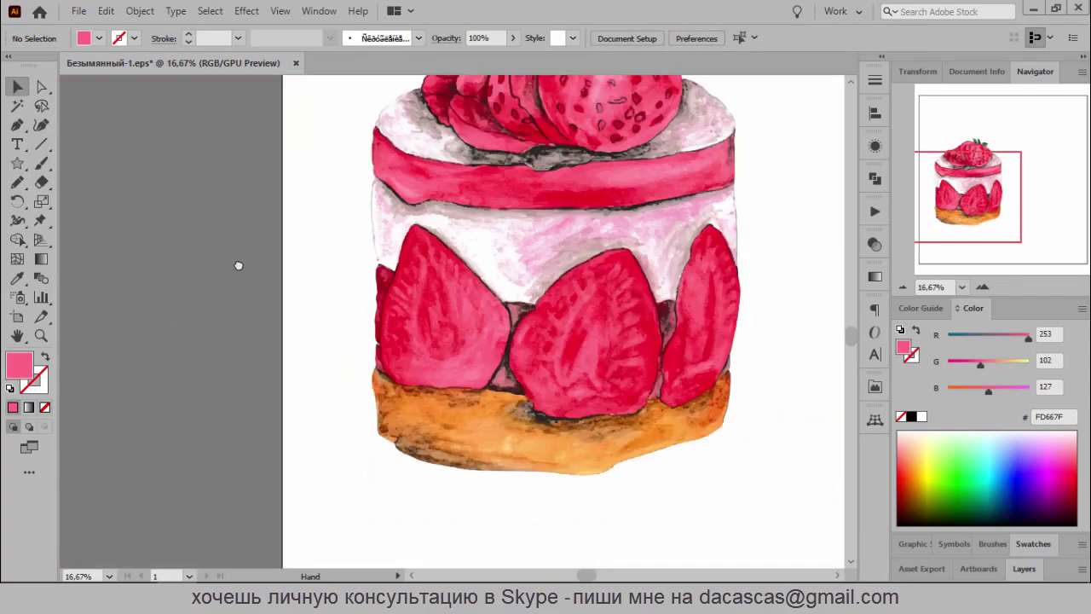
pyautogui.moveTo(239, 266); pyautogui.dragTo(129, 297)
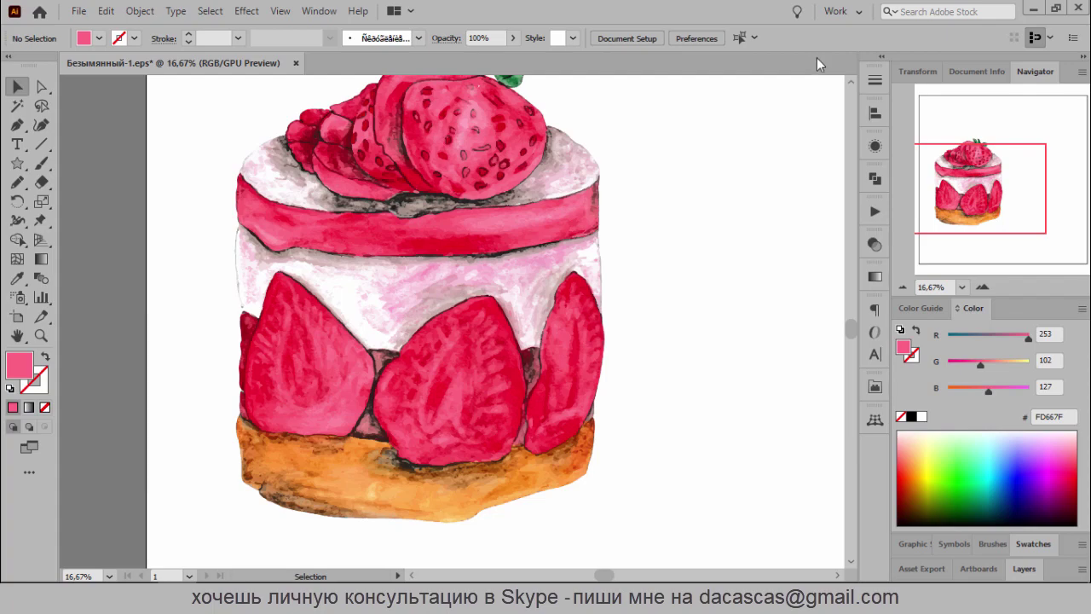
pyautogui.scroll(3, 600, 163)
pyautogui.scroll(3, 631, 166)
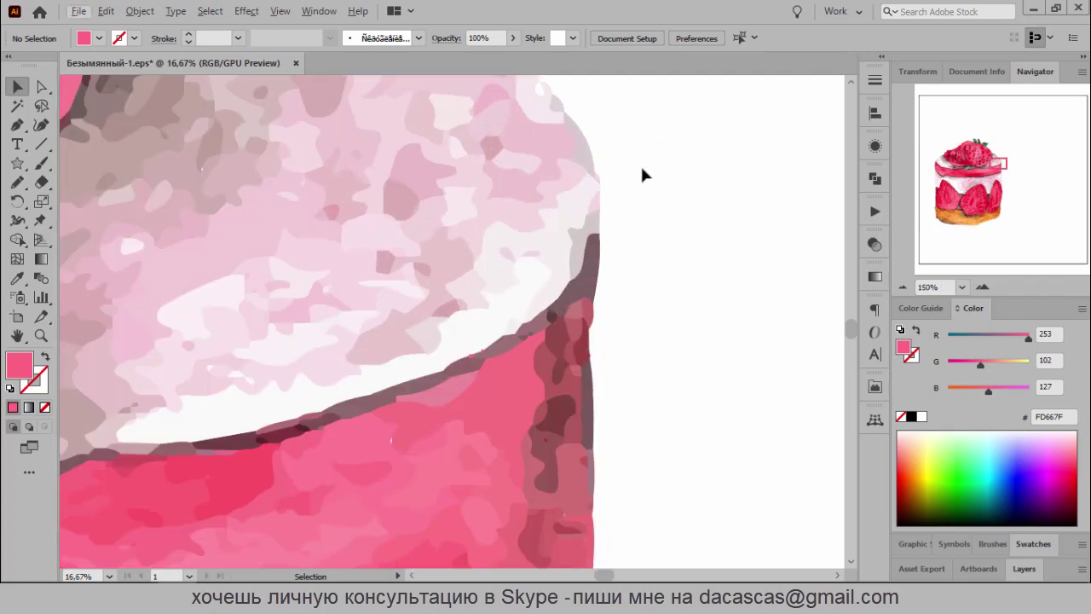
pyautogui.scroll(2, 643, 272)
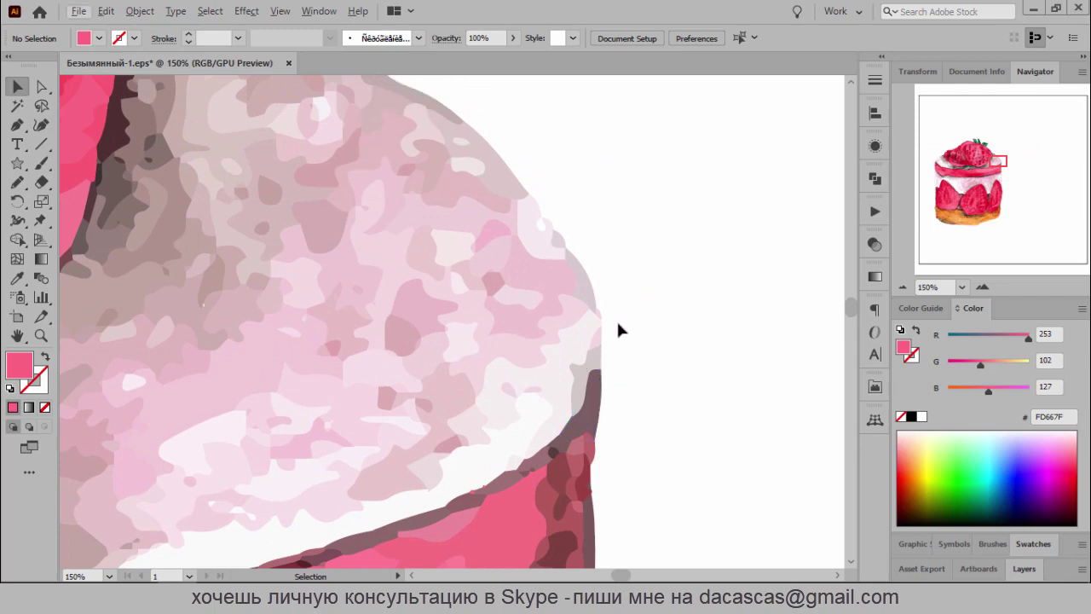
pyautogui.moveTo(651, 385); pyautogui.dragTo(651, 188)
pyautogui.scroll(-5, 639, 145)
pyautogui.scroll(-1, 614, 205)
pyautogui.scroll(-5, 597, 213)
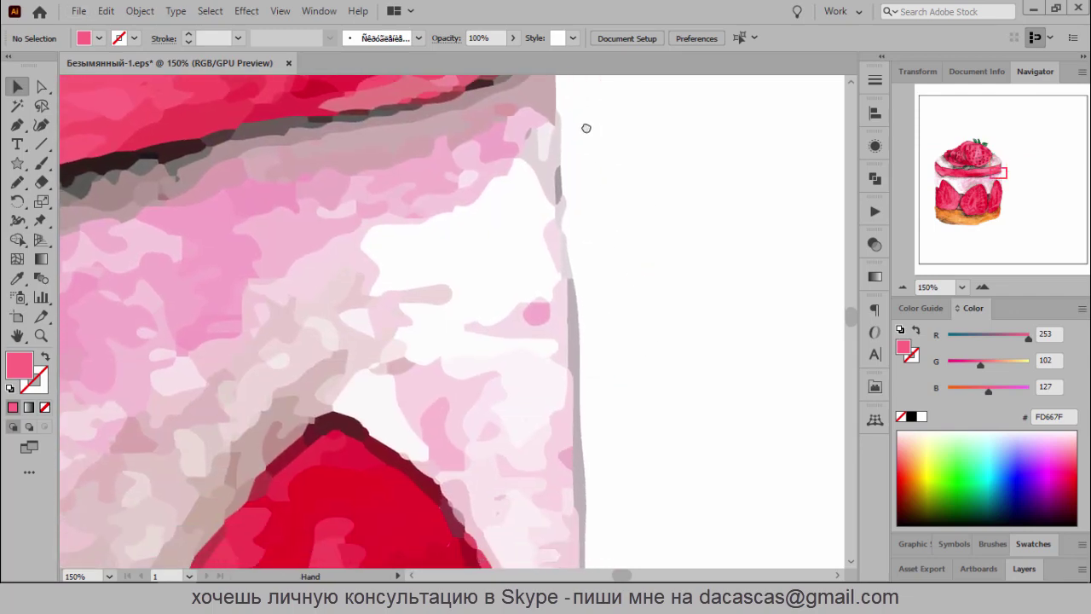
pyautogui.scroll(-1, 588, 170)
pyautogui.scroll(-3, 595, 283)
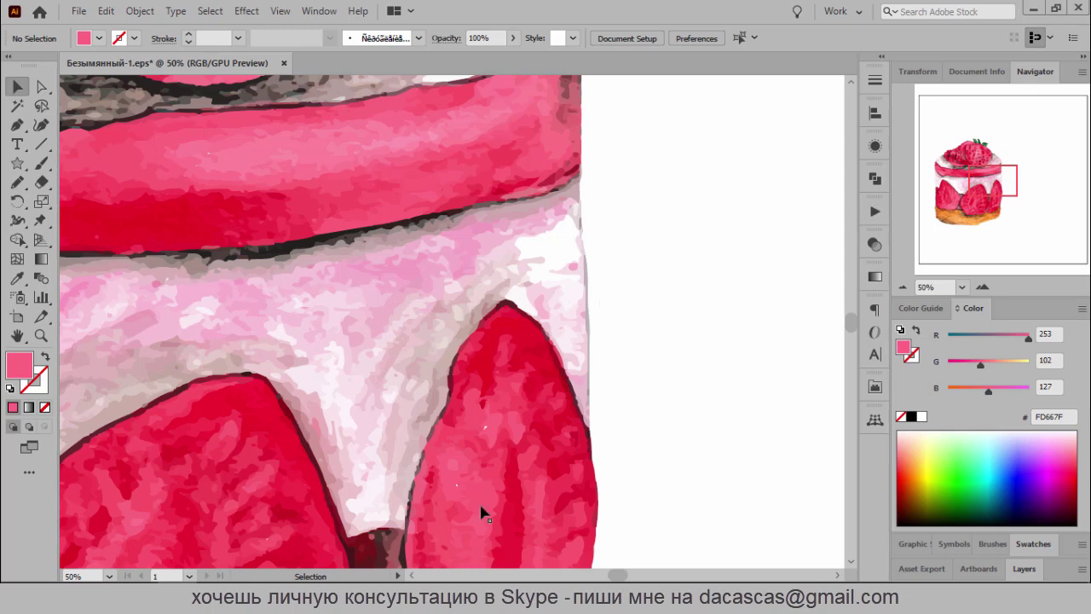
# Nudge two anchor points of a patch outline on the strawberry
pyautogui.scroll(3, 460, 511)
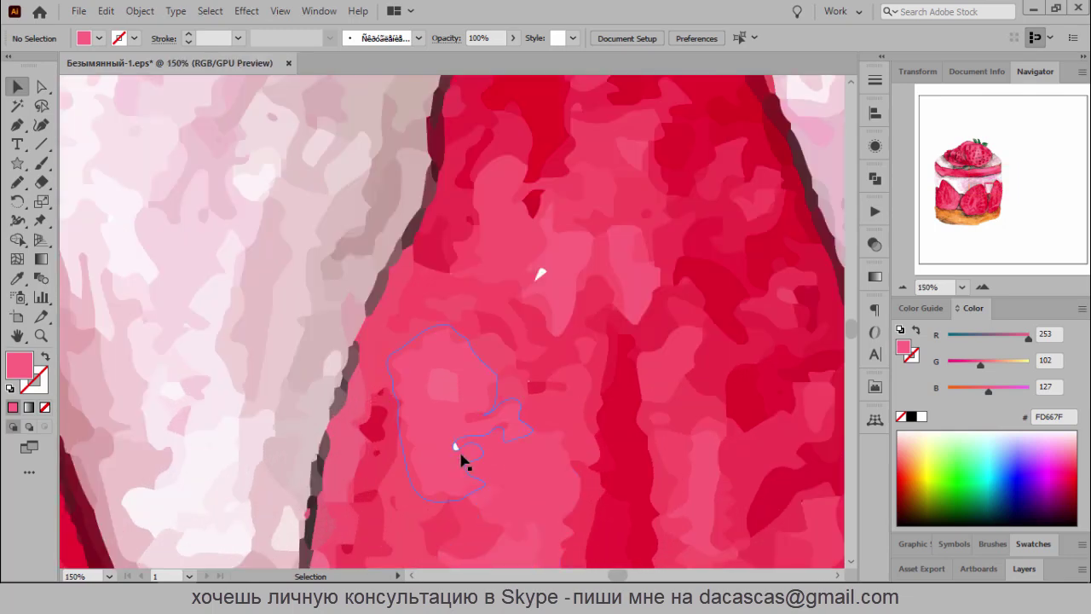
pyautogui.press('a')
pyautogui.scroll(1, 460, 461)
pyautogui.click(454, 441)
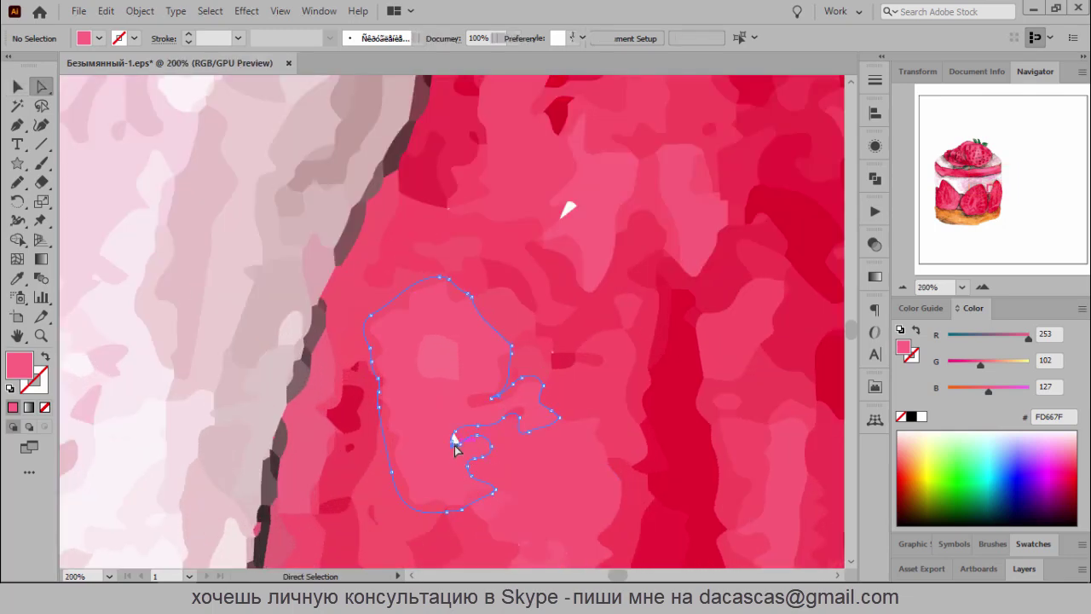
pyautogui.click(454, 442)
pyautogui.moveTo(454, 441); pyautogui.dragTo(503, 430)
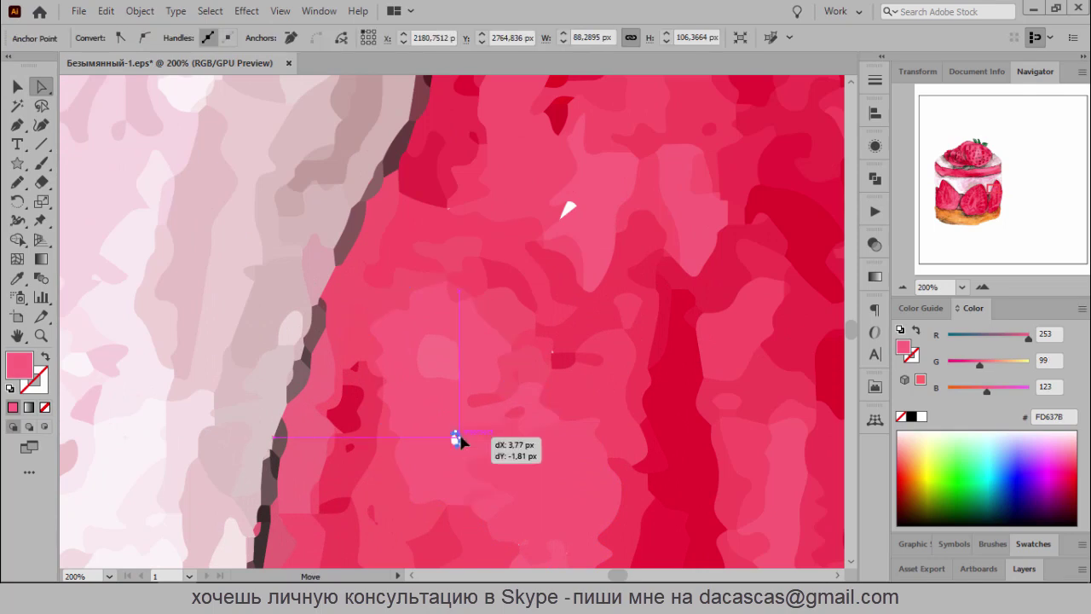
pyautogui.moveTo(559, 365); pyautogui.dragTo(559, 364)
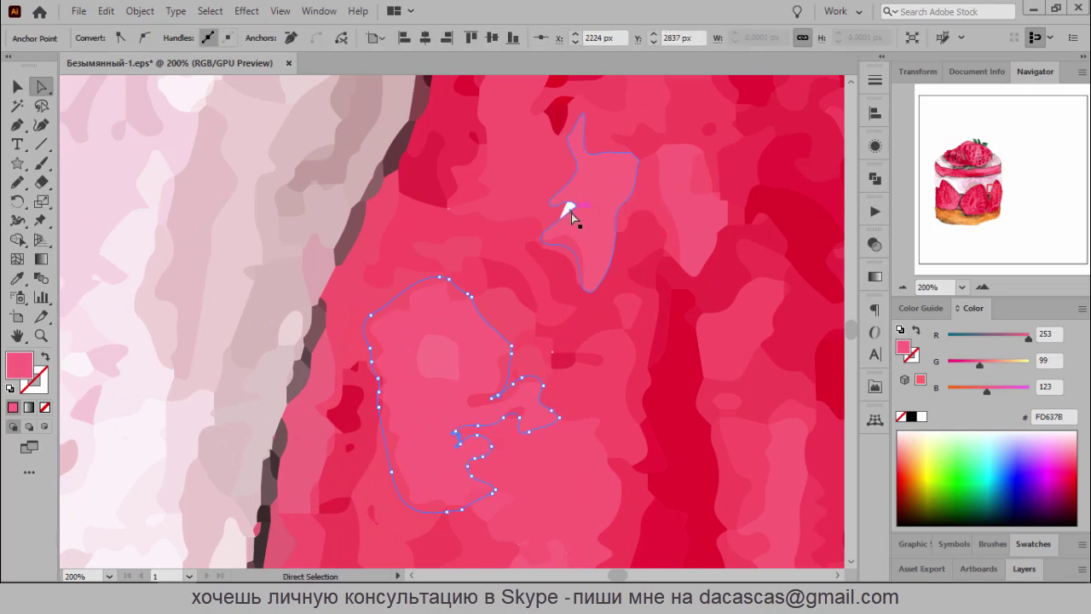
# Reshape a small patch and pull the larger patch's anchor left over the white sliver
pyautogui.click(556, 358)
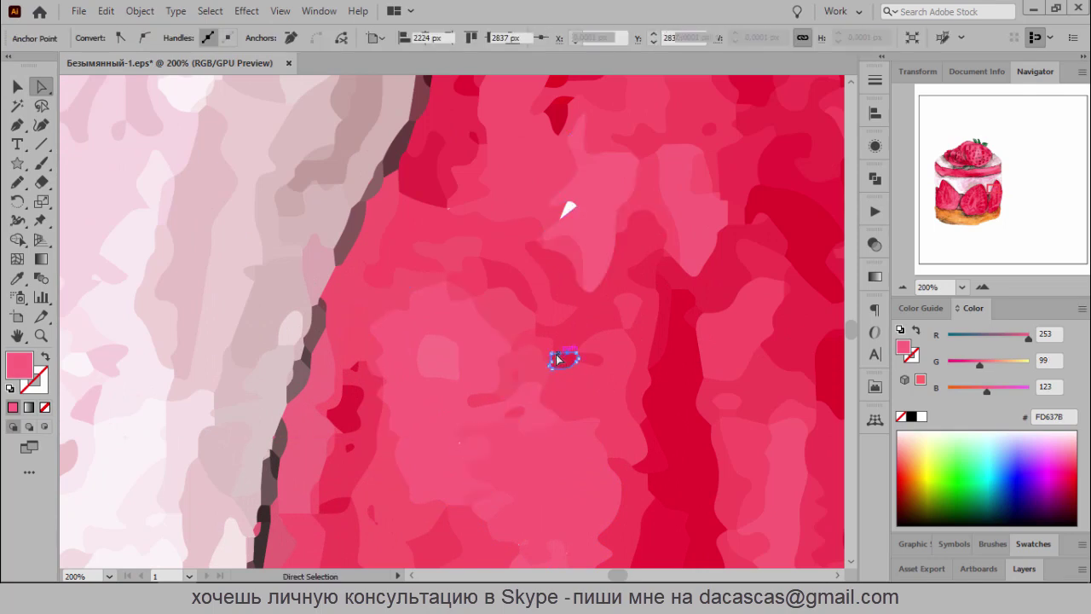
pyautogui.scroll(2, 554, 355)
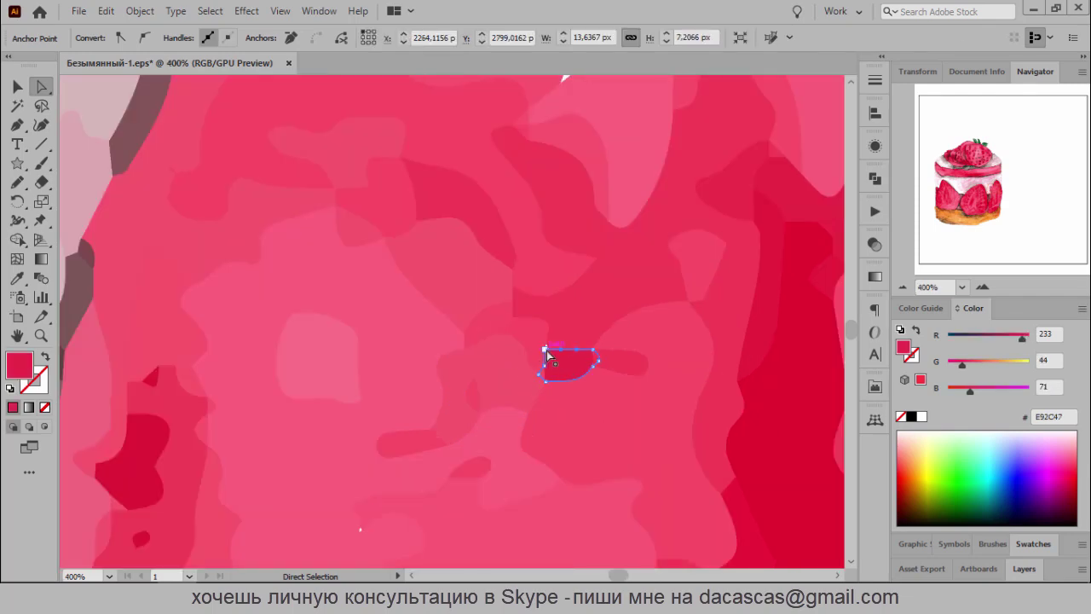
pyautogui.moveTo(546, 349); pyautogui.dragTo(604, 323)
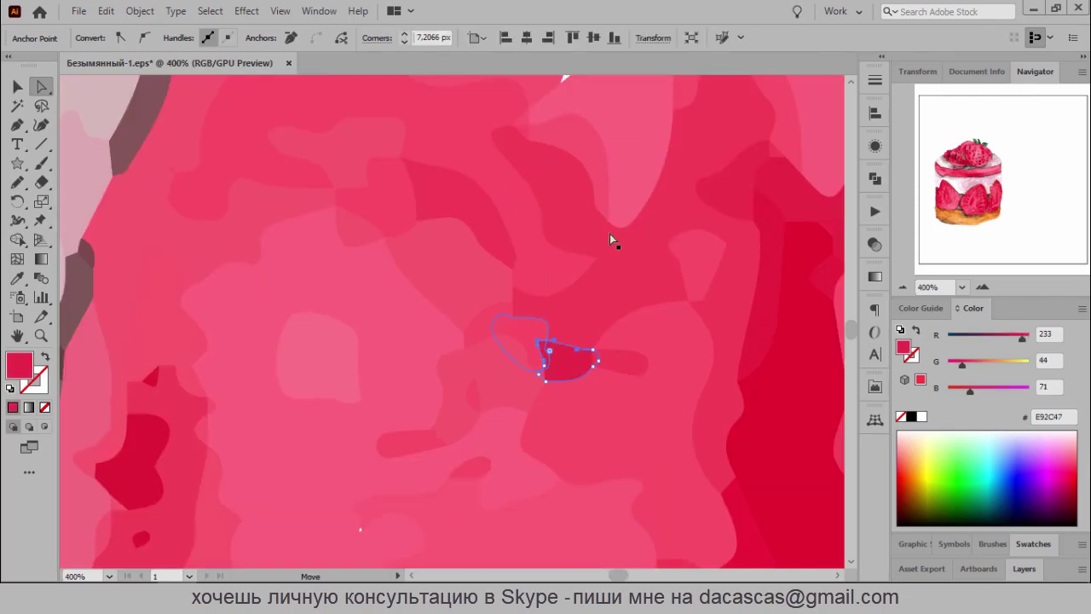
pyautogui.scroll(5, 597, 256)
pyautogui.moveTo(572, 270); pyautogui.dragTo(544, 277)
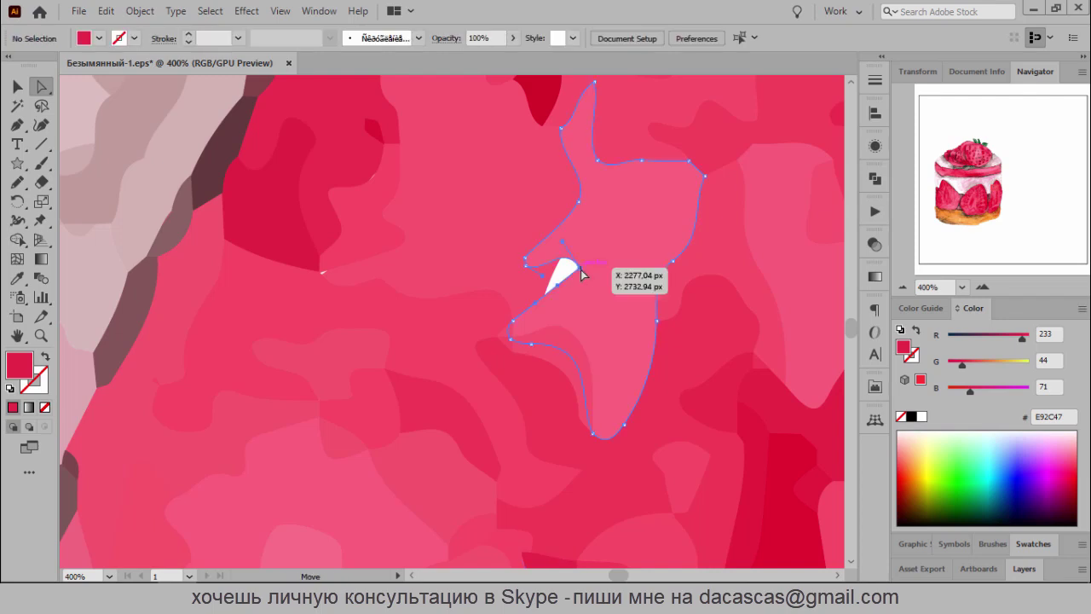
# Nudge an anchor of the dark-red patch, then zoom back out
pyautogui.click(313, 275)
pyautogui.moveTo(327, 281); pyautogui.dragTo(334, 288)
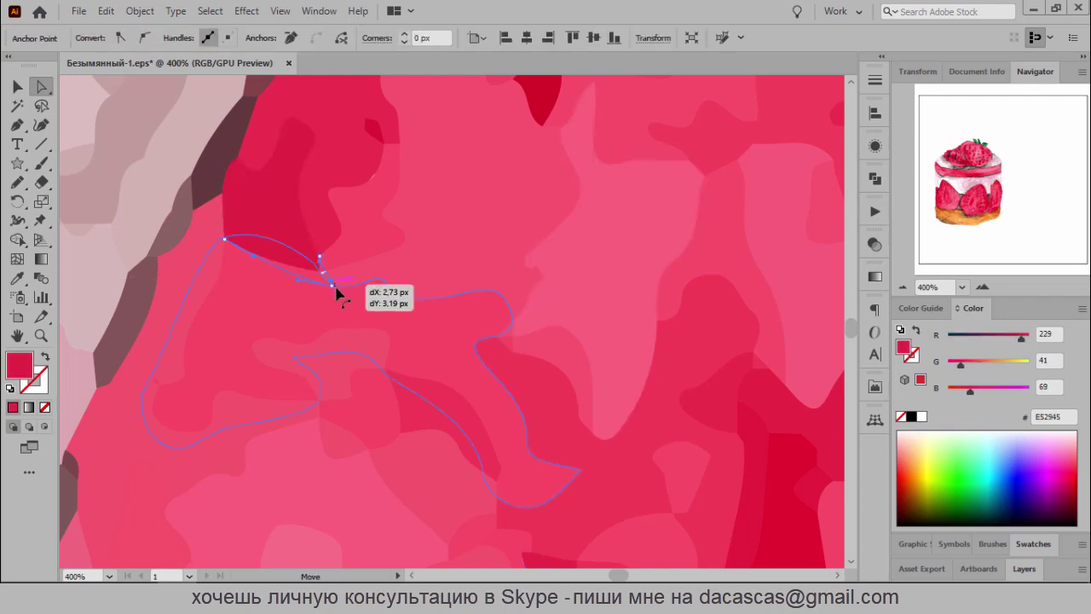
pyautogui.scroll(-1, 332, 354)
pyautogui.scroll(-3, 332, 354)
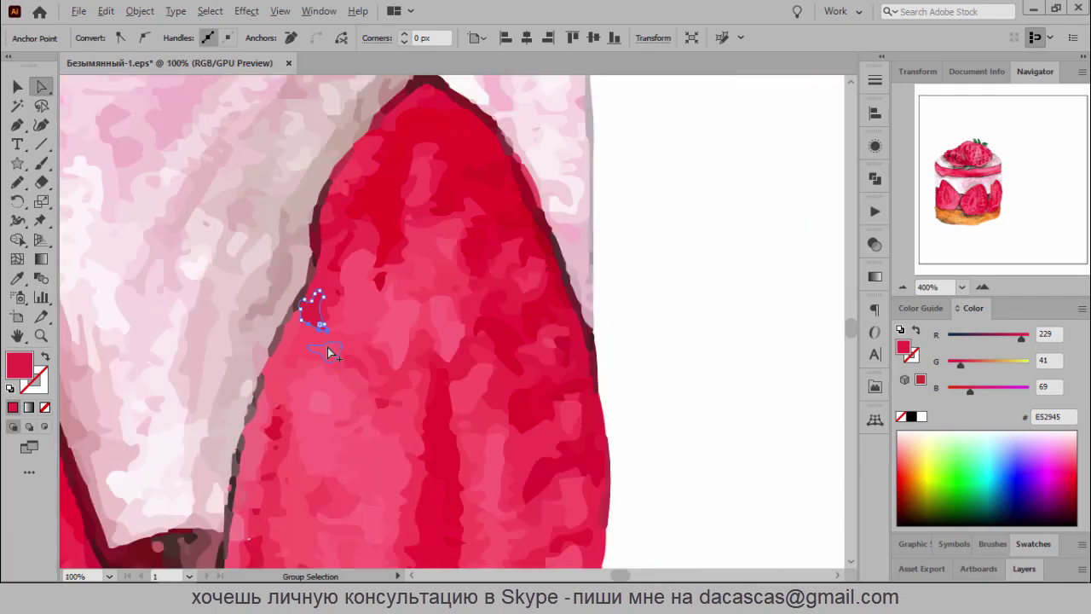
pyautogui.scroll(-3, 331, 353)
pyautogui.scroll(-3, 331, 354)
# Shift the whole traced cake group right to the centre of the artboard
pyautogui.click(17, 86)
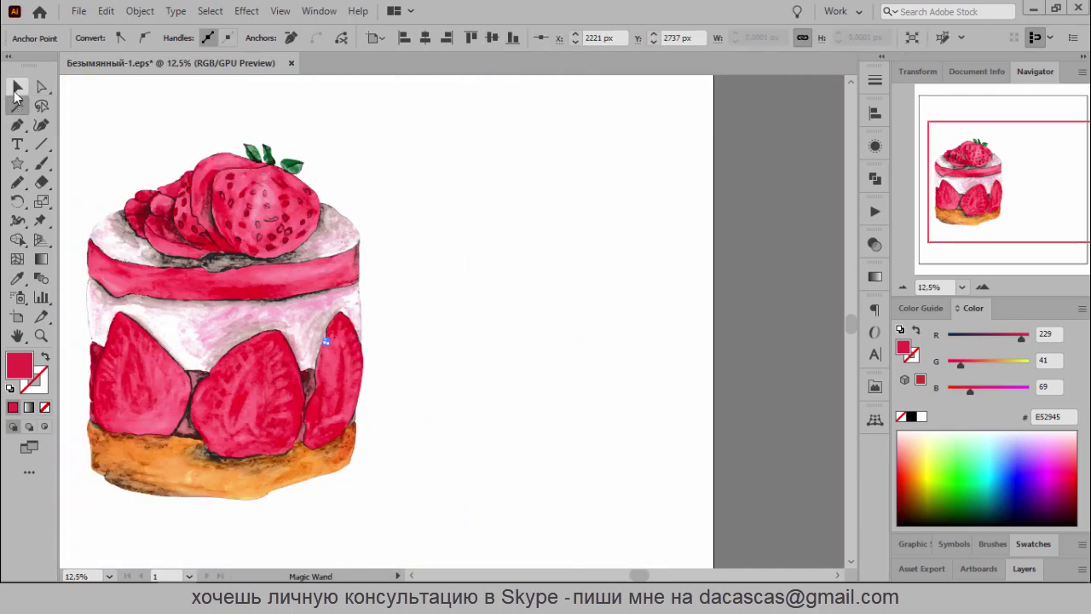
pyautogui.click(445, 295)
pyautogui.moveTo(445, 295); pyautogui.dragTo(560, 304)
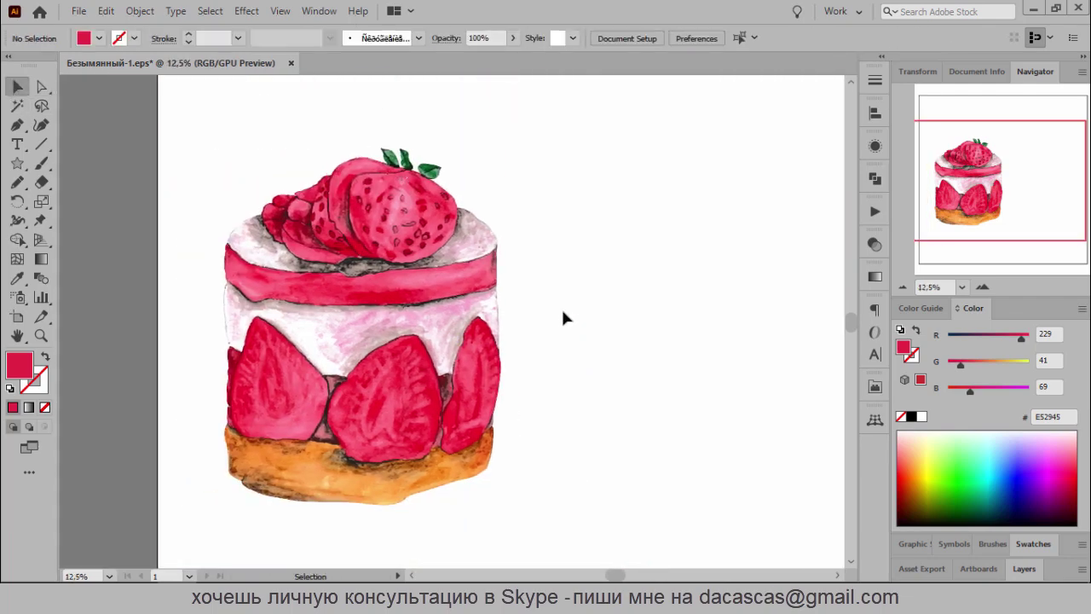
pyautogui.scroll(-1, 588, 387)
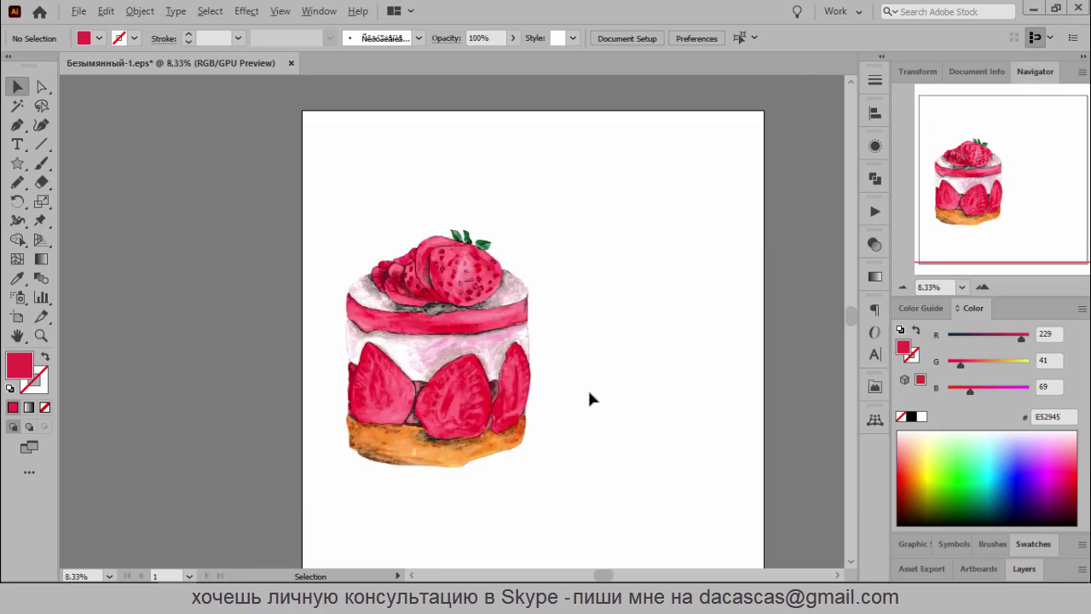
pyautogui.moveTo(632, 390); pyautogui.dragTo(553, 338)
pyautogui.click(390, 285)
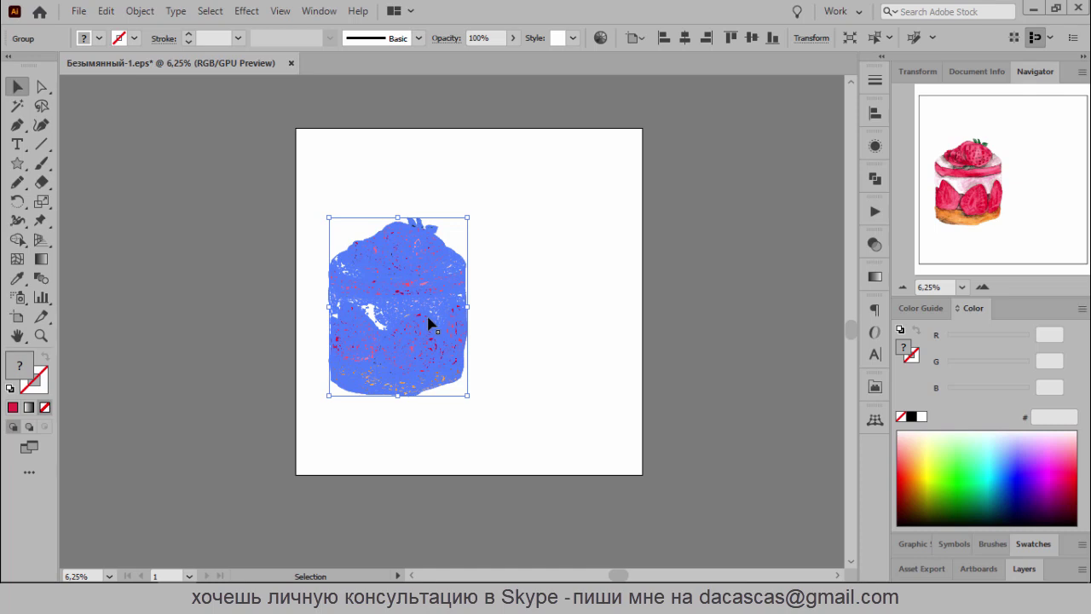
pyautogui.click(517, 378)
pyautogui.moveTo(423, 345); pyautogui.dragTo(483, 347)
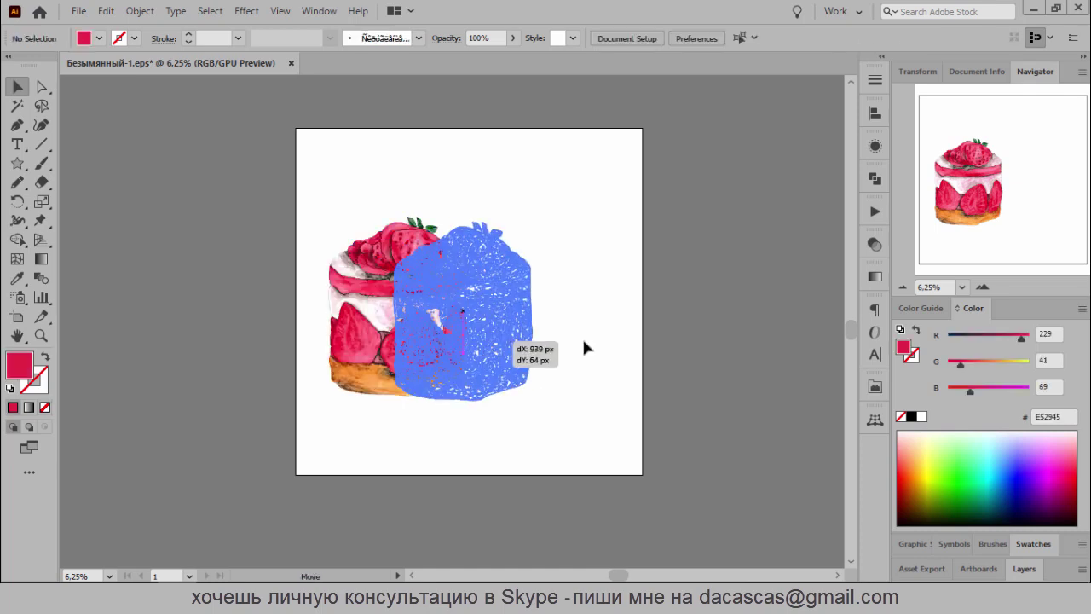
pyautogui.moveTo(585, 347); pyautogui.dragTo(585, 347)
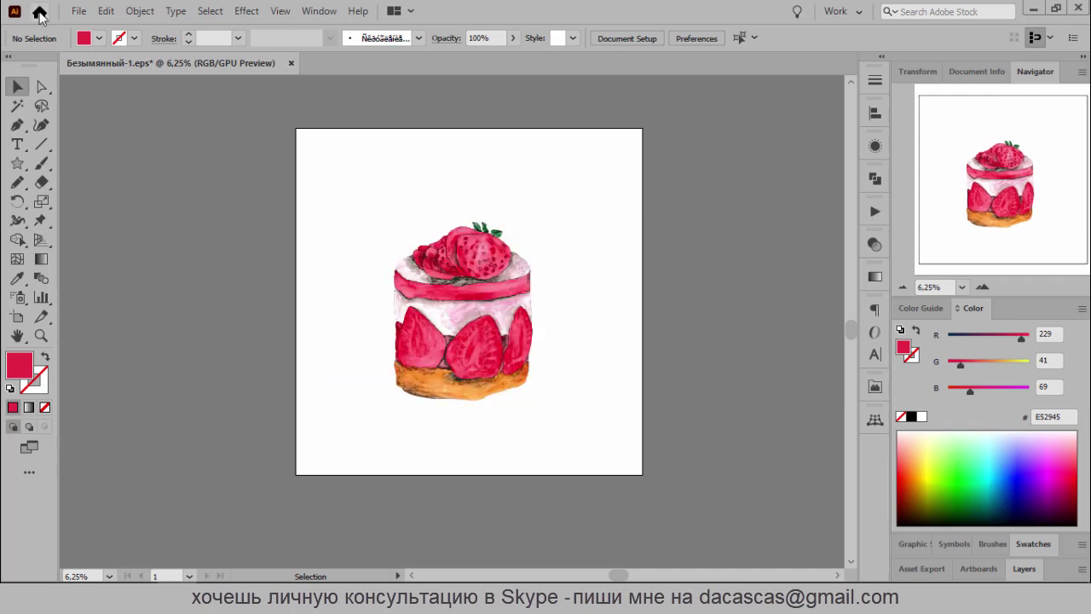
# Save the document under the new name cake.eps
pyautogui.click(78, 10)
pyautogui.click(112, 159)
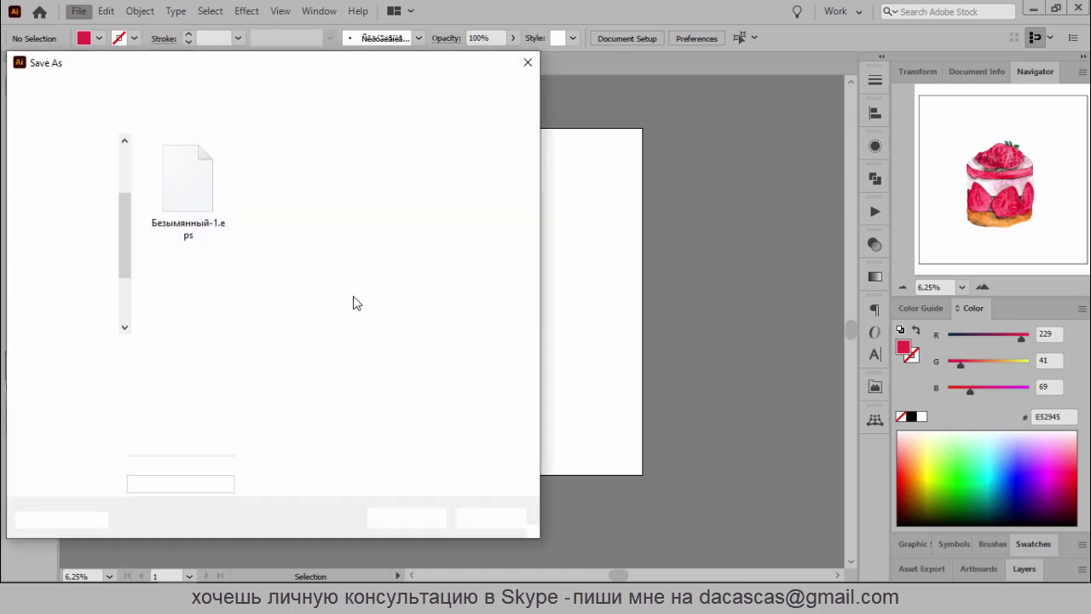
pyautogui.moveTo(178, 351); pyautogui.dragTo(77, 356)
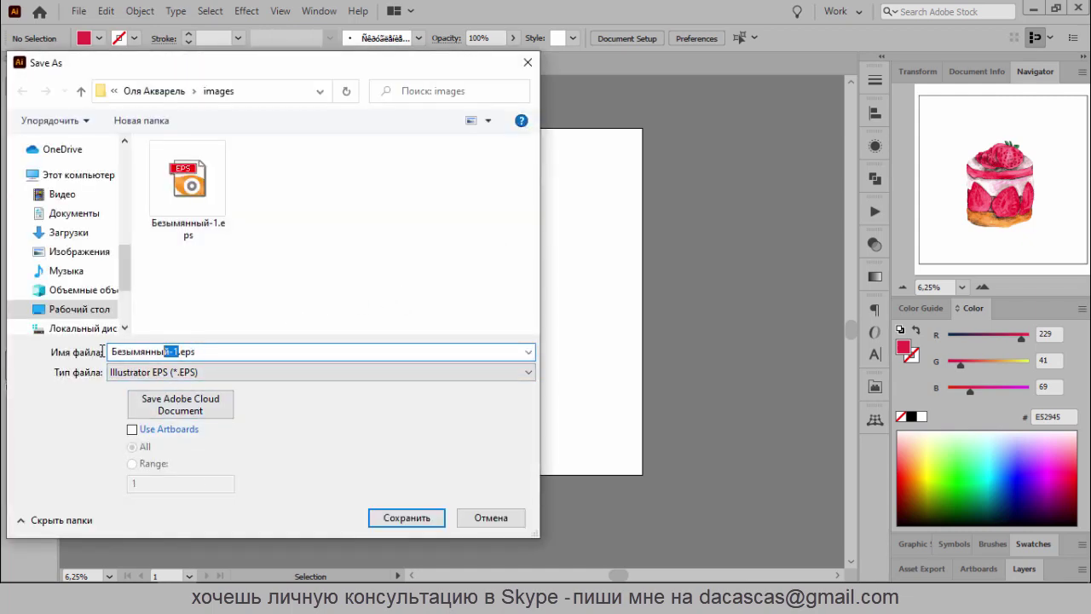
pyautogui.write('cak')
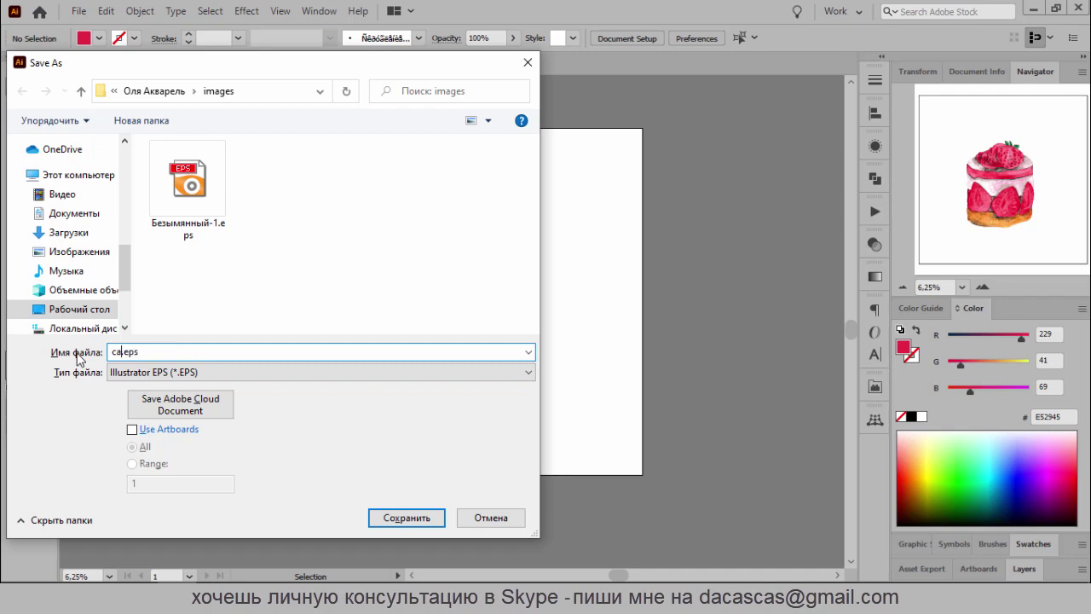
pyautogui.write('e')
pyautogui.click(410, 517)
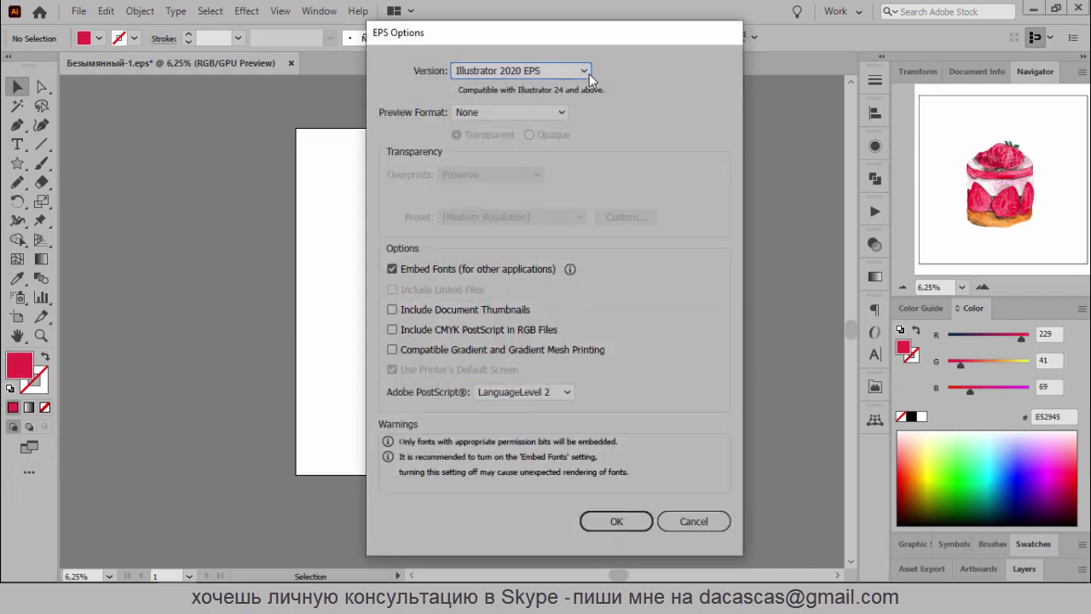
# Set Illustrator 10 EPS options with Embed Fonts off and Compatible Gradient on
pyautogui.click(587, 73)
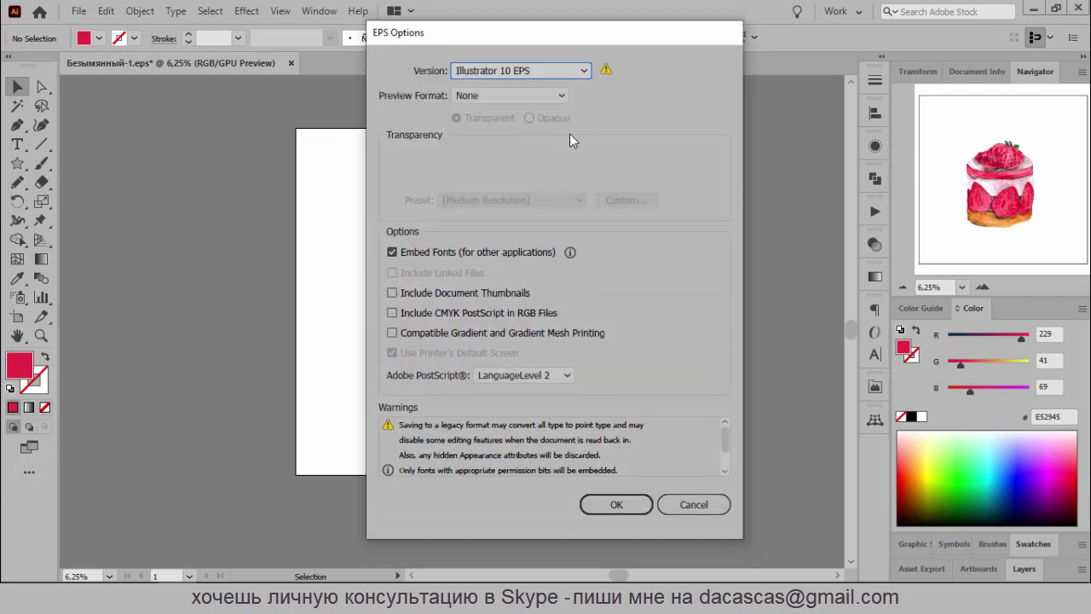
pyautogui.click(392, 252)
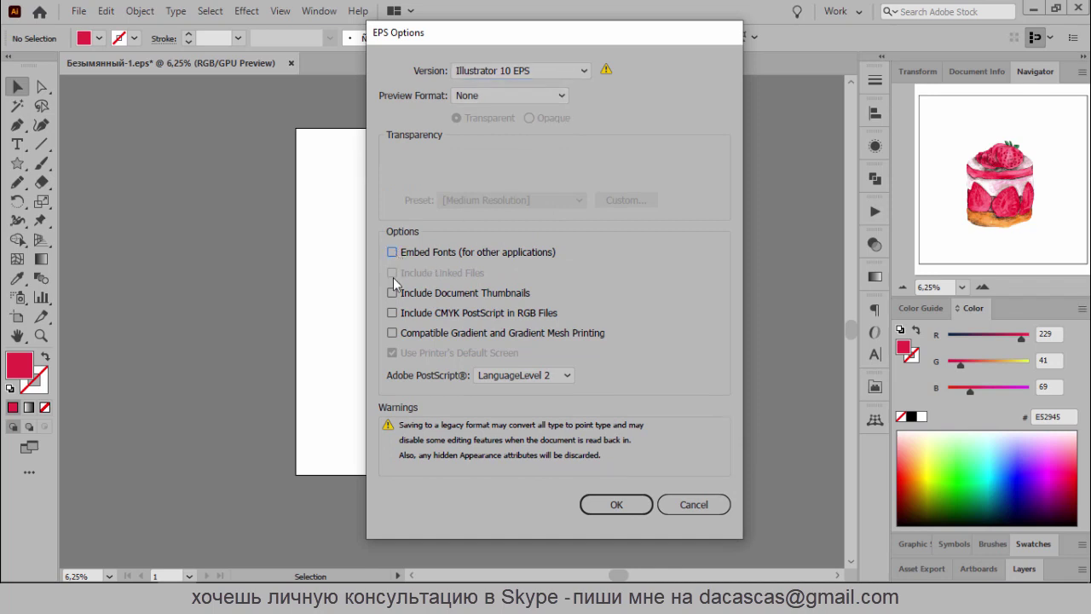
pyautogui.click(392, 332)
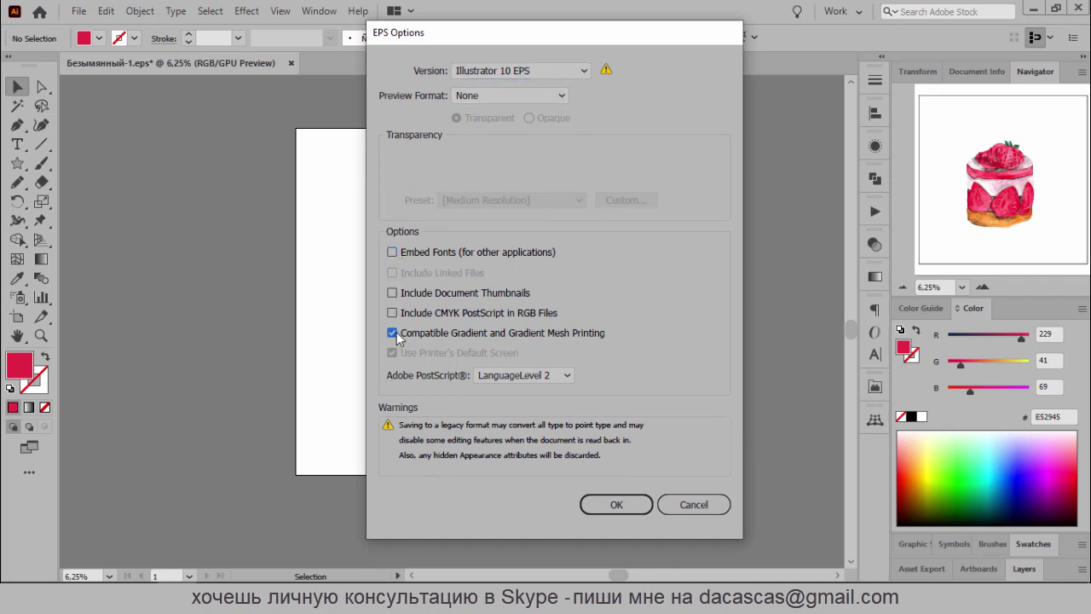
pyautogui.click(588, 506)
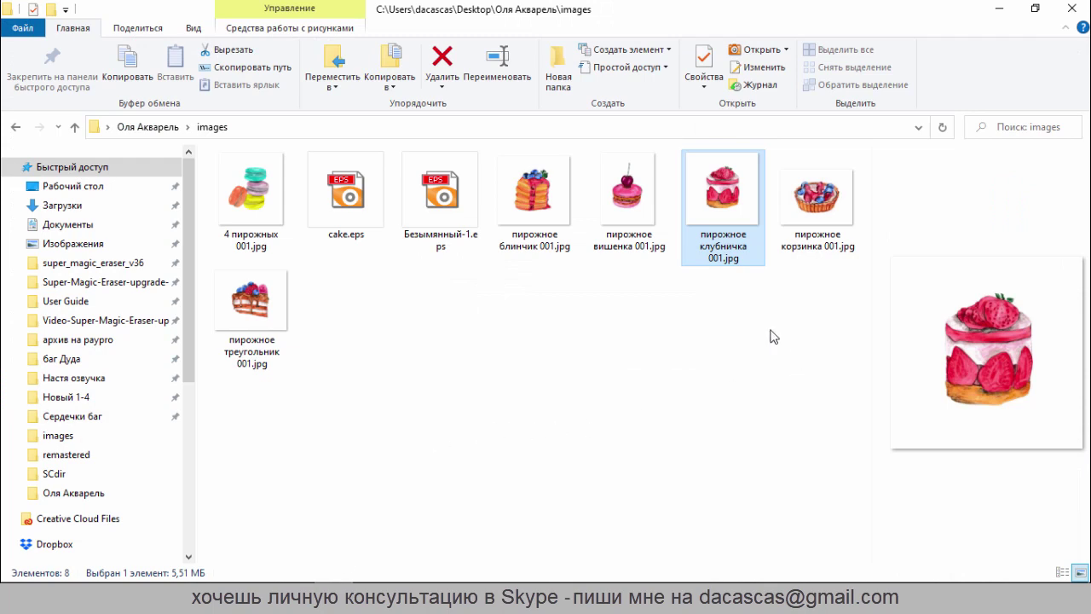
# Preview the saved cake.eps in the images folder, then deselect it and select the cake artwork
pyautogui.click(362, 221)
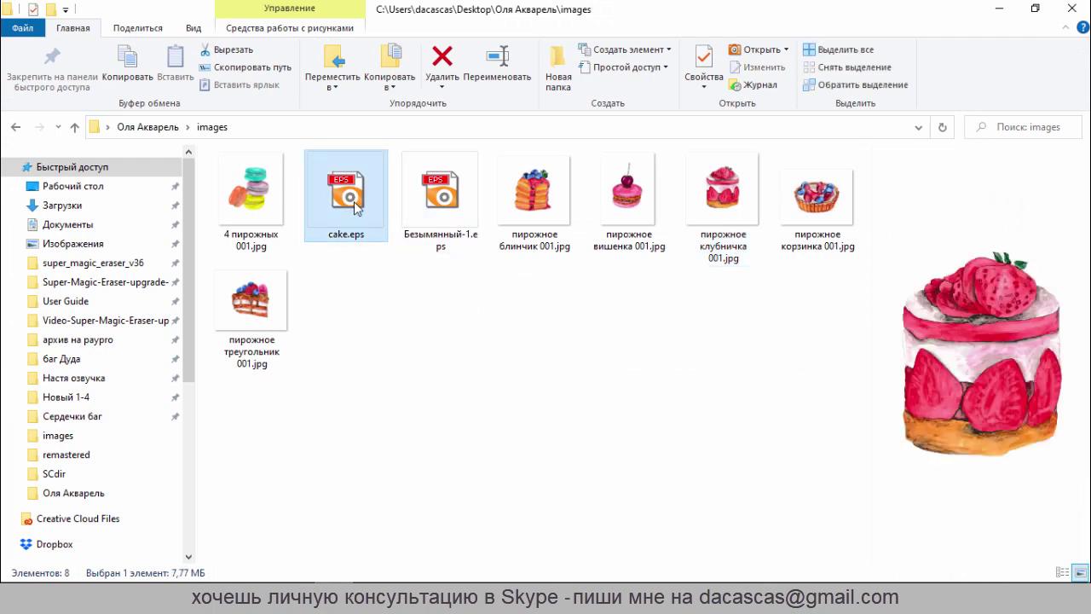
pyautogui.moveTo(347, 194)
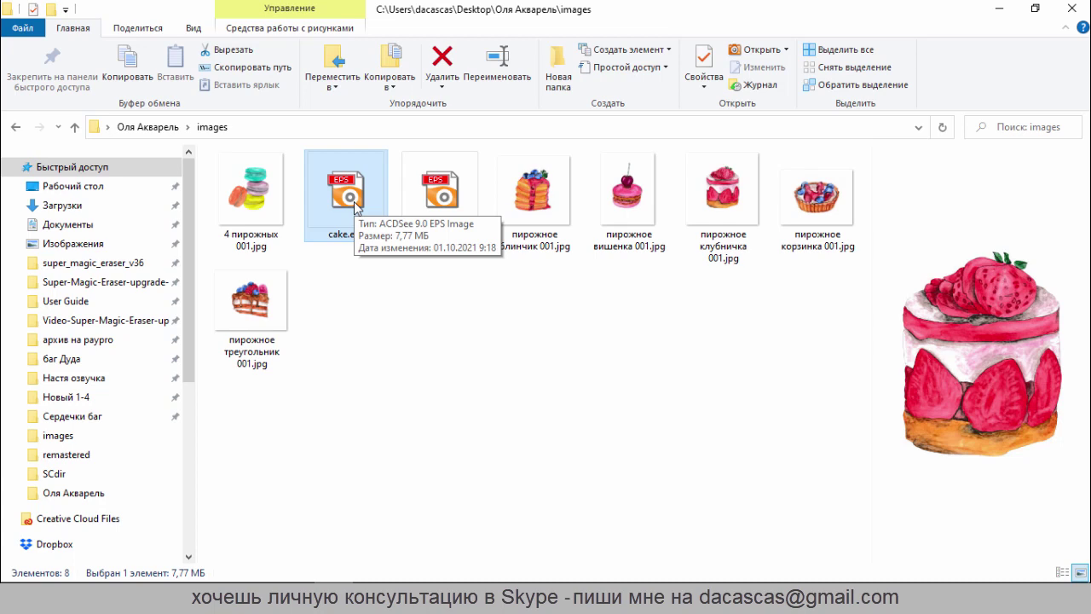
pyautogui.click(376, 337)
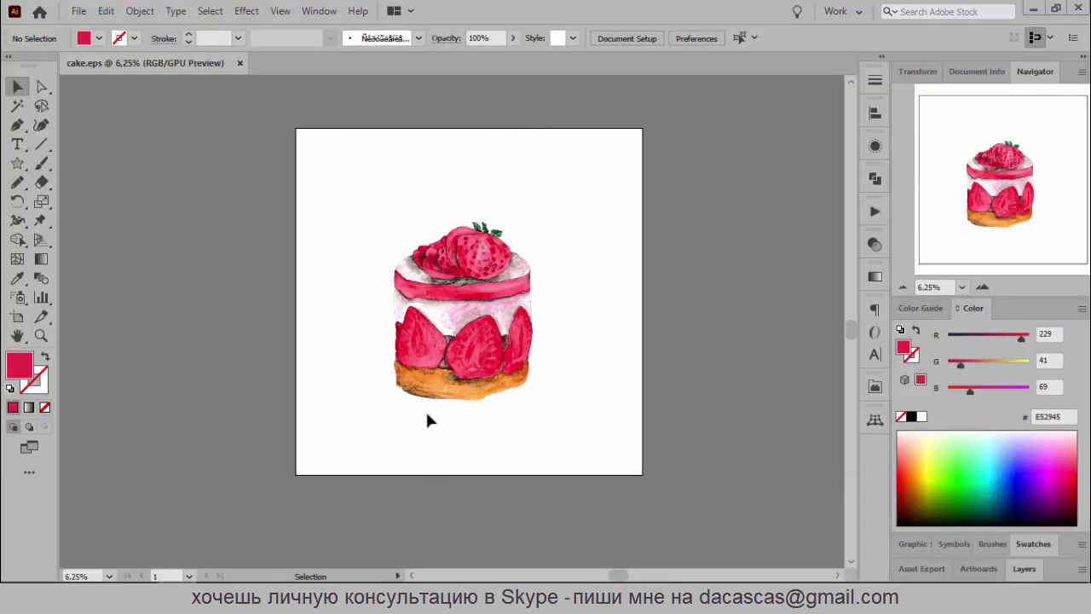
pyautogui.click(465, 347)
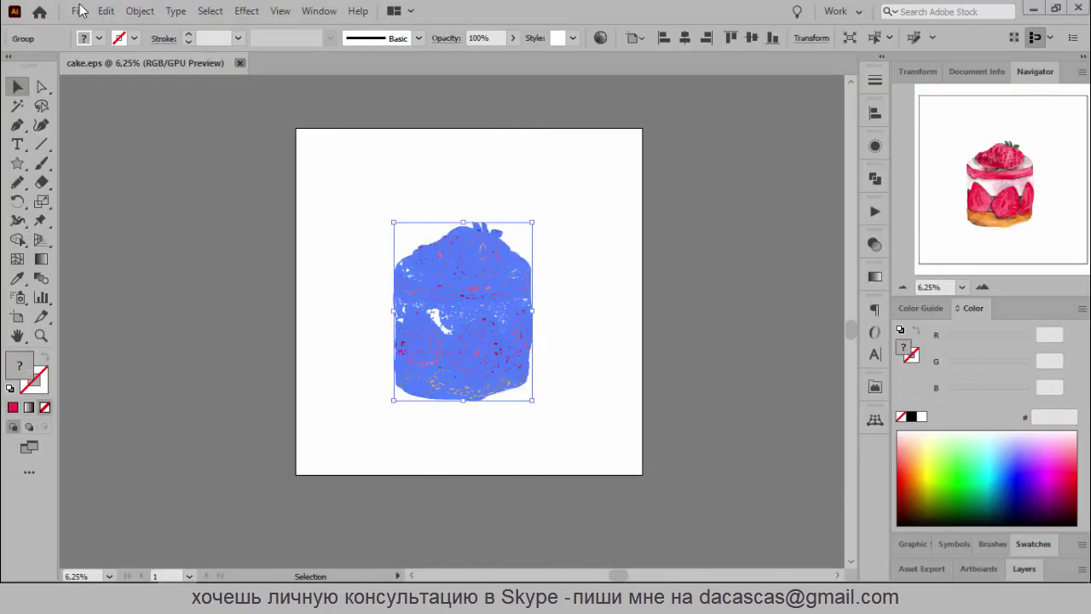
# Close cake.eps and create a new 2000 × 2000 px document
pyautogui.click(239, 63)
pyautogui.click(79, 12)
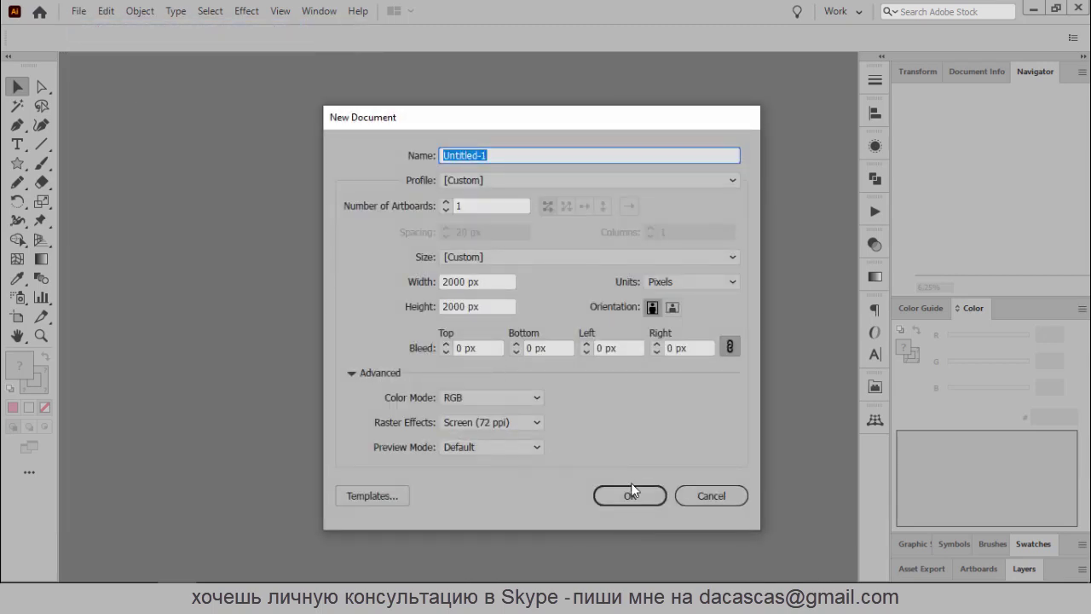
pyautogui.click(630, 483)
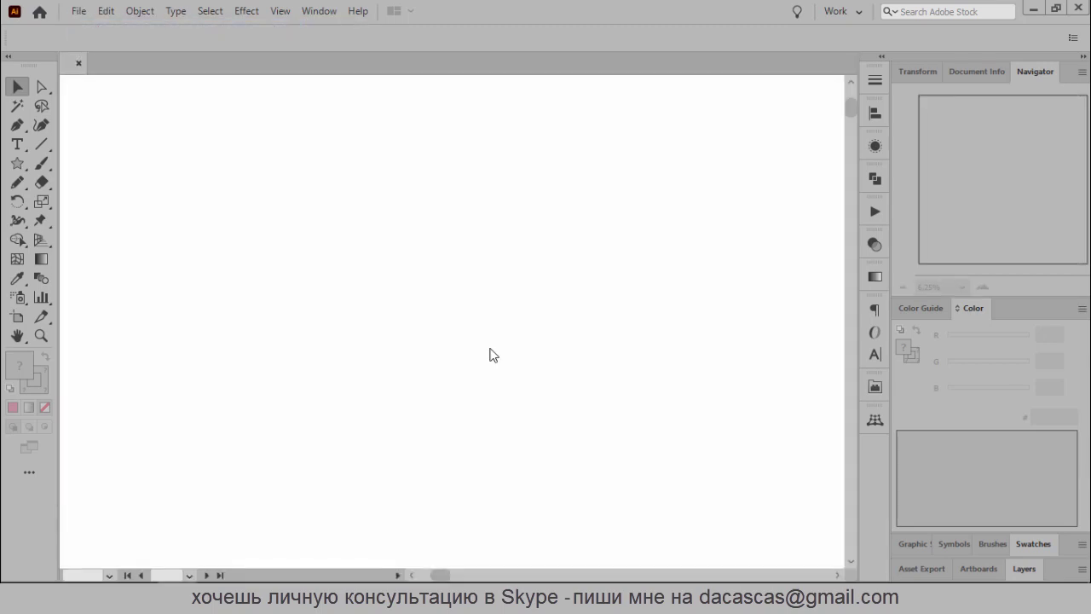
pyautogui.scroll(-1, 493, 349)
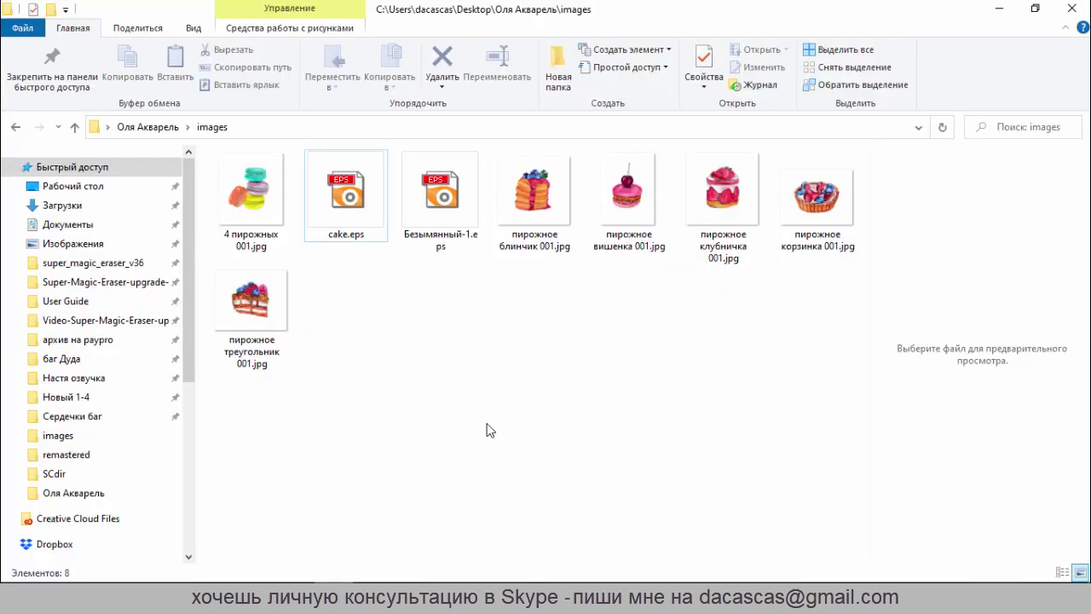
# Drag cake.eps from the images folder into Illustrator and select the cake artwork
pyautogui.moveTo(350, 189)
pyautogui.mouseDown()
pyautogui.moveTo(330, 345)
pyautogui.moveTo(235, 559)
pyautogui.moveTo(326, 58)
pyautogui.mouseUp()
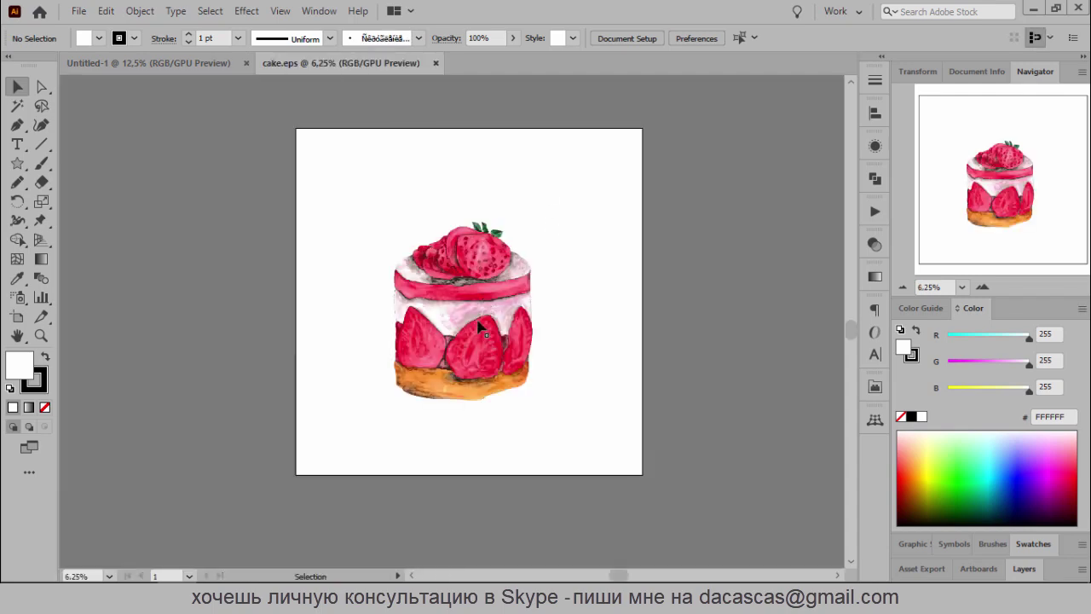
pyautogui.click(480, 326)
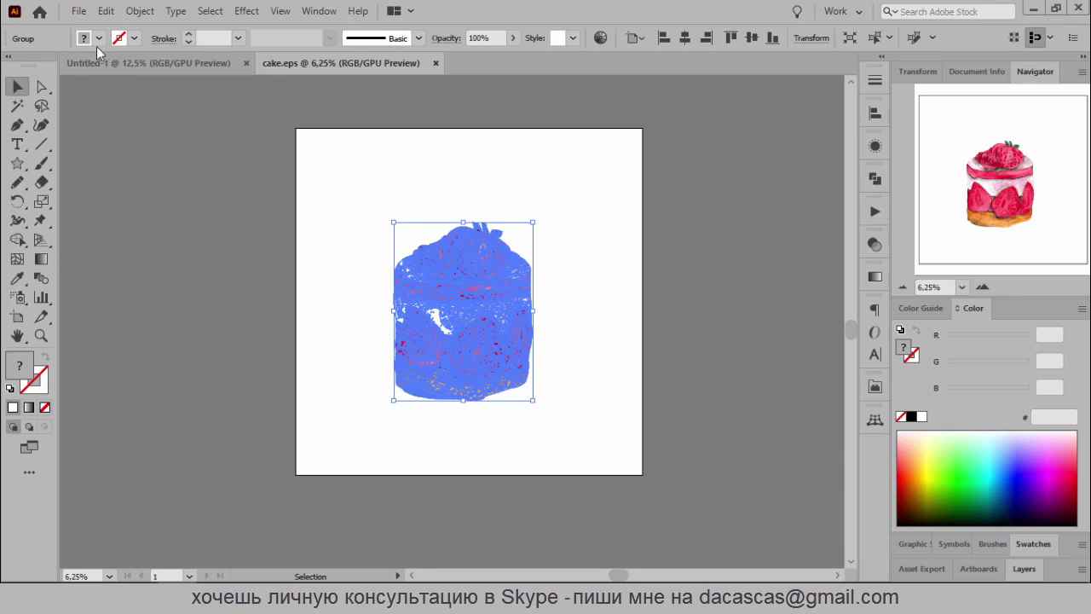
# Paste the cake into Untitled-1 and scale it down to about 378 px wide
pyautogui.click(121, 62)
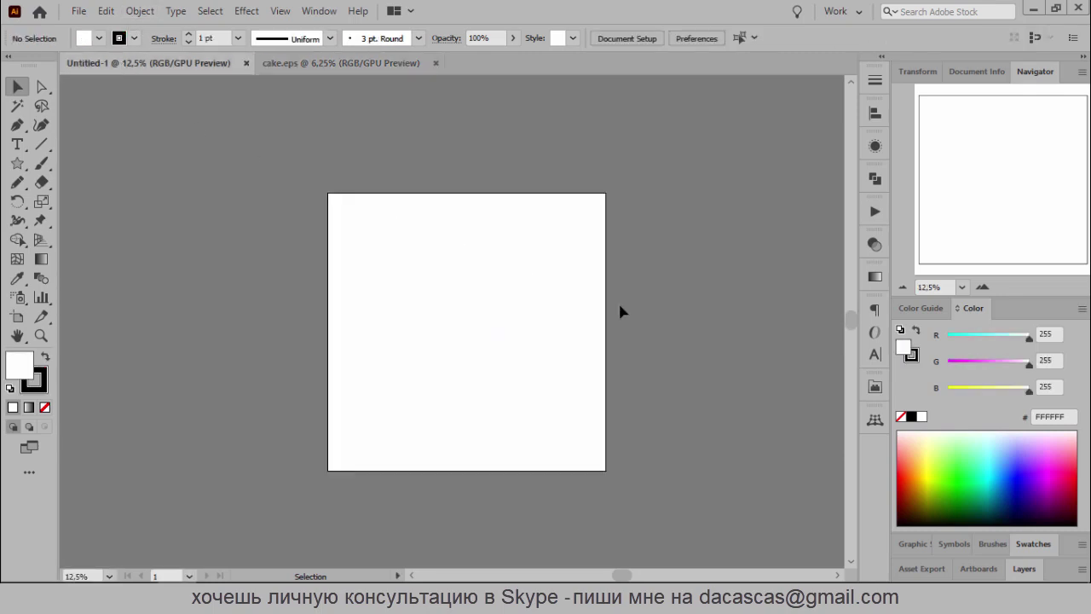
pyautogui.press('ctrl')
pyautogui.hotkey('ctrl', 'v')
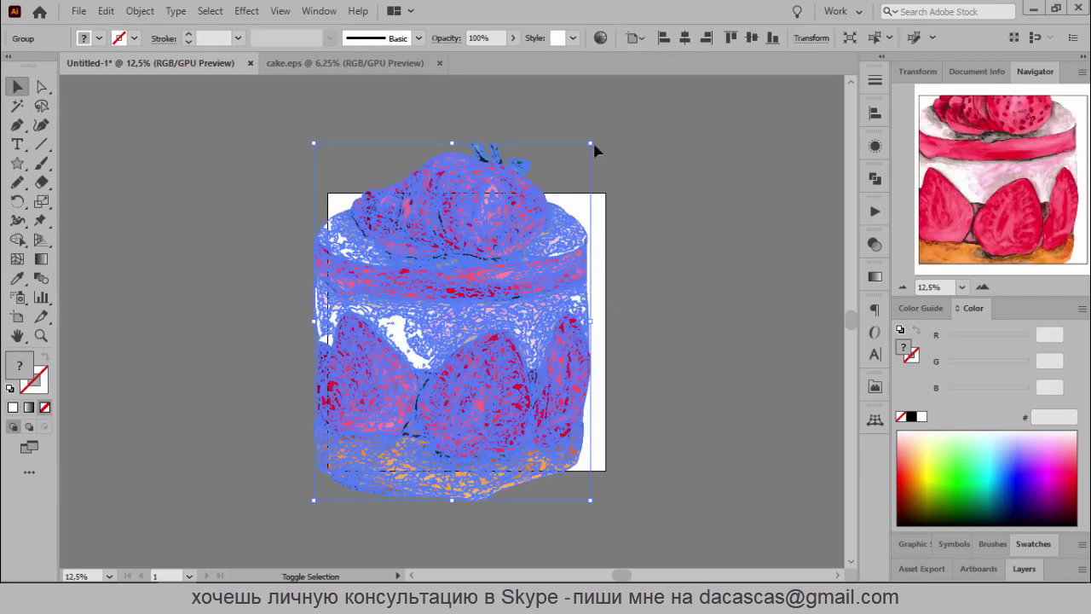
pyautogui.moveTo(590, 143); pyautogui.dragTo(367, 418)
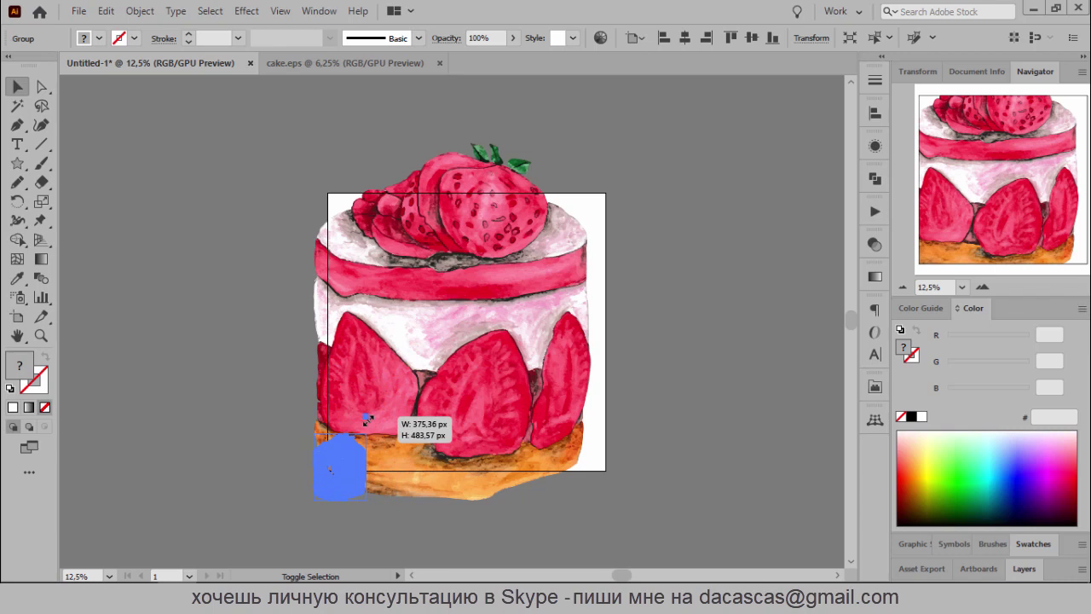
pyautogui.moveTo(367, 419); pyautogui.dragTo(366, 431)
# Move the small cake to the artboard's upper-left and enlarge it to about 514 × 662 px
pyautogui.click(403, 400)
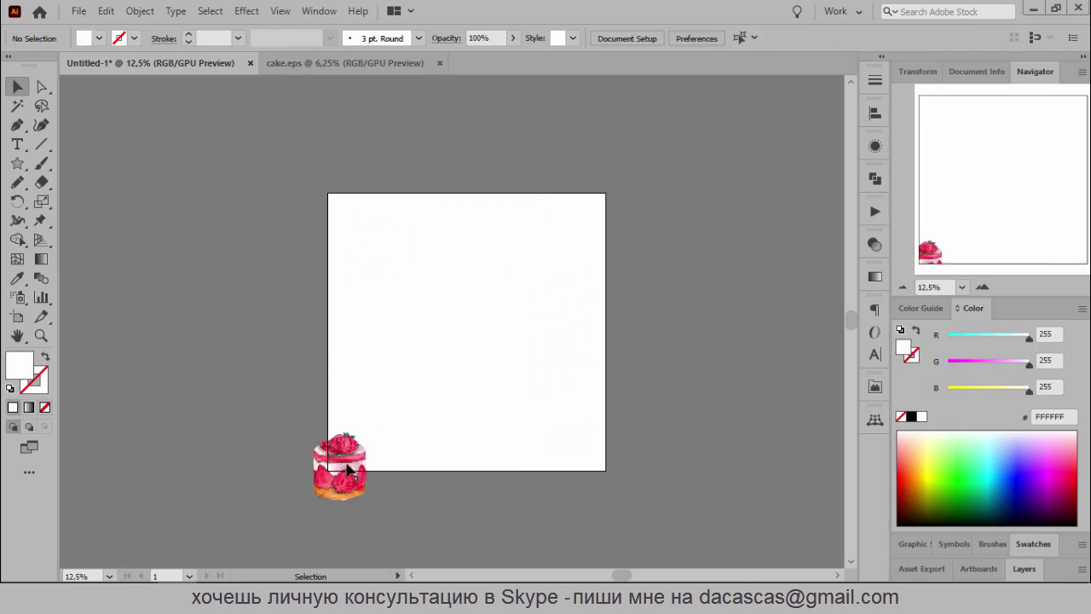
pyautogui.moveTo(357, 441)
pyautogui.mouseDown()
pyautogui.moveTo(401, 294)
pyautogui.moveTo(397, 275)
pyautogui.mouseUp()
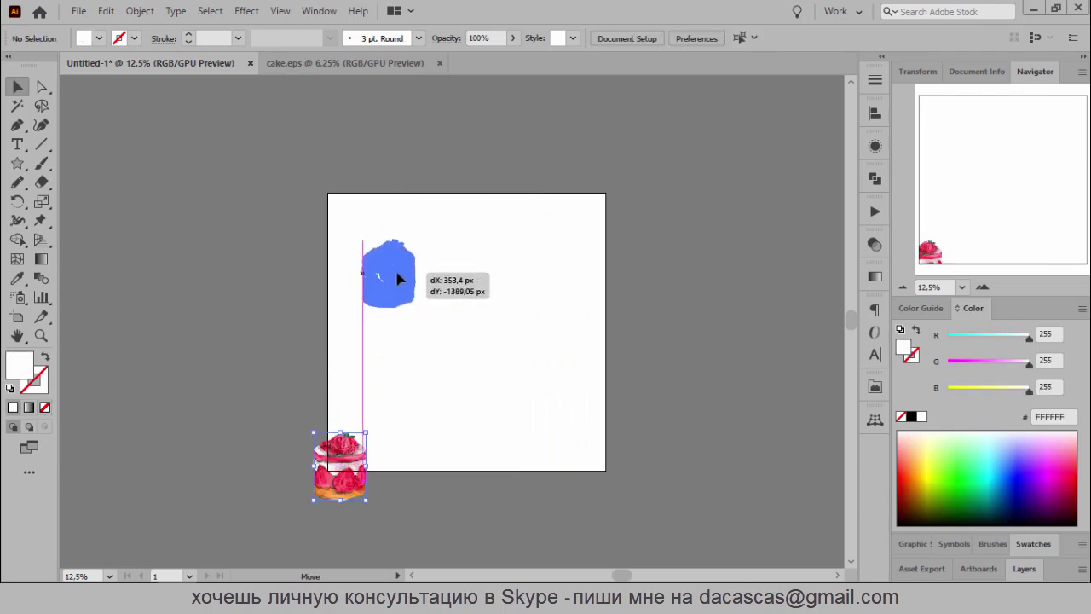
pyautogui.moveTo(457, 307); pyautogui.dragTo(487, 331)
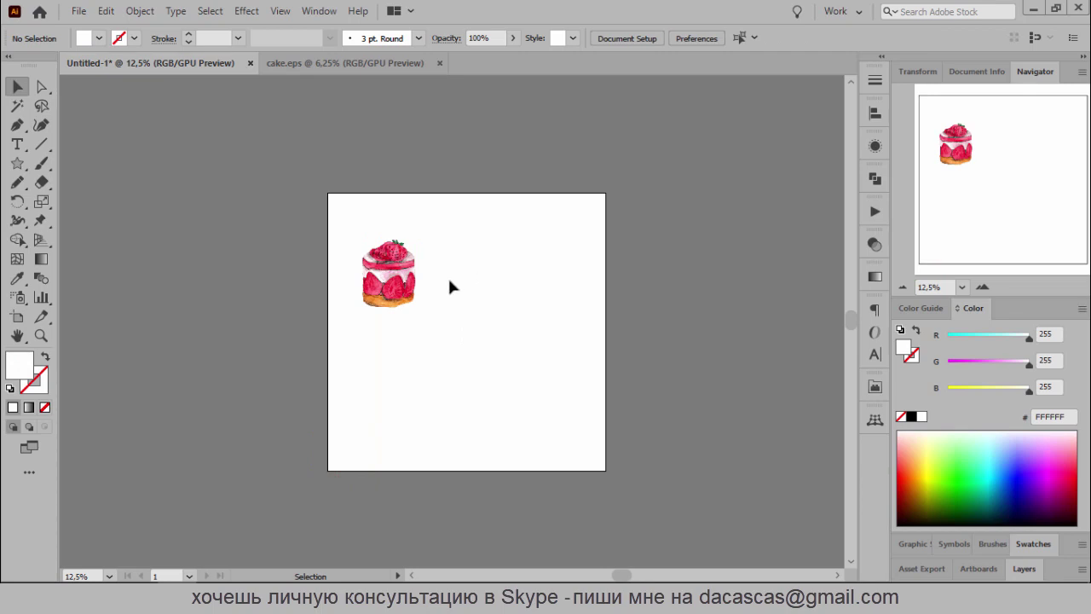
pyautogui.click(404, 288)
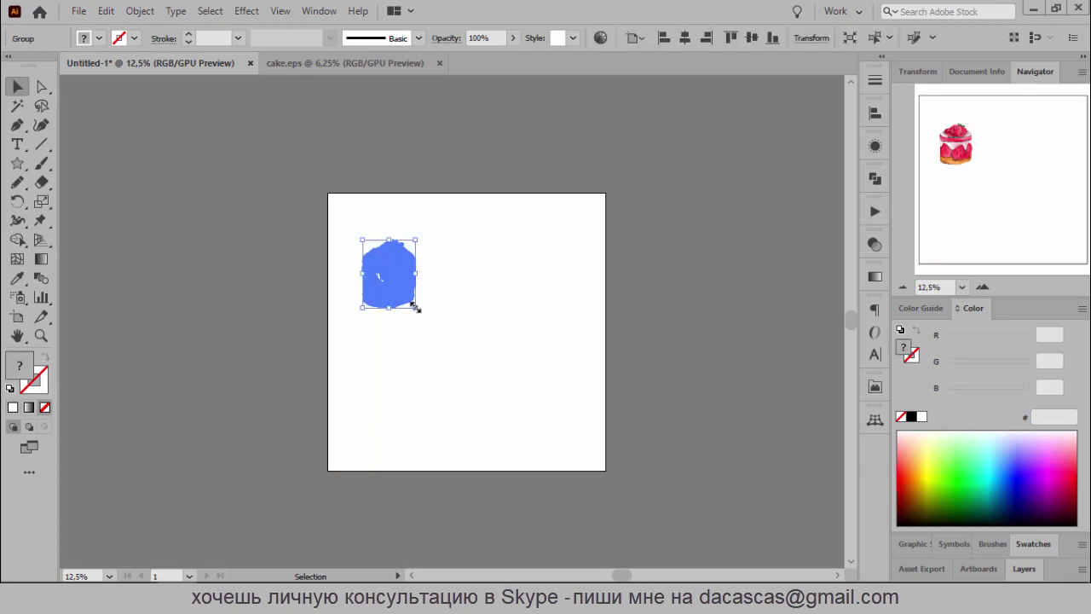
pyautogui.moveTo(437, 324); pyautogui.dragTo(499, 309)
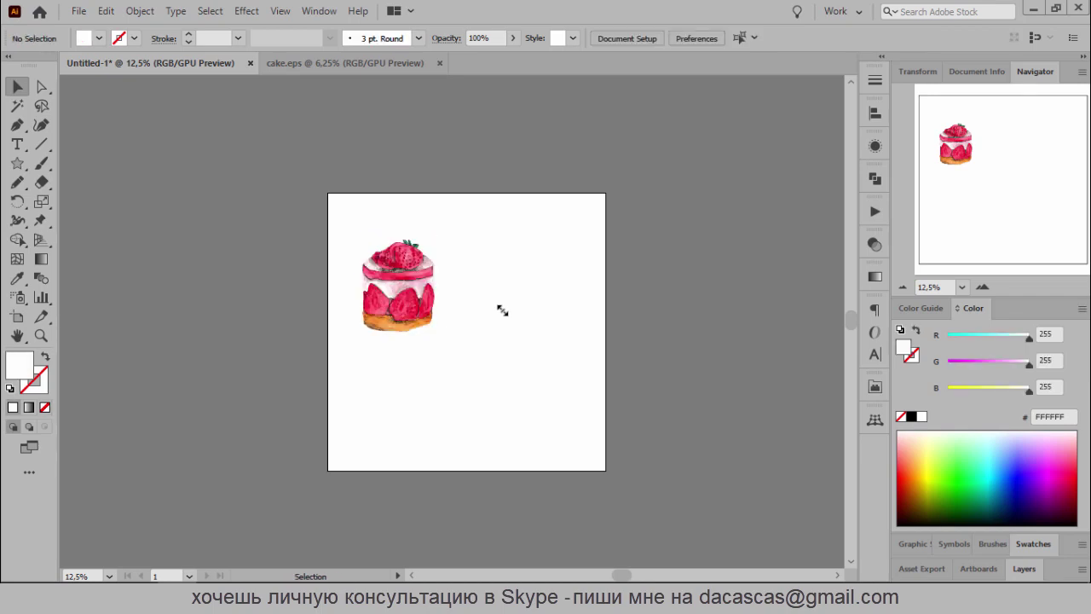
# Select and copy the traced cake group from cake.eps
pyautogui.click(353, 65)
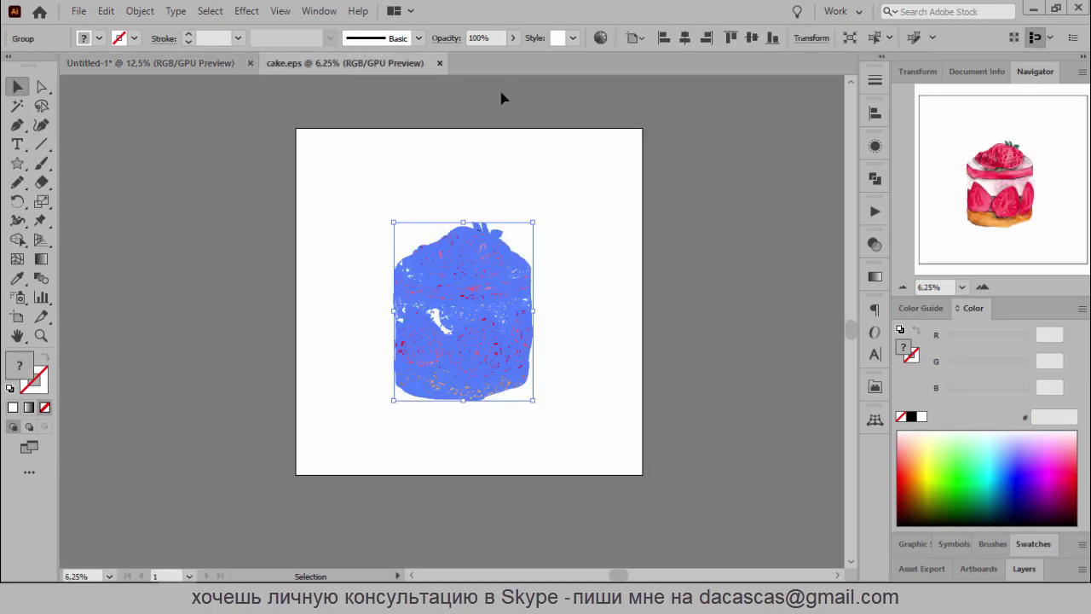
pyautogui.click(351, 208)
pyautogui.click(474, 333)
pyautogui.click(192, 59)
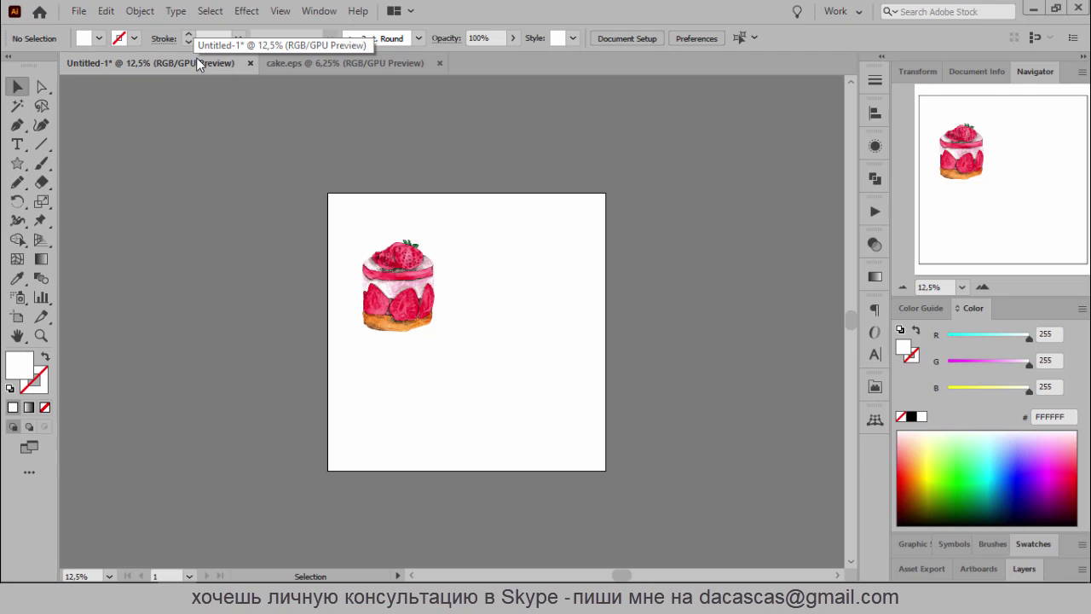
pyautogui.click(305, 63)
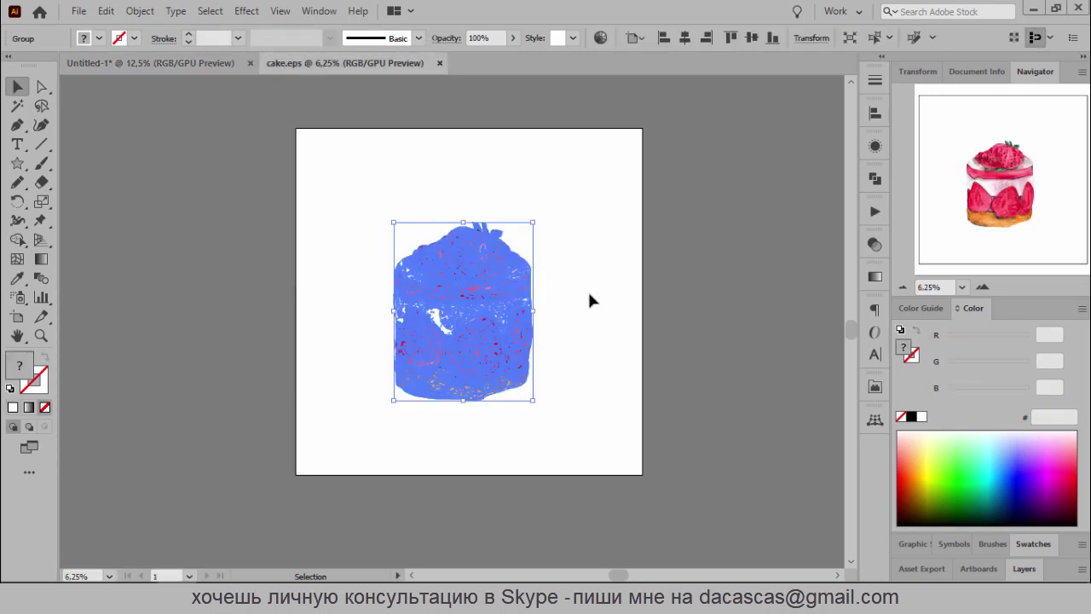
pyautogui.press('ctrl')
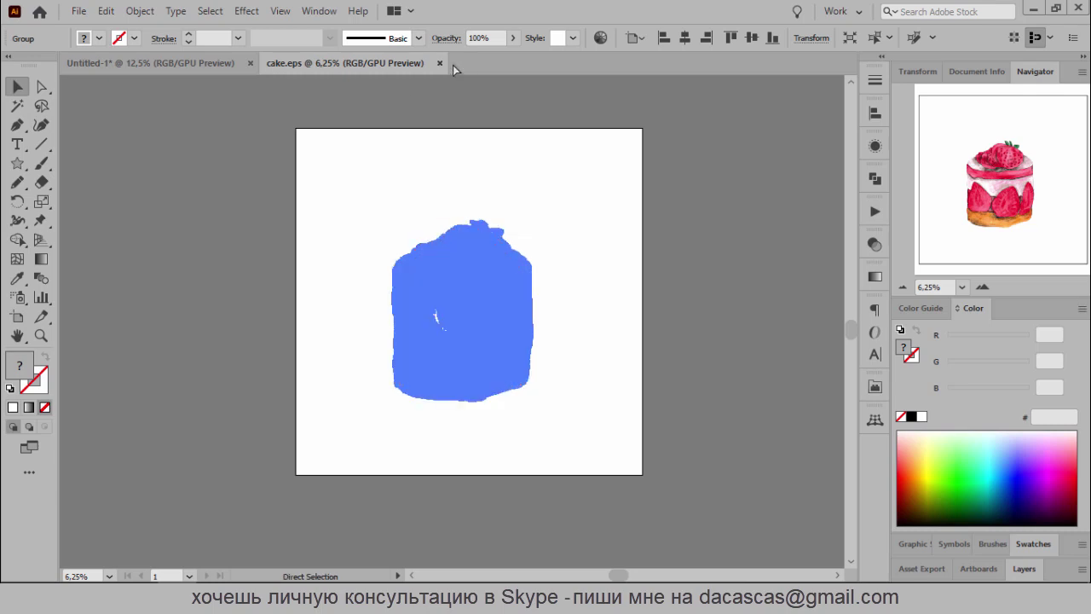
# Paste a second cake into Untitled-1, scale it to about 503 × 649 px, and place it right of the first
pyautogui.click(202, 65)
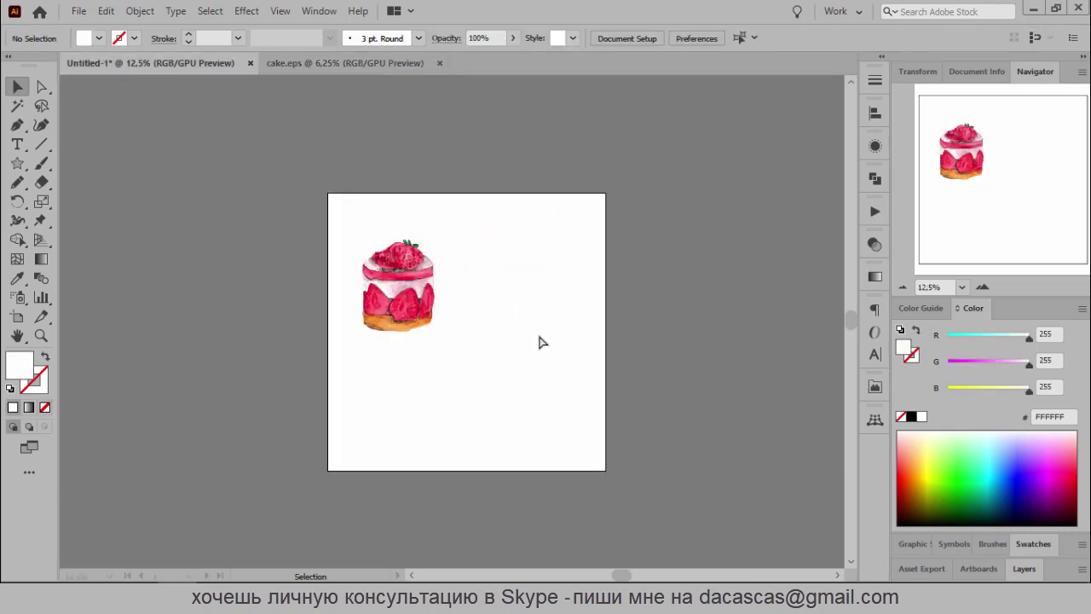
pyautogui.hotkey('ctrl', 'v')
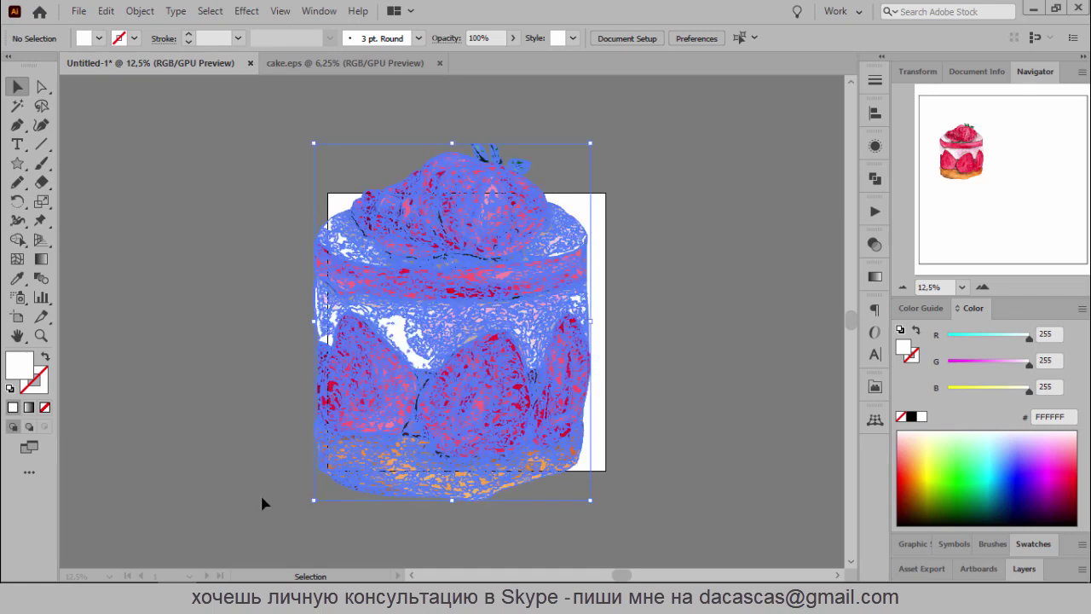
pyautogui.moveTo(313, 502); pyautogui.dragTo(522, 290)
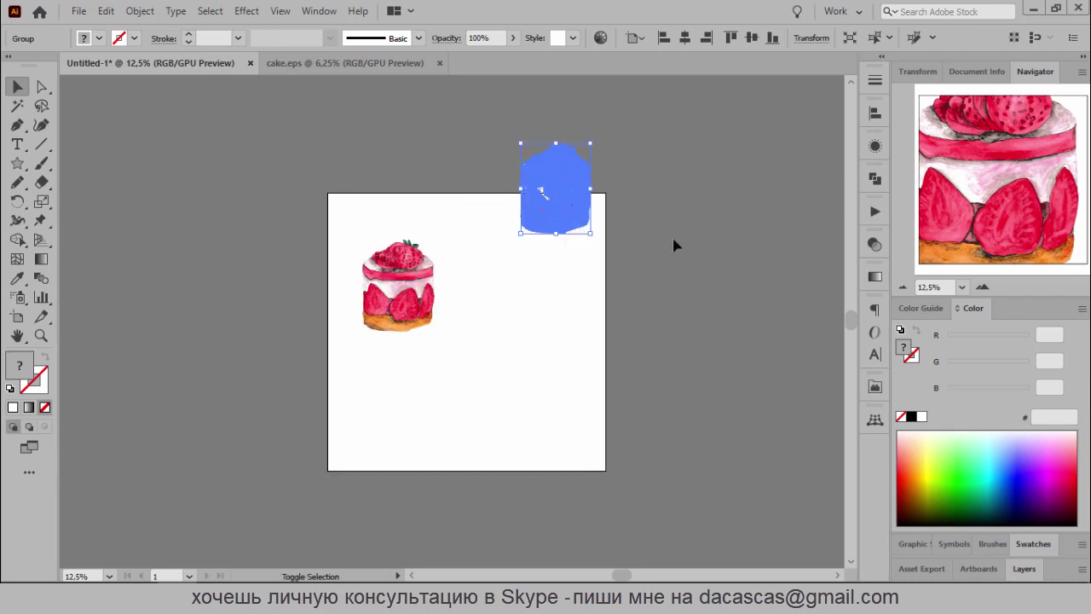
pyautogui.click(657, 239)
pyautogui.moveTo(523, 305); pyautogui.dragTo(519, 297)
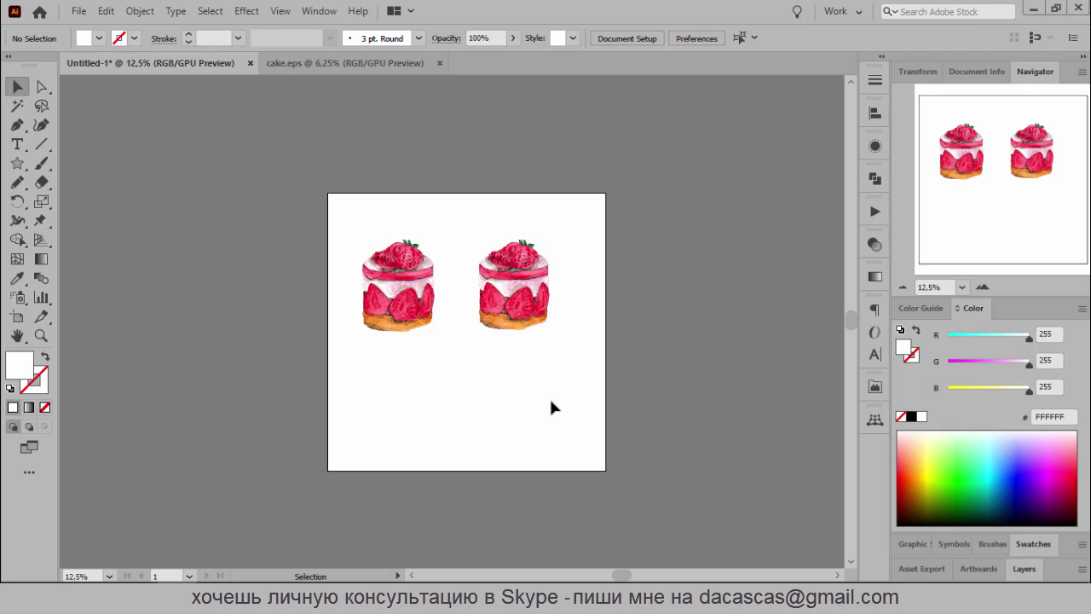
# Marquee-select both top cakes and bring up the Align panel
pyautogui.moveTo(372, 365); pyautogui.dragTo(657, 225)
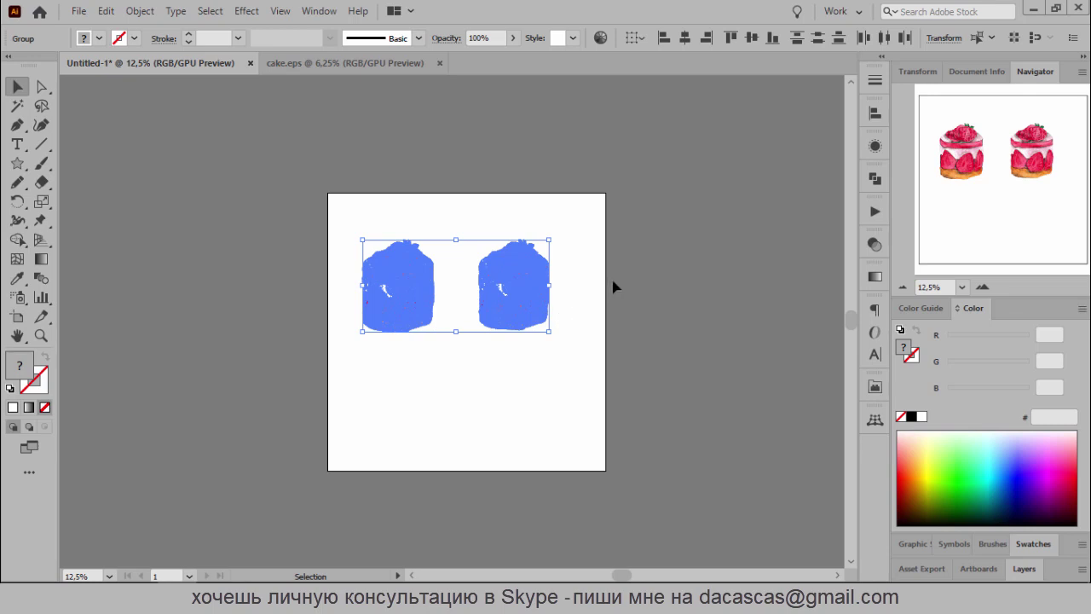
pyautogui.click(875, 113)
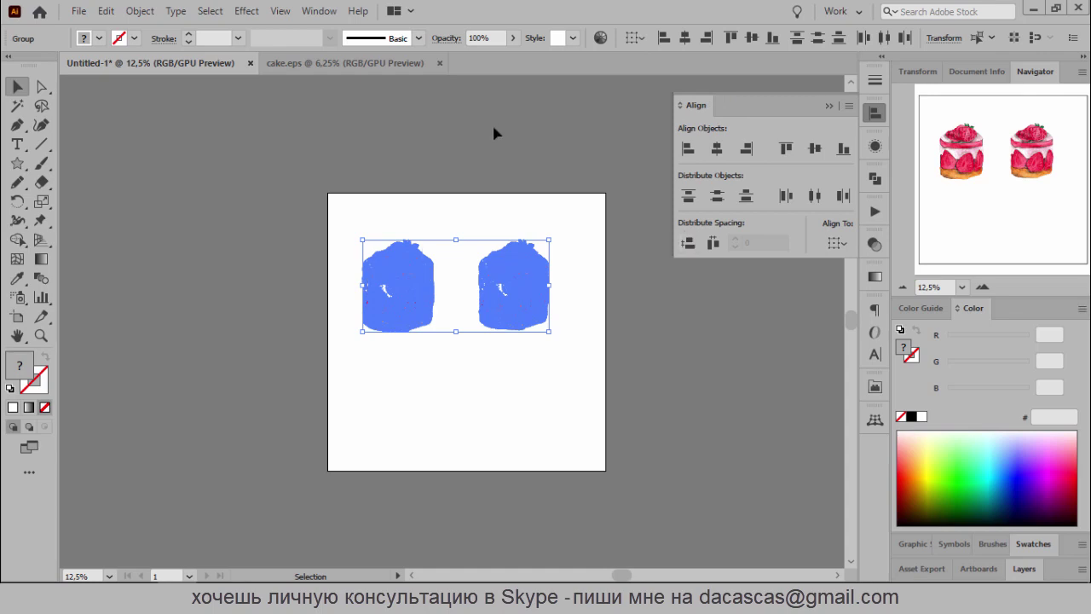
pyautogui.click(318, 12)
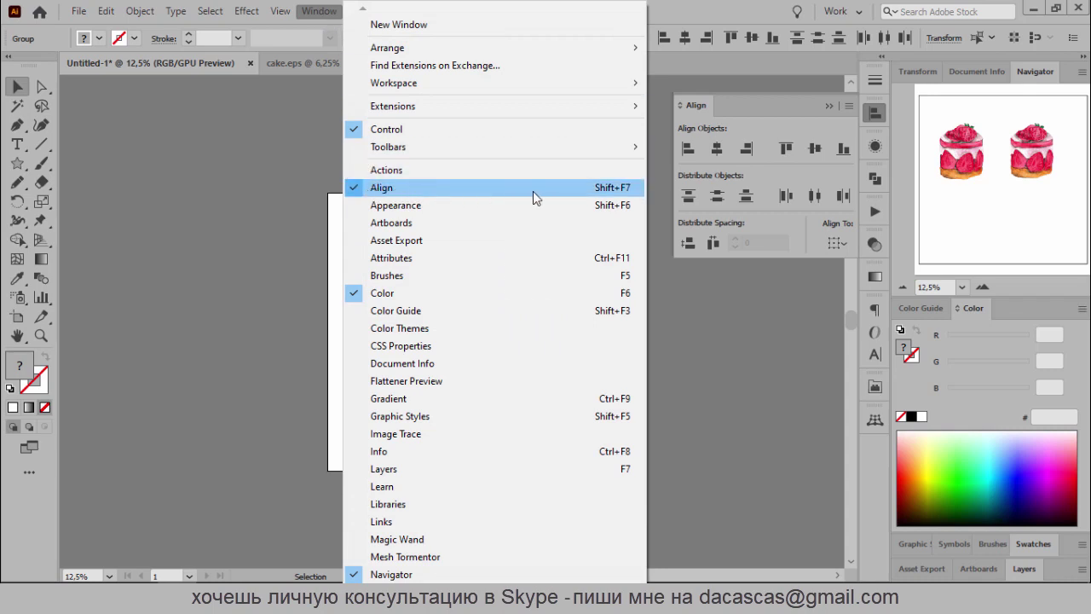
pyautogui.click(636, 189)
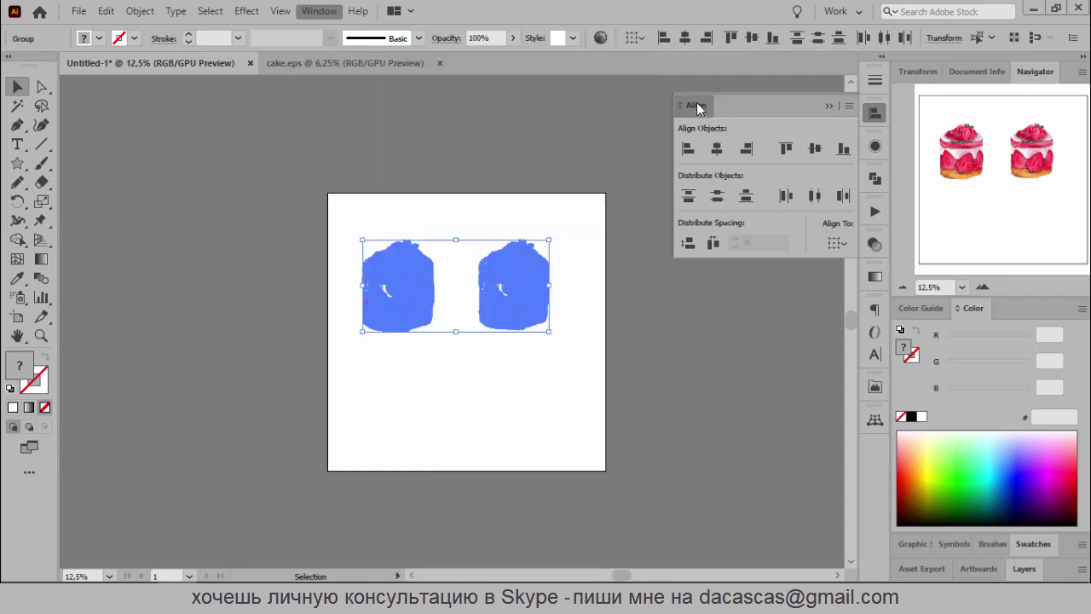
pyautogui.click(875, 113)
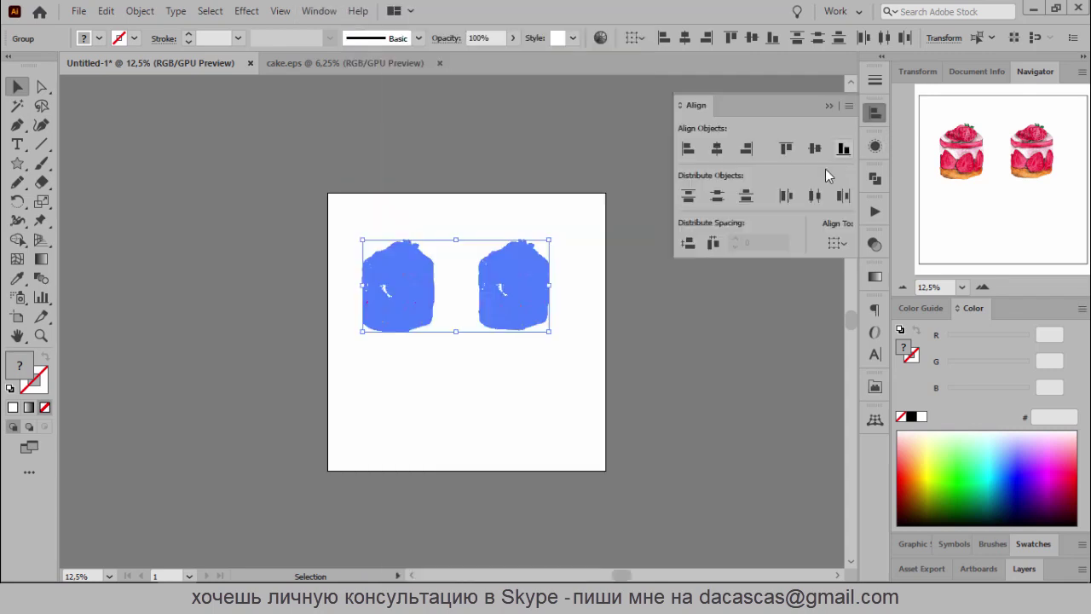
pyautogui.click(616, 363)
pyautogui.click(520, 289)
# Drag both cakes down the artboard, then undo the move with Ctrl+Z
pyautogui.moveTo(521, 398); pyautogui.dragTo(635, 400)
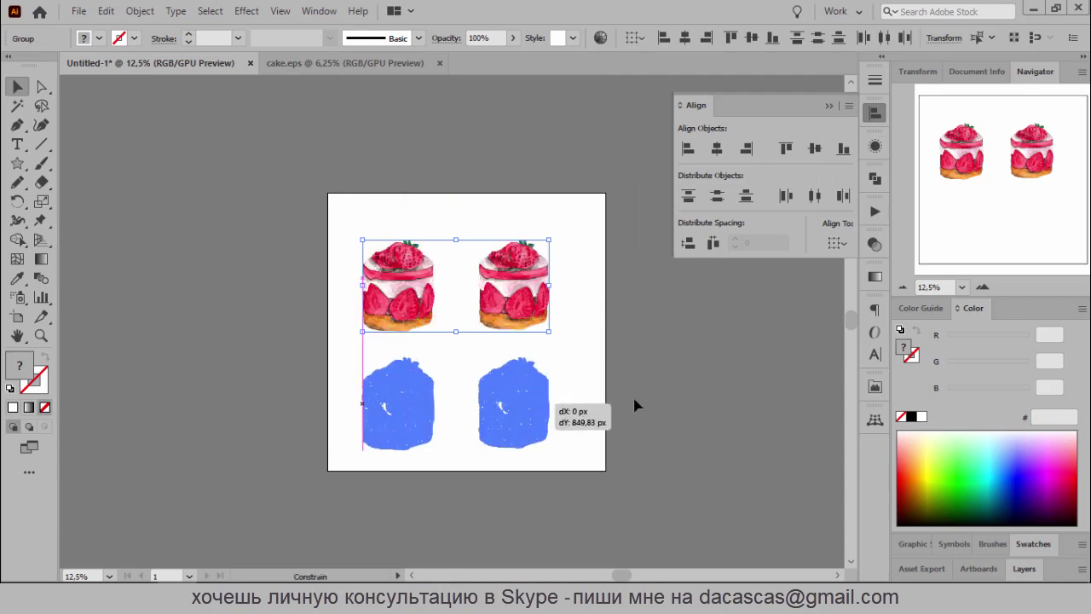
pyautogui.moveTo(635, 404); pyautogui.dragTo(633, 402)
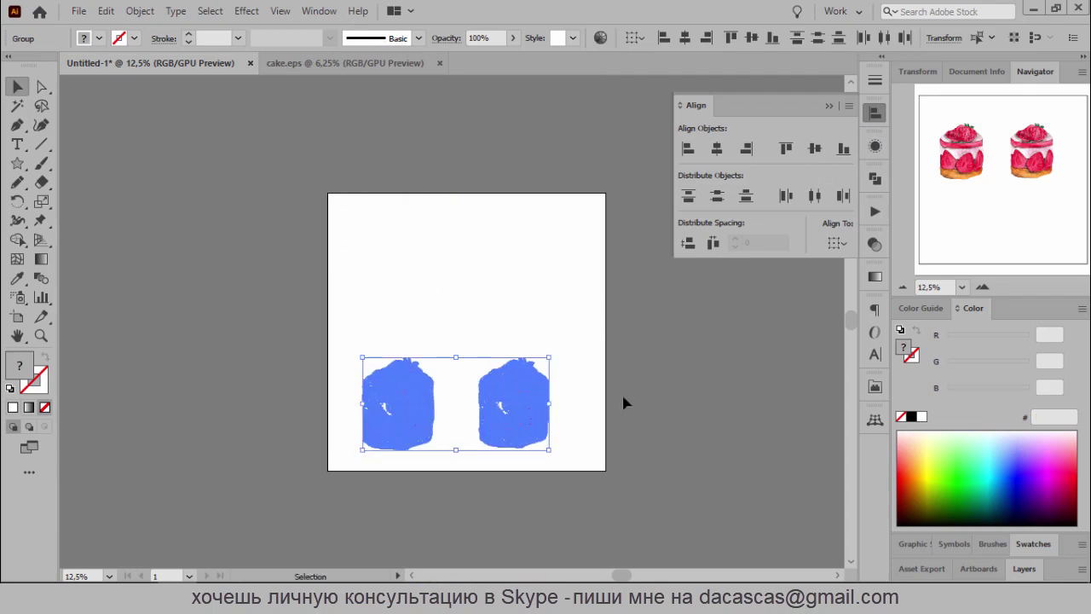
pyautogui.click(619, 396)
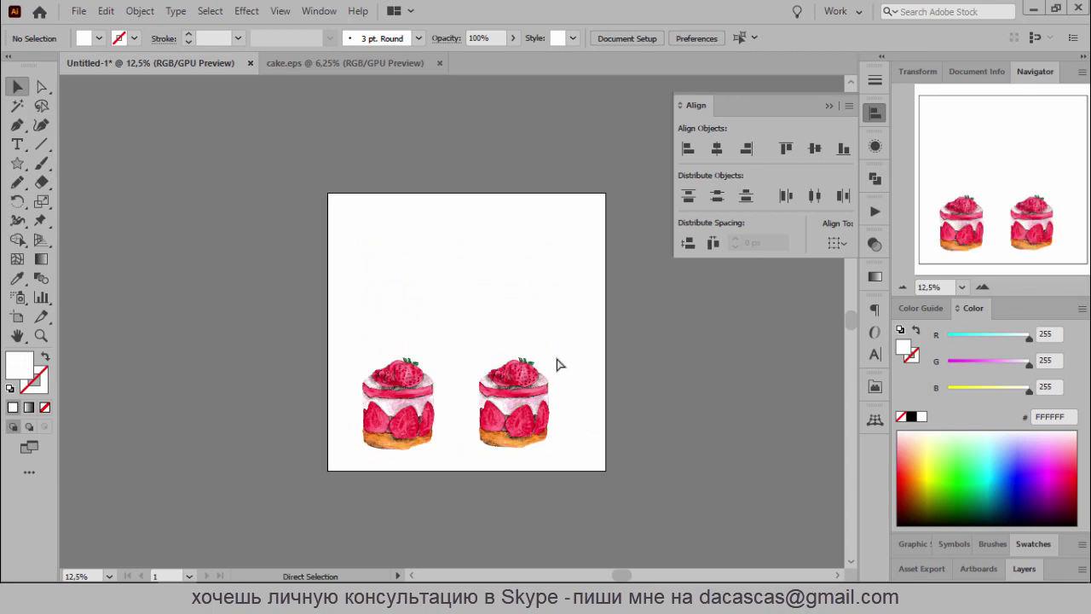
pyautogui.press('ctrl')
pyautogui.hotkey('ctrl', 'z')
pyautogui.hotkey('ctrl', 'z')
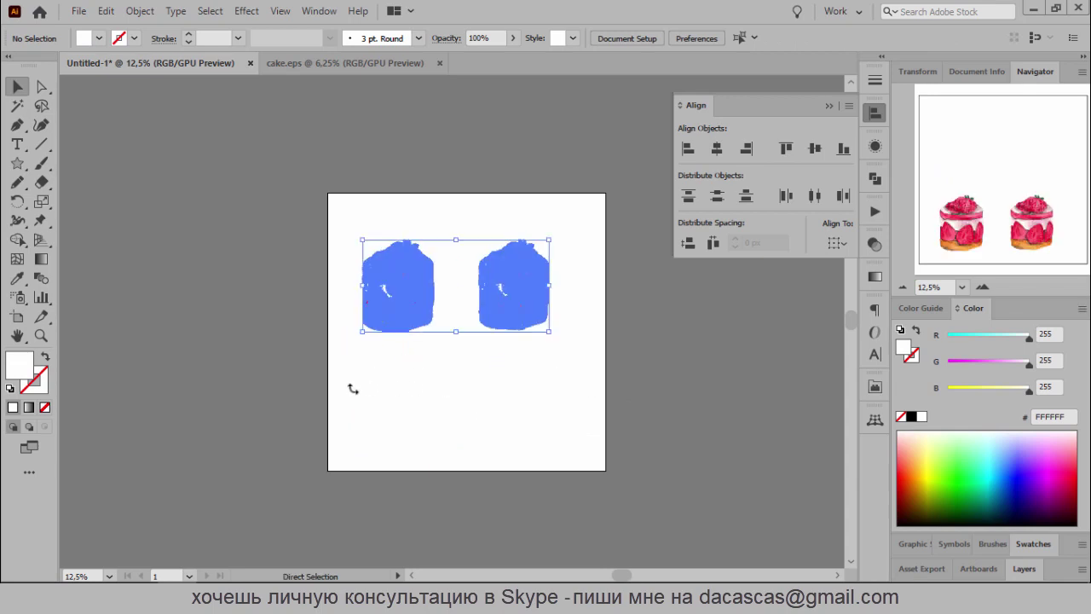
# Alt-drag a copy of the top two cakes down to form the bottom row
pyautogui.moveTo(353, 390); pyautogui.dragTo(577, 271)
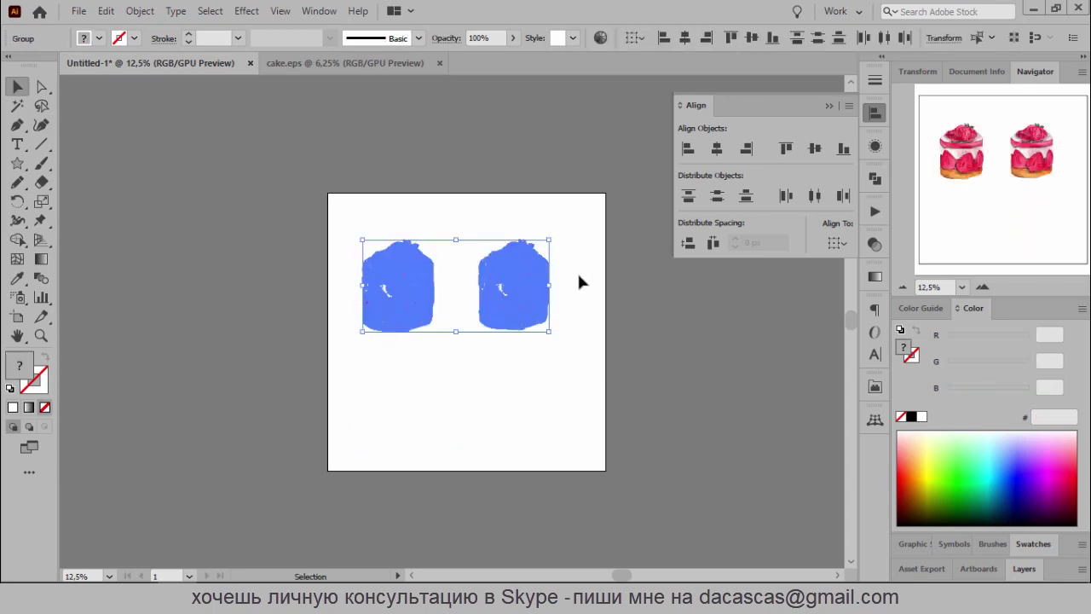
pyautogui.press('ctrl')
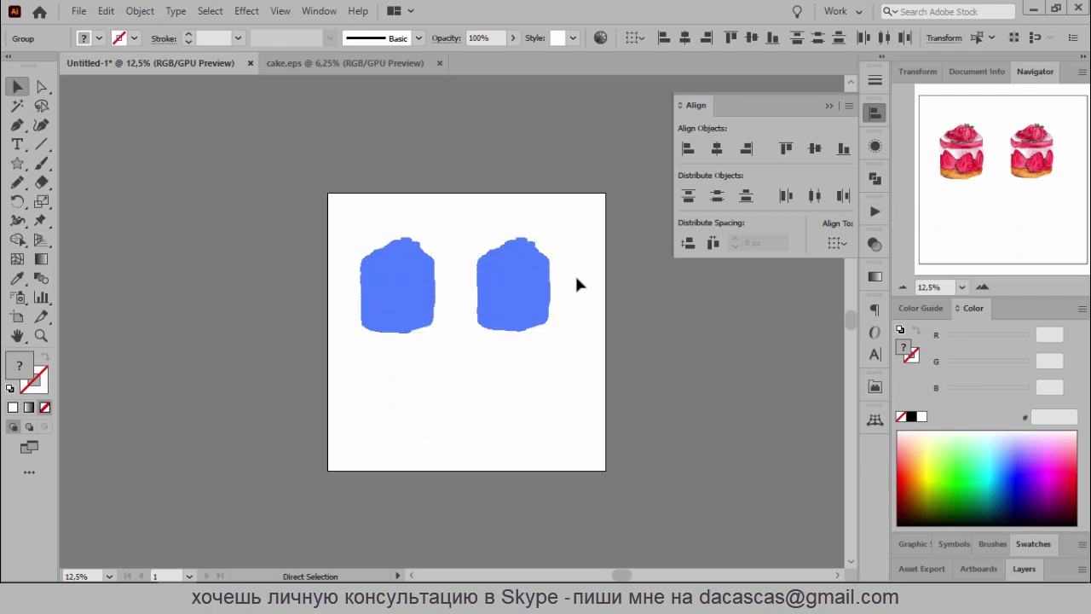
pyautogui.press('ctrl')
pyautogui.moveTo(532, 318); pyautogui.dragTo(520, 335)
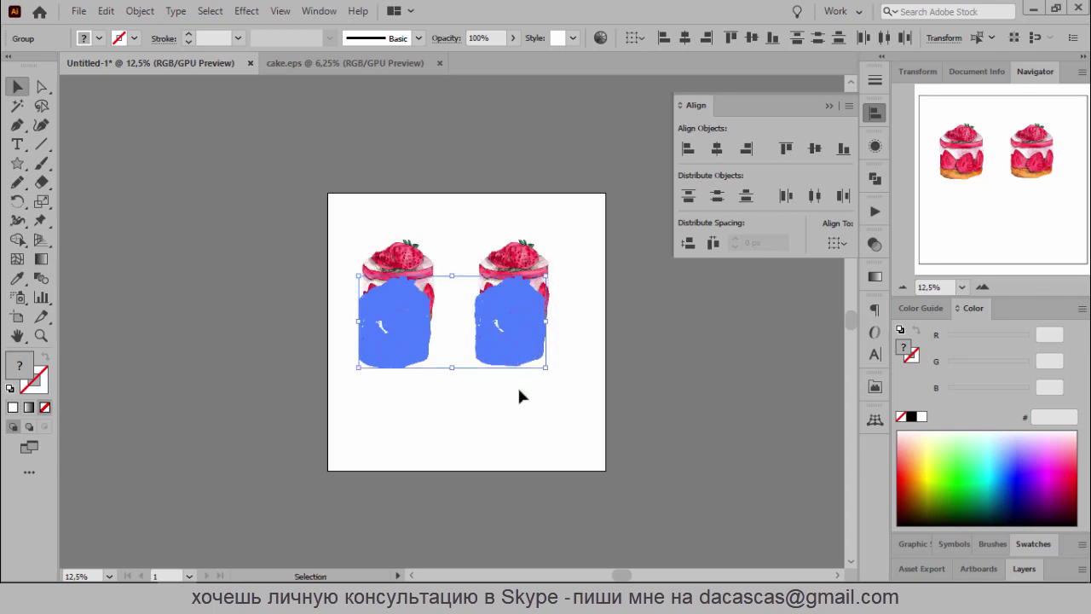
pyautogui.moveTo(520, 396); pyautogui.dragTo(524, 410)
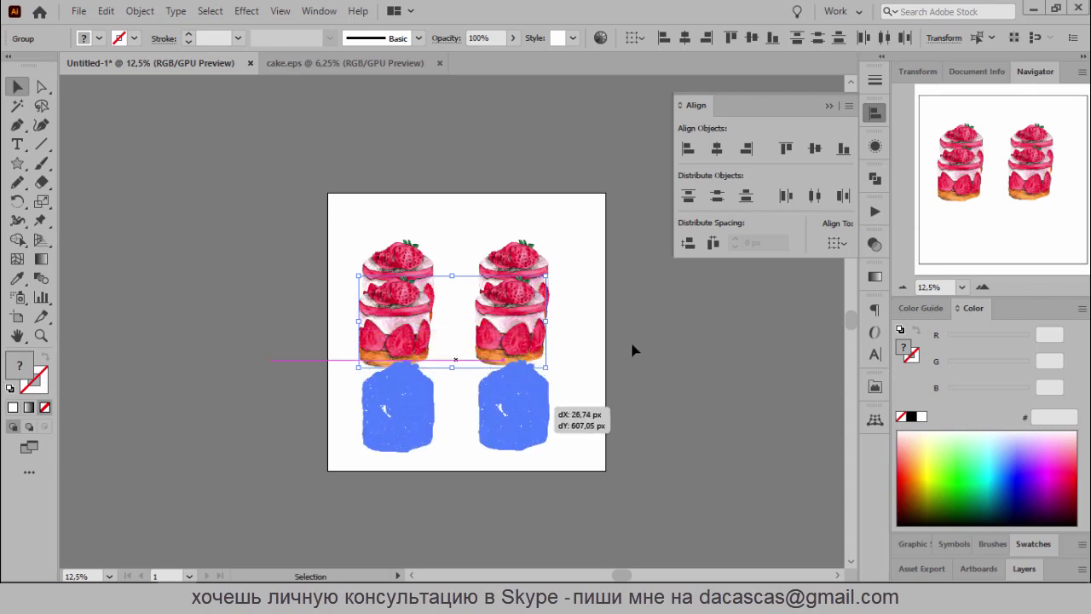
pyautogui.click(632, 350)
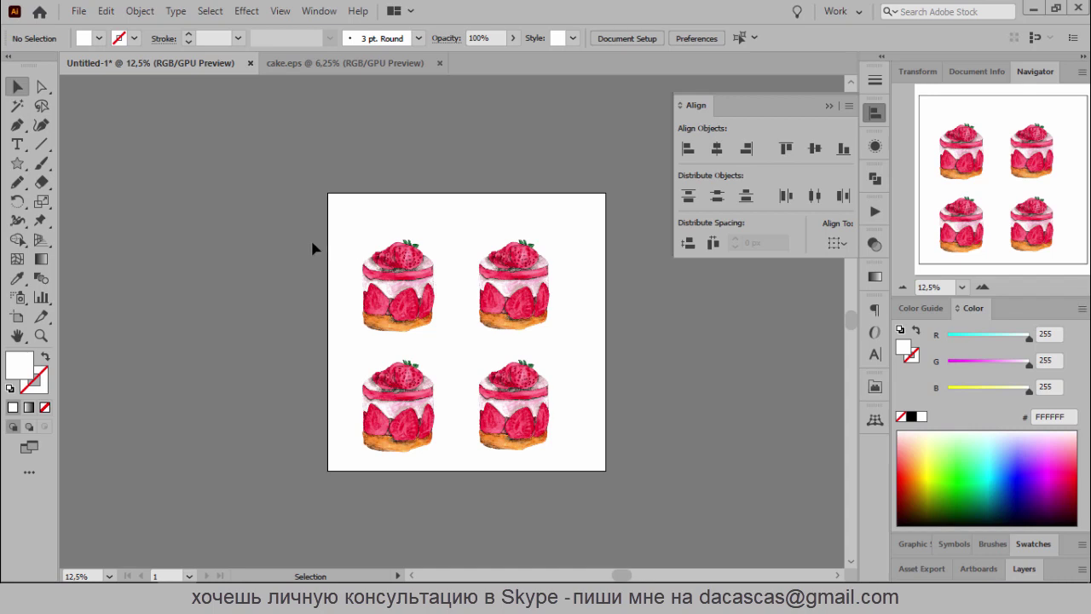
# Show the Align panel's full options, keeping Align To set to Selection
pyautogui.moveTo(309, 246); pyautogui.dragTo(616, 337)
pyautogui.click(850, 105)
pyautogui.click(884, 112)
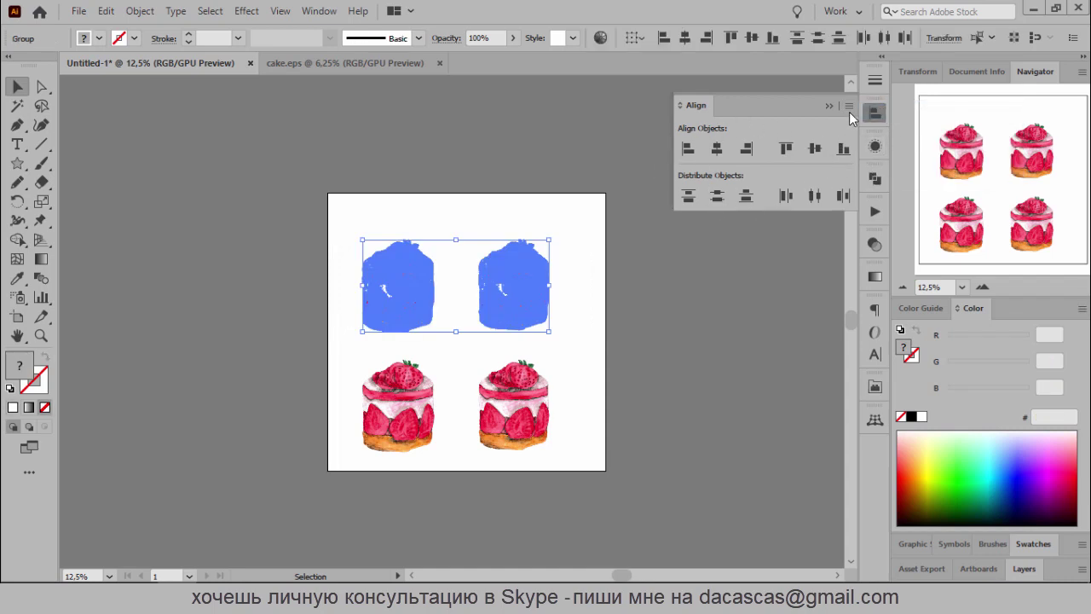
pyautogui.click(849, 105)
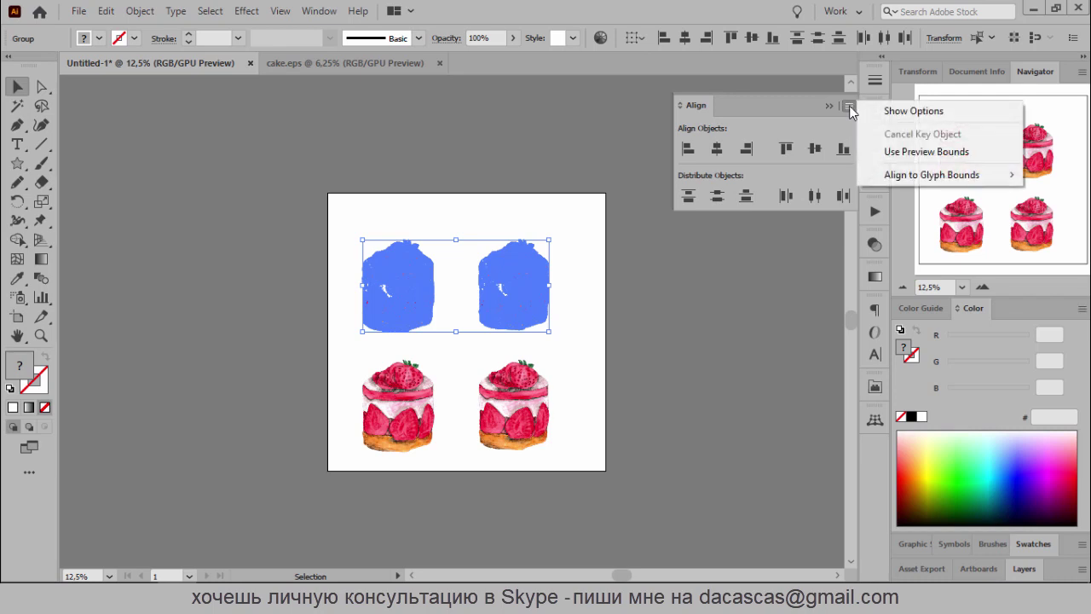
pyautogui.click(921, 110)
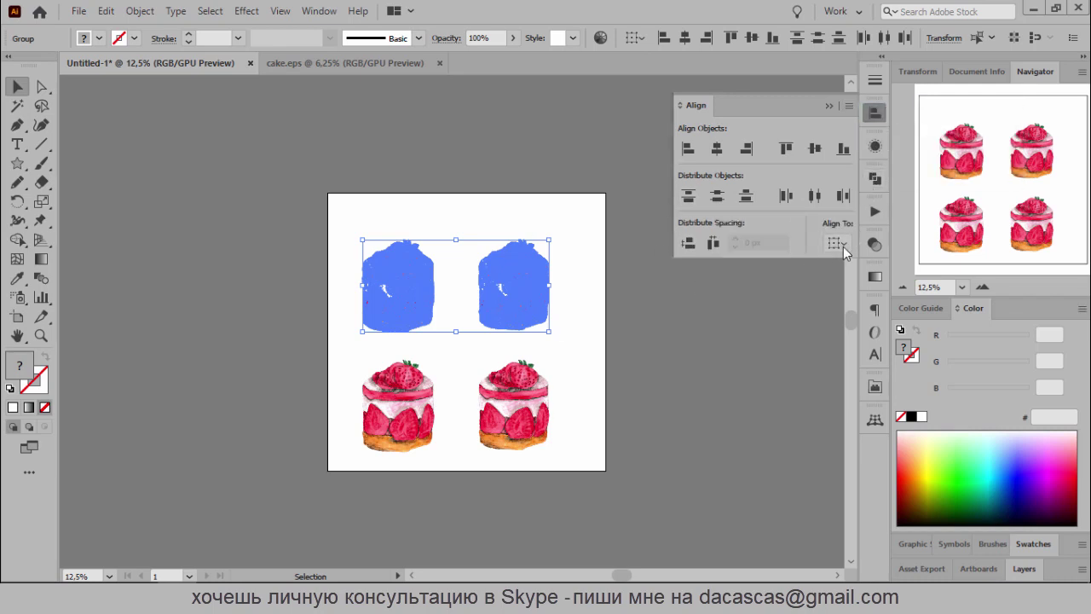
pyautogui.click(843, 247)
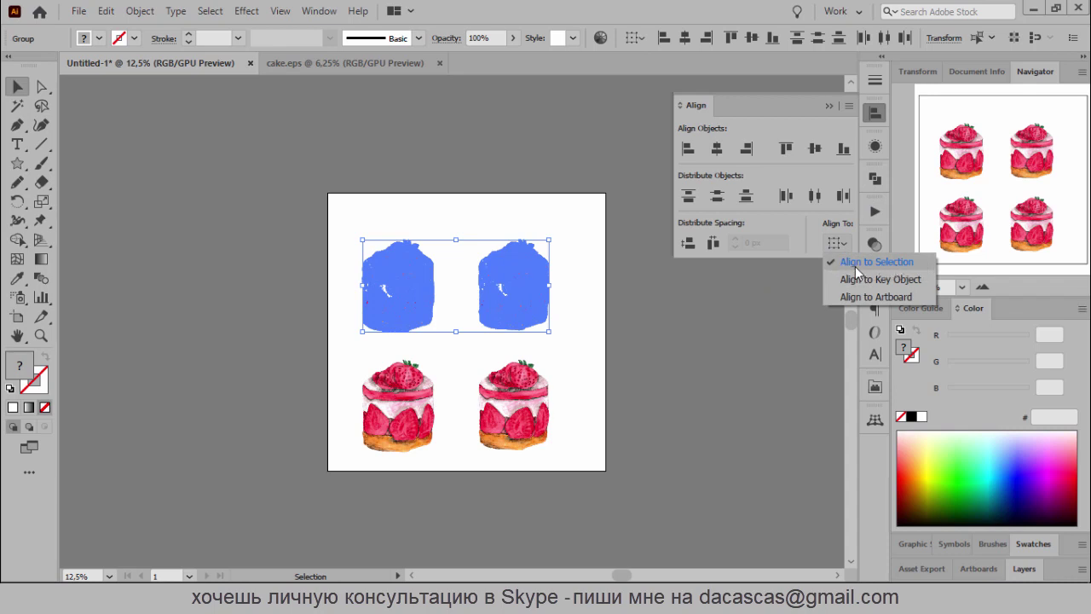
pyautogui.click(661, 283)
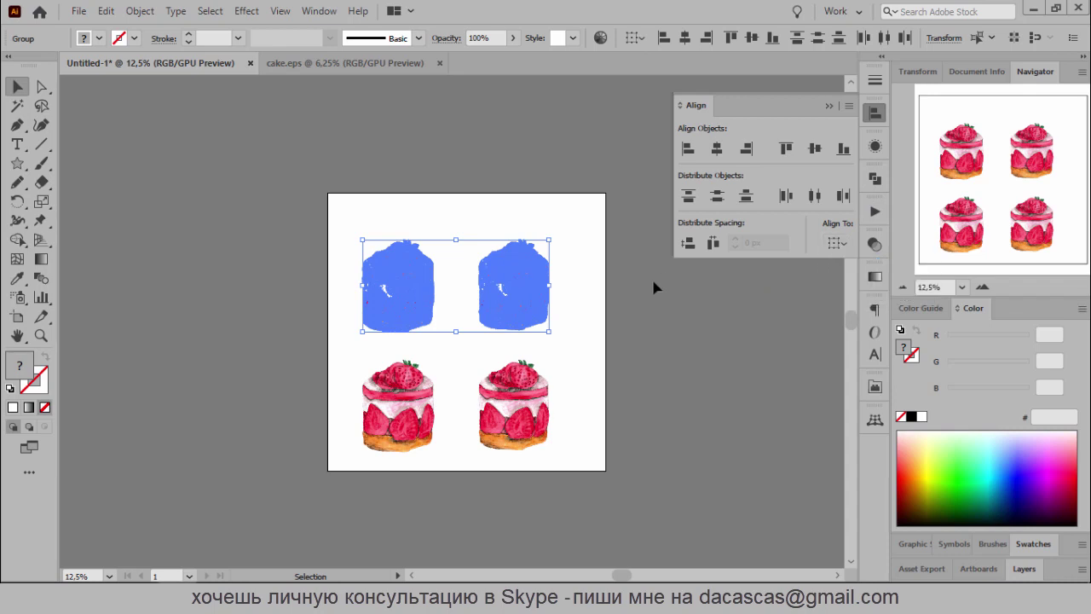
# Raise the top-right cake and vertically centre-align the top pair
pyautogui.click(614, 333)
pyautogui.moveTo(517, 317); pyautogui.dragTo(511, 292)
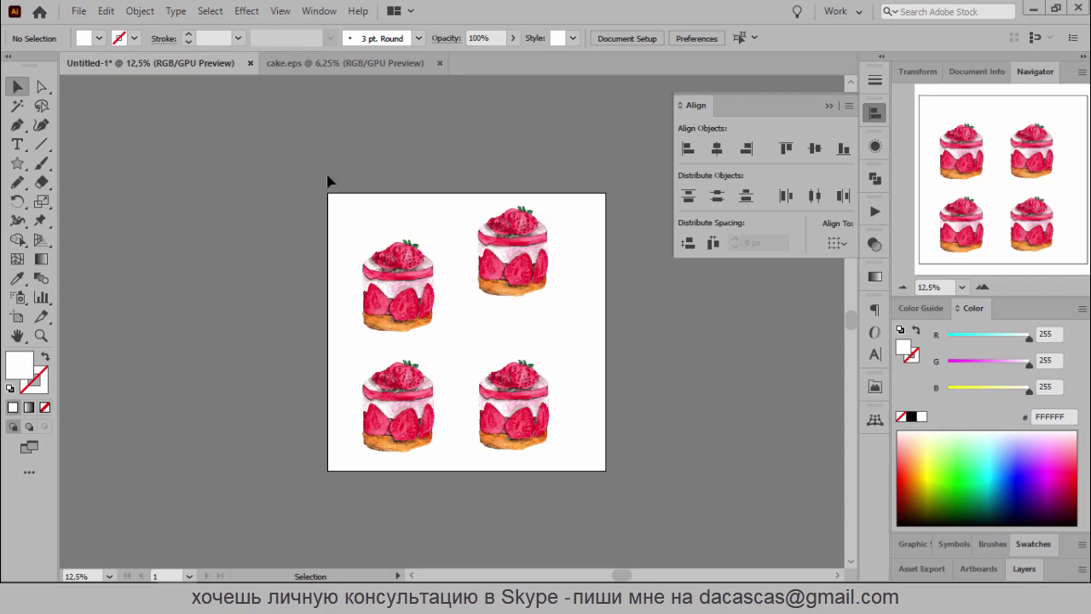
pyautogui.click(619, 350)
pyautogui.hotkey('ctrl', 'a')
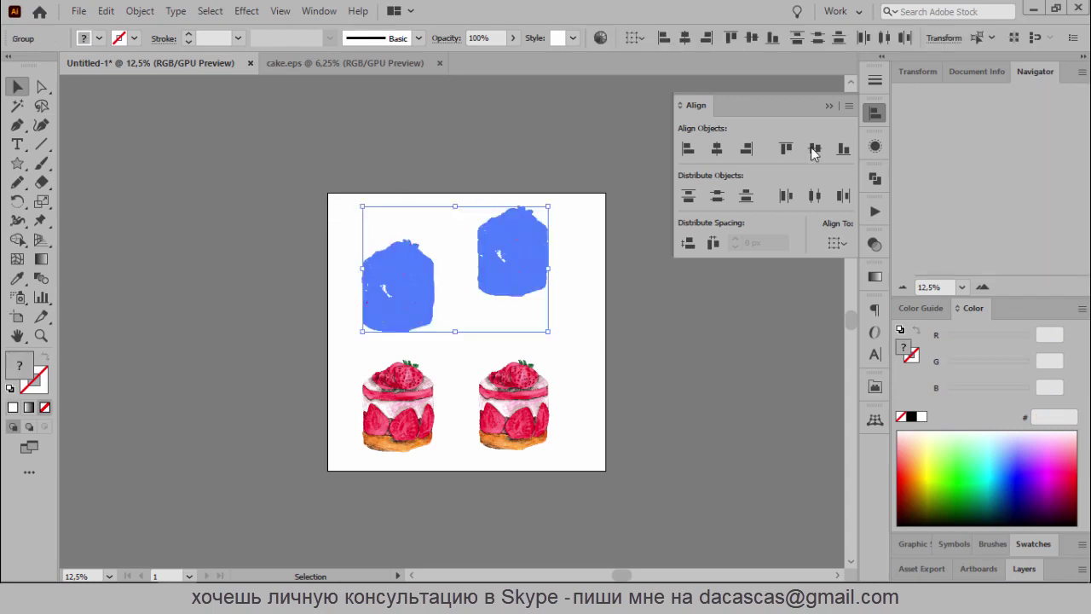
pyautogui.click(815, 149)
pyautogui.click(815, 149)
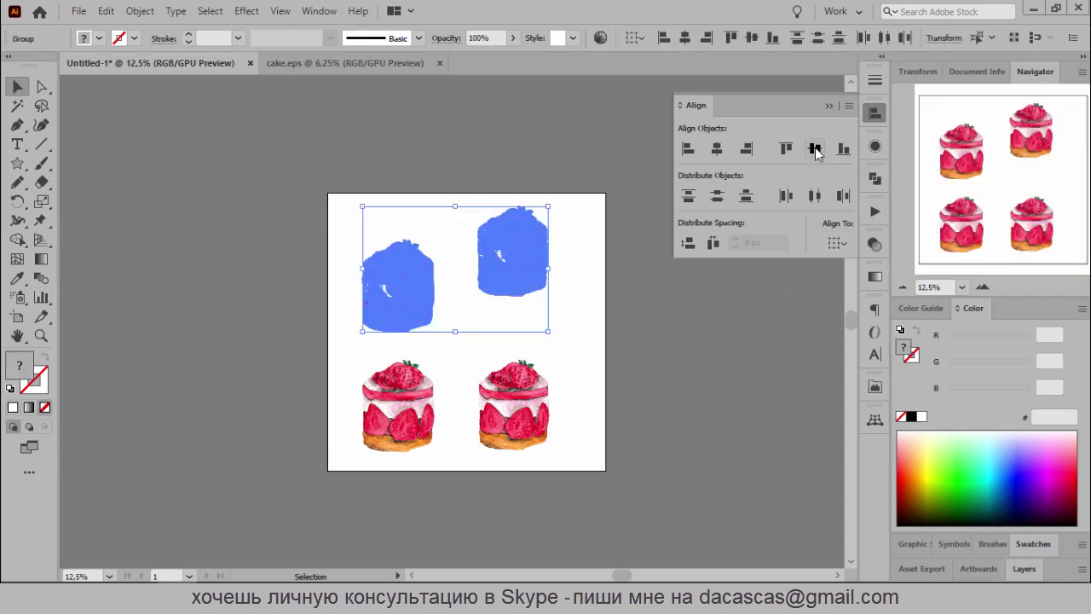
pyautogui.click(815, 149)
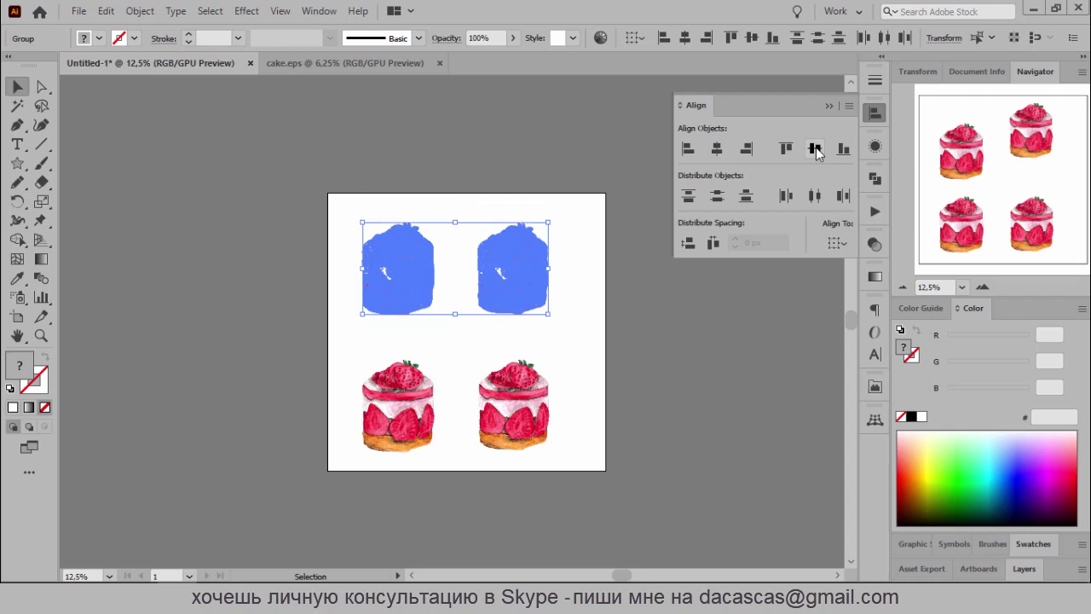
# Horizontally centre-align the left column of cakes
pyautogui.click(537, 424)
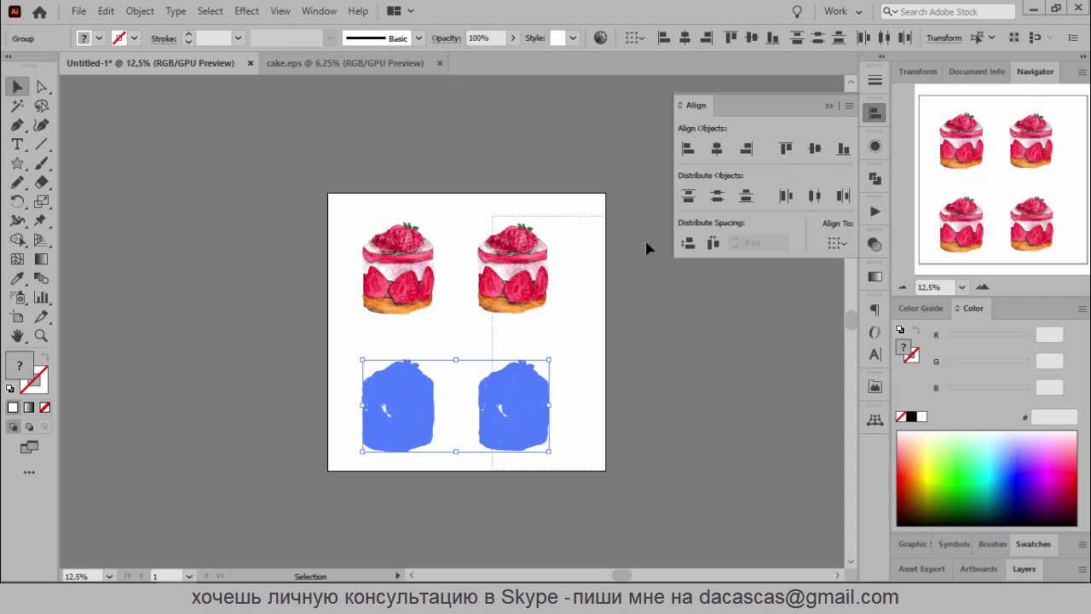
pyautogui.click(717, 148)
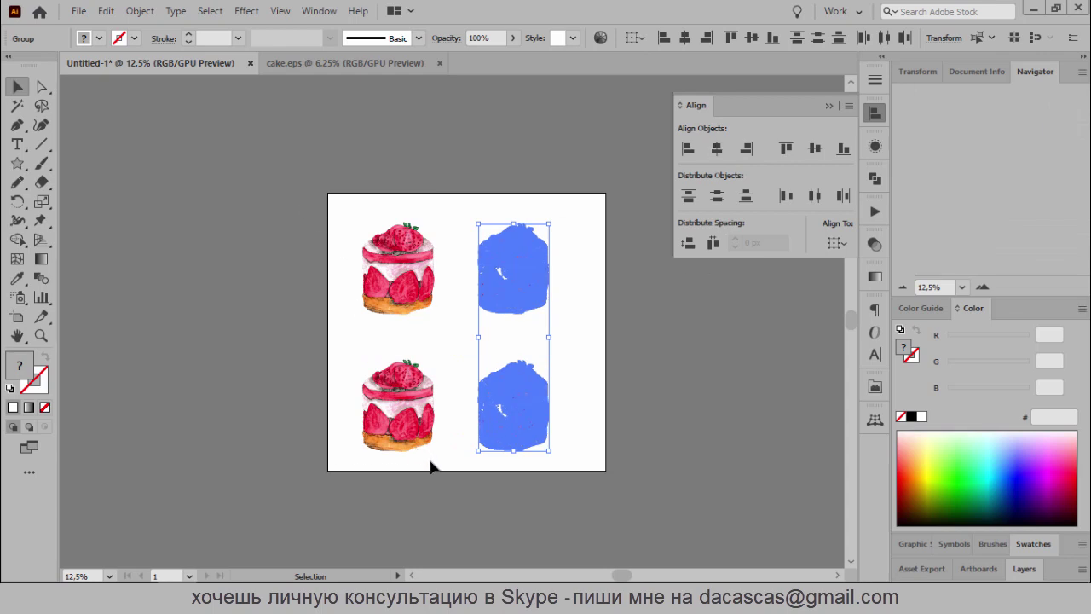
pyautogui.click(711, 240)
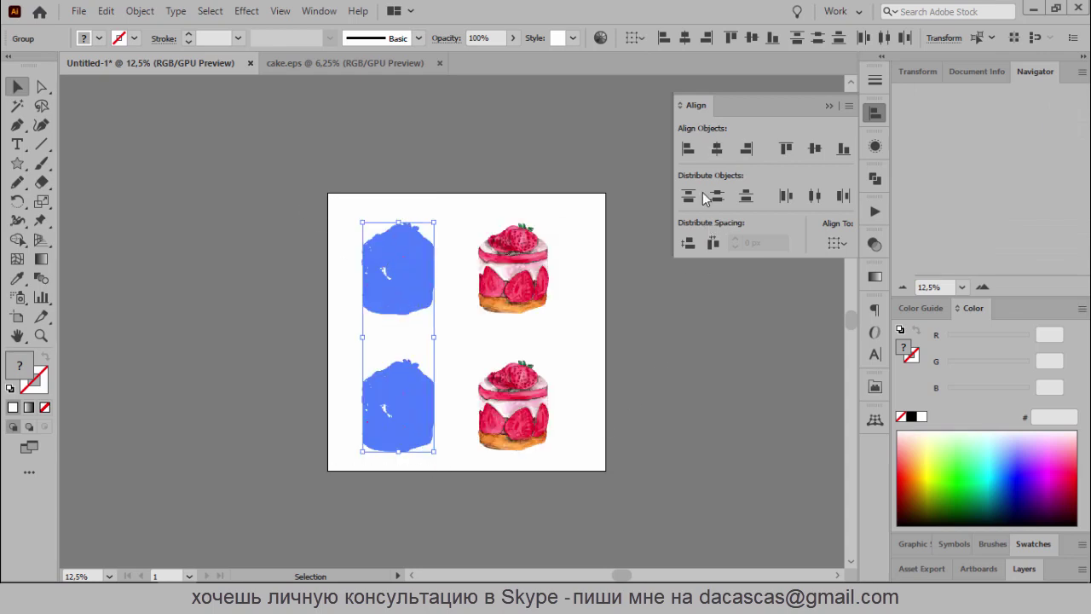
pyautogui.click(717, 149)
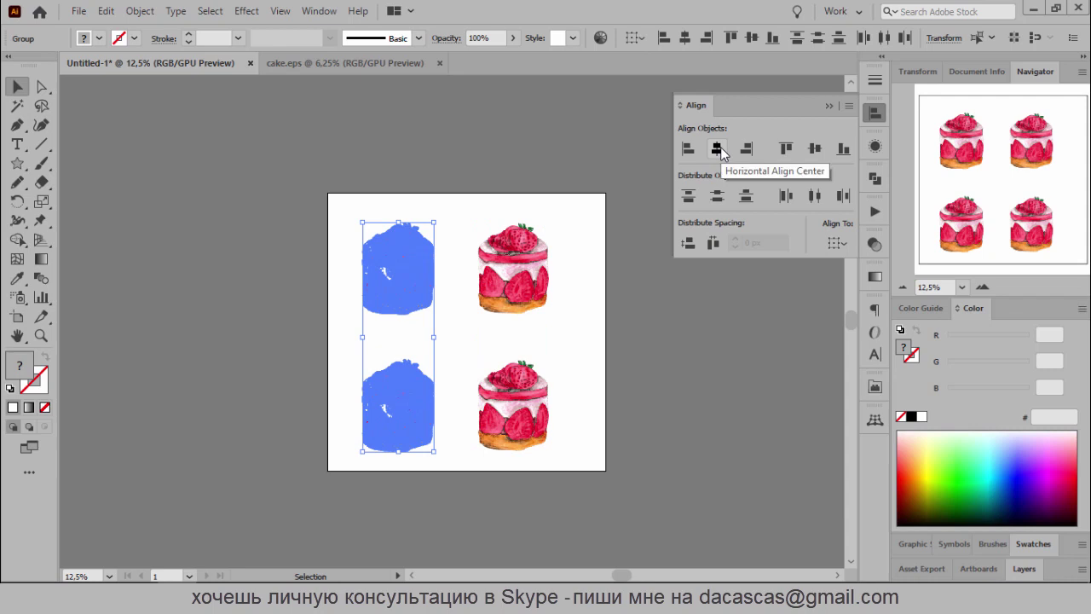
pyautogui.click(669, 395)
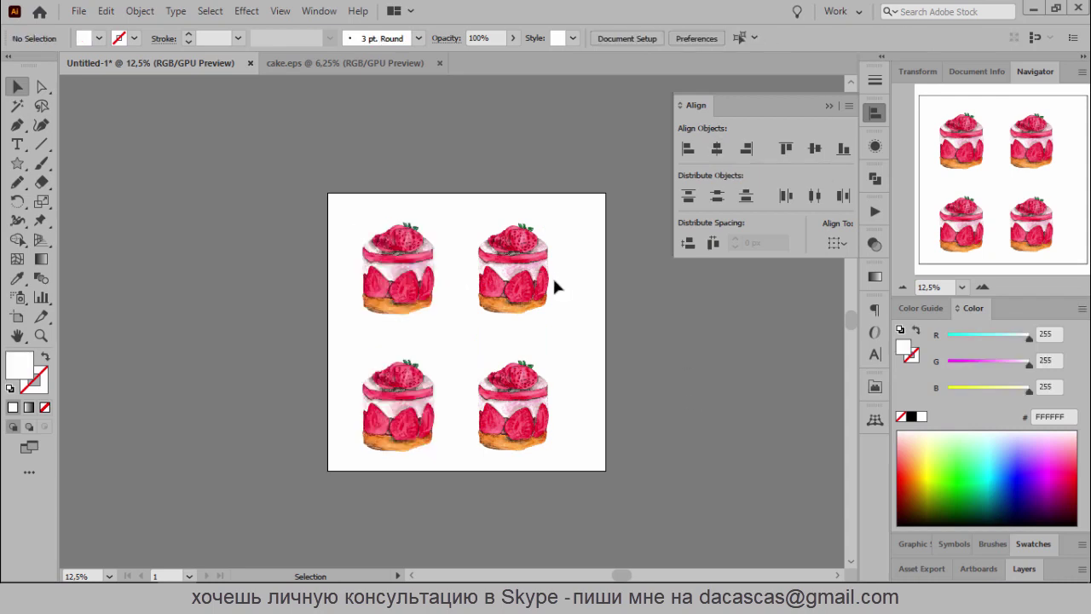
# Reselect the bottom pair of cakes, then start marquee-selecting all four
pyautogui.moveTo(354, 353); pyautogui.dragTo(618, 467)
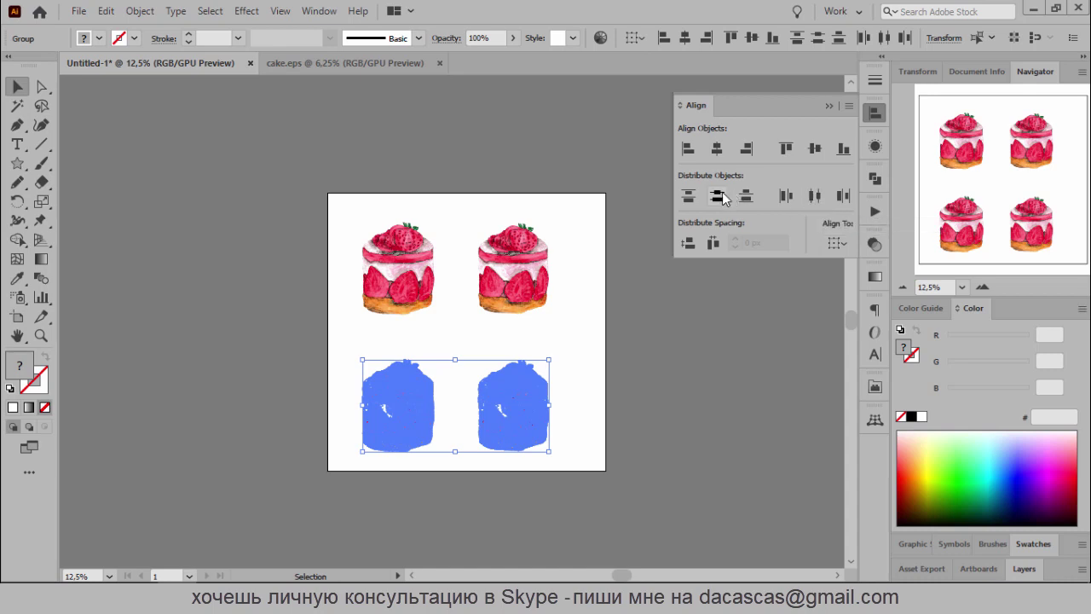
pyautogui.click(631, 455)
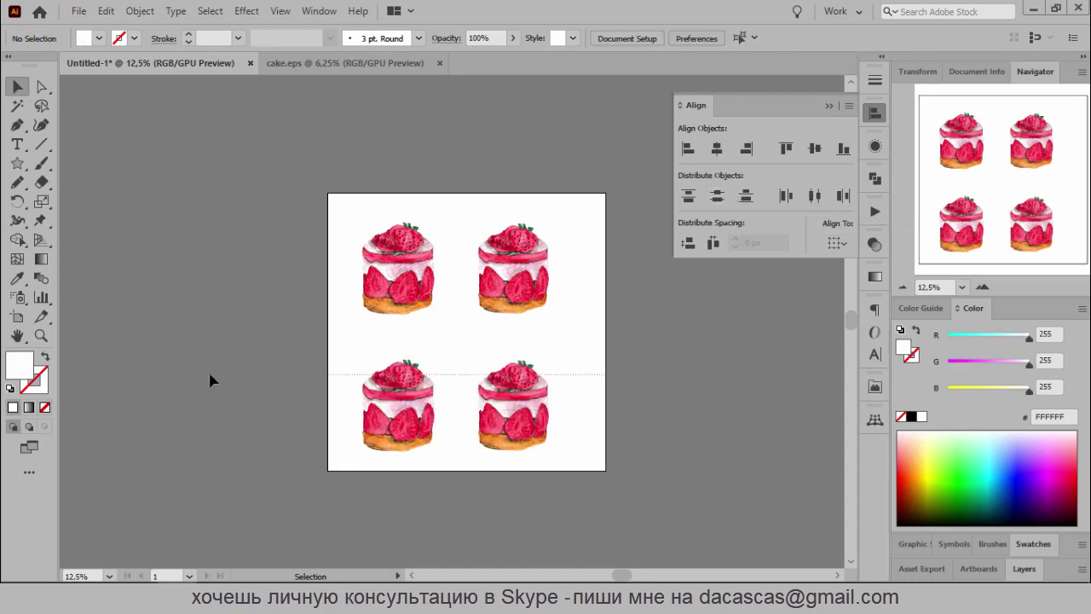
pyautogui.moveTo(389, 416); pyautogui.dragTo(663, 391)
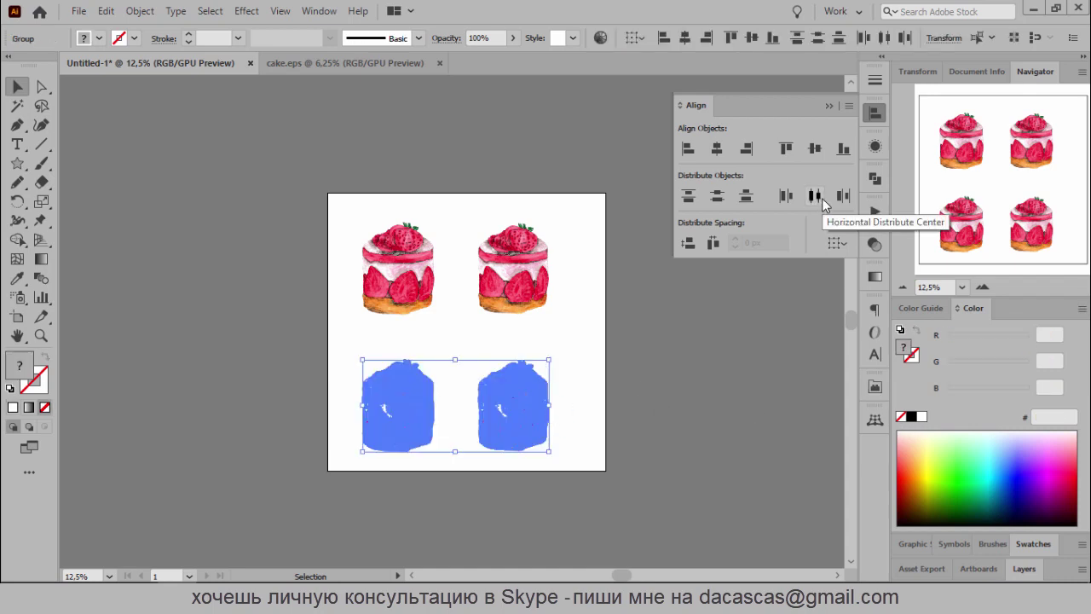
pyautogui.click(642, 371)
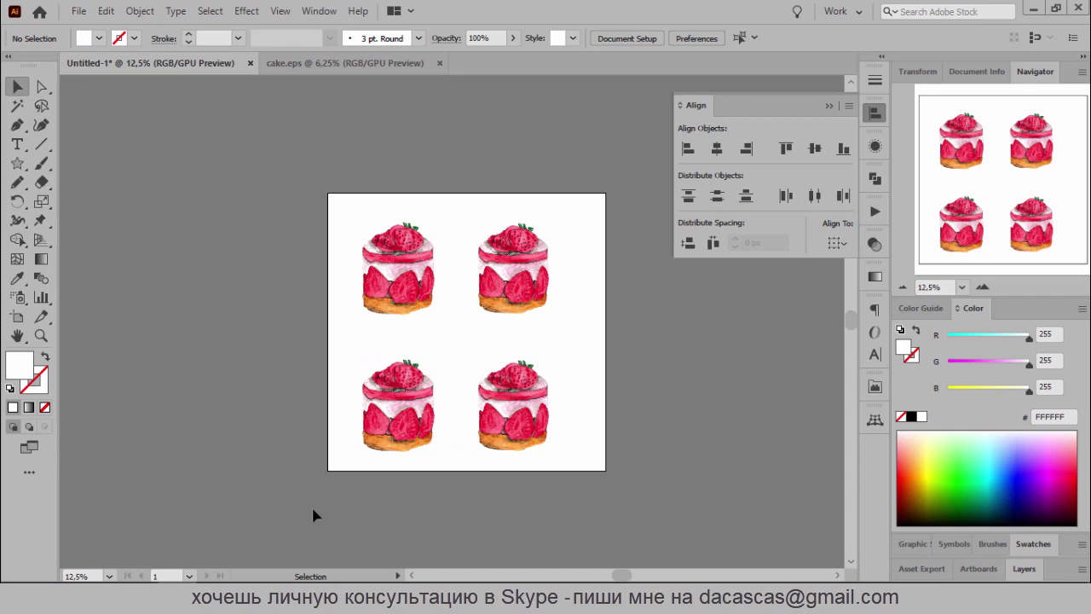
pyautogui.moveTo(421, 442); pyautogui.dragTo(622, 245)
# Select all four cakes and group them through the Object menu
pyautogui.moveTo(562, 219); pyautogui.dragTo(563, 218)
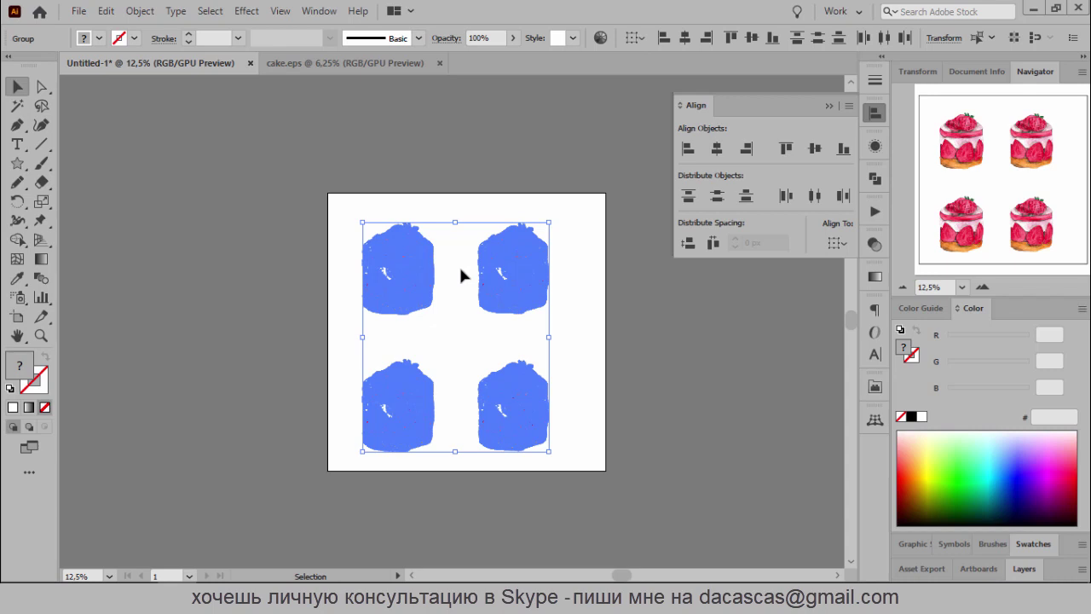
pyautogui.click(141, 12)
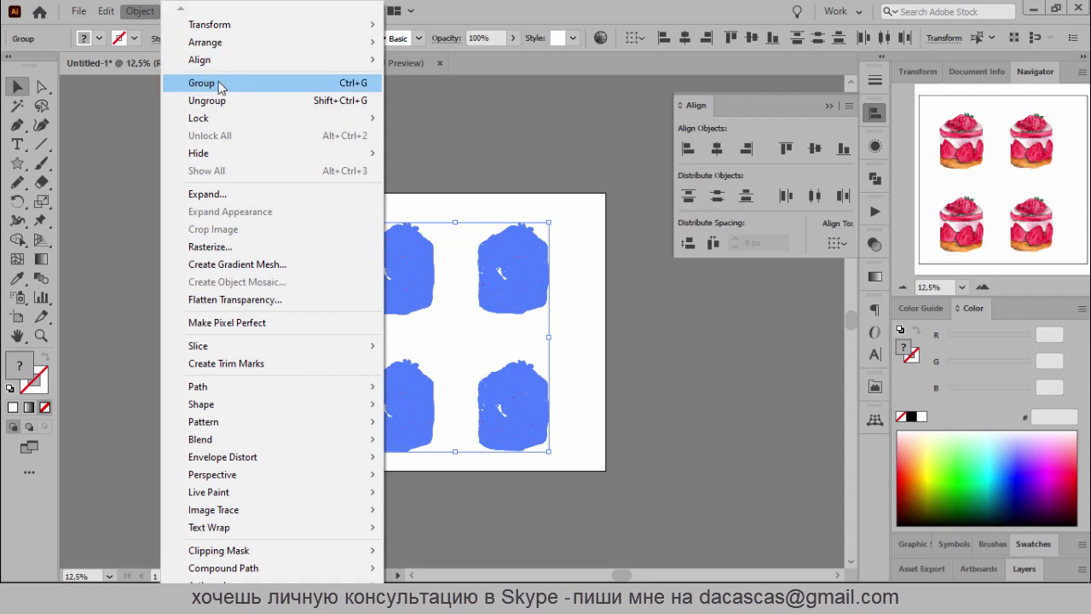
pyautogui.click(360, 85)
pyautogui.click(431, 157)
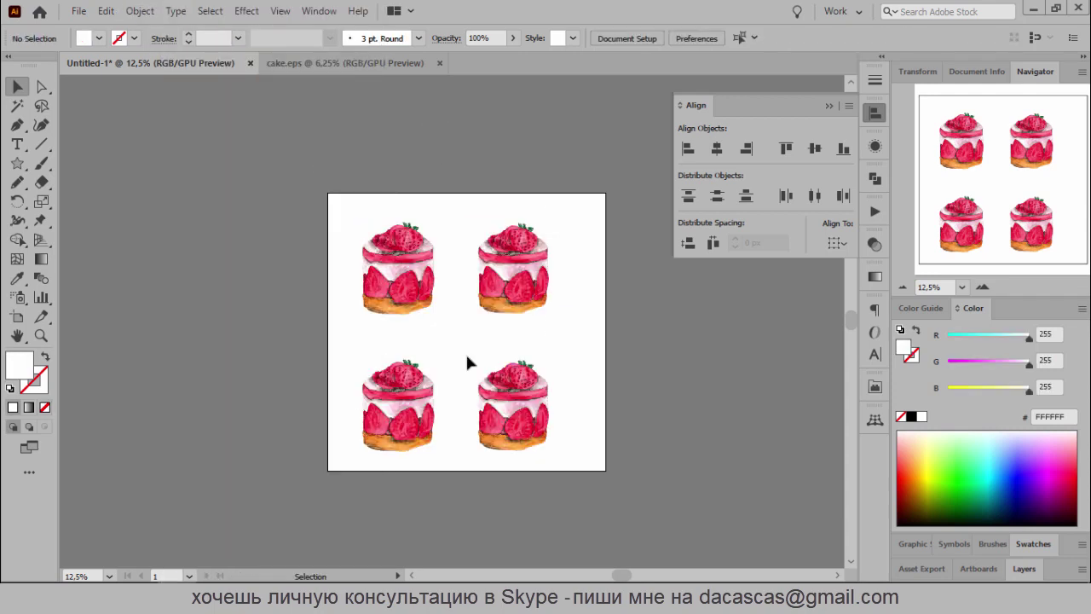
pyautogui.hotkey('ctrl', 'a')
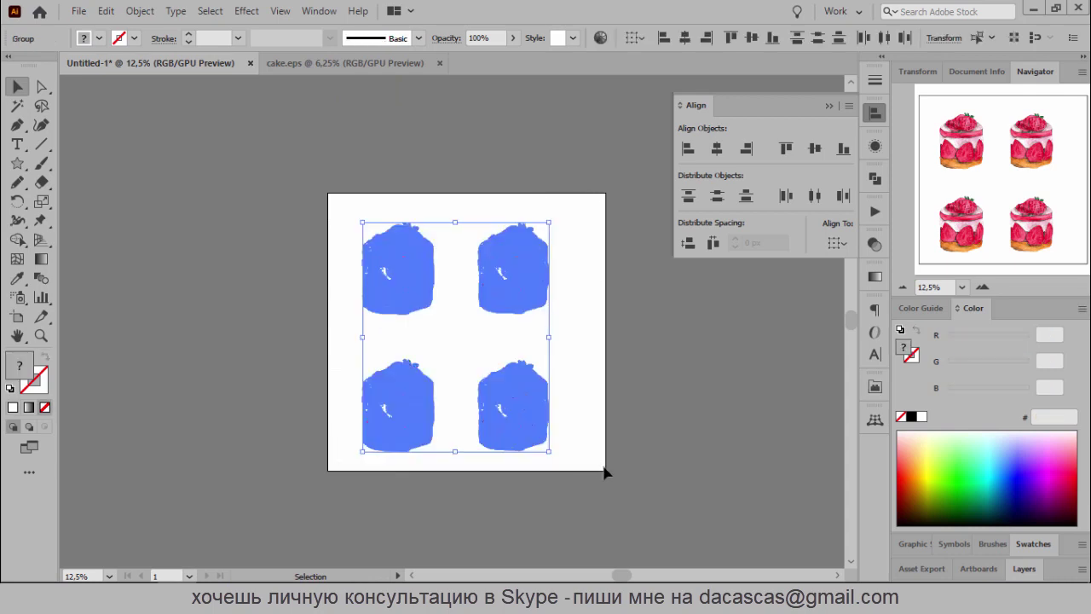
pyautogui.click(631, 456)
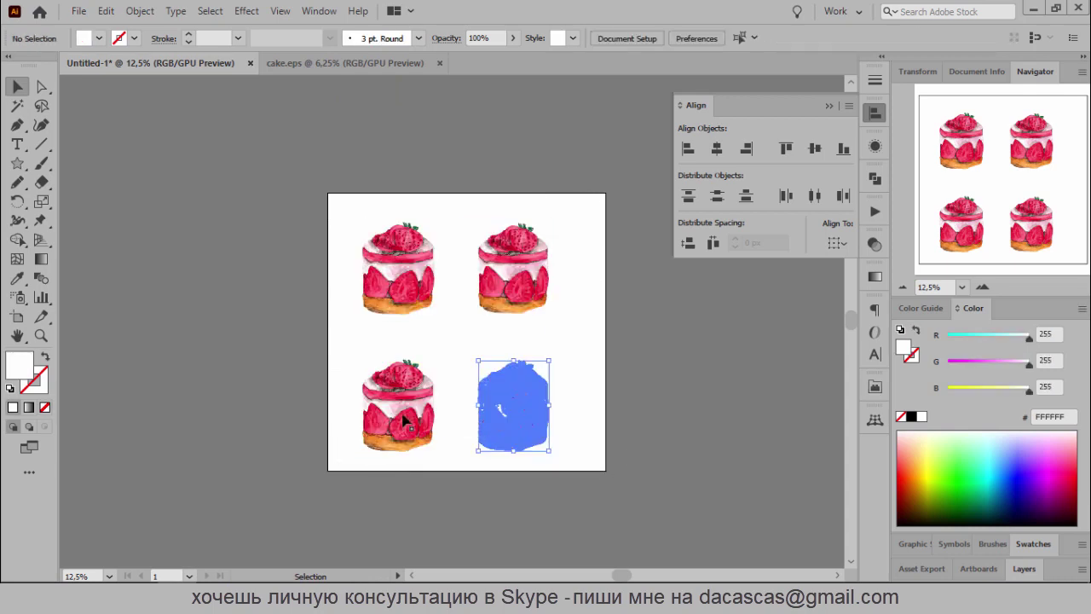
# Reselect all four cakes, group them again, and open the Align To choices
pyautogui.click(413, 268)
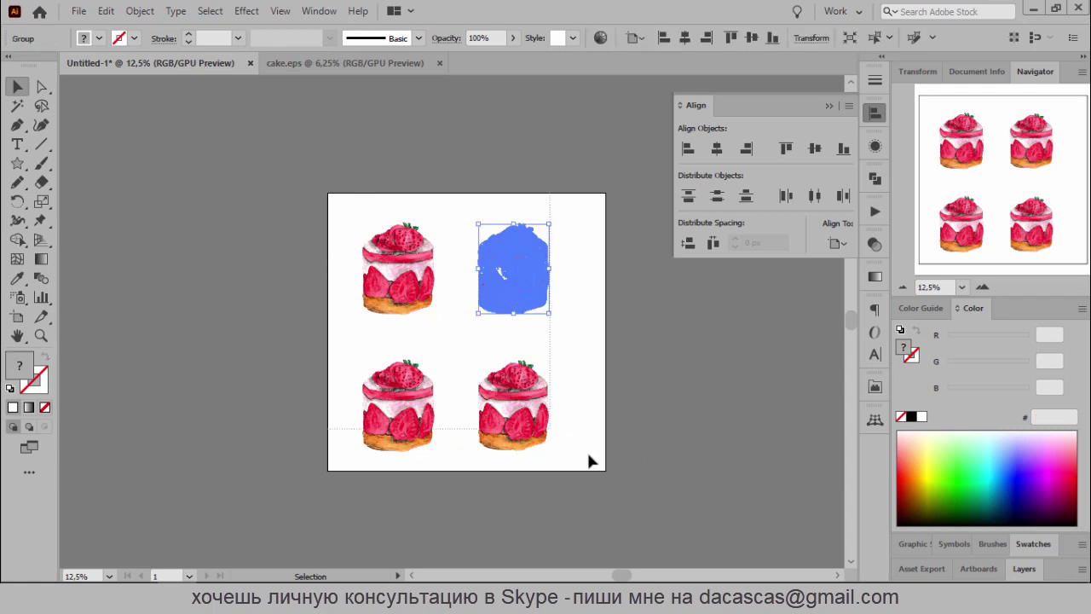
pyautogui.hotkey('ctrl', 'a')
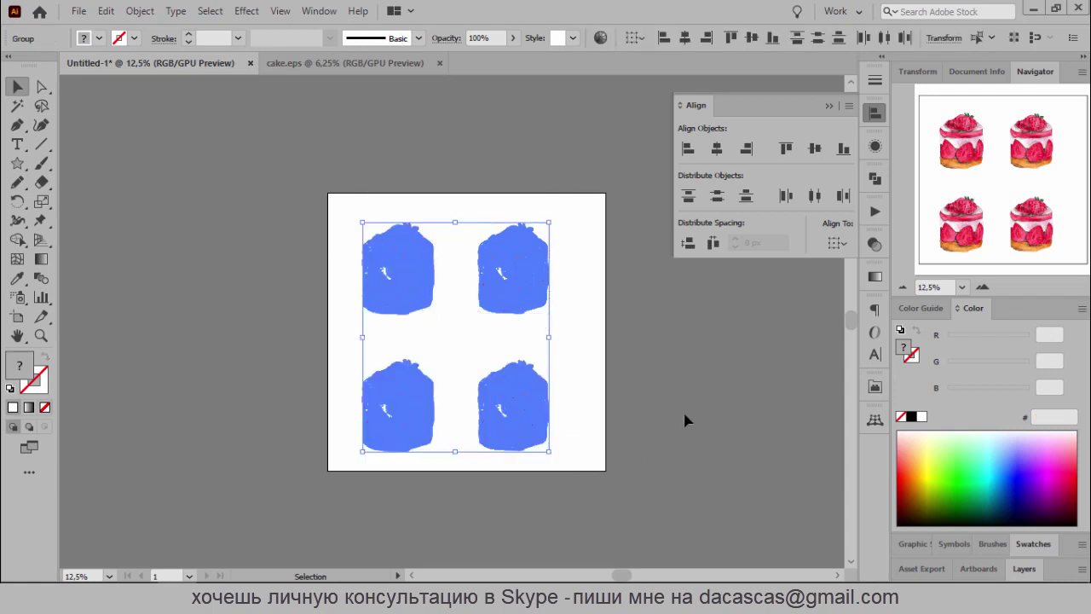
pyautogui.click(139, 10)
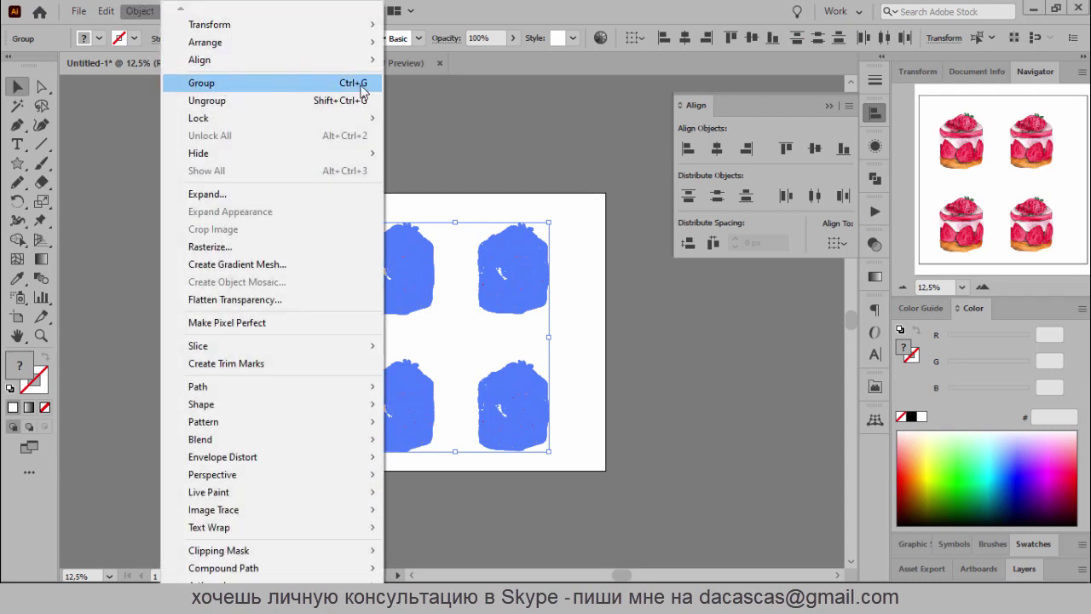
pyautogui.click(333, 81)
pyautogui.click(359, 84)
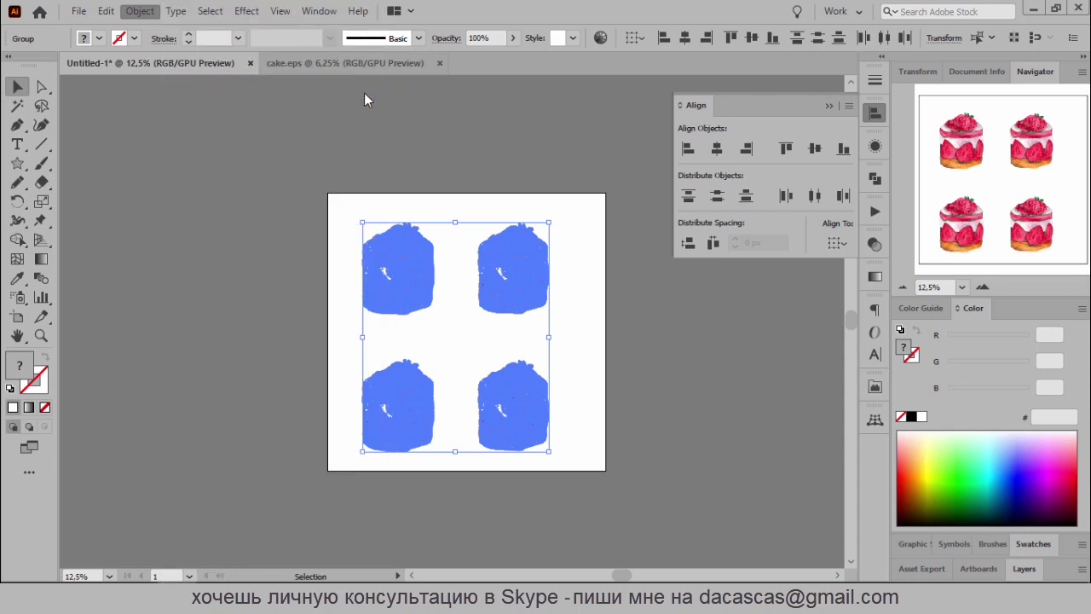
pyautogui.click(538, 147)
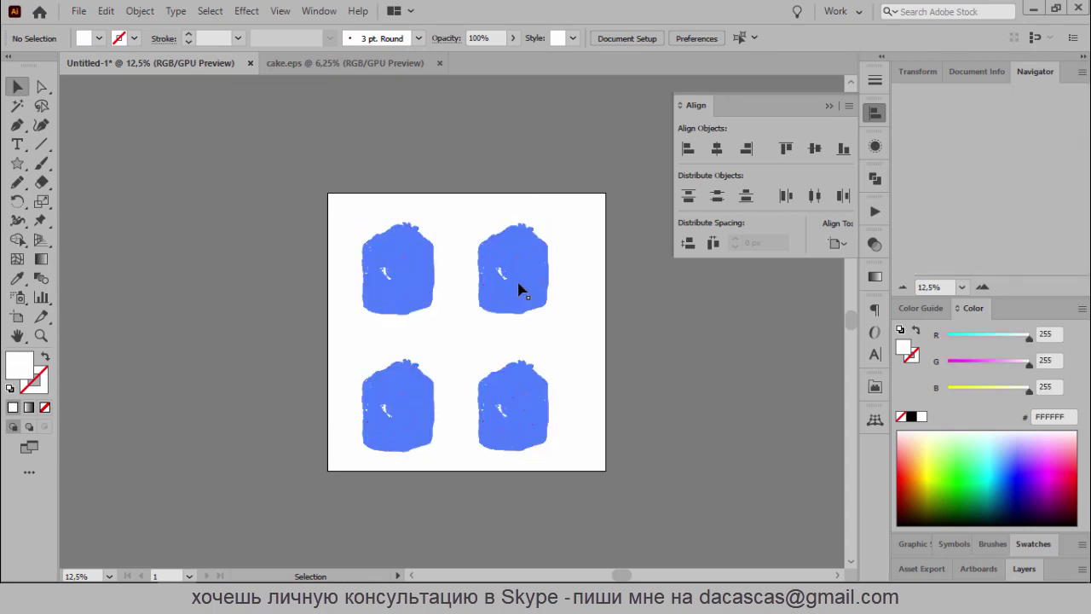
pyautogui.hotkey('ctrl', 'a')
pyautogui.click(845, 245)
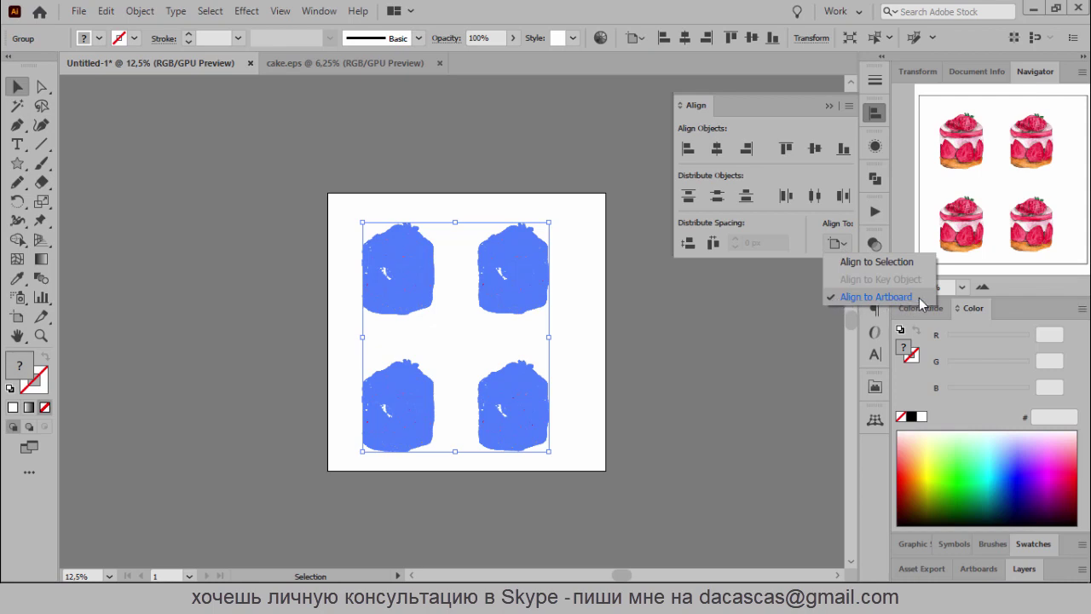
# Align the cake group to the artboard, centring it horizontally and vertically
pyautogui.click(719, 150)
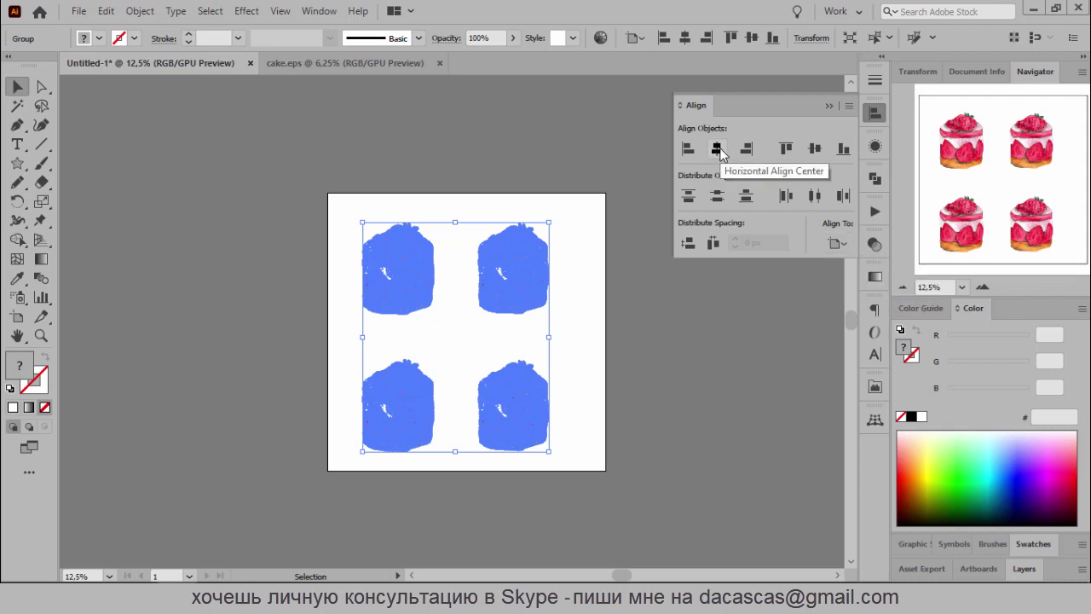
pyautogui.click(717, 152)
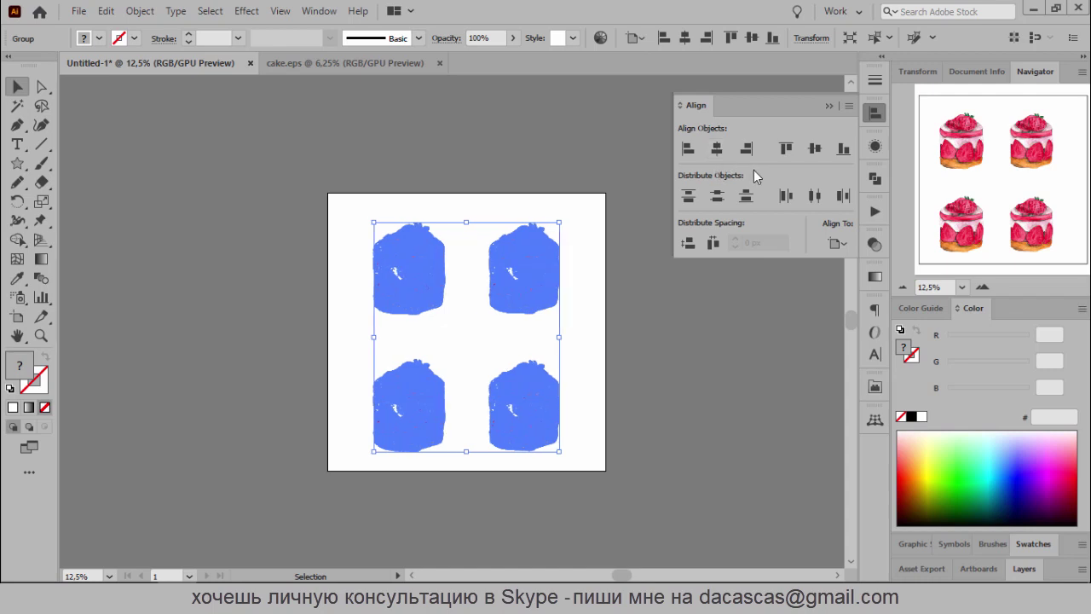
pyautogui.click(815, 150)
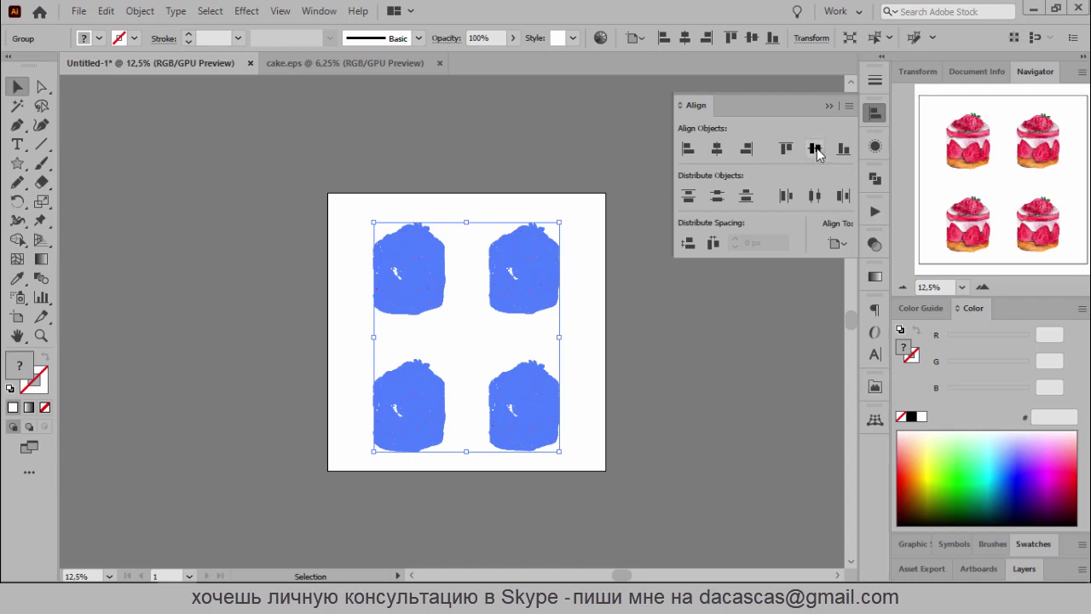
pyautogui.click(816, 150)
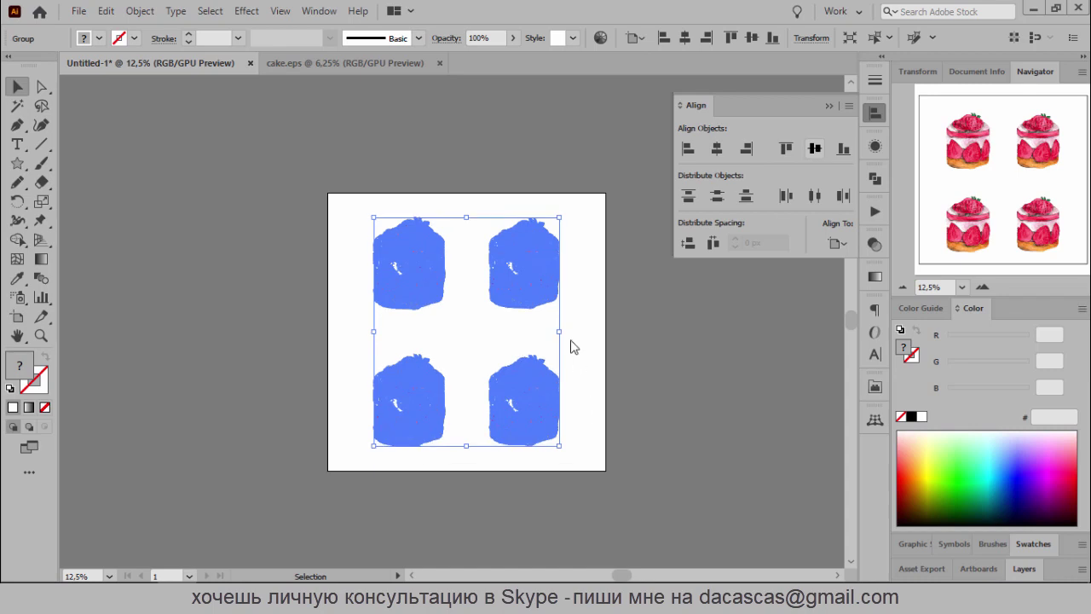
pyautogui.click(141, 11)
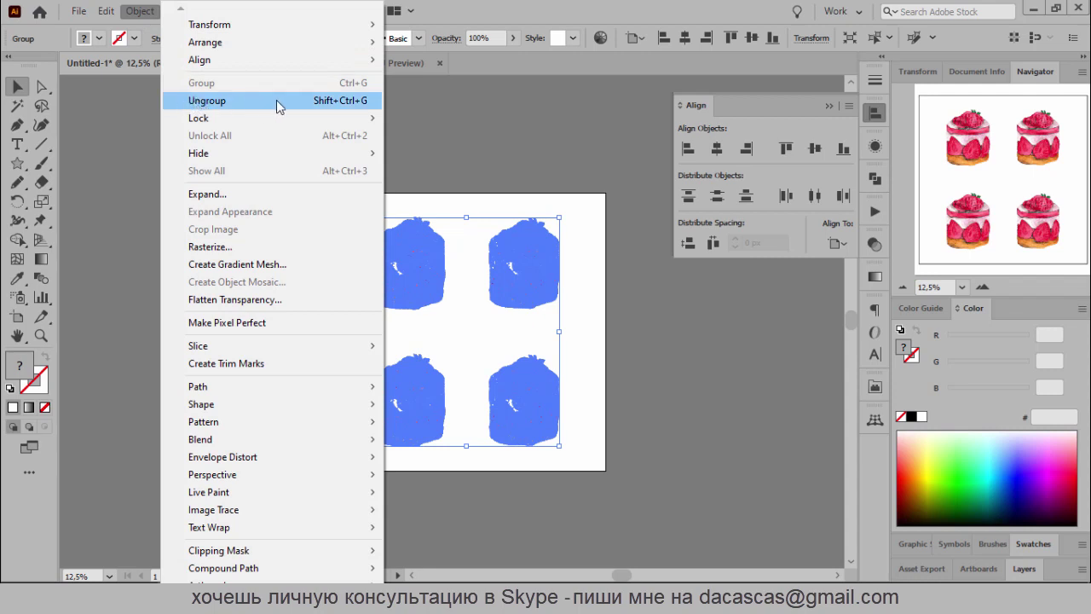
# Ungroup the four cakes and click individual cakes to check them
pyautogui.click(356, 108)
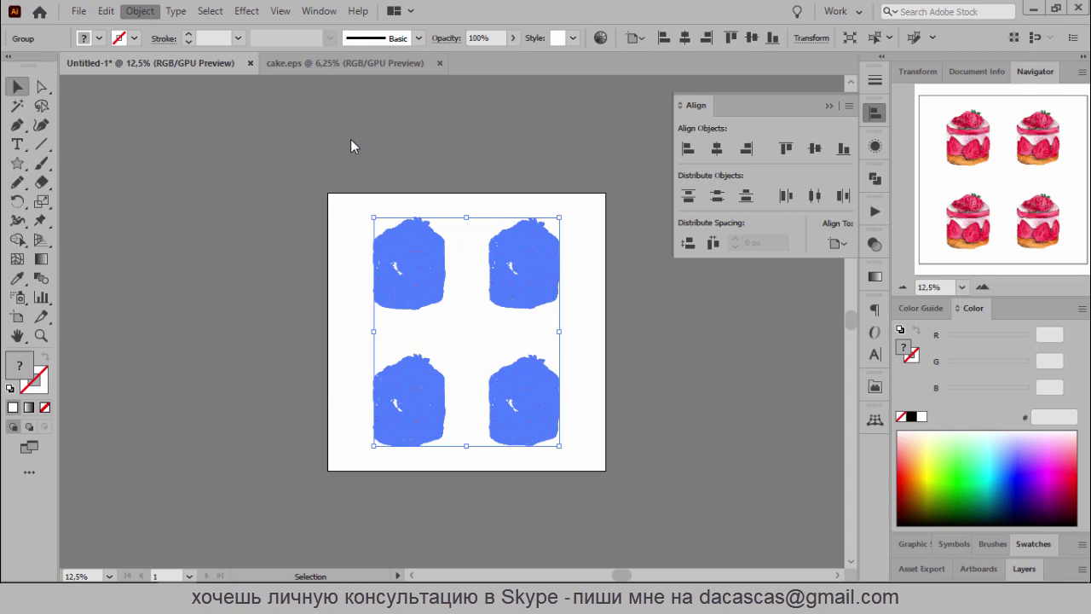
pyautogui.click(335, 215)
pyautogui.click(411, 271)
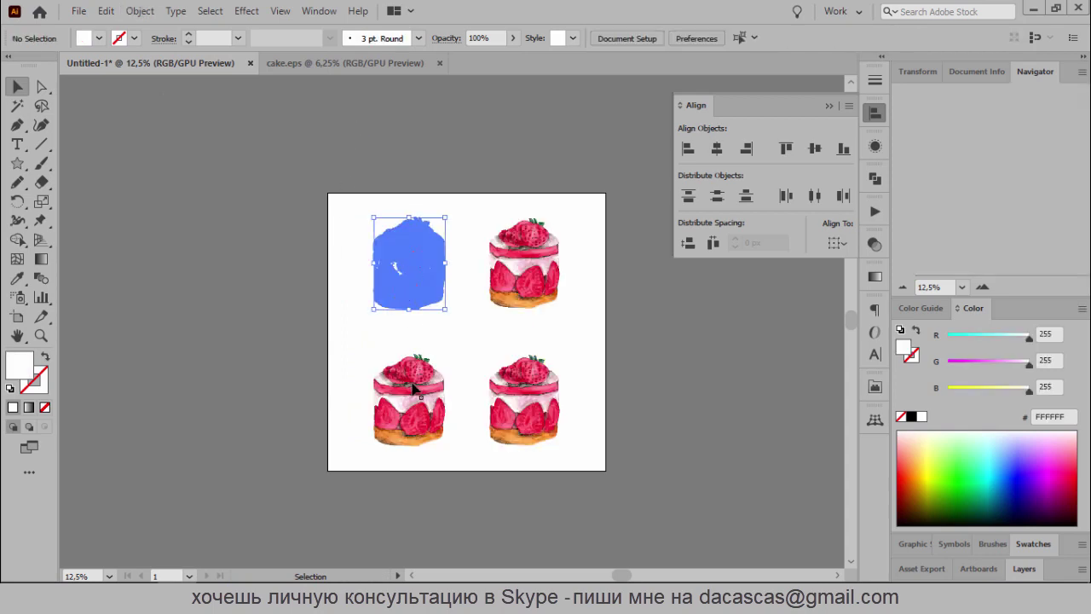
pyautogui.click(526, 401)
pyautogui.click(525, 264)
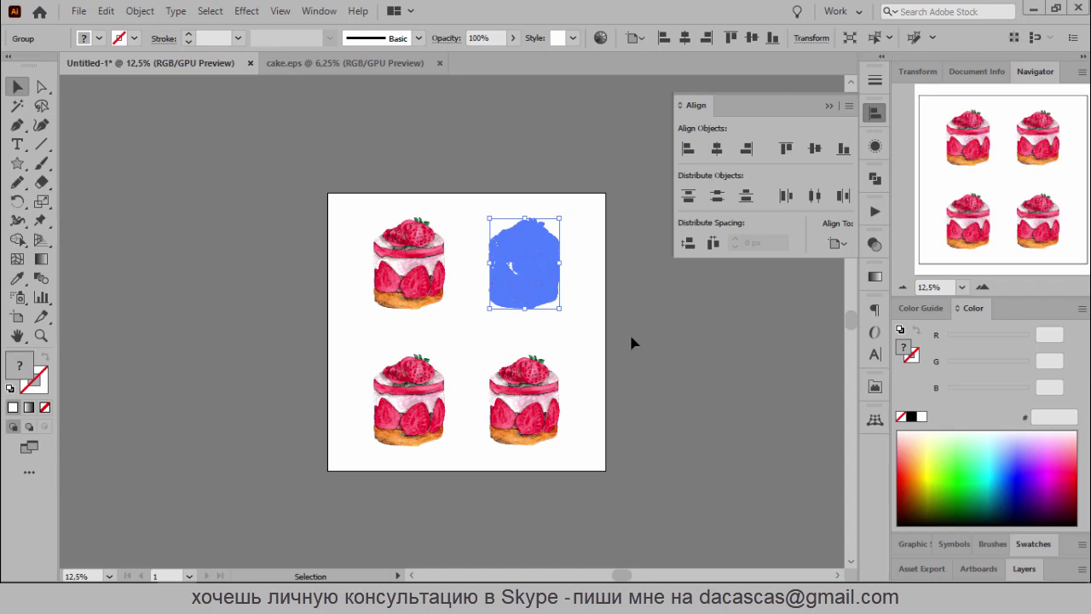
pyautogui.click(17, 316)
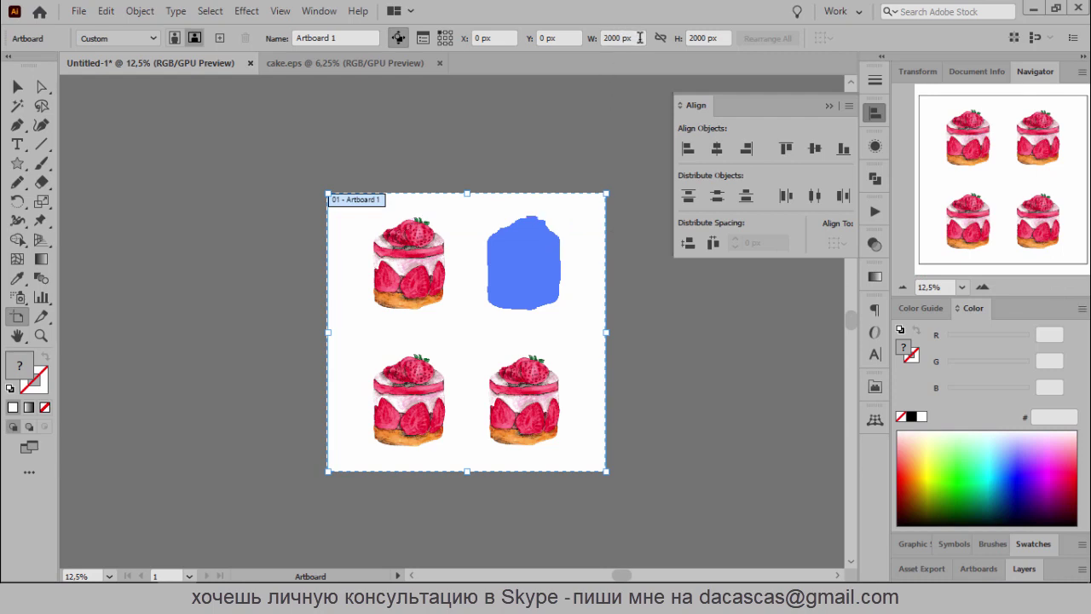
# Check the artboard's width and height values are 2000 px
pyautogui.click(613, 38)
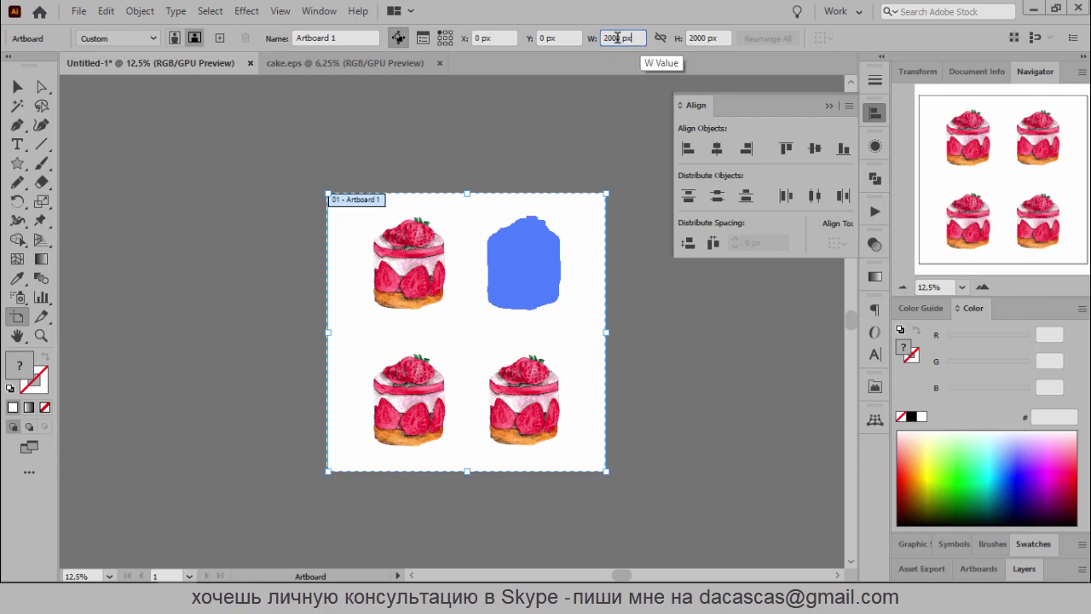
pyautogui.click(717, 36)
pyautogui.click(624, 38)
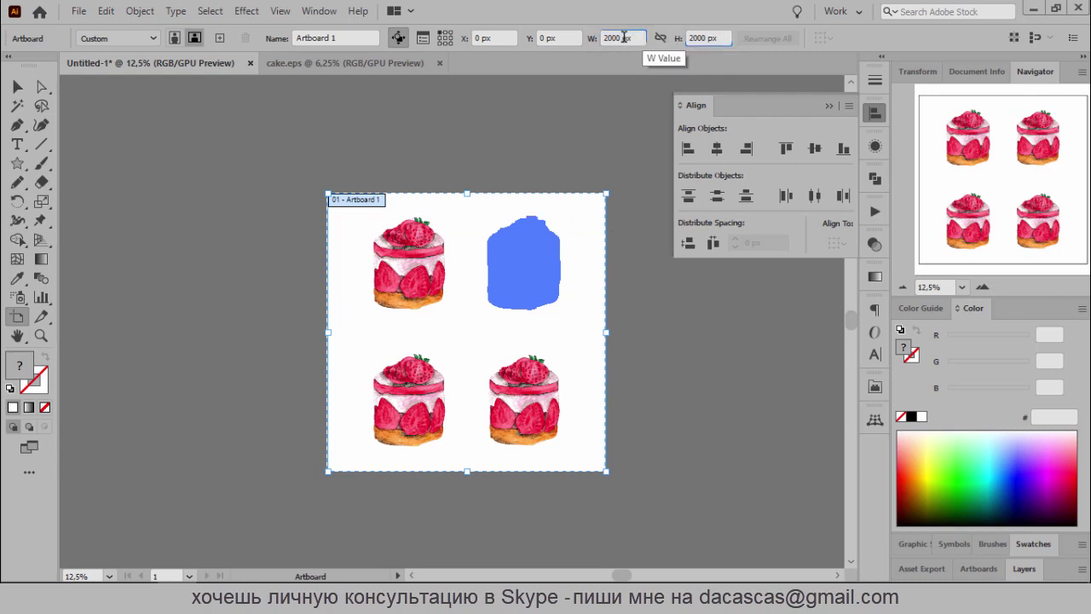
pyautogui.click(712, 38)
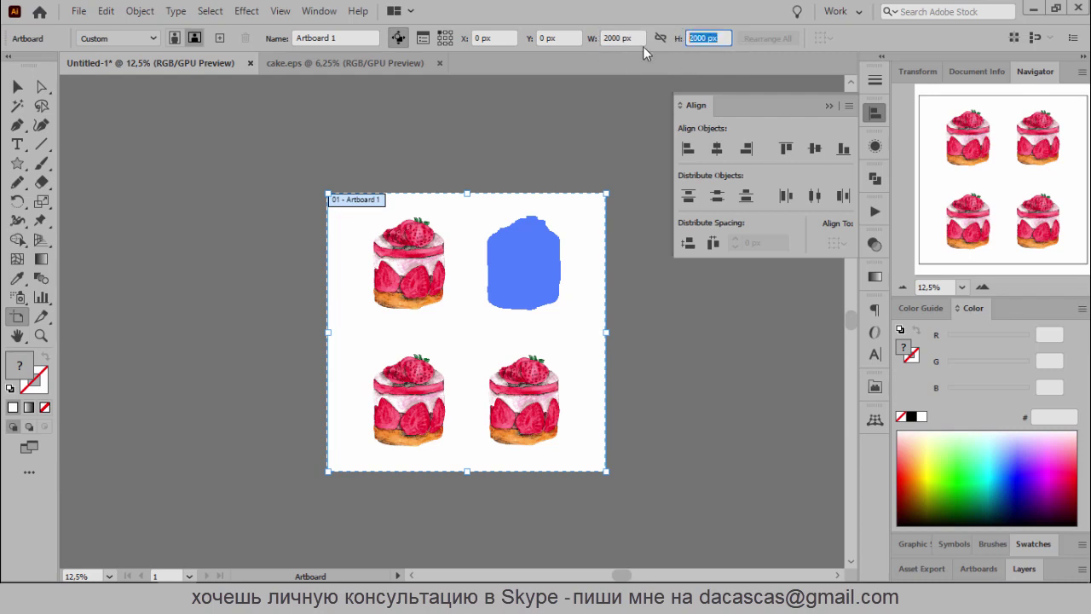
pyautogui.click(622, 37)
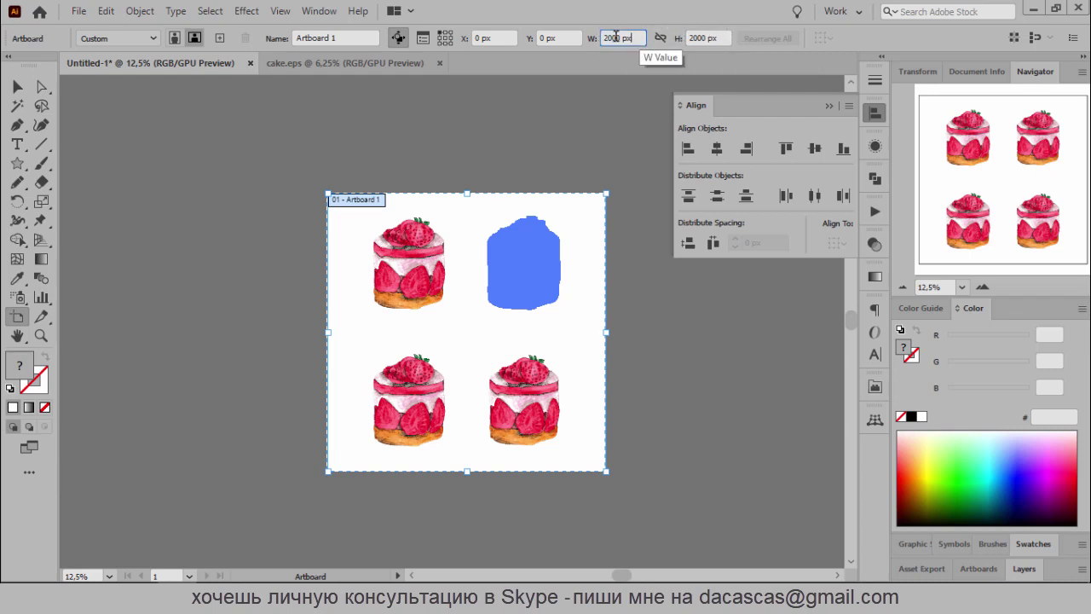
pyautogui.click(708, 37)
pyautogui.click(611, 37)
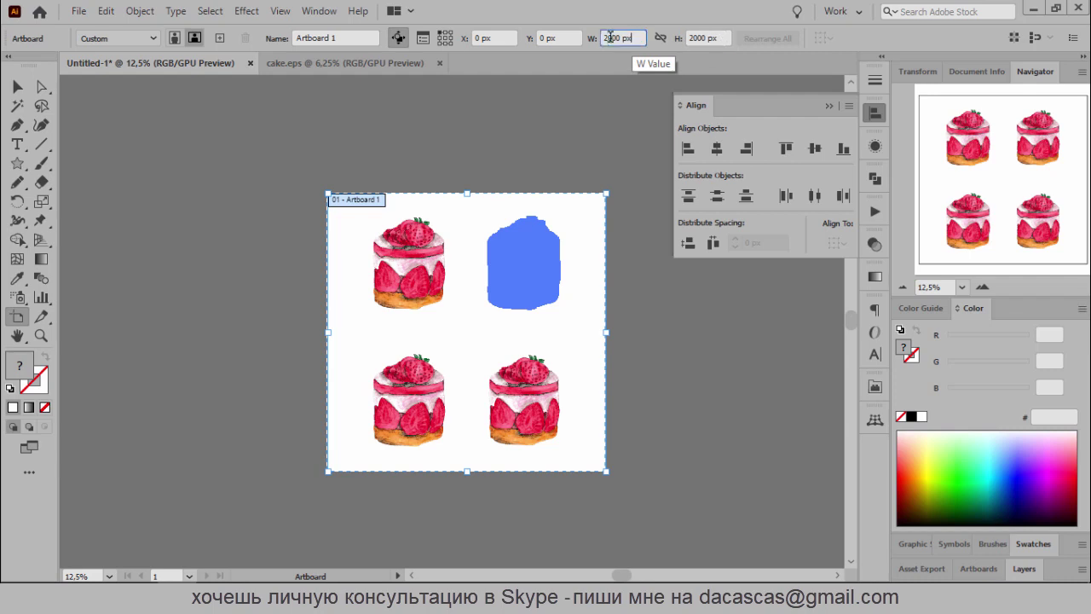
pyautogui.doubleClick(610, 37)
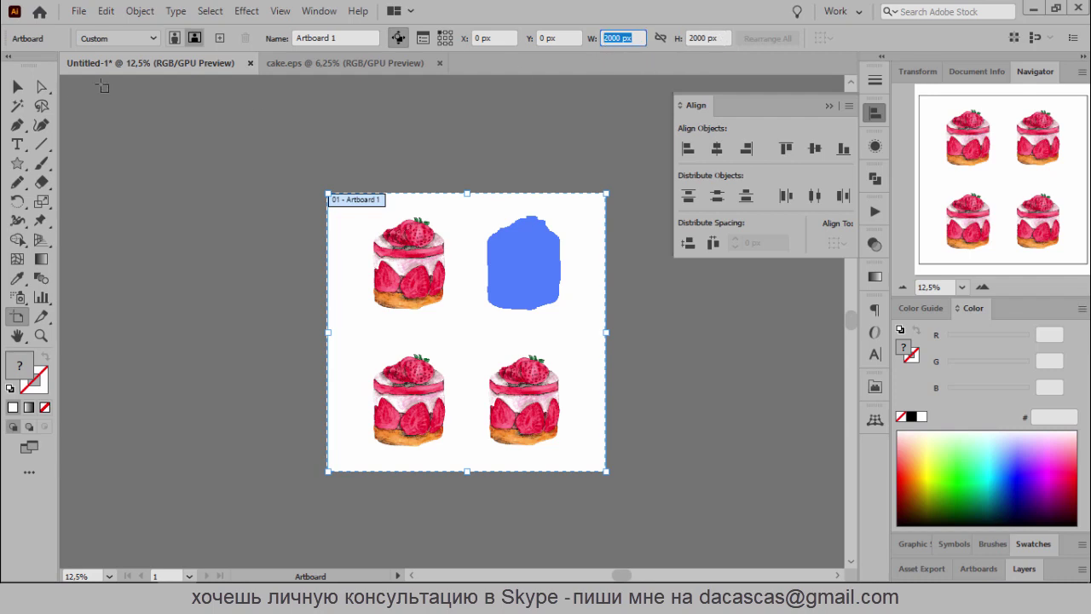
# Delete the blue shape over the top-right cake, then switch to File Explorer
pyautogui.click(17, 89)
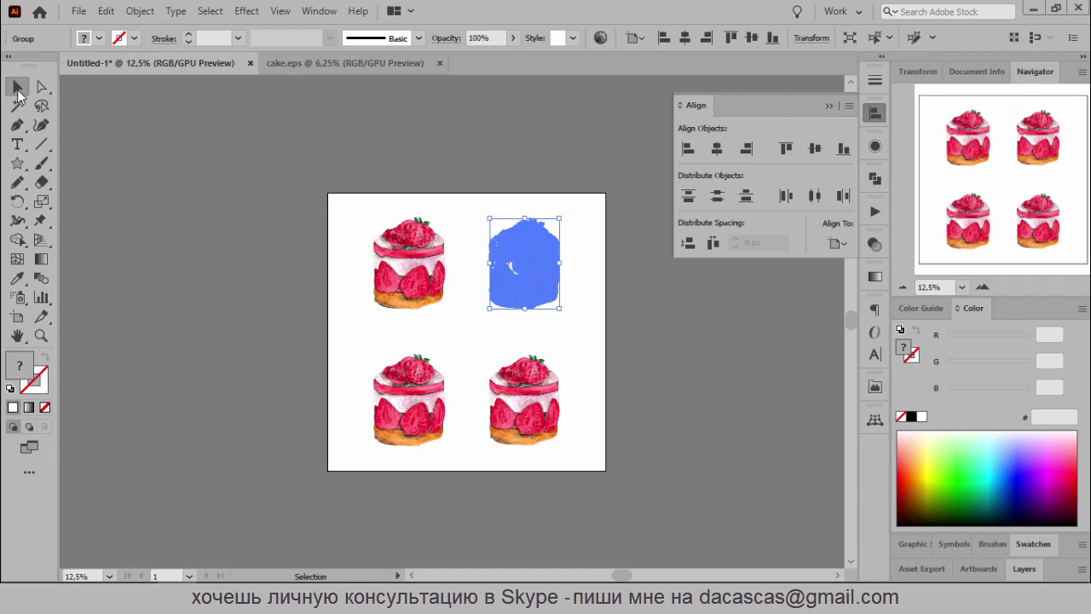
pyautogui.press('Delete')
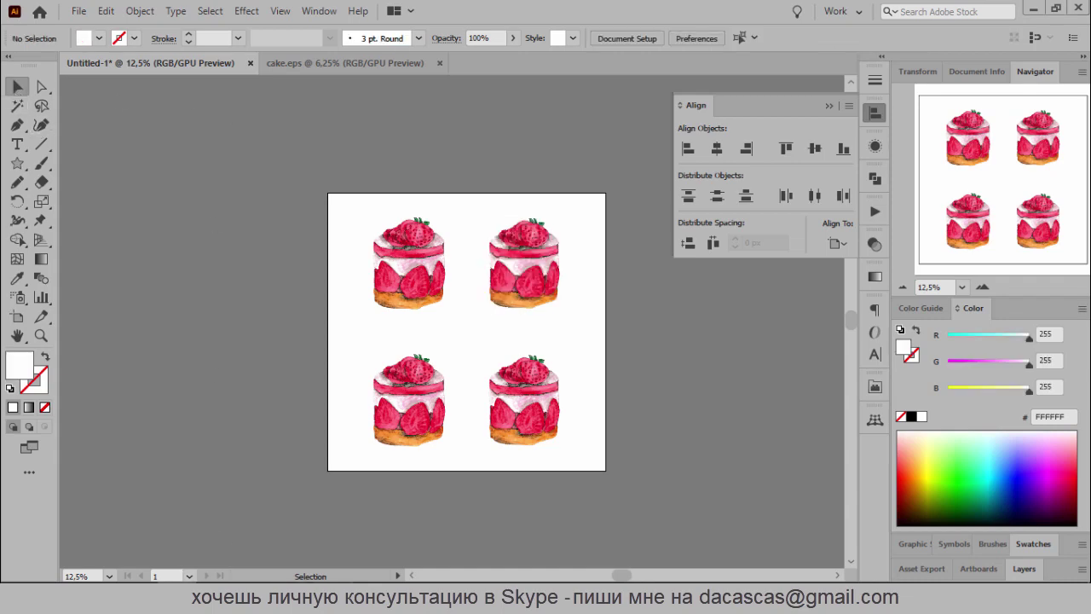
pyautogui.click(335, 596)
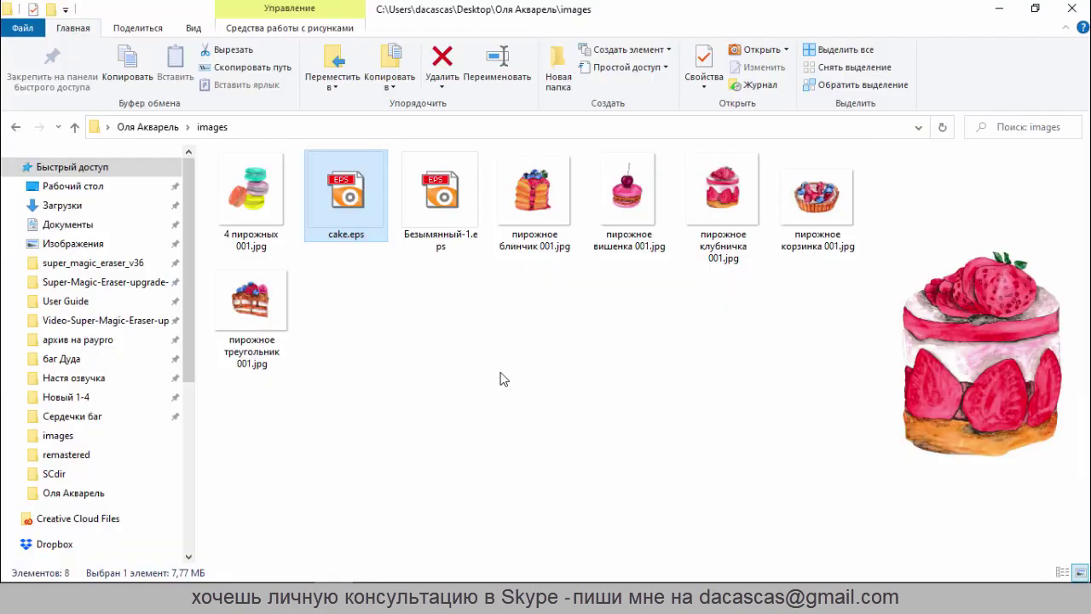
# Go up one folder, open info.rtf in WordPad to read it, then close it
pyautogui.click(75, 127)
pyautogui.click(231, 201)
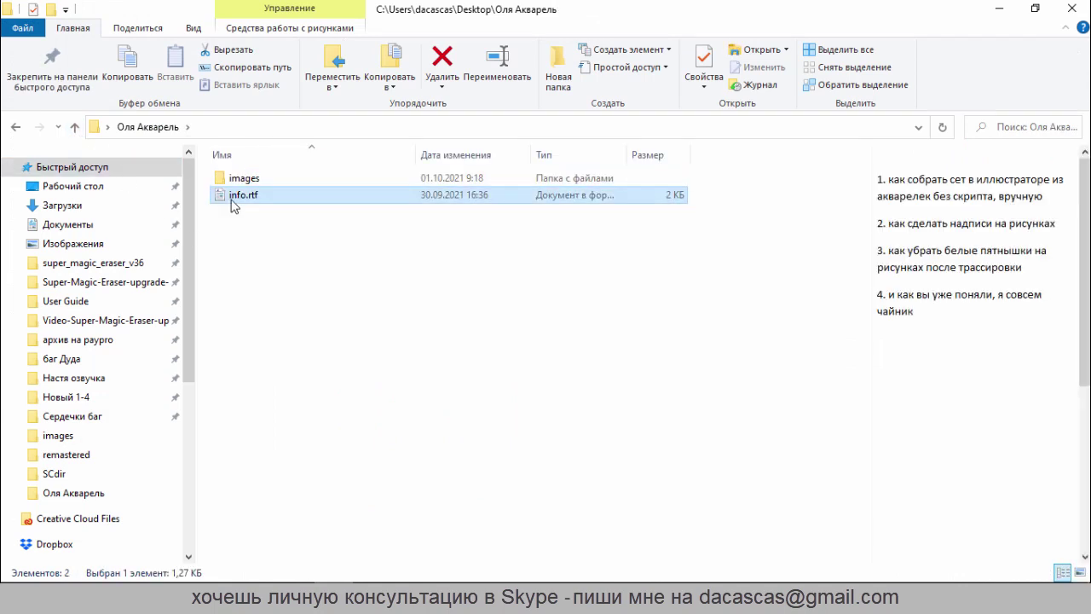
pyautogui.doubleClick(231, 201)
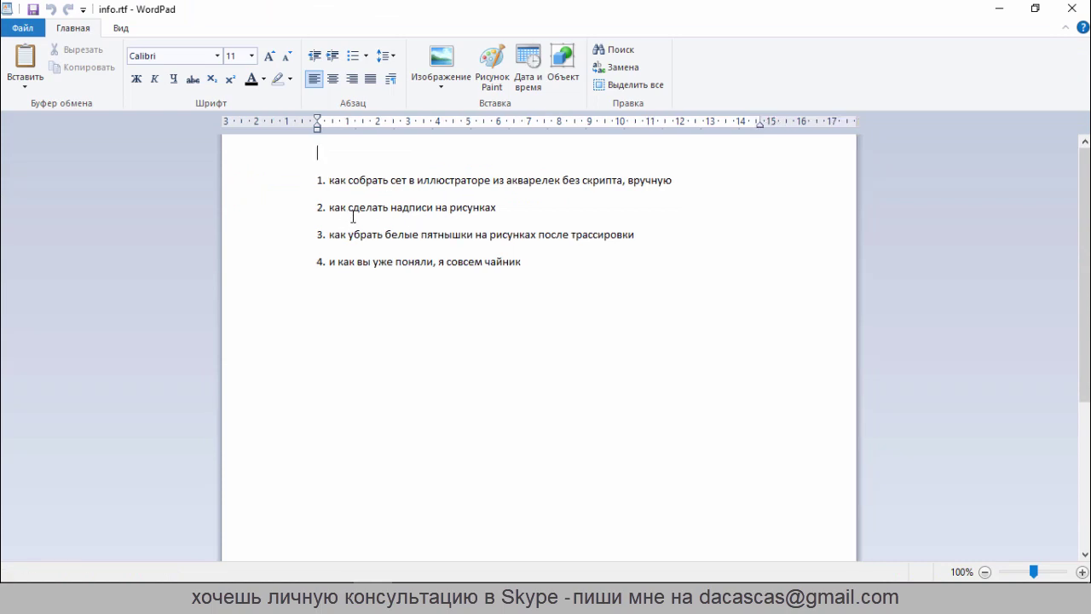
pyautogui.click(1072, 9)
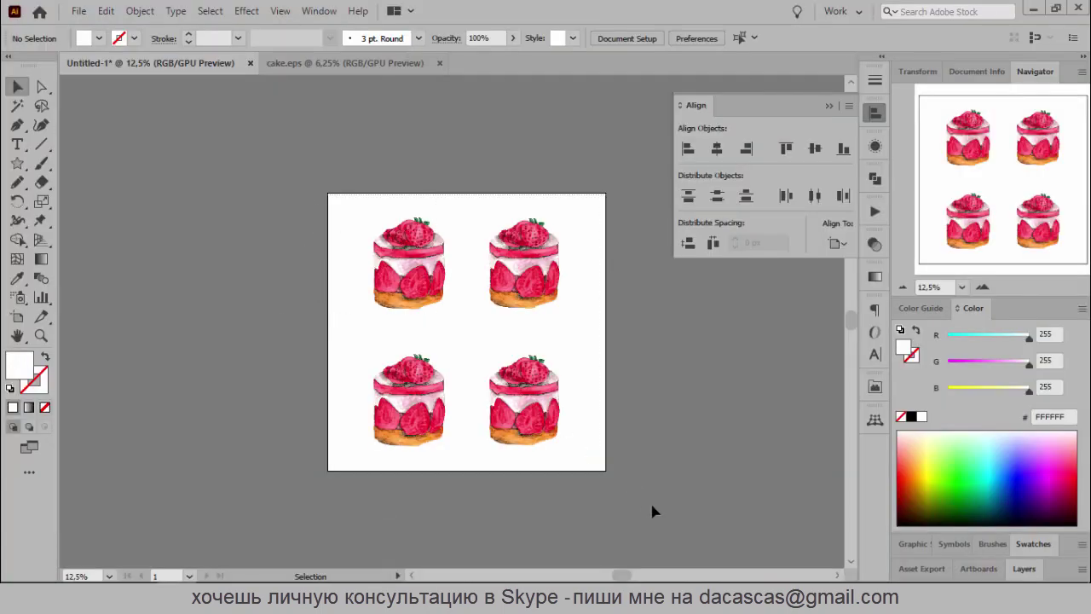
# Delete all four cakes with Ctrl+A and Delete, zoom the view, and collapse the Align panel
pyautogui.hotkey('ctrl', 'a')
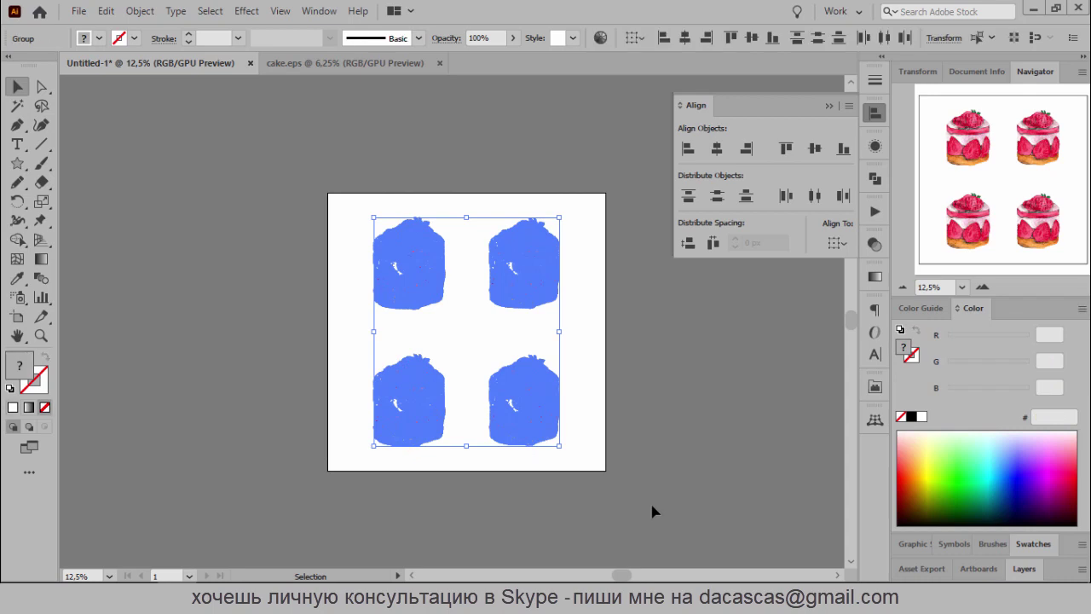
pyautogui.press('Delete')
pyautogui.scroll(1, 499, 346)
pyautogui.scroll(1, 499, 343)
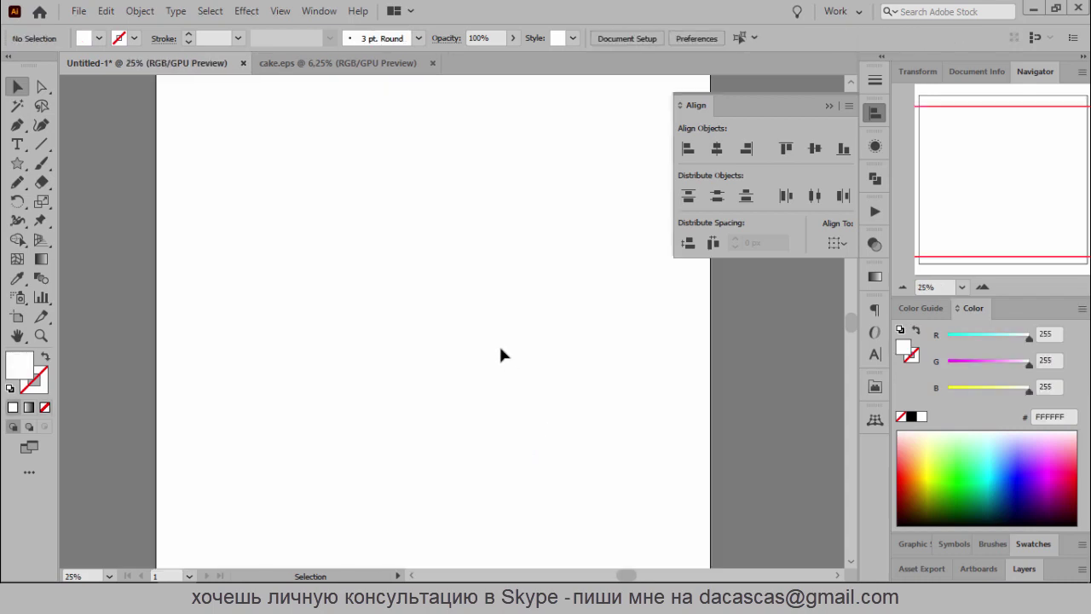
pyautogui.scroll(-1, 501, 349)
pyautogui.scroll(1, 592, 320)
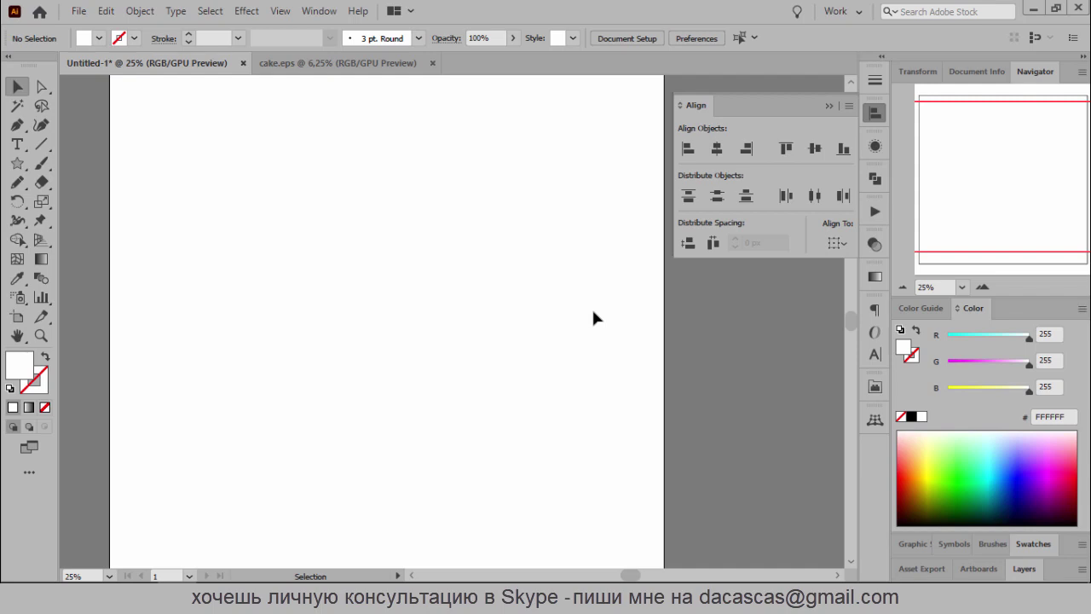
pyautogui.click(828, 107)
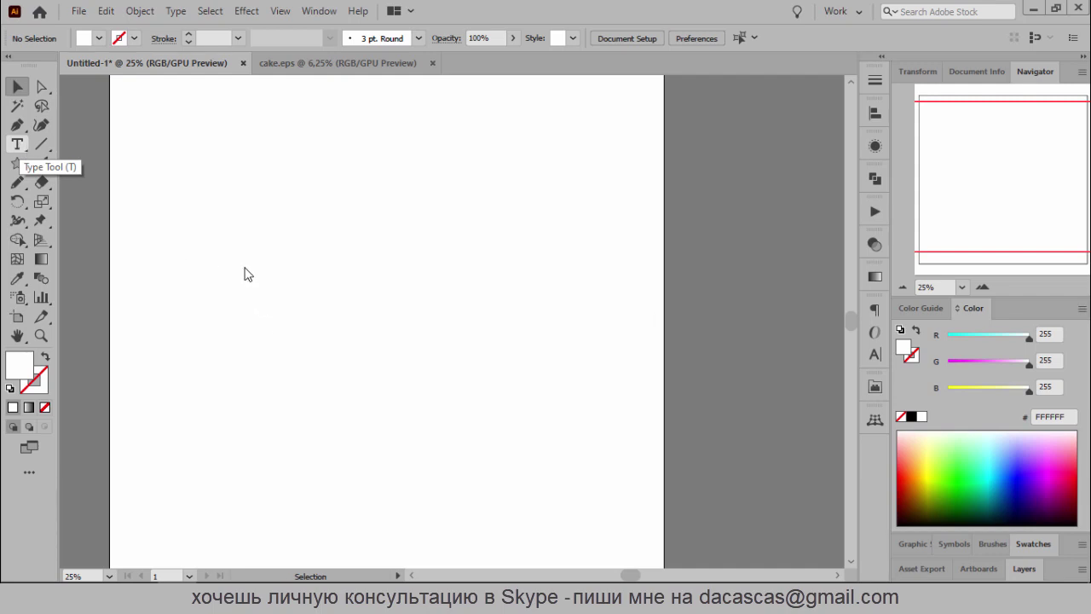
# Place a new placeholder text object on the artboard with the Type tool
pyautogui.click(20, 145)
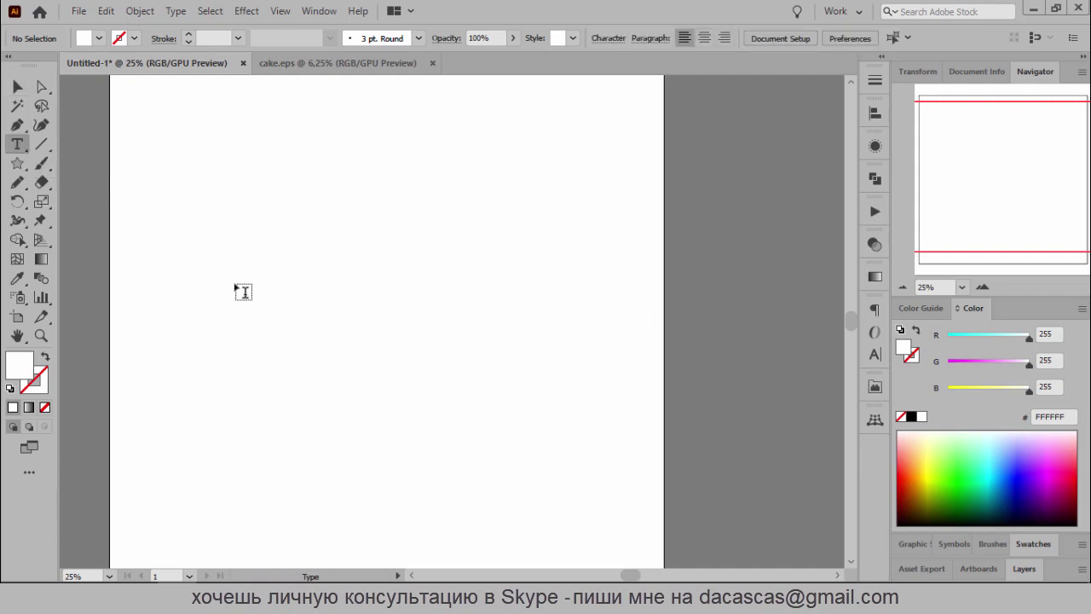
pyautogui.click(279, 316)
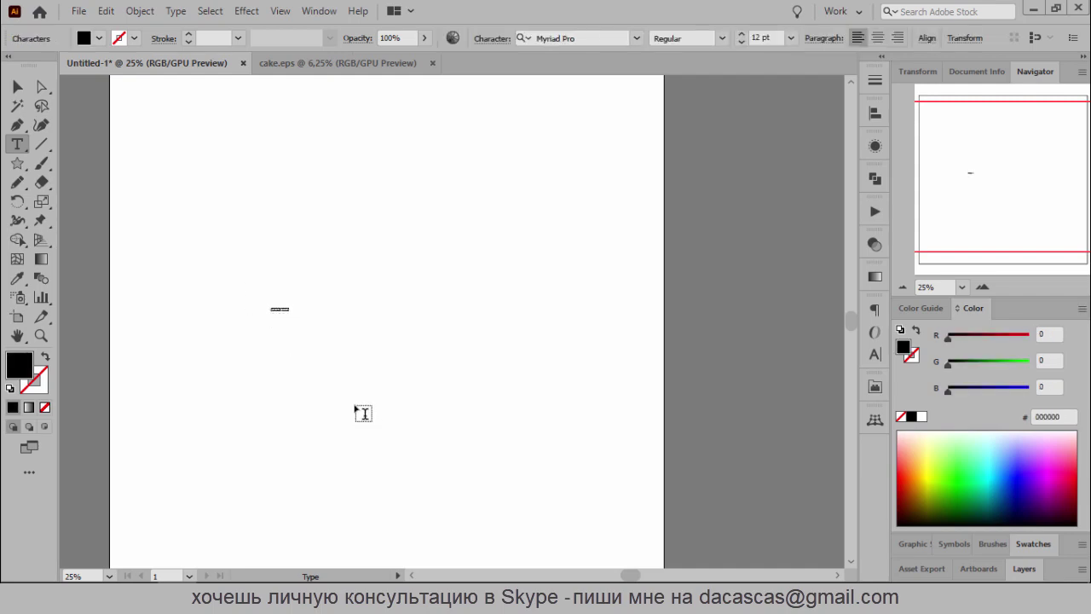
pyautogui.scroll(3, 277, 309)
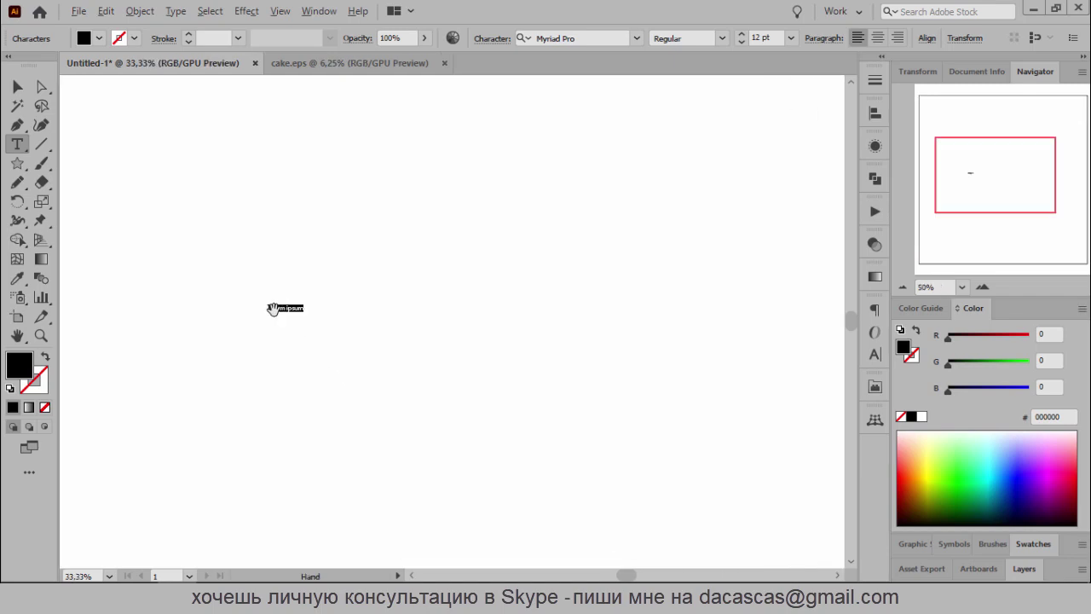
pyautogui.scroll(1, 290, 318)
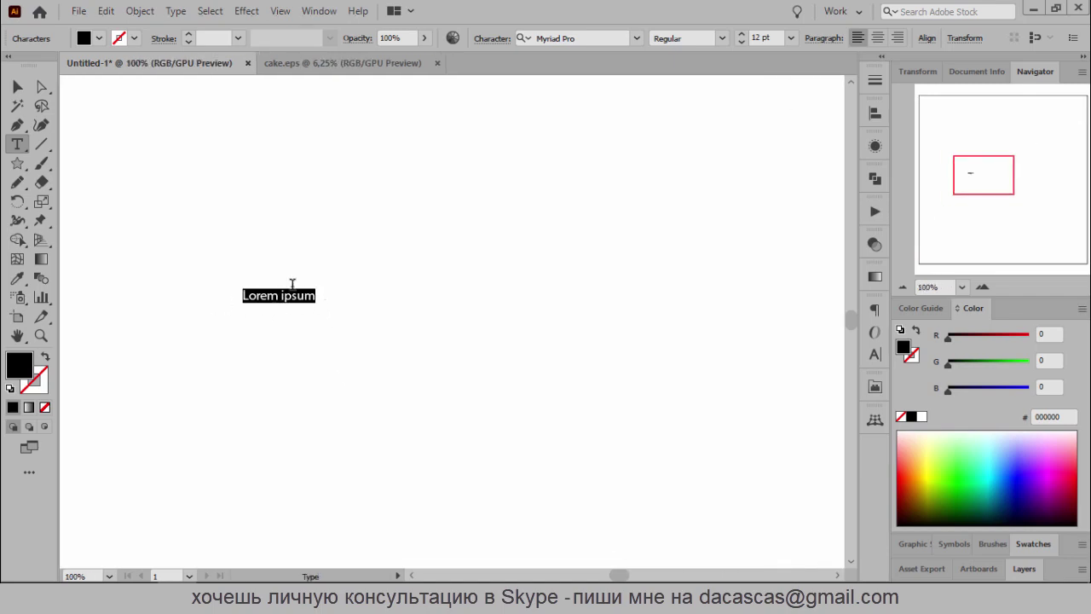
pyautogui.scroll(1, 287, 300)
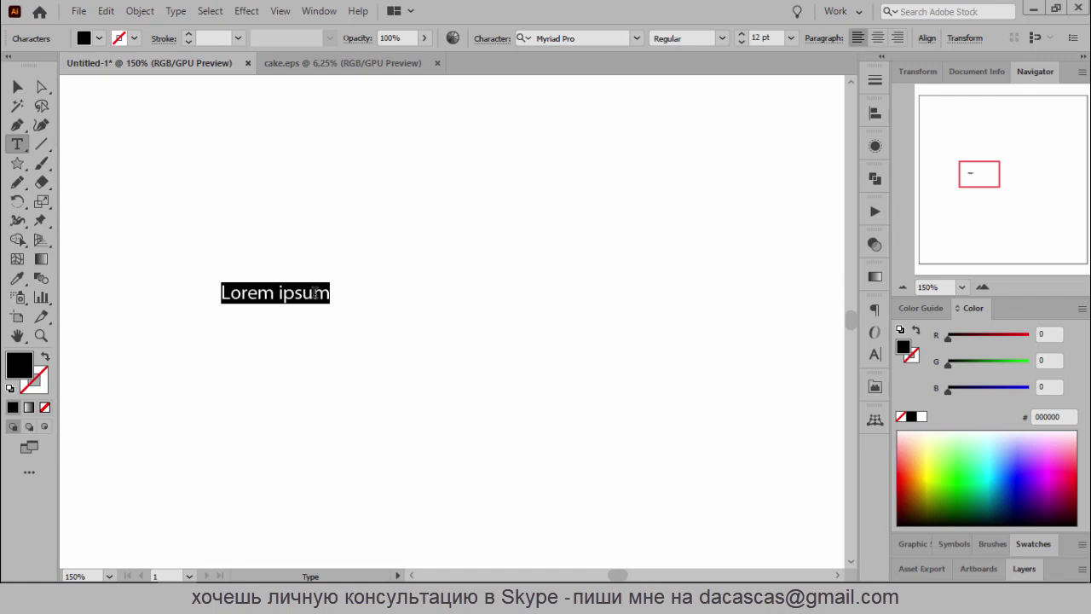
# Replace the Lorem ipsum placeholder with the text 'Cake Vector'
pyautogui.click(226, 294)
pyautogui.moveTo(223, 293); pyautogui.dragTo(330, 294)
pyautogui.click(249, 292)
pyautogui.click(233, 293)
pyautogui.click(250, 293)
pyautogui.press('Delete')
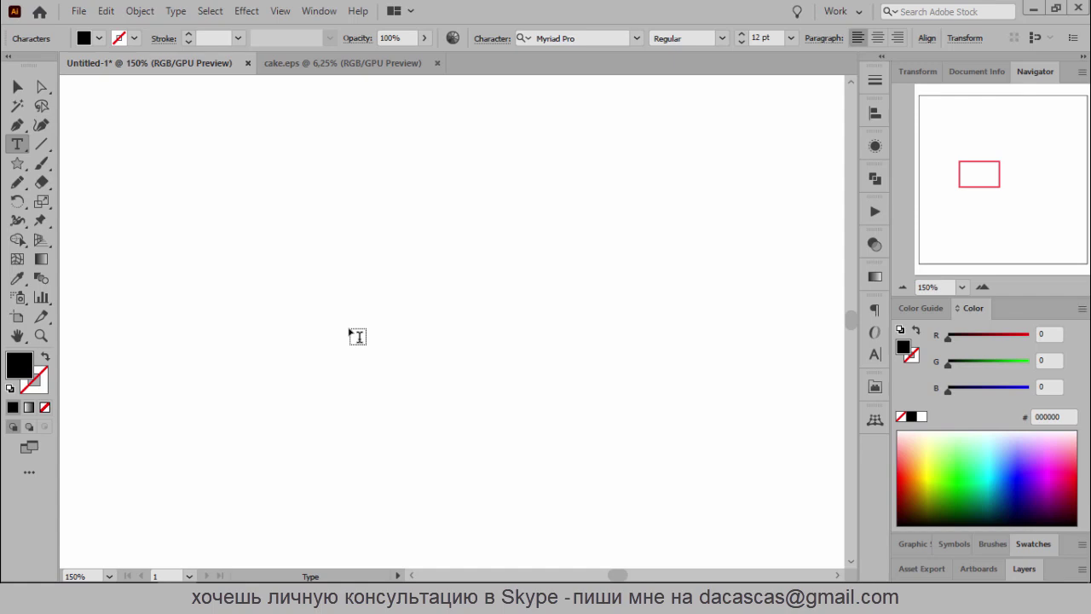
pyautogui.write('Cake')
pyautogui.write(' Vector')
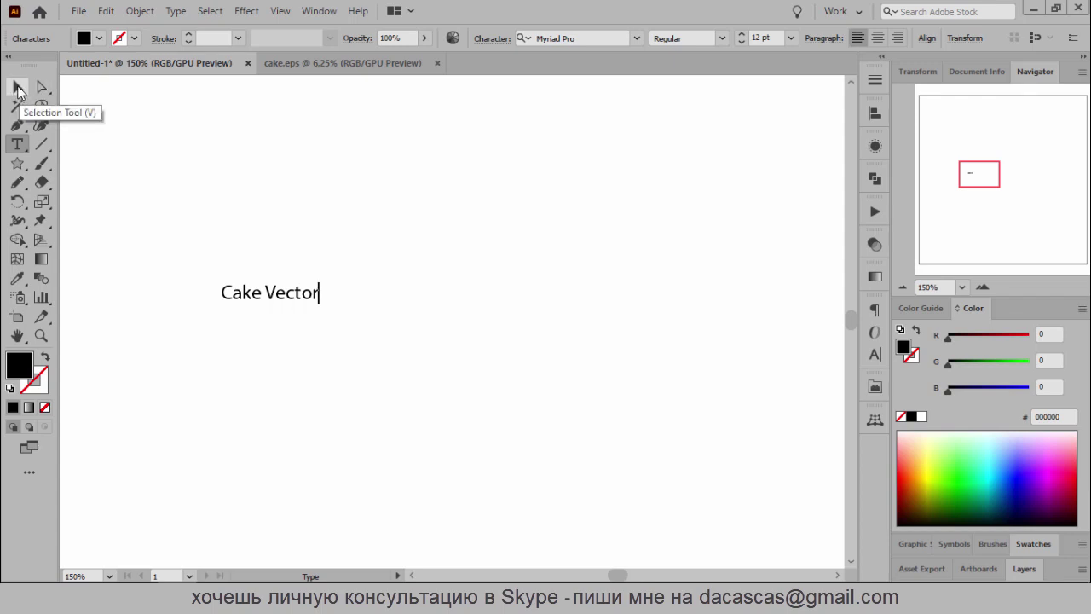
# Move the Cake Vector text toward the page centre and enlarge it proportionally
pyautogui.click(19, 89)
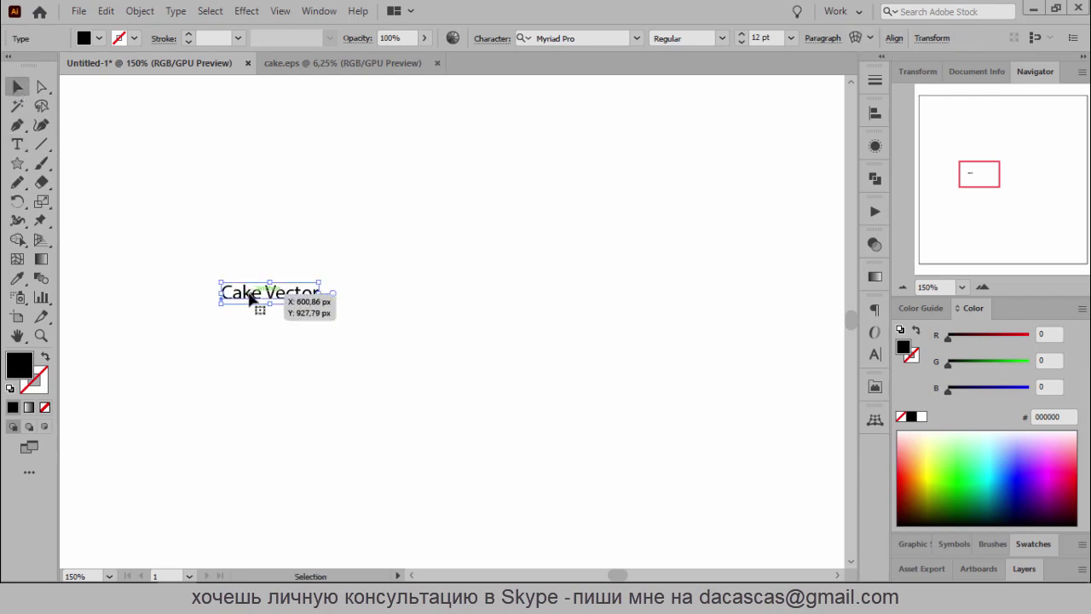
pyautogui.moveTo(251, 297)
pyautogui.mouseDown()
pyautogui.moveTo(500, 206)
pyautogui.moveTo(395, 319)
pyautogui.moveTo(415, 317)
pyautogui.moveTo(407, 213)
pyautogui.moveTo(419, 255)
pyautogui.moveTo(381, 370)
pyautogui.mouseUp()
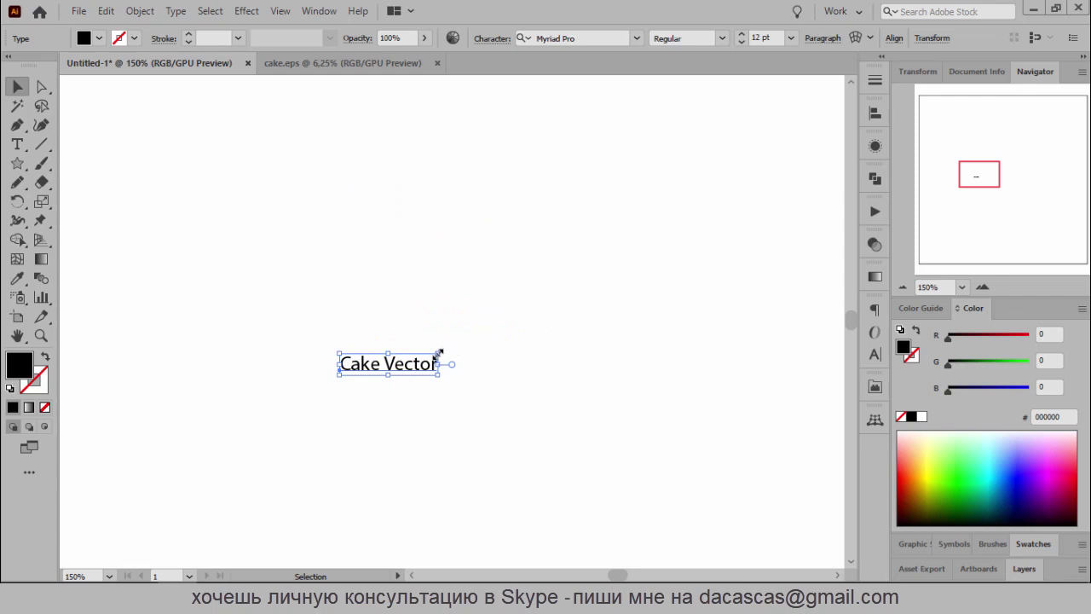
pyautogui.press('shift')
pyautogui.moveTo(439, 352); pyautogui.dragTo(672, 271)
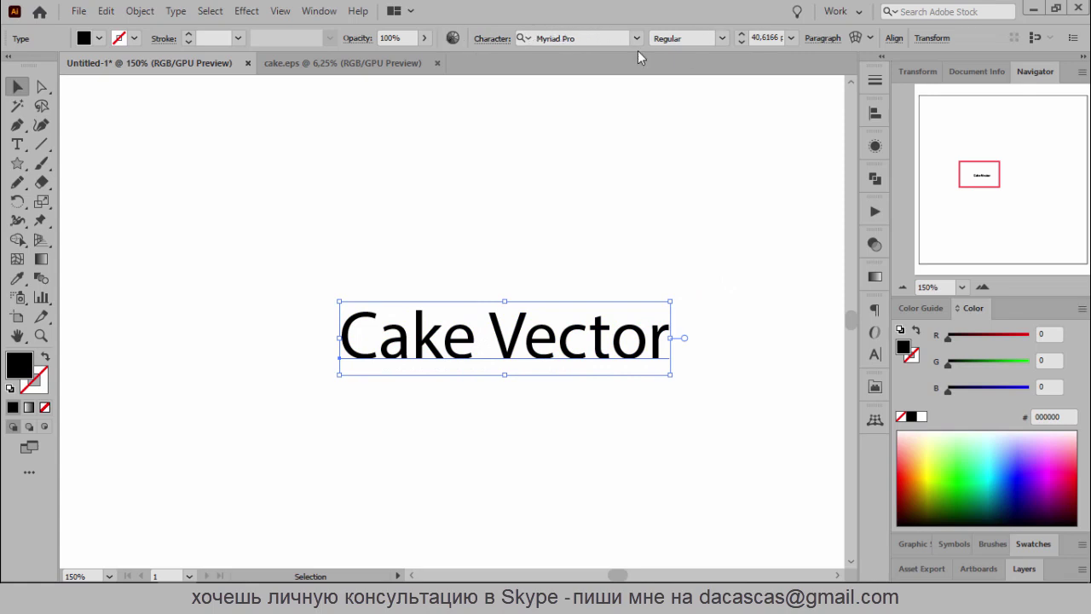
# Set the Cake Vector font size to 38 pt and shift it left of centre
pyautogui.click(742, 35)
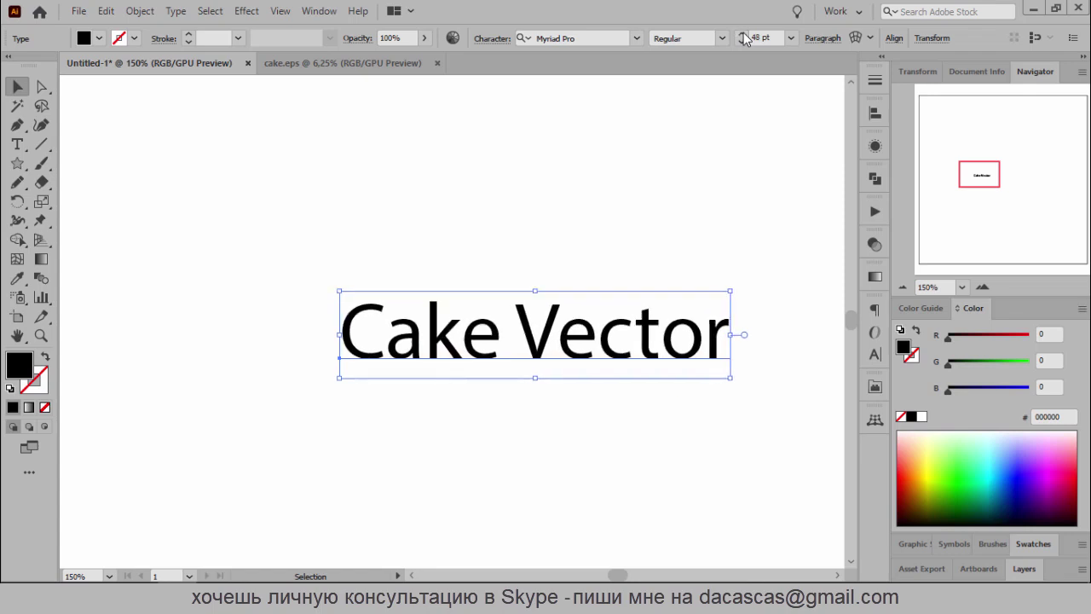
pyautogui.click(741, 40)
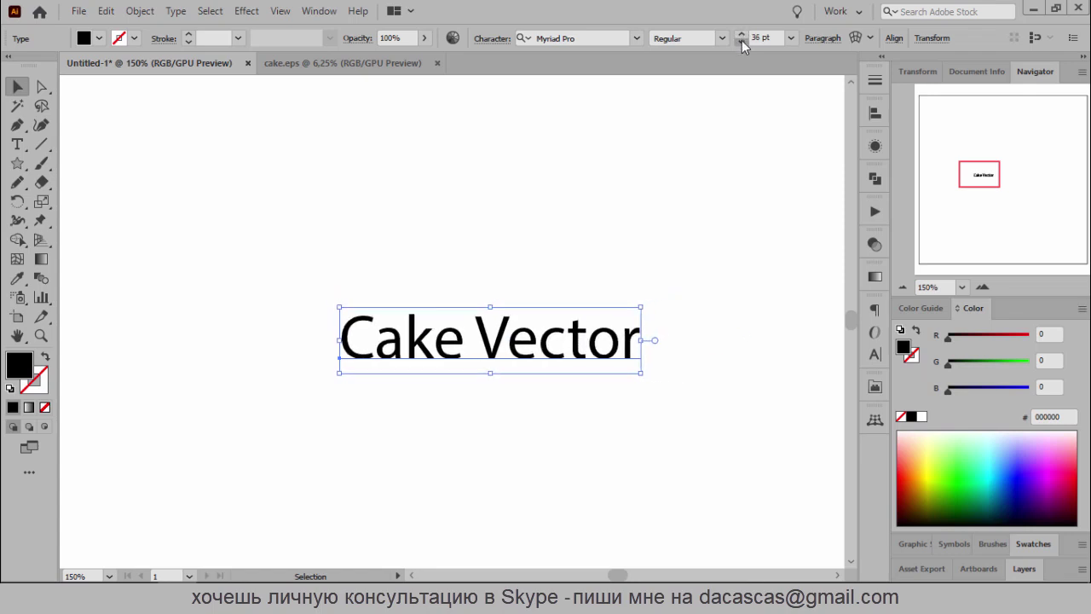
pyautogui.click(742, 35)
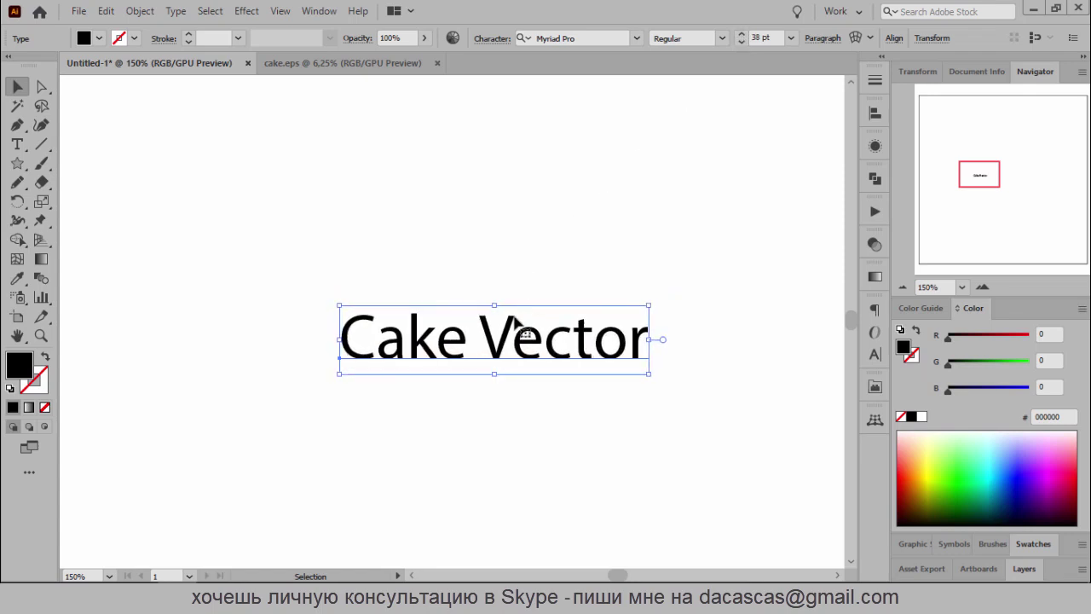
pyautogui.moveTo(509, 340)
pyautogui.mouseDown()
pyautogui.moveTo(365, 363)
pyautogui.moveTo(397, 317)
pyautogui.mouseUp()
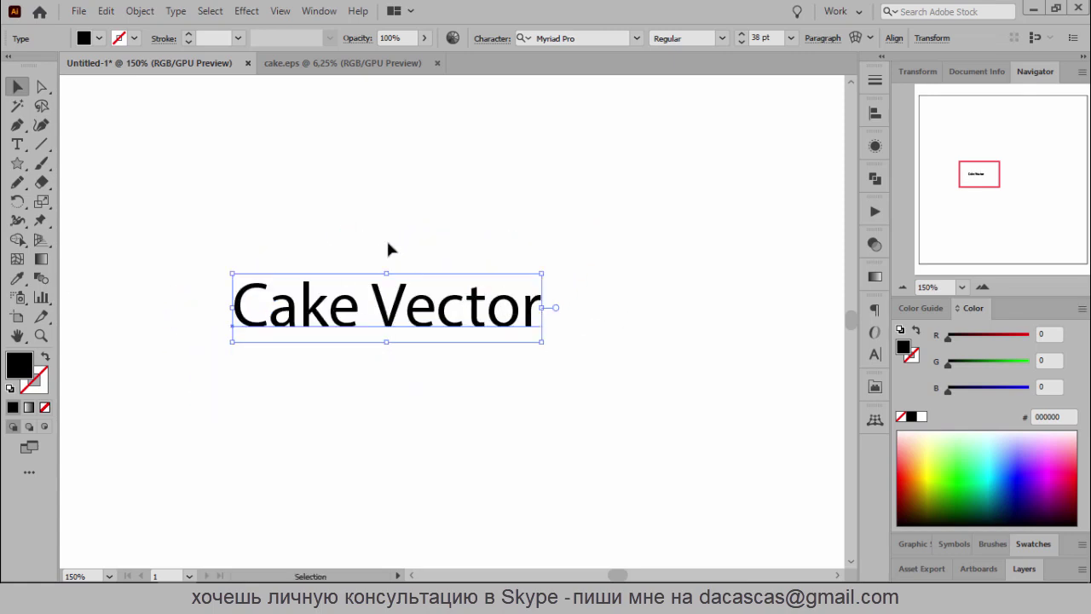
# Apply an Arc warp effect to the Cake Vector text and preview the Arch style
pyautogui.click(247, 11)
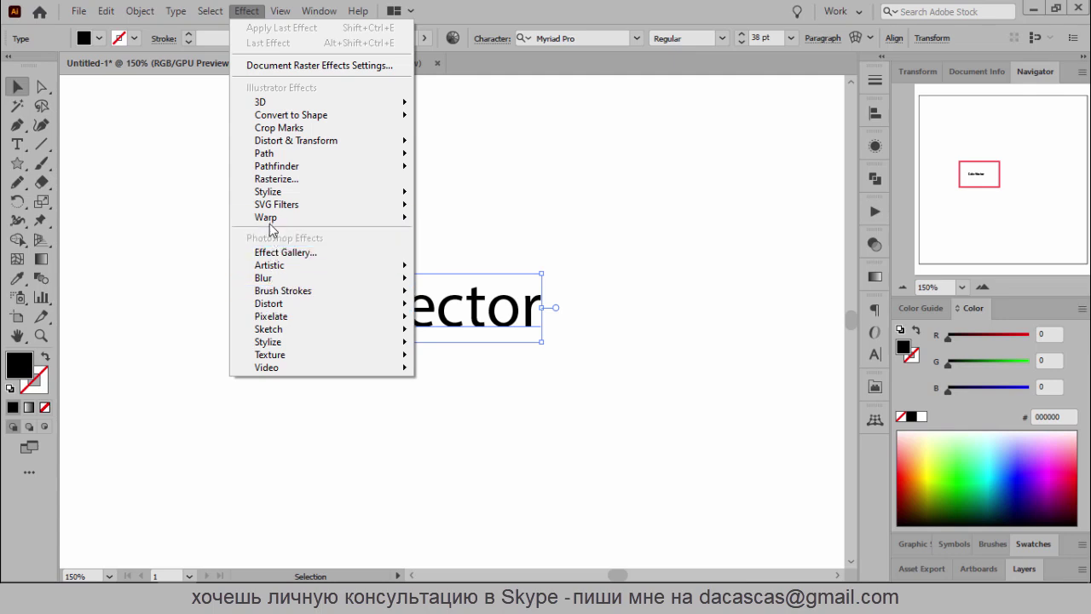
pyautogui.moveTo(266, 217)
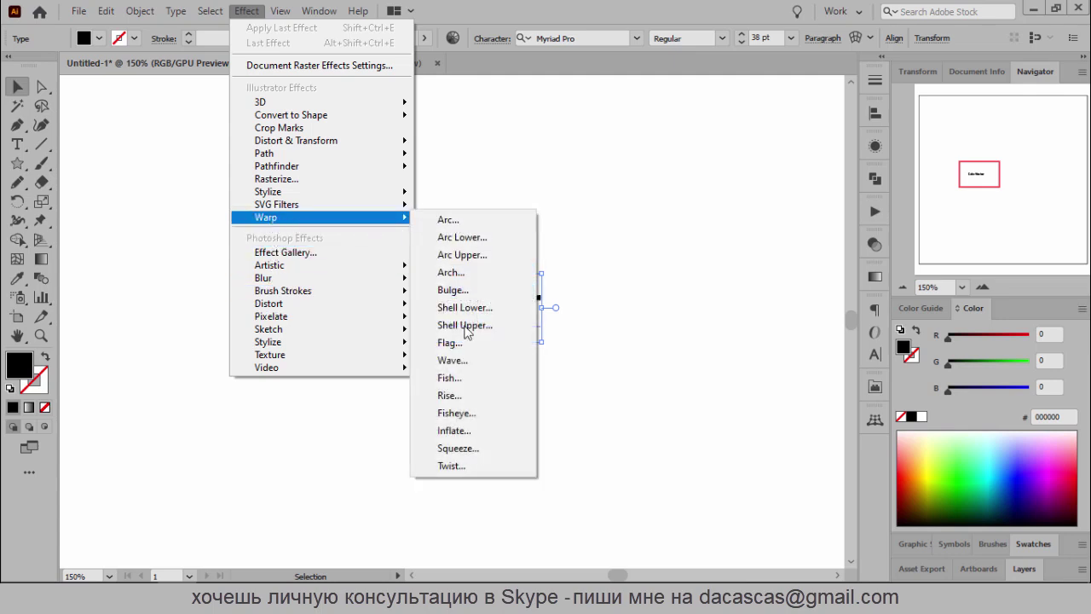
pyautogui.click(492, 230)
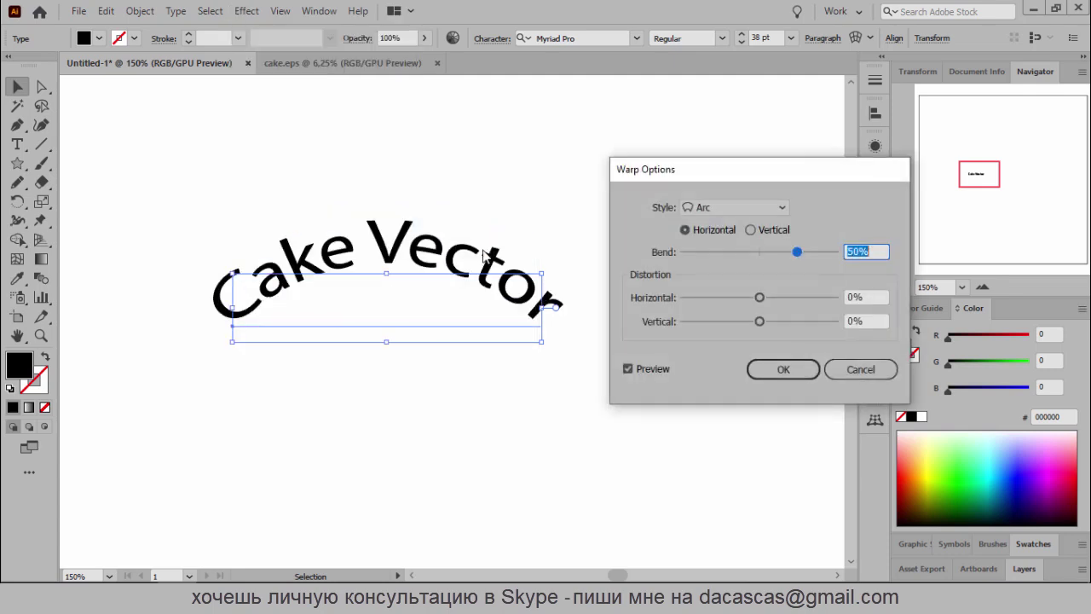
pyautogui.moveTo(765, 175); pyautogui.dragTo(708, 118)
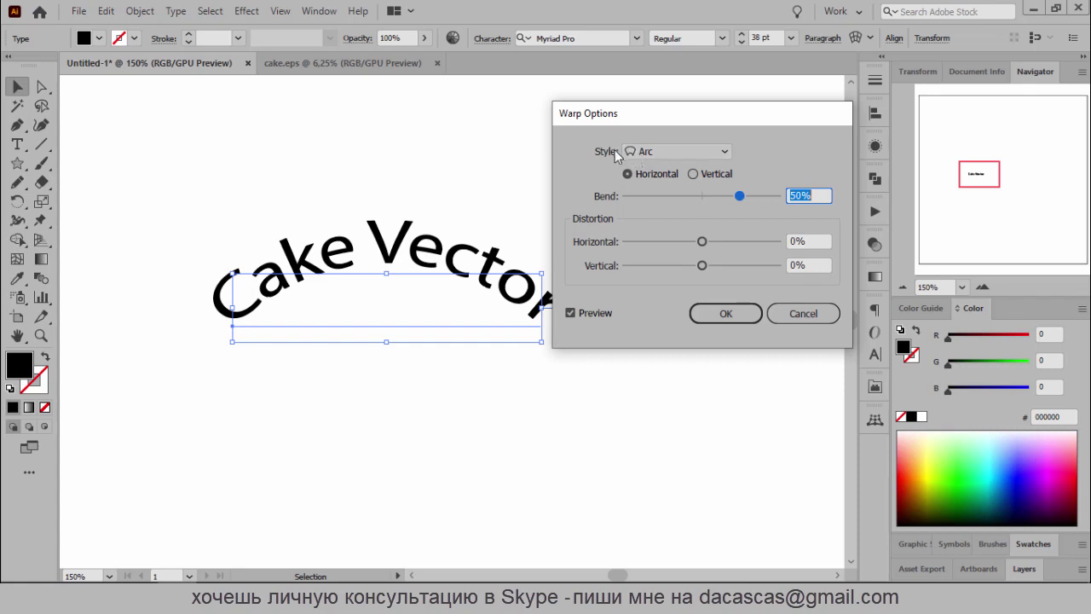
pyautogui.click(727, 151)
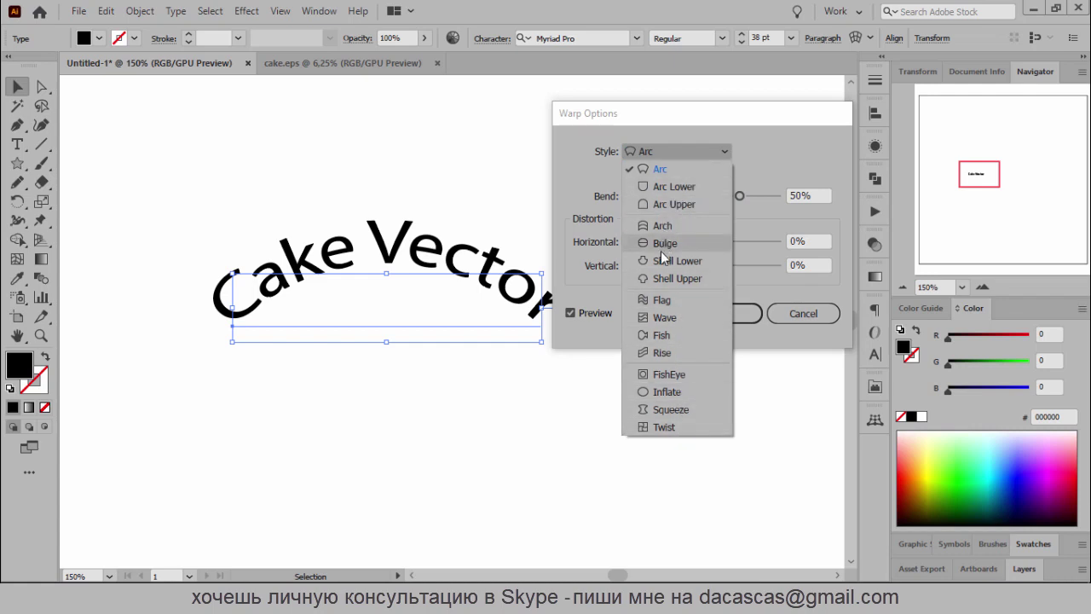
pyautogui.click(663, 227)
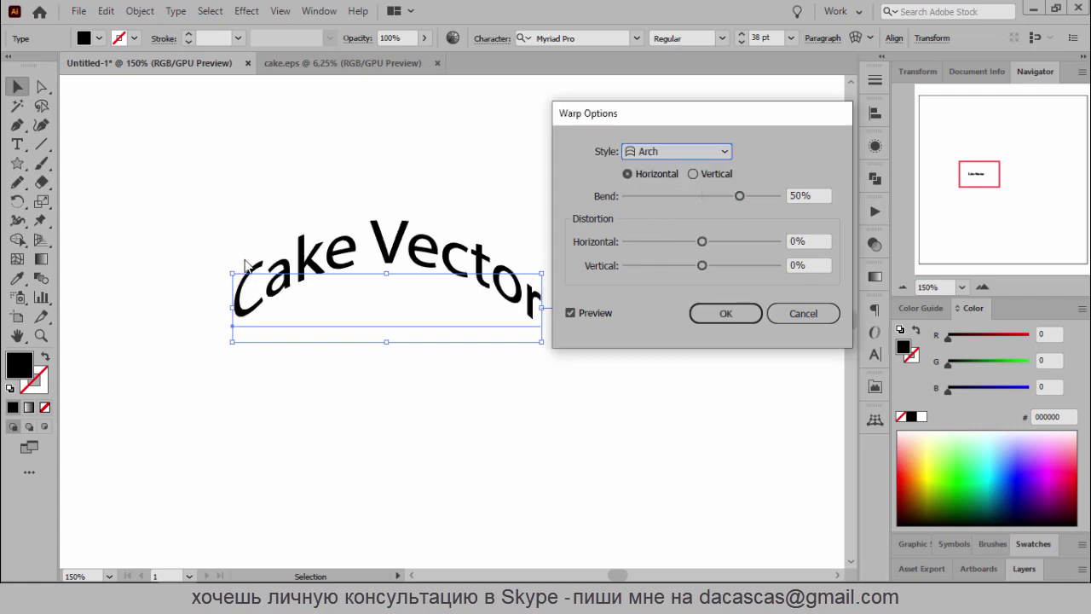
pyautogui.click(726, 152)
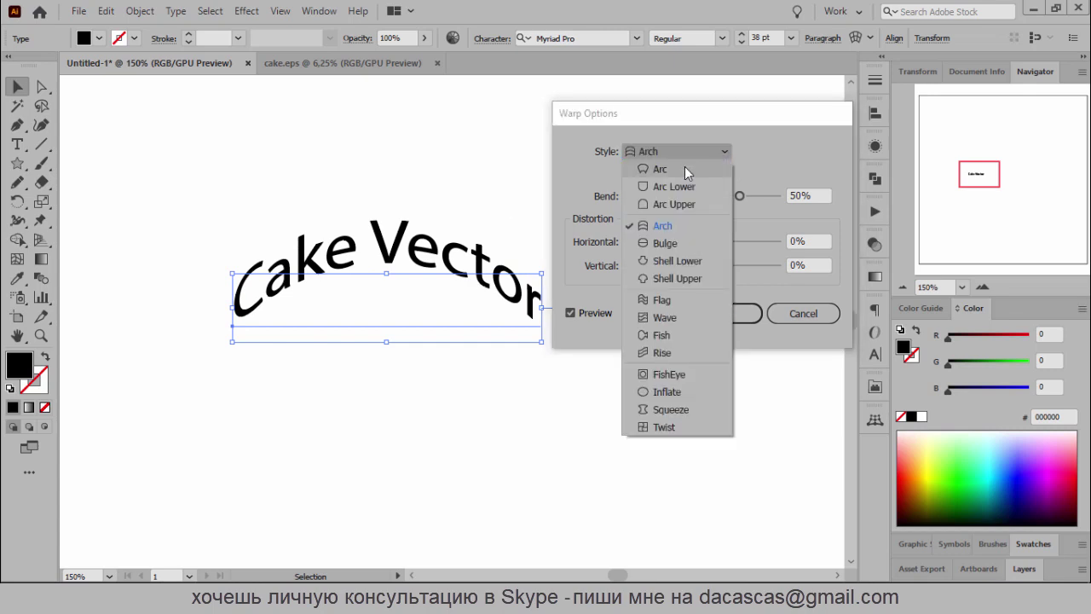
pyautogui.click(685, 169)
# Preview the Arc Upper and Flag warp styles, then return to Arc
pyautogui.click(722, 154)
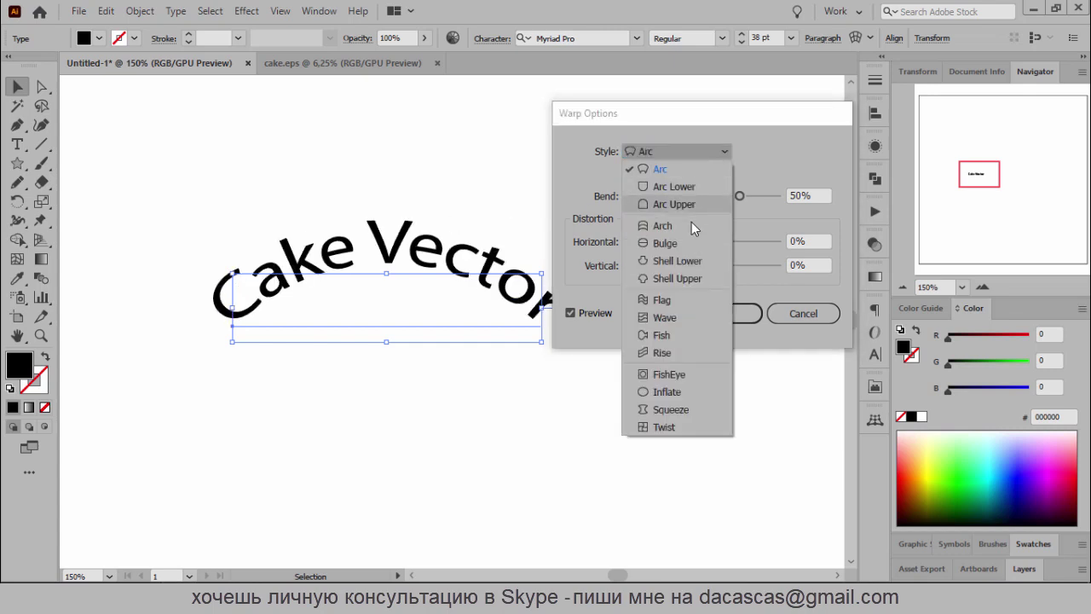
pyautogui.click(689, 202)
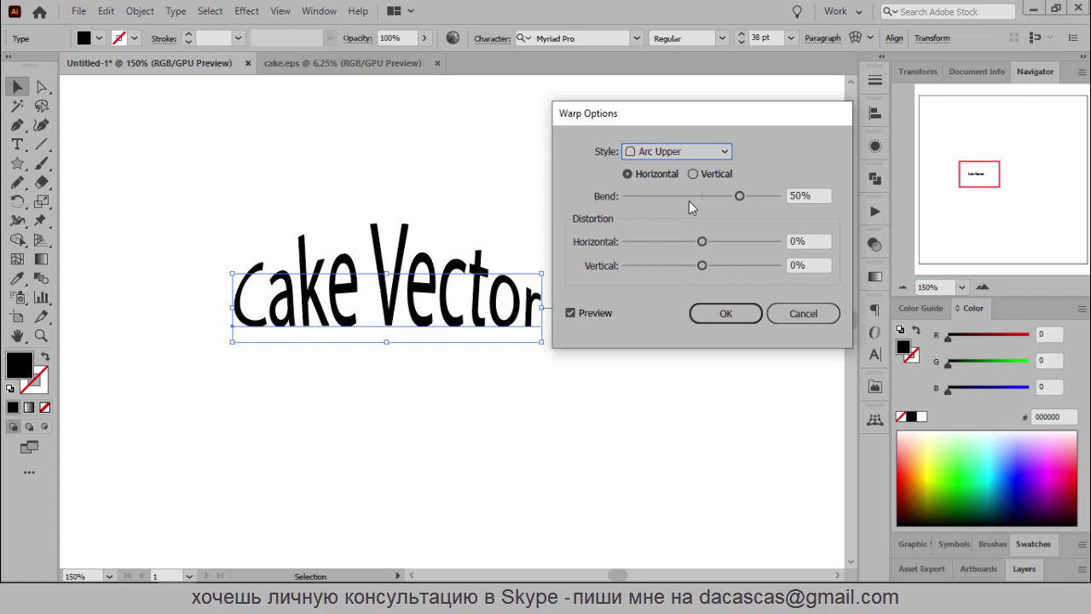
pyautogui.click(715, 156)
pyautogui.click(656, 299)
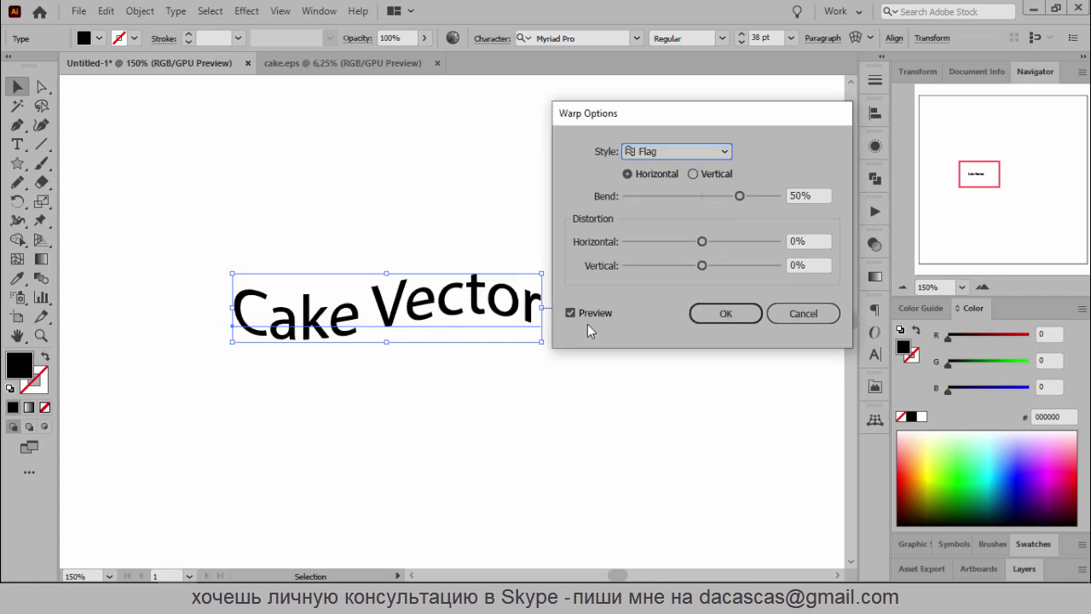
pyautogui.click(720, 152)
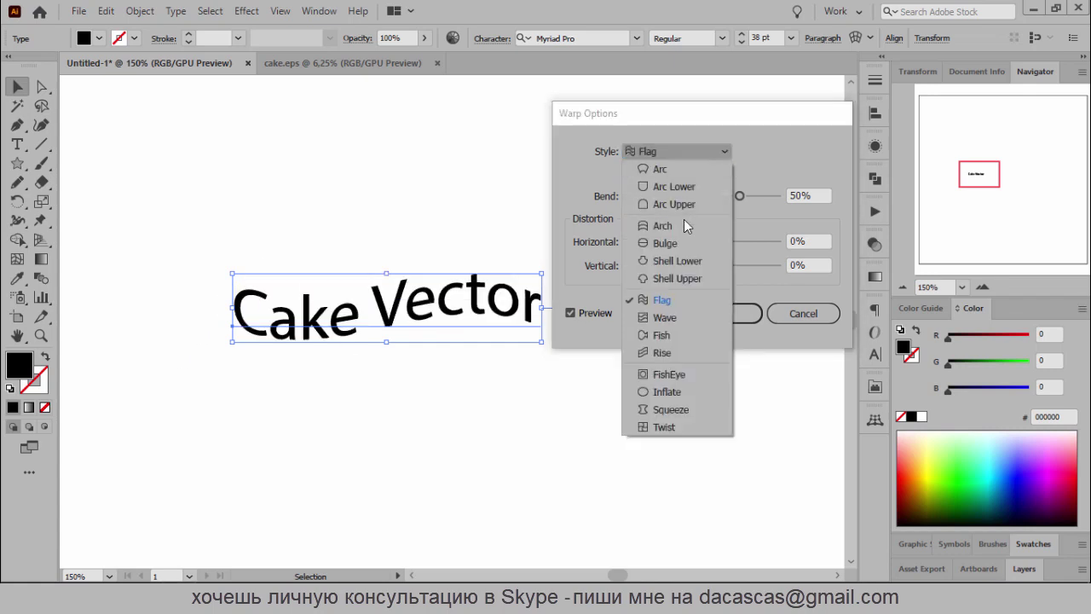
pyautogui.click(684, 168)
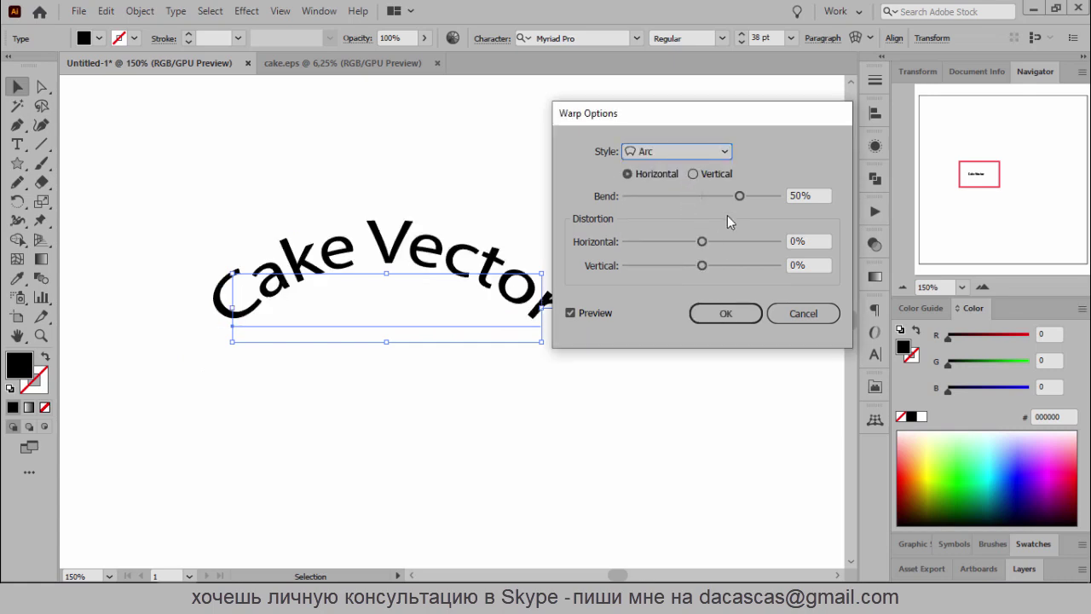
# Set the Arc warp bend to 25% and apply it to the label
pyautogui.moveTo(740, 196); pyautogui.dragTo(722, 197)
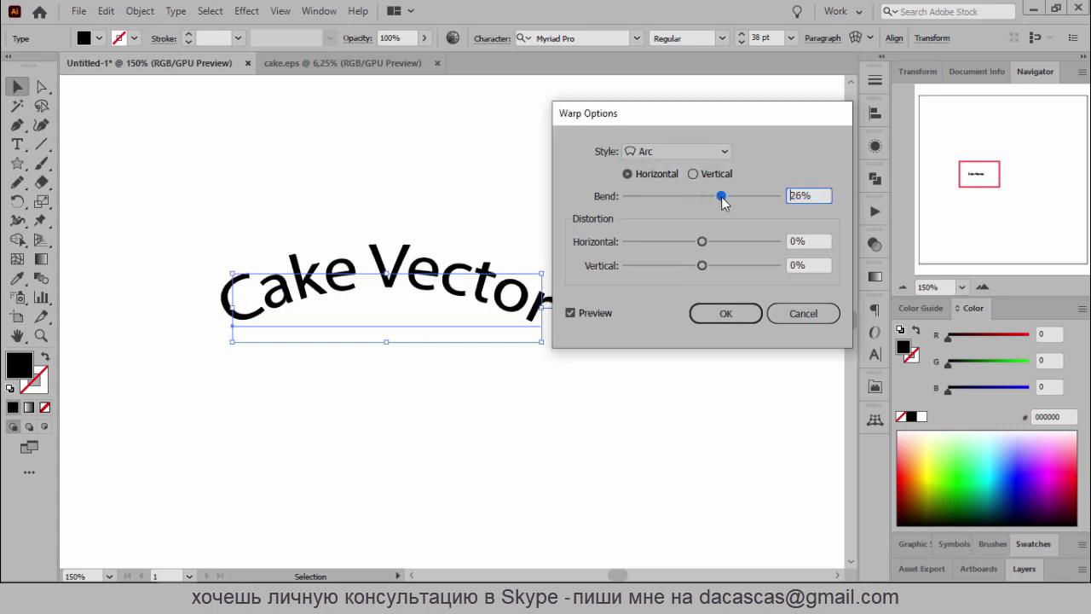
pyautogui.click(729, 314)
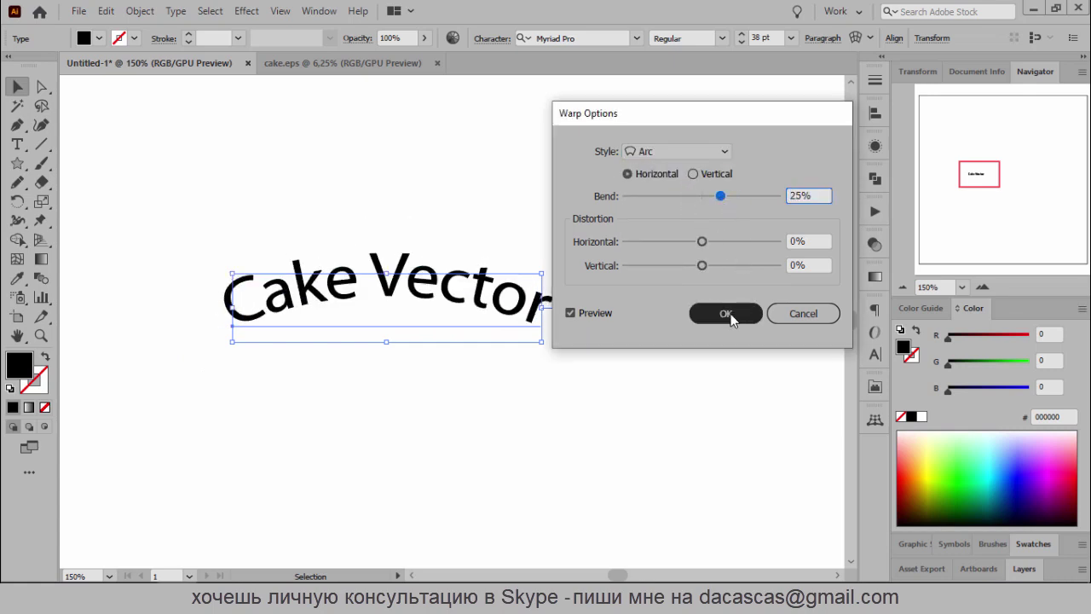
pyautogui.moveTo(370, 304); pyautogui.dragTo(392, 309)
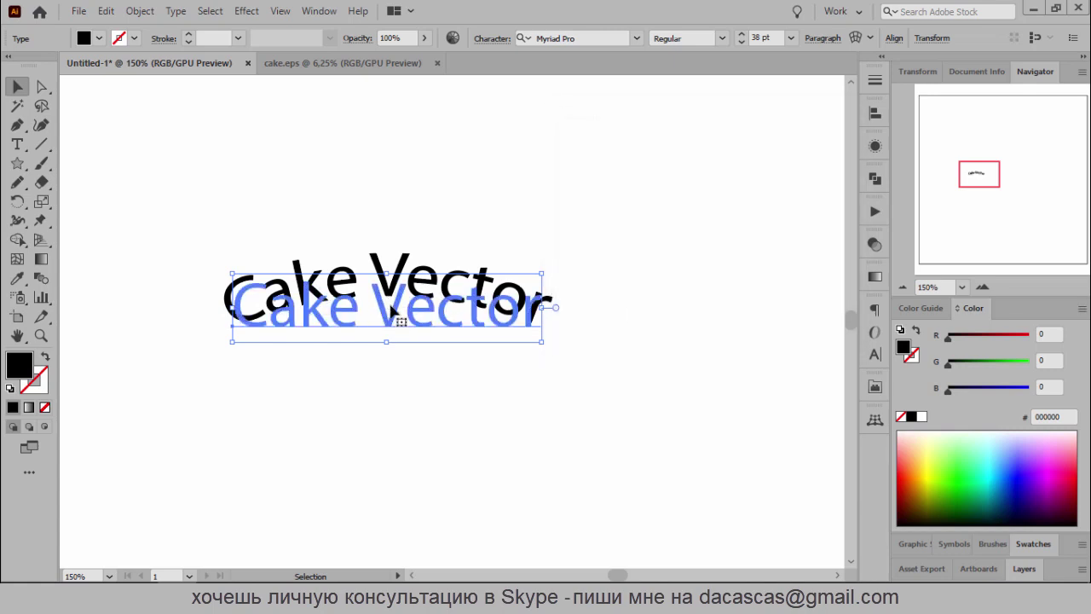
pyautogui.moveTo(392, 309); pyautogui.dragTo(370, 304)
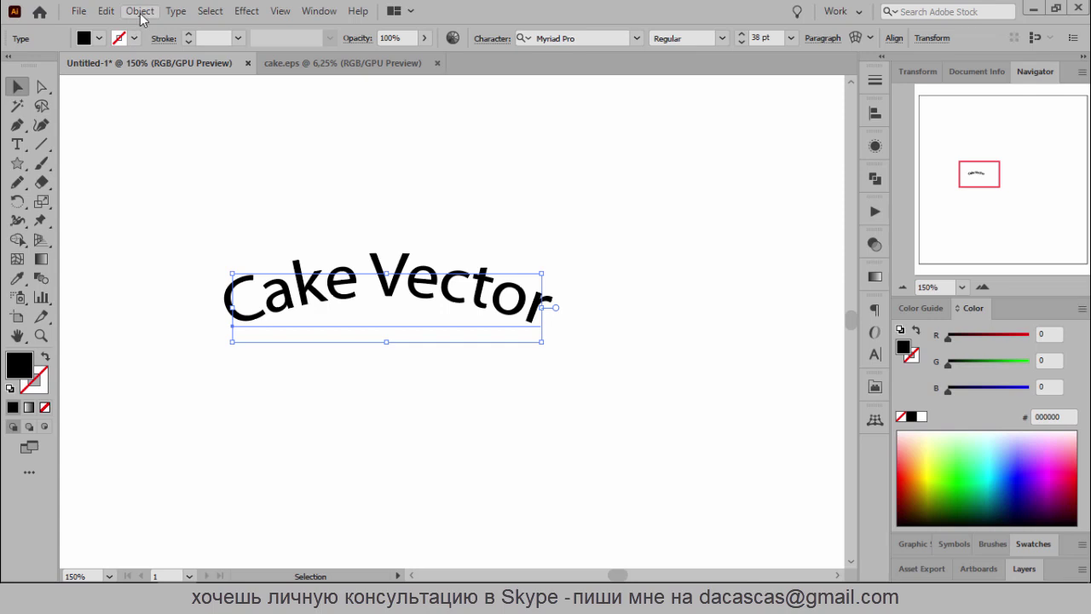
pyautogui.click(140, 11)
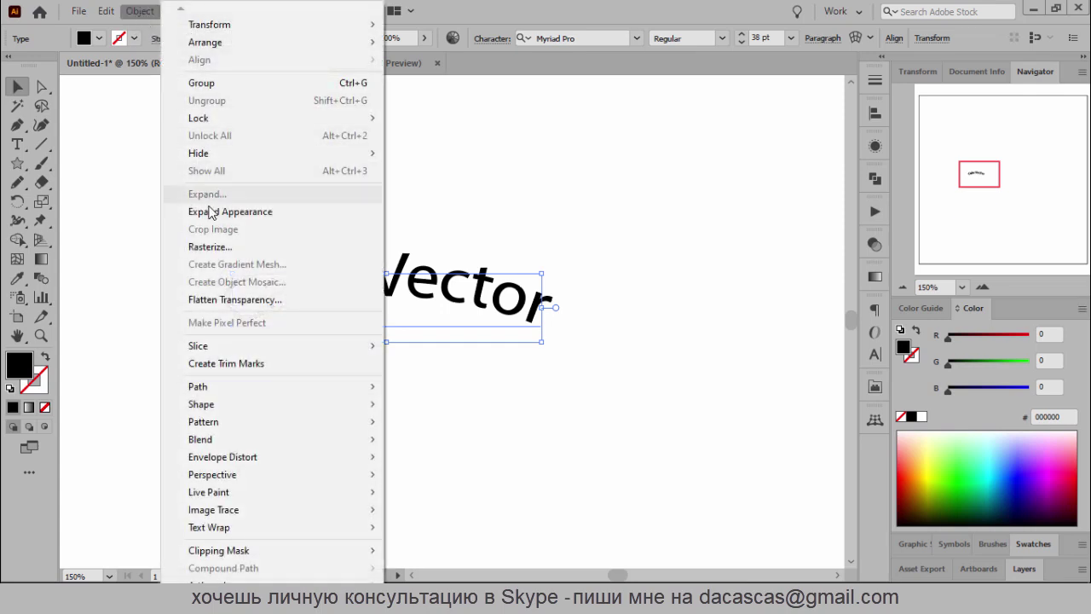
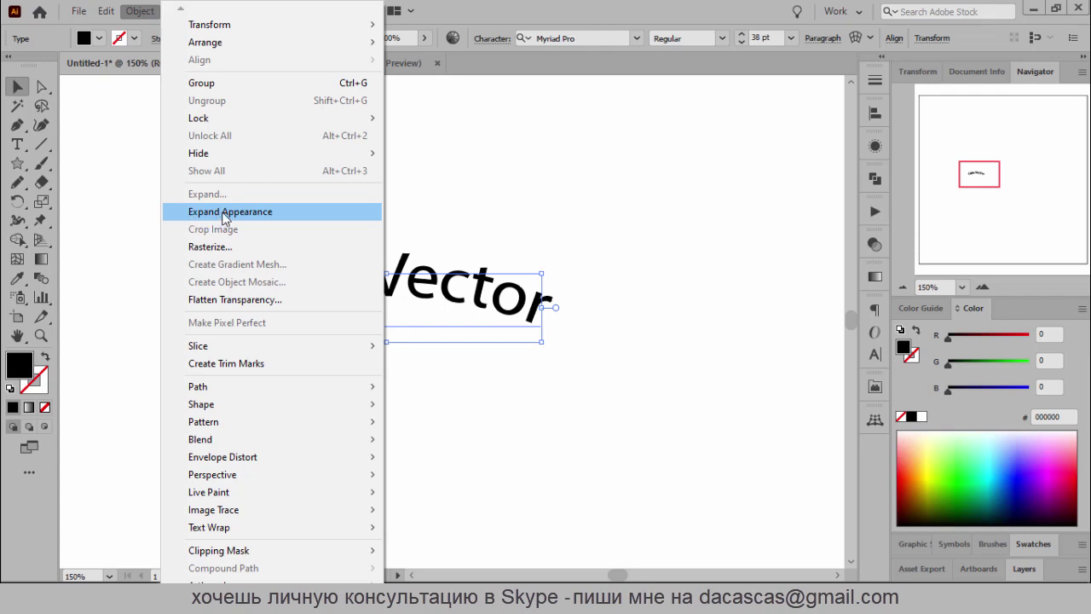
# Expand the warped Cake Vector text into outline paths and check the V's anchor points
pyautogui.click(212, 213)
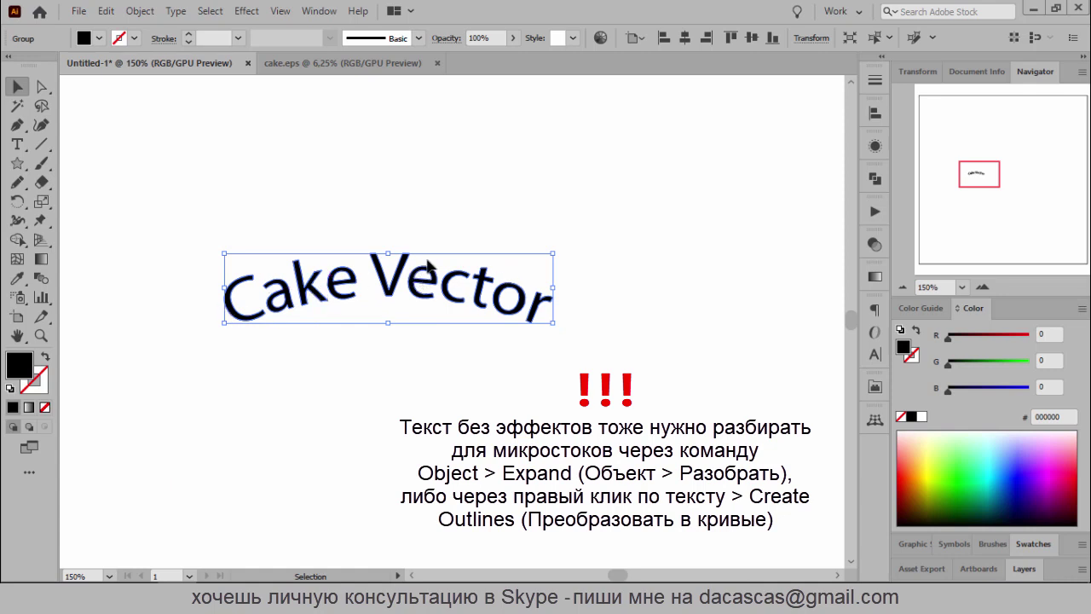
pyautogui.press('a')
pyautogui.moveTo(415, 258); pyautogui.dragTo(388, 286)
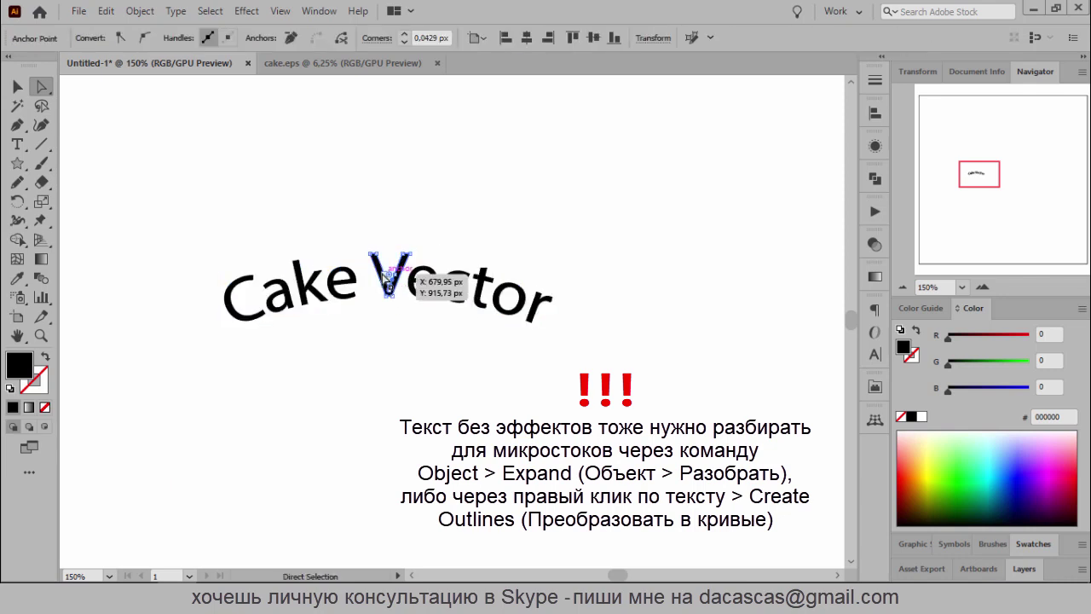
pyautogui.press('v')
pyautogui.click(472, 155)
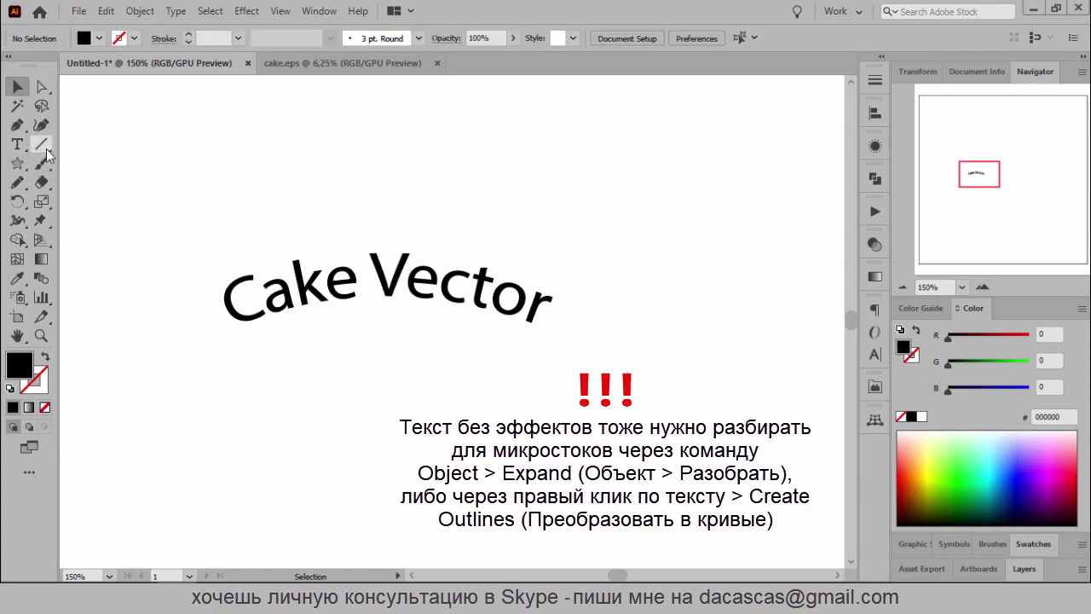
# Draw a 119 px circle below the Cake Vector lettering with a black outline and no fill
pyautogui.moveTo(44, 150)
pyautogui.mouseDown()
pyautogui.moveTo(98, 163)
pyautogui.moveTo(102, 182)
pyautogui.mouseUp()
pyautogui.click(24, 168)
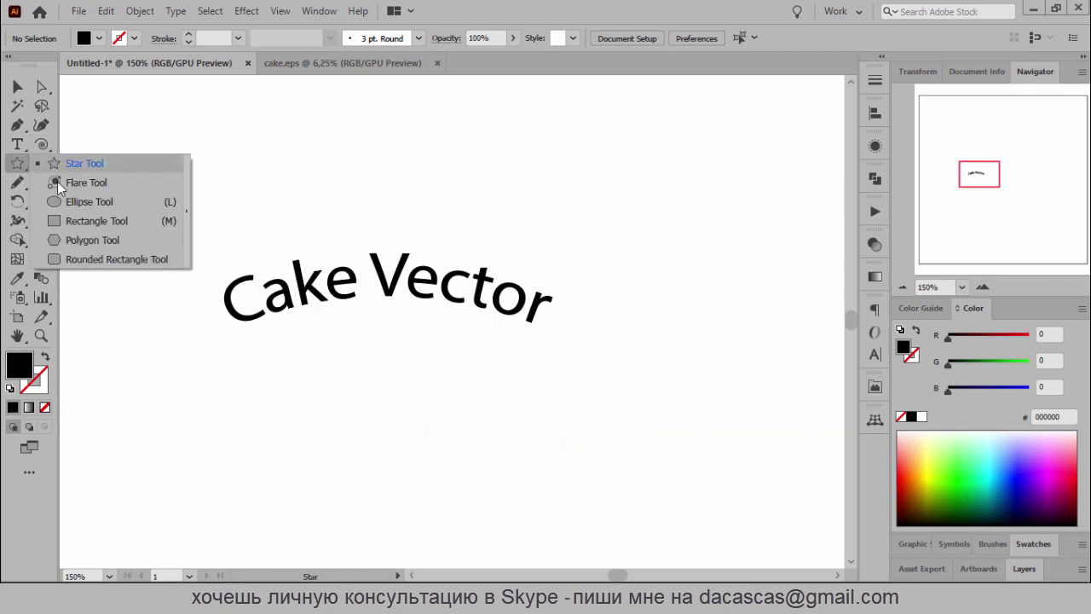
pyautogui.moveTo(23, 164); pyautogui.dragTo(70, 196)
pyautogui.scroll(-1, 421, 397)
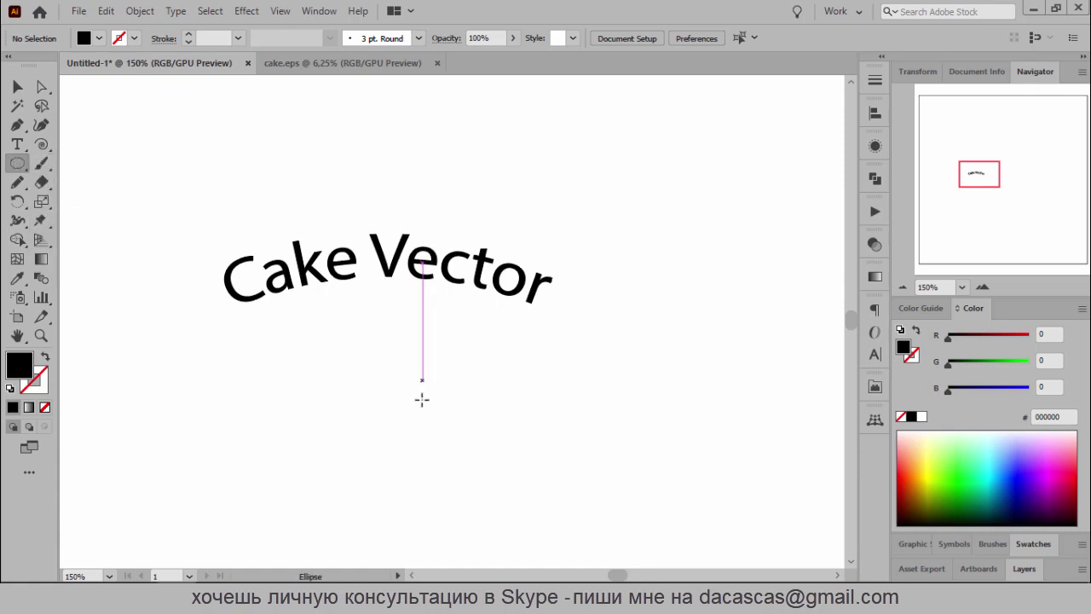
pyautogui.scroll(-5, 422, 398)
pyautogui.moveTo(384, 341); pyautogui.dragTo(510, 466)
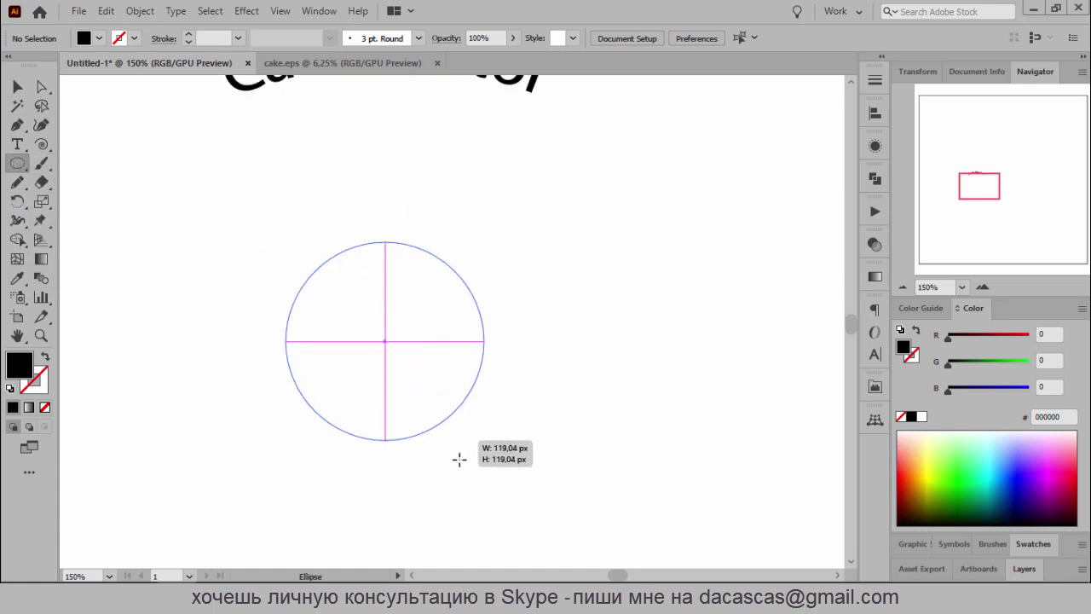
pyautogui.click(46, 357)
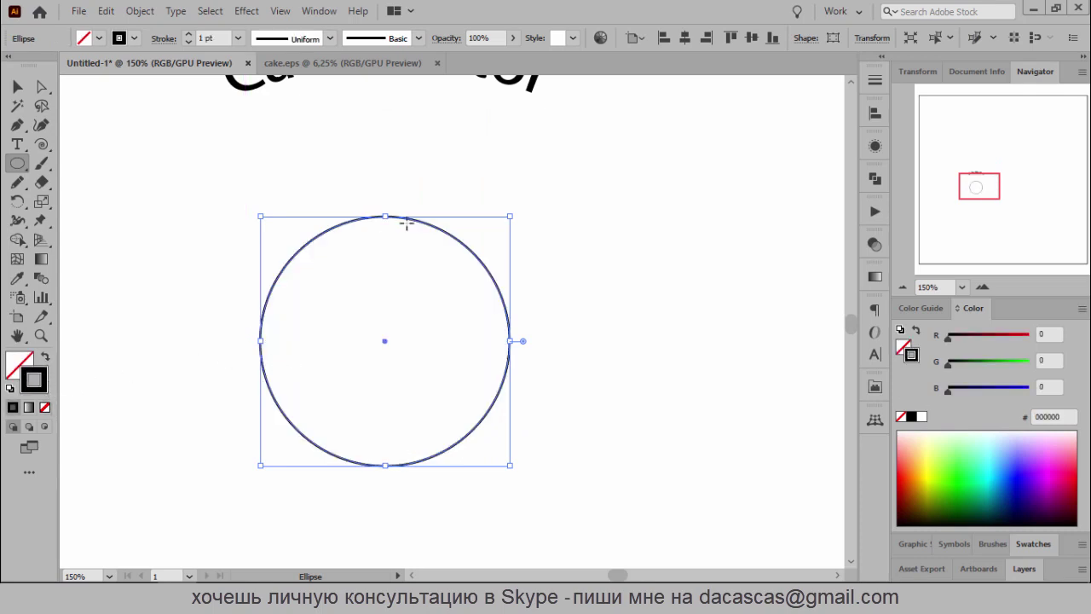
pyautogui.press('c')
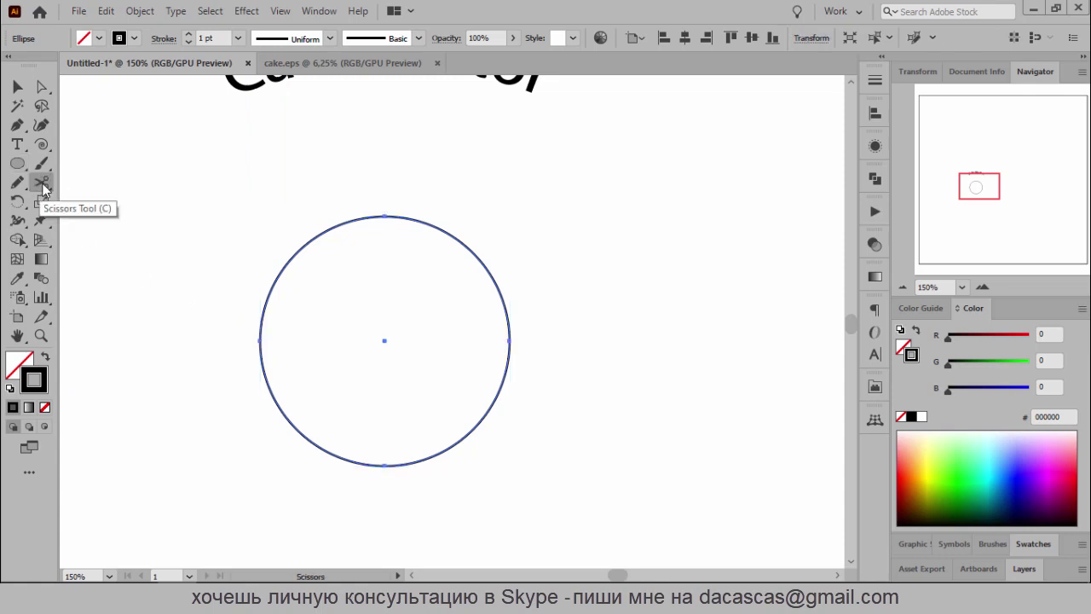
# Cut the circle at its left and right anchors and delete the bottom half
pyautogui.click(260, 340)
pyautogui.click(510, 341)
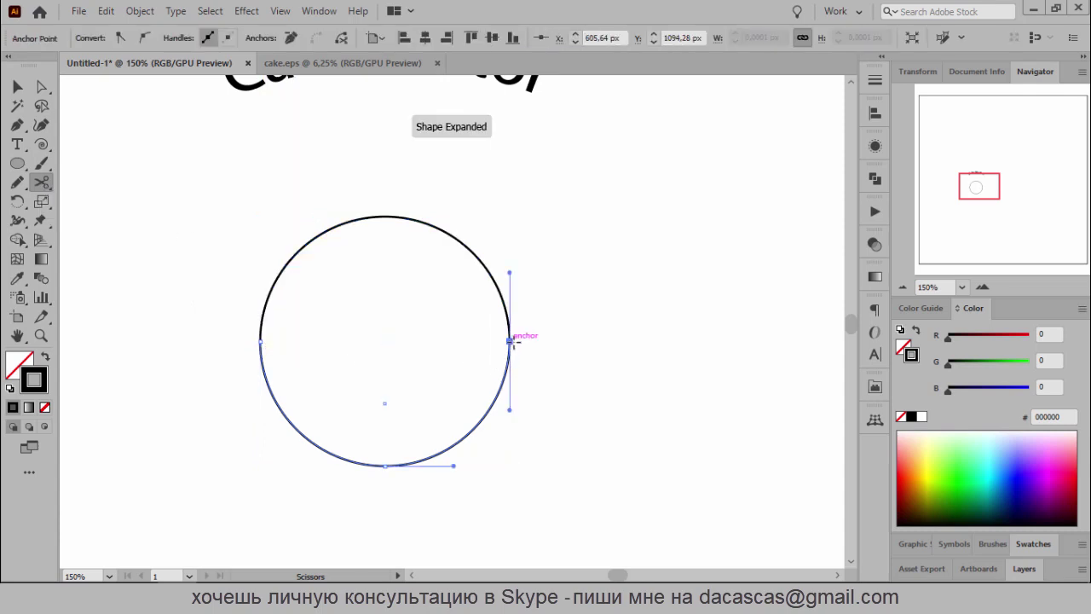
pyautogui.press('v')
pyautogui.click(553, 353)
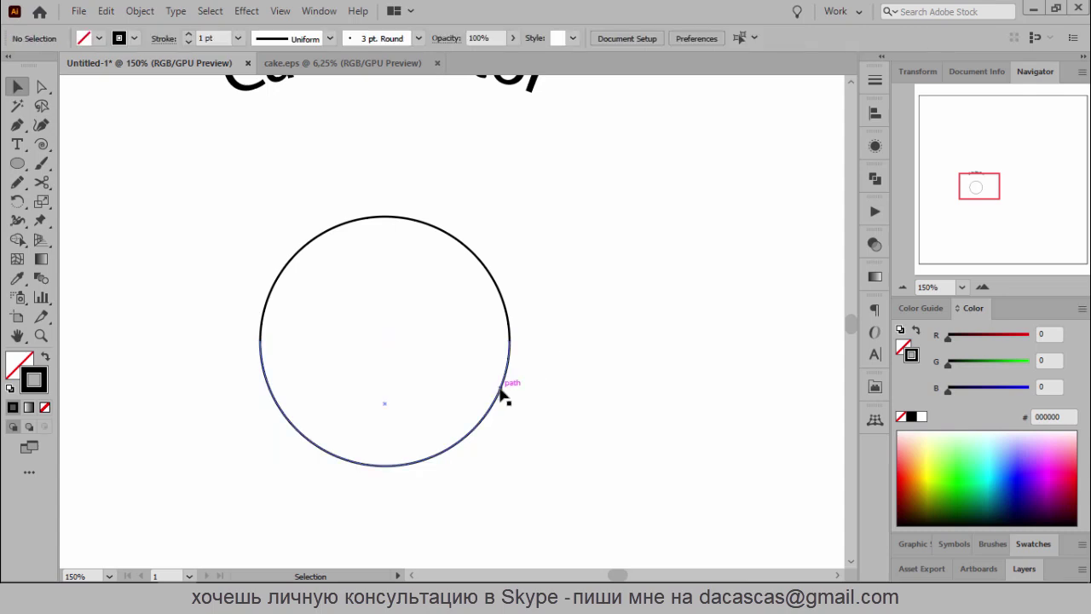
pyautogui.moveTo(500, 390); pyautogui.dragTo(694, 420)
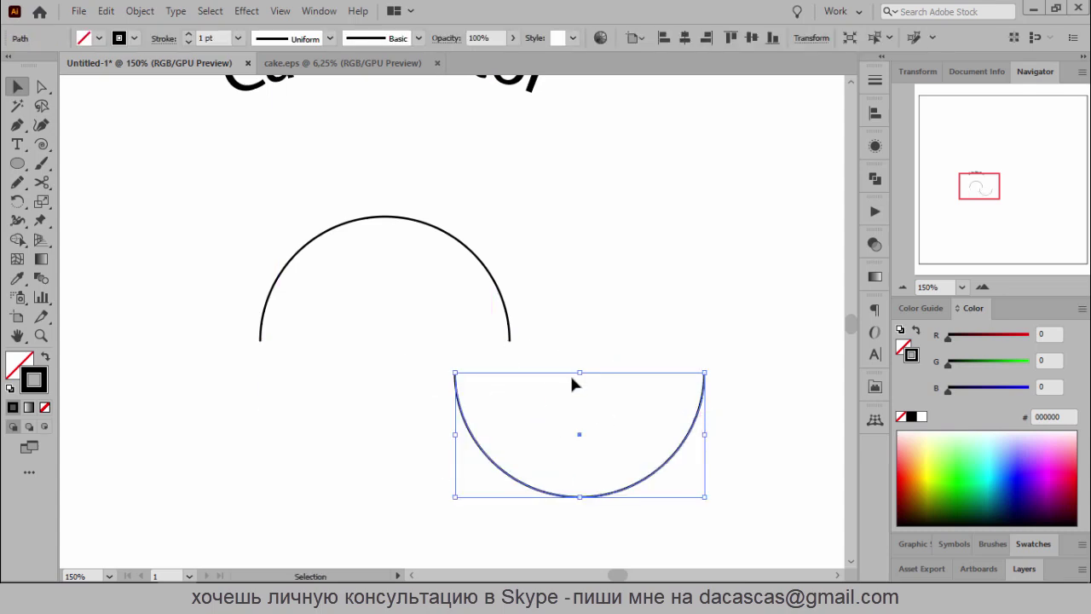
pyautogui.press('Delete')
# Give the remaining top arc a white fill and zoom out to view the whole artboard
pyautogui.click(511, 330)
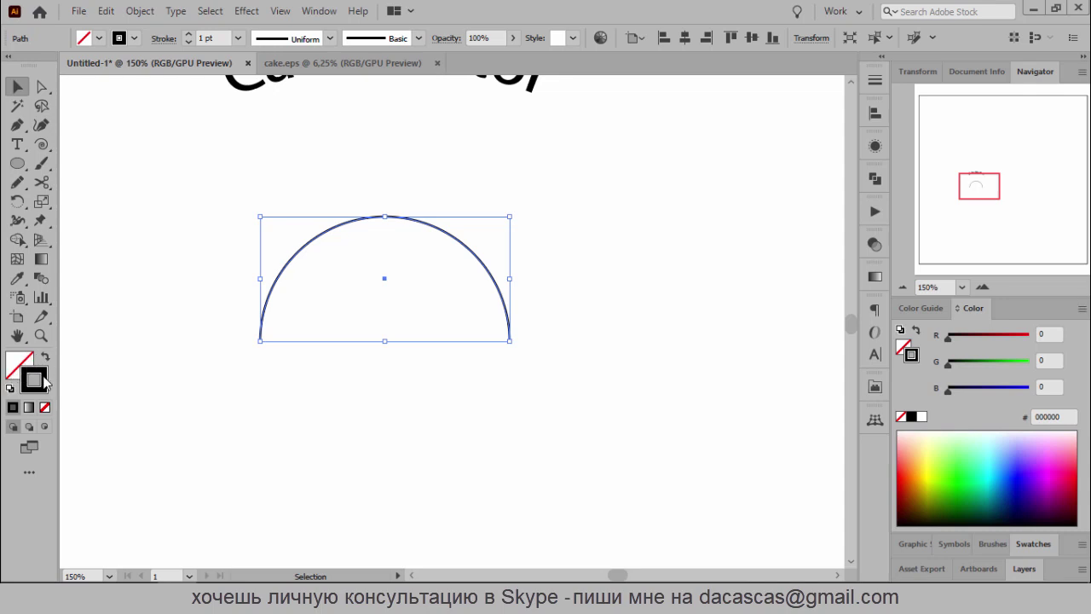
pyautogui.press('x')
pyautogui.click(921, 417)
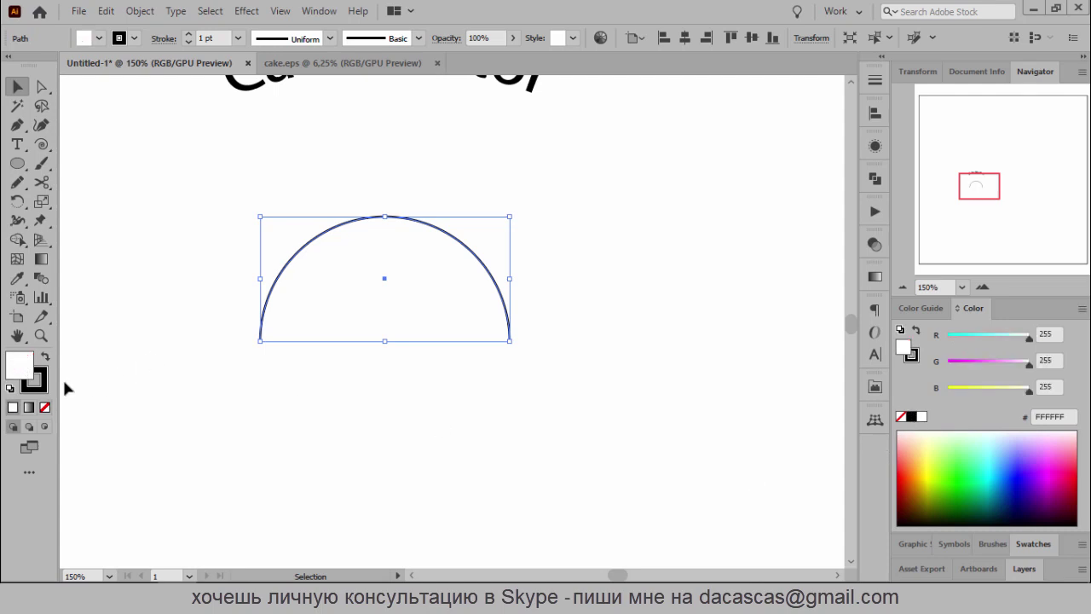
pyautogui.click(43, 388)
pyautogui.hotkey('ctrl', '1')
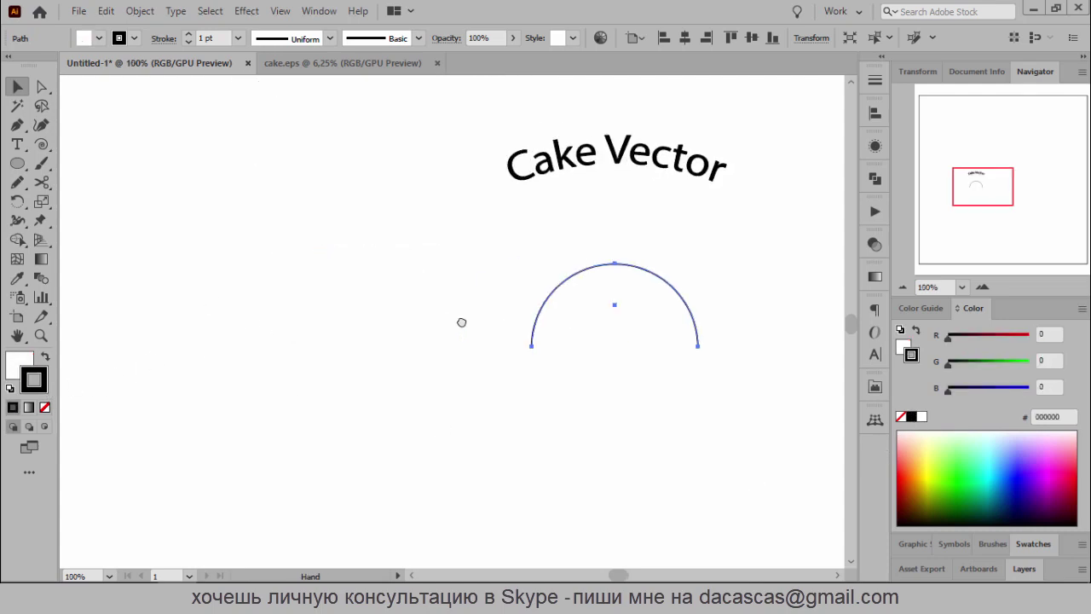
pyautogui.hotkey('ctrl', '-')
pyautogui.hotkey('ctrl', '-')
pyautogui.hscroll(-3, 670, 335)
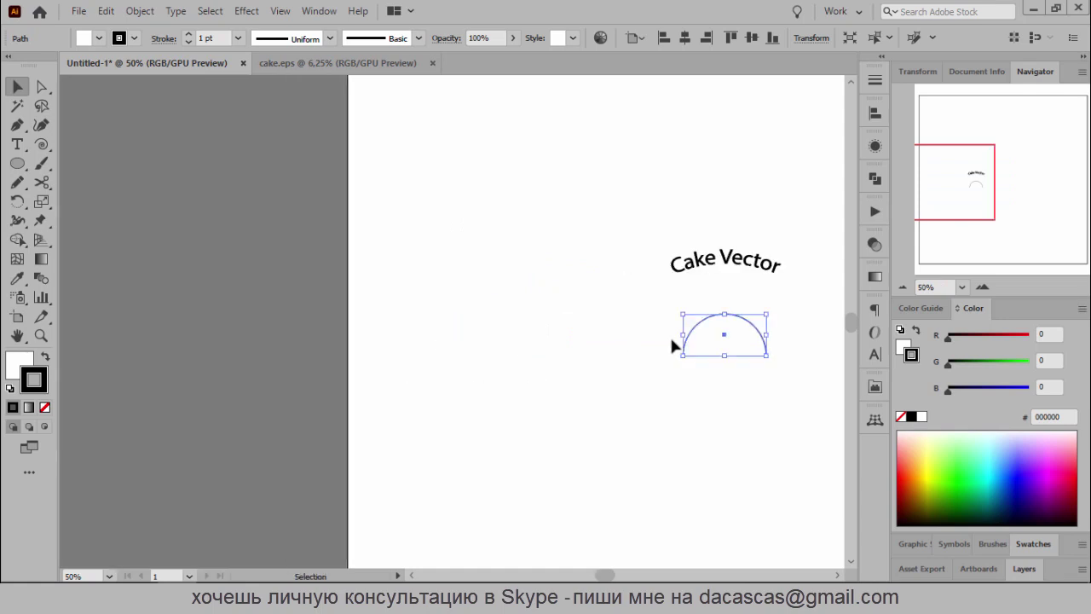
pyautogui.moveTo(688, 332); pyautogui.dragTo(224, 335)
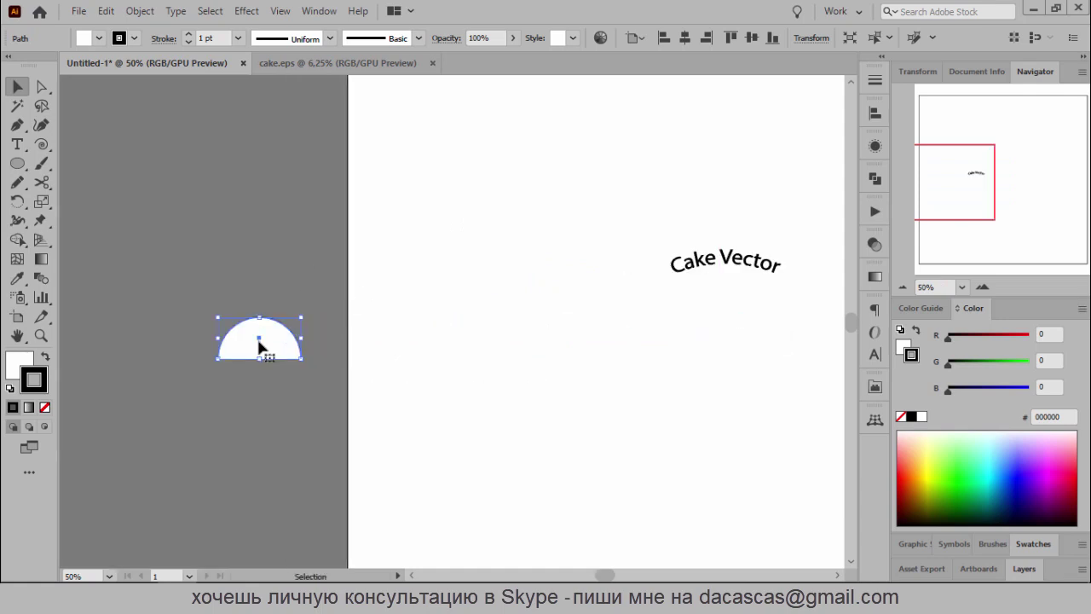
pyautogui.hotkey('ctrl', 'z')
pyautogui.hscroll(5, 378, 358)
pyautogui.scroll(3, 379, 352)
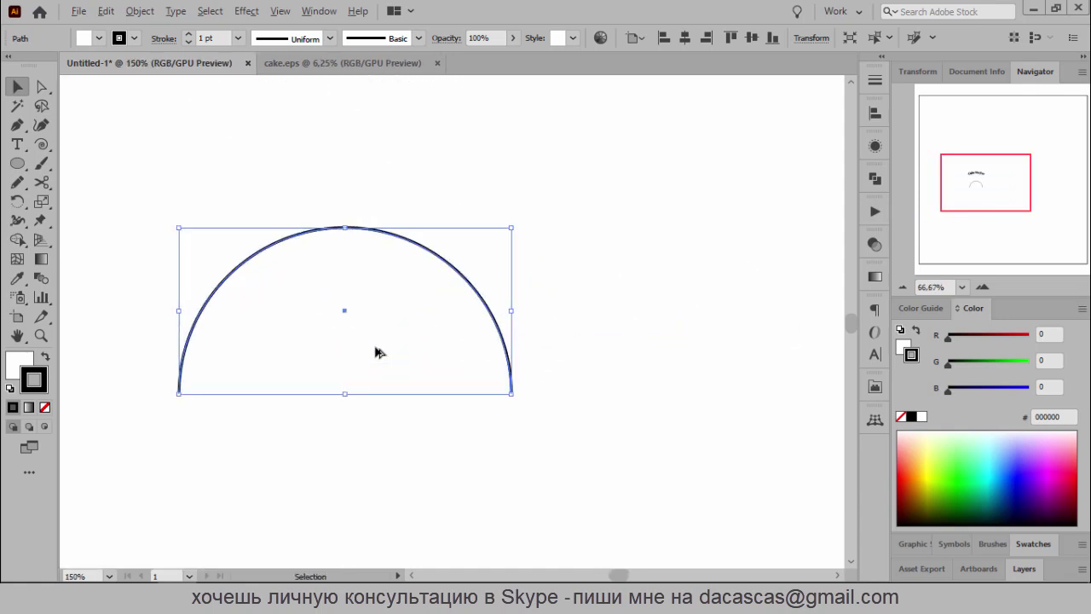
# Remove the arc's fill and drag its bottom handle up into a flatter arch
pyautogui.click(19, 364)
pyautogui.click(44, 407)
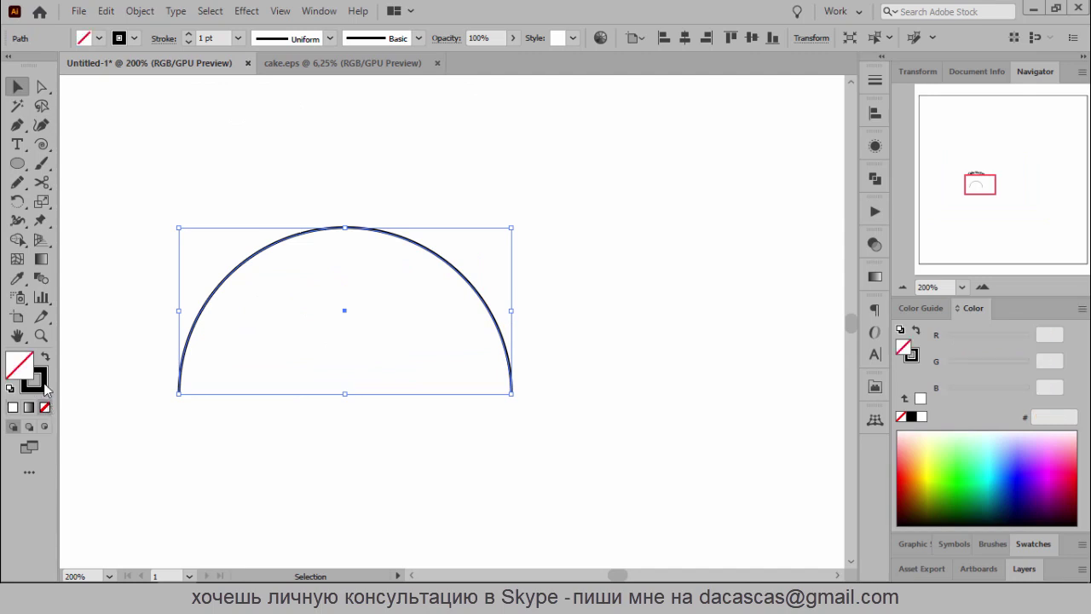
pyautogui.click(41, 382)
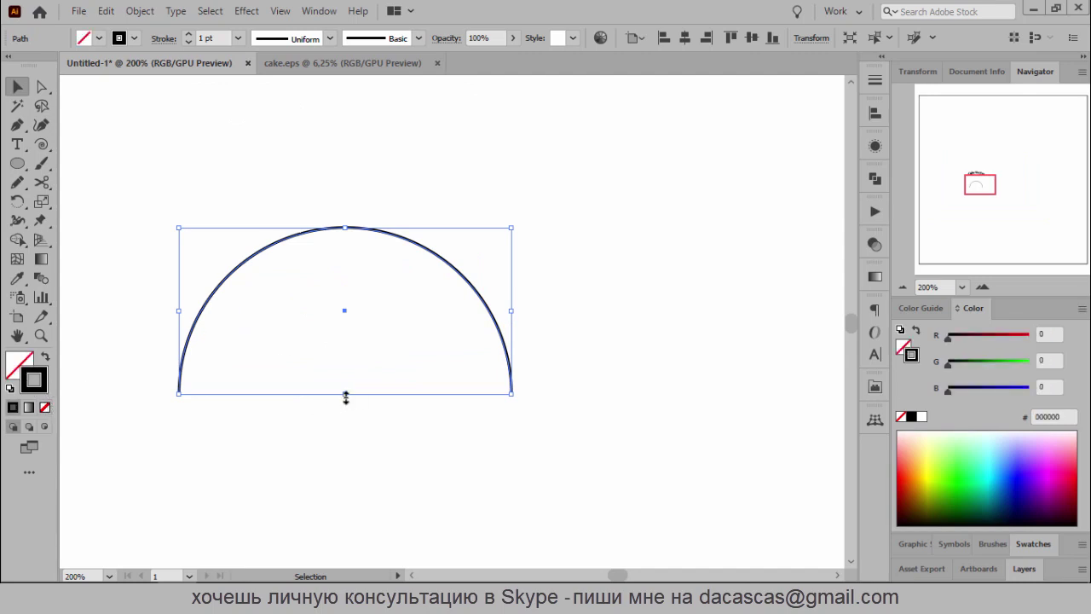
pyautogui.moveTo(345, 395); pyautogui.dragTo(352, 331)
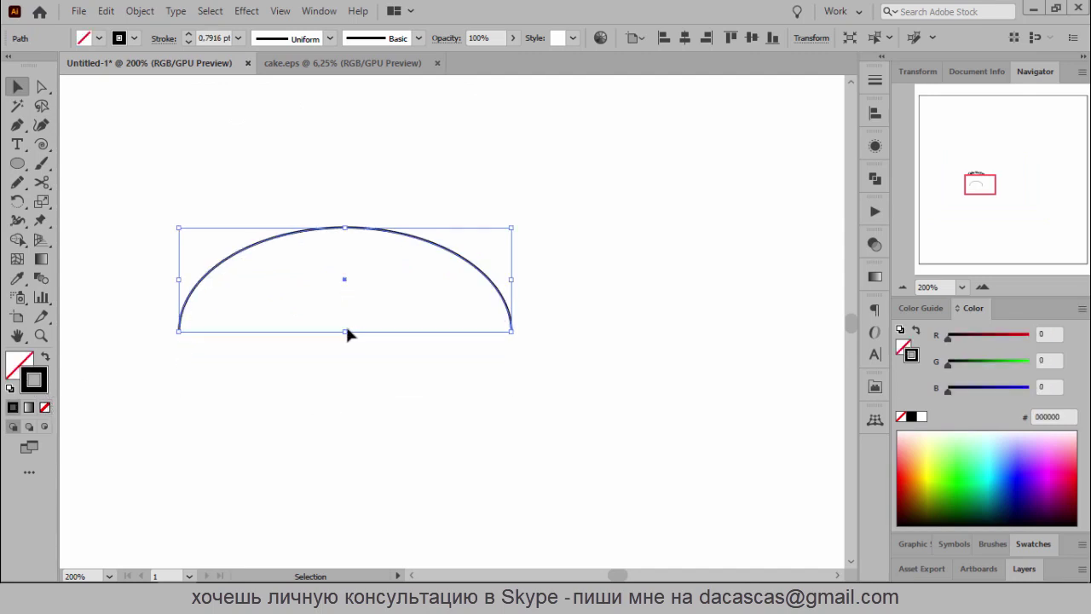
# Type 'Cake Vector' along the arc one point smaller, with centre alignment
pyautogui.click(18, 145)
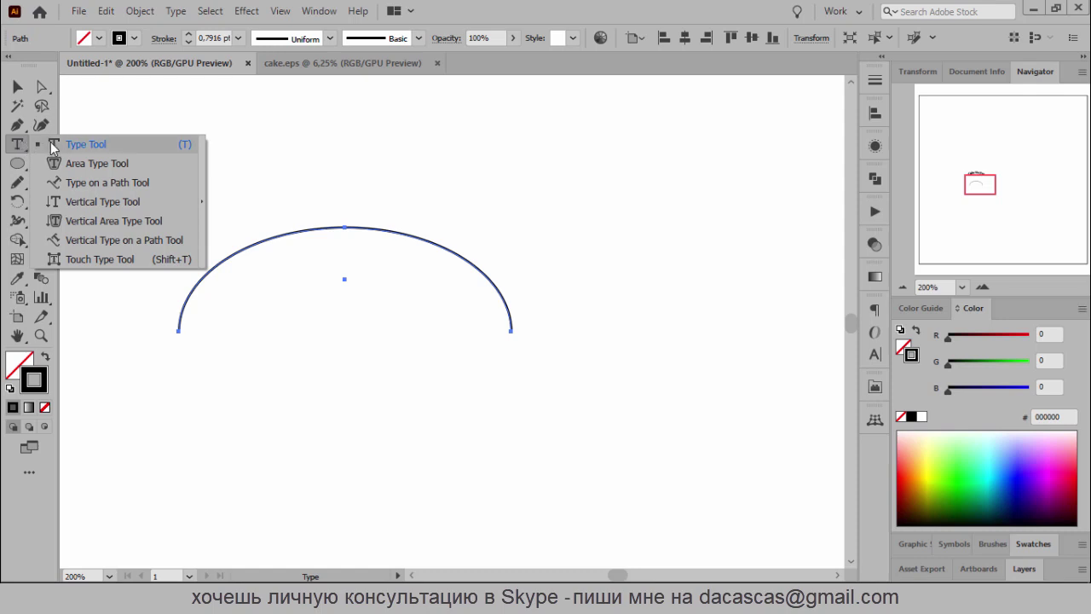
pyautogui.click(64, 182)
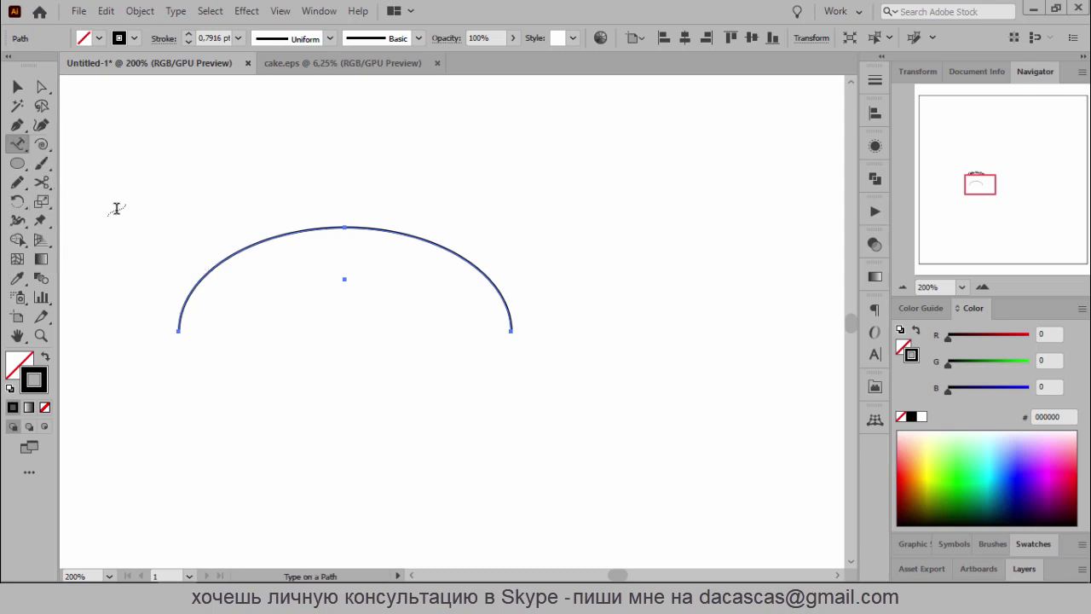
pyautogui.click(192, 289)
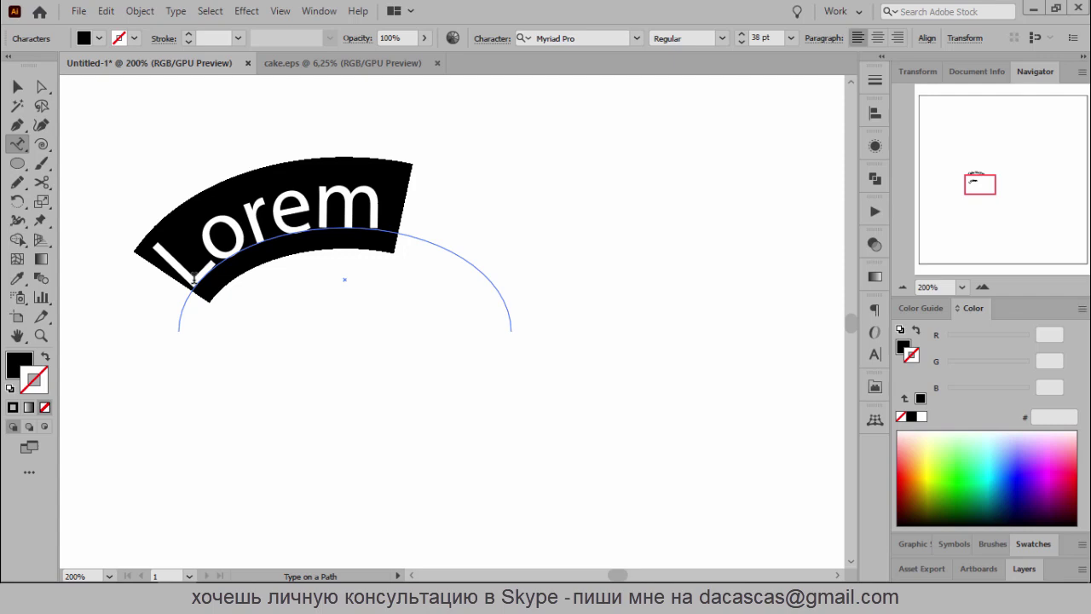
pyautogui.press('BackSpace')
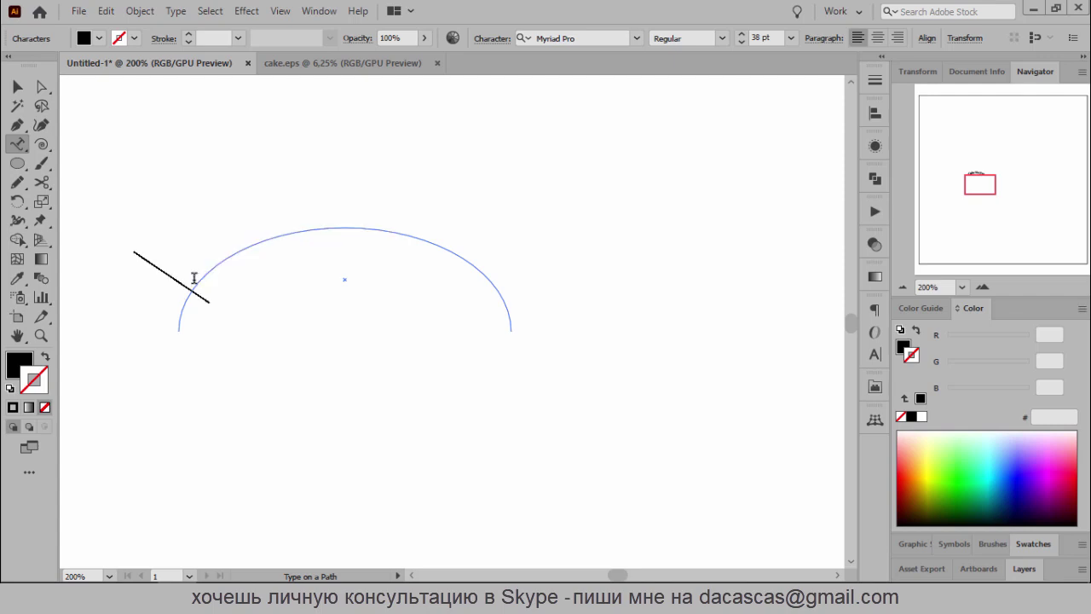
pyautogui.click(742, 42)
pyautogui.write('Ca')
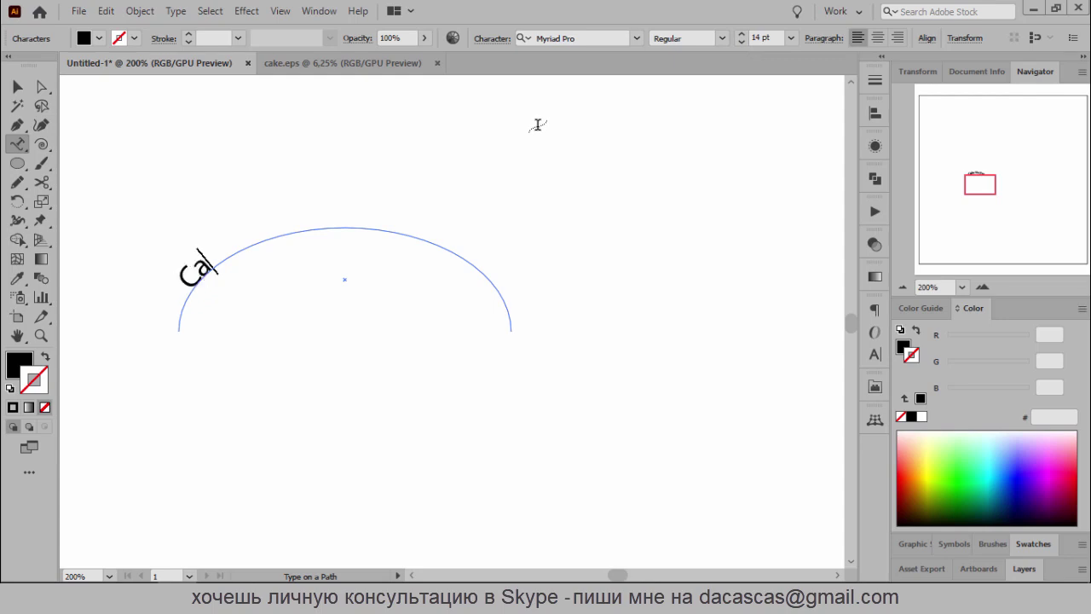
pyautogui.write('ke Ve')
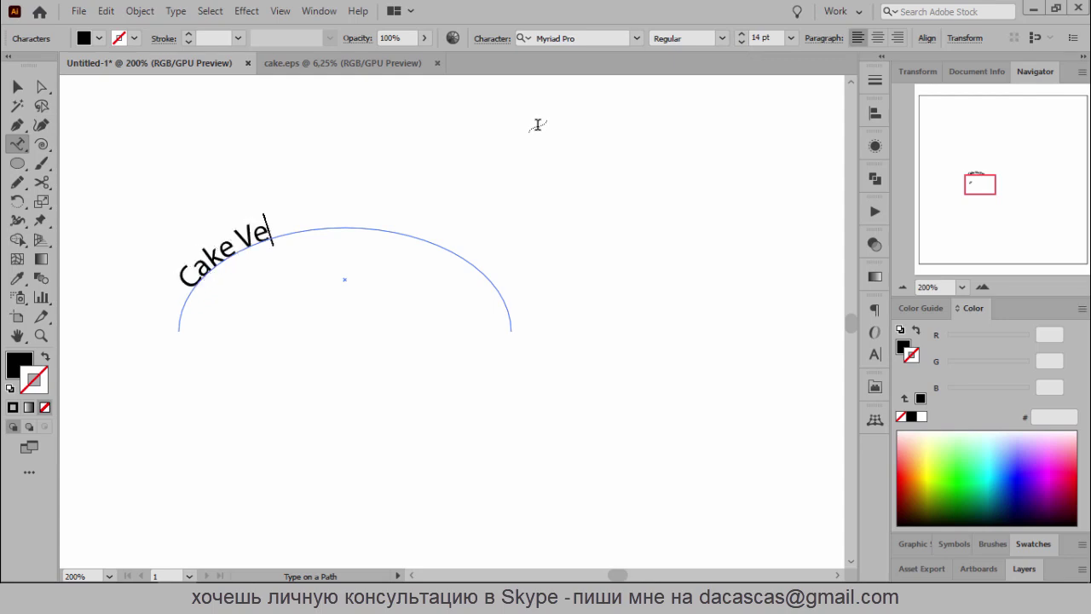
pyautogui.write('ctor')
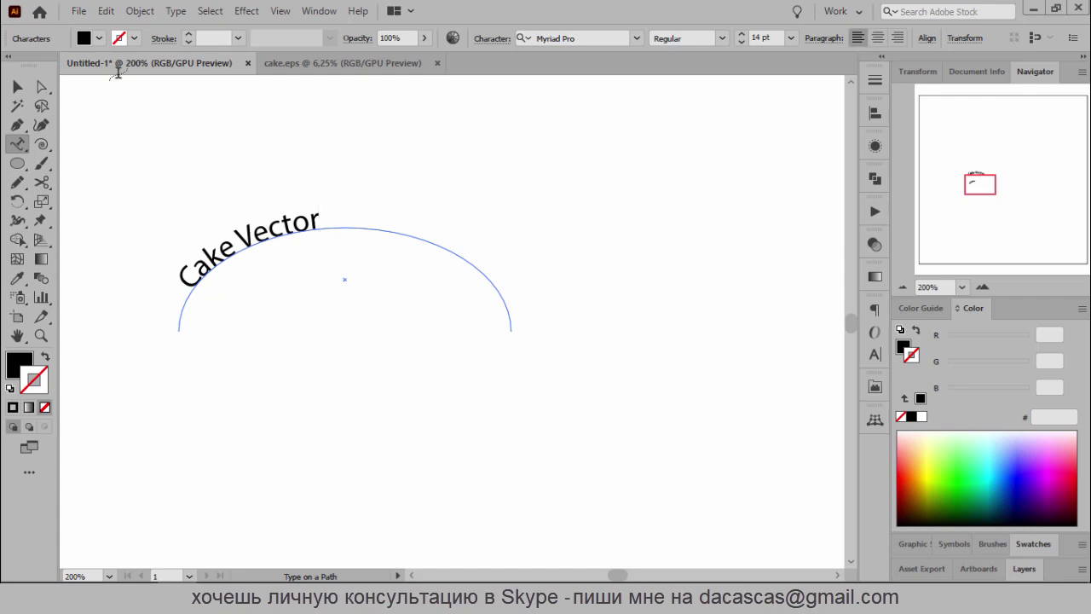
pyautogui.click(878, 39)
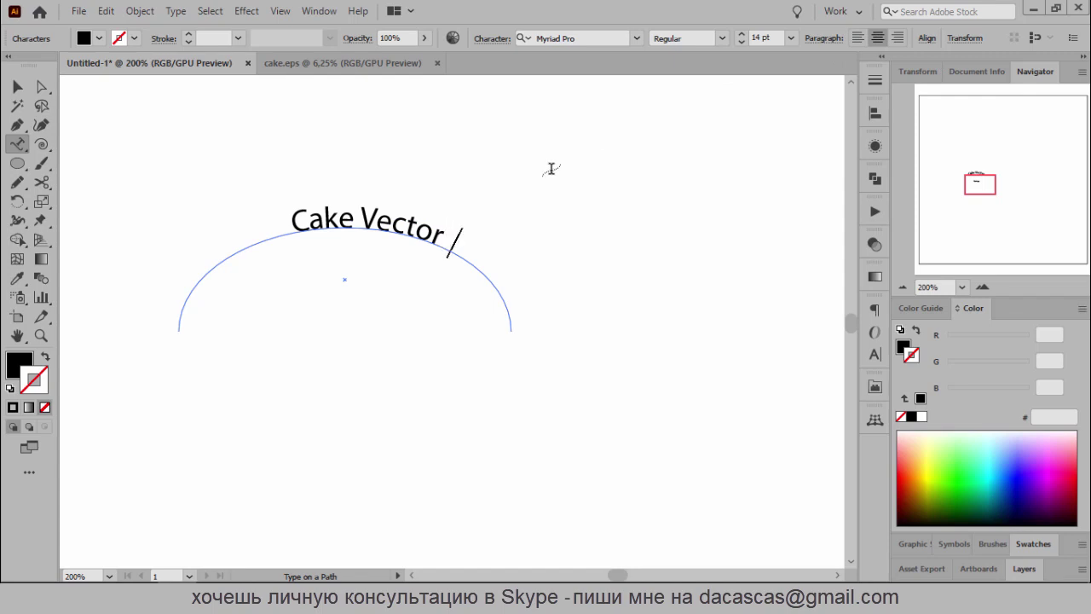
# Drag the path-type brackets to centre Cake Vector on the arc and nudge it upward
pyautogui.click(17, 86)
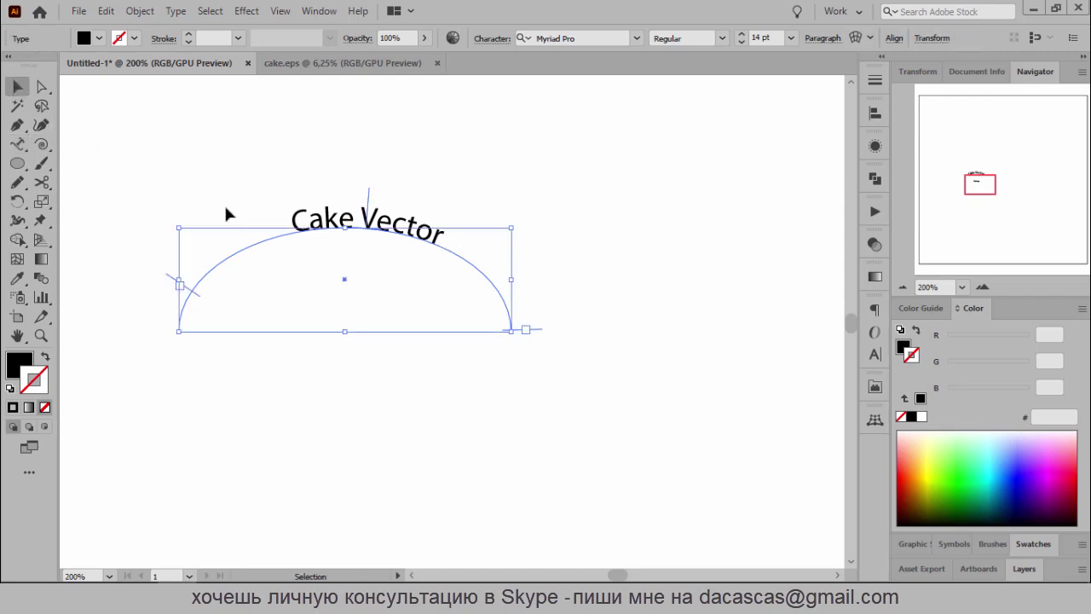
pyautogui.click(17, 89)
pyautogui.moveTo(538, 329); pyautogui.dragTo(525, 276)
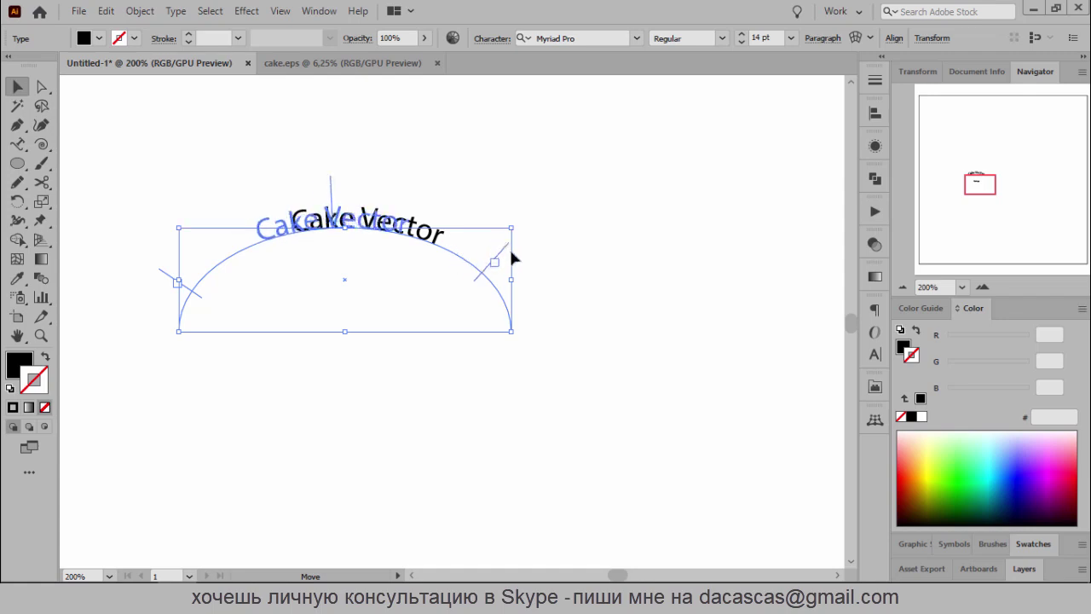
pyautogui.moveTo(480, 224); pyautogui.dragTo(509, 275)
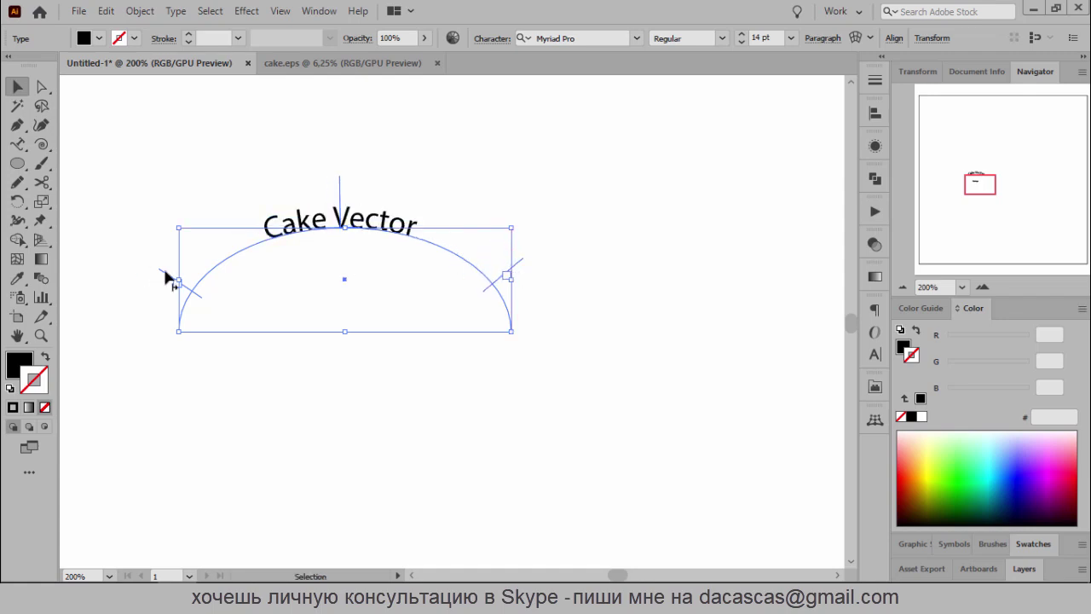
pyautogui.moveTo(155, 275); pyautogui.dragTo(163, 278)
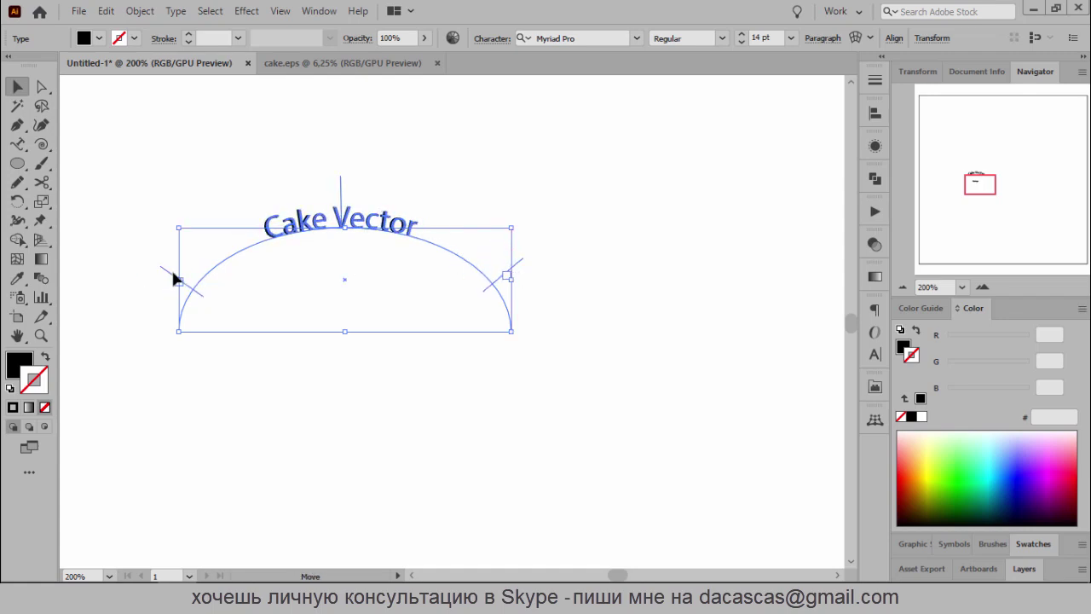
pyautogui.moveTo(163, 281); pyautogui.dragTo(180, 278)
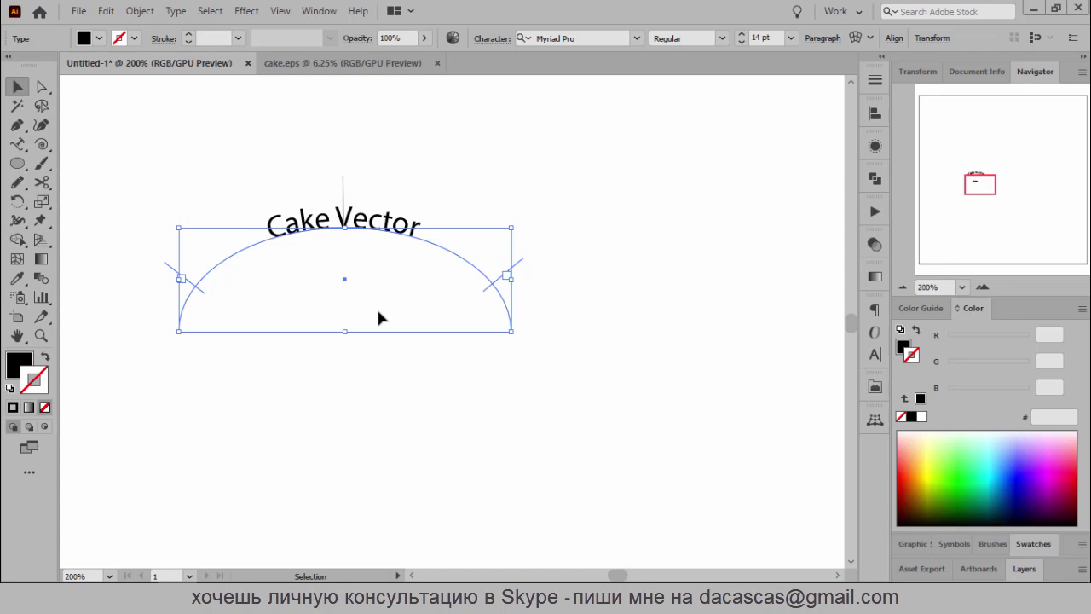
pyautogui.click(318, 162)
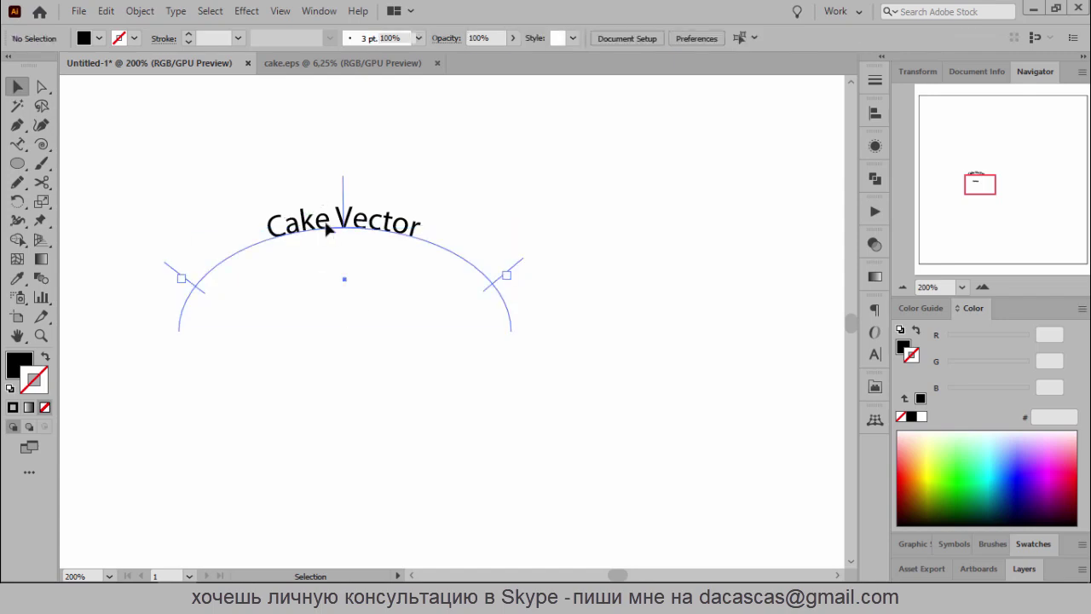
pyautogui.click(328, 220)
pyautogui.hotkey('shift', 'Up')
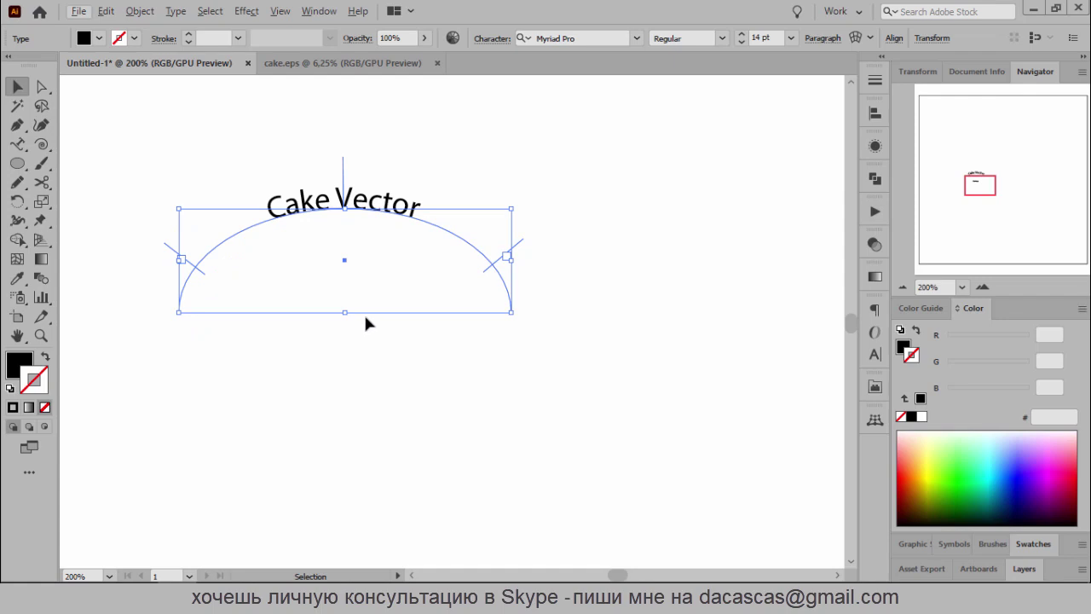
# Select the arched text's characters, including the word Cake, then exit text editing
pyautogui.doubleClick(301, 203)
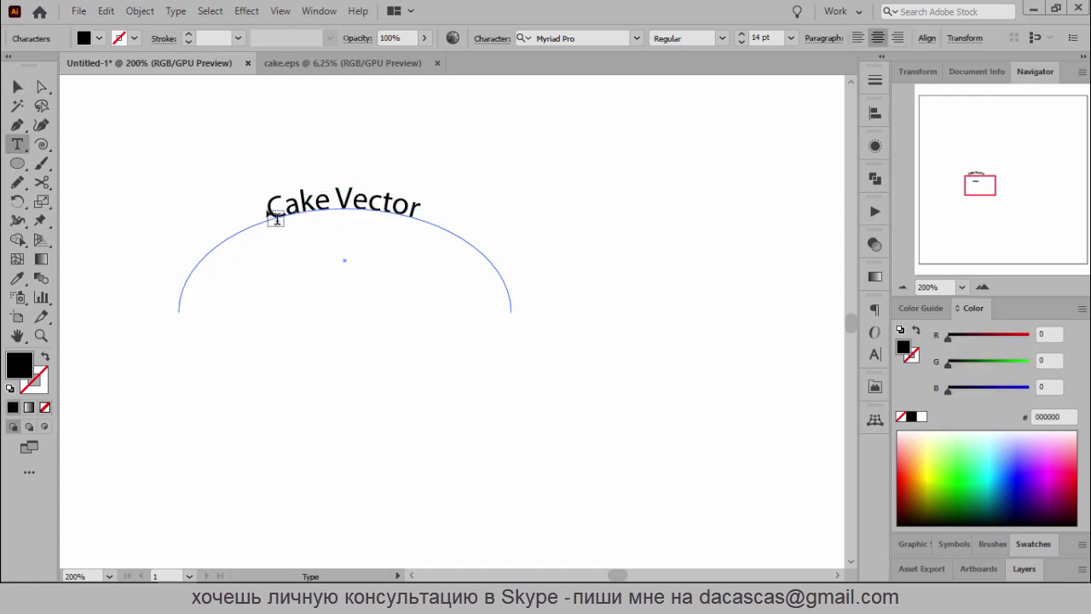
pyautogui.moveTo(267, 205); pyautogui.dragTo(420, 207)
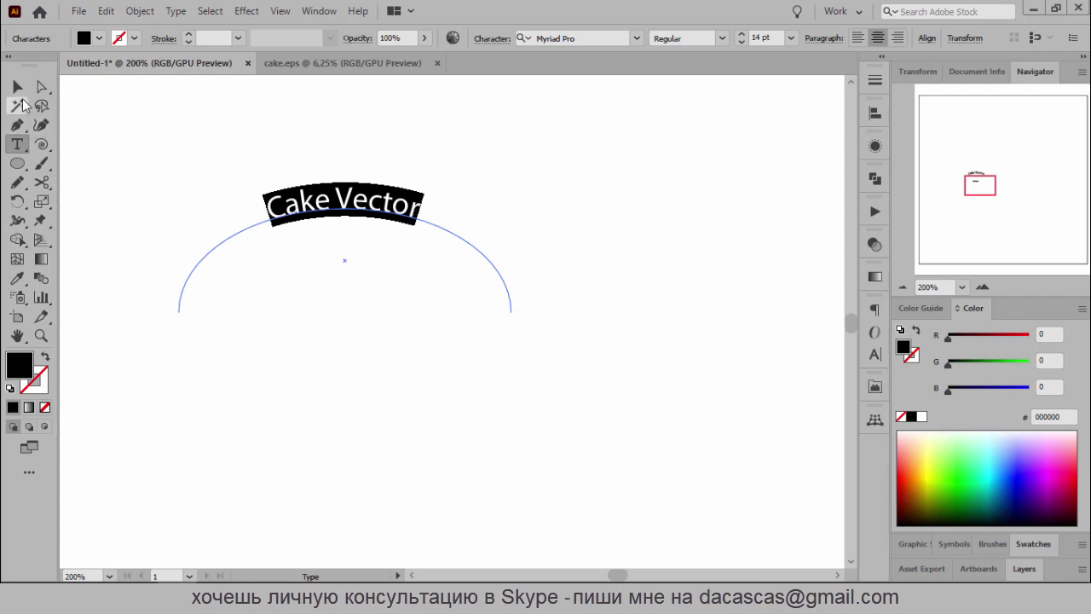
pyautogui.click(17, 87)
pyautogui.click(93, 126)
pyautogui.click(17, 144)
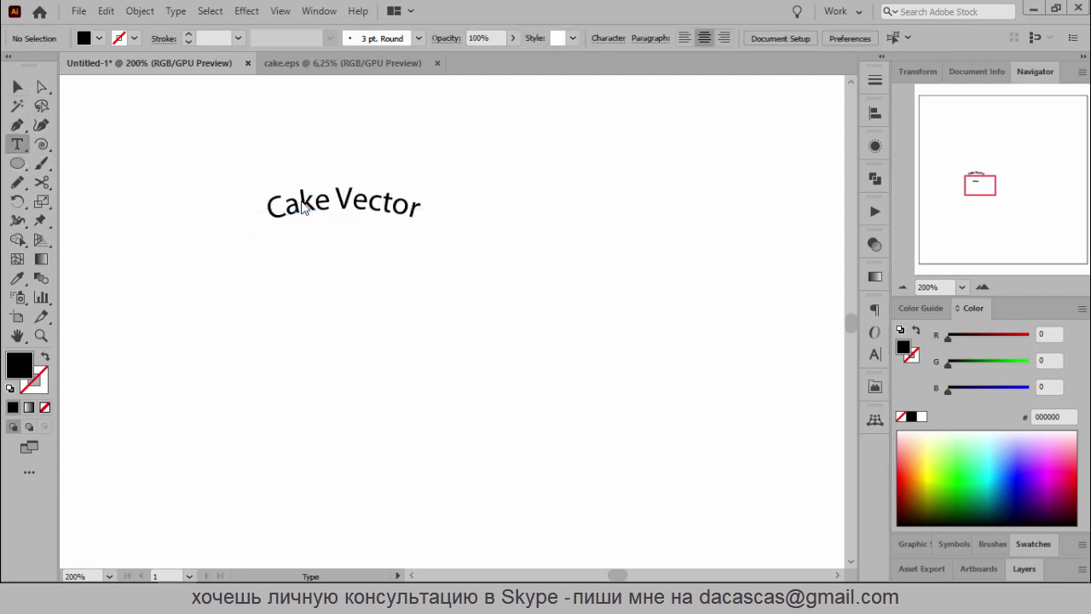
pyautogui.click(316, 200)
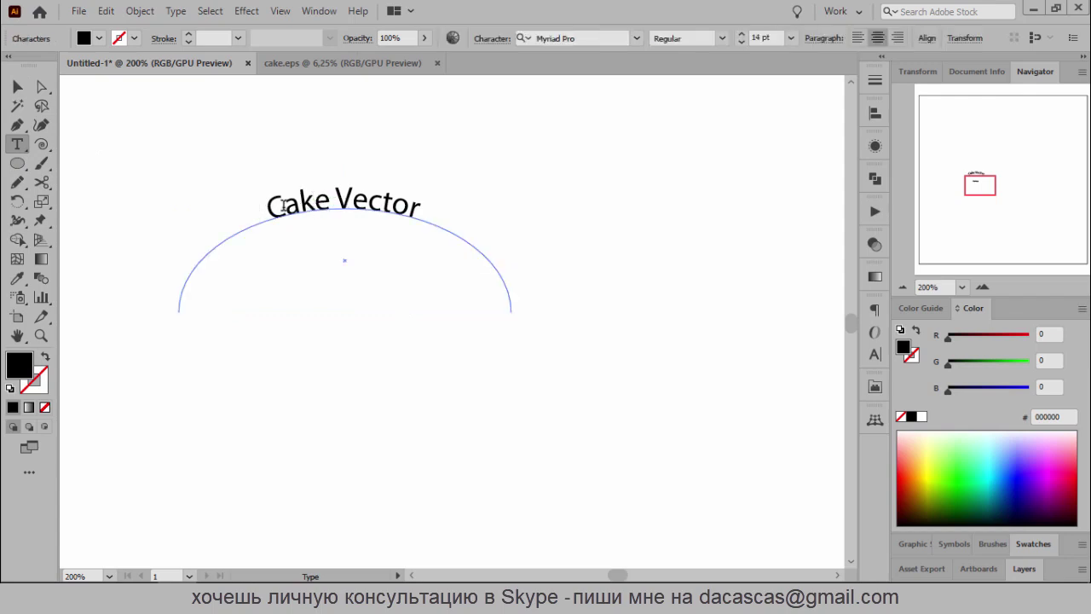
pyautogui.moveTo(284, 205); pyautogui.dragTo(331, 198)
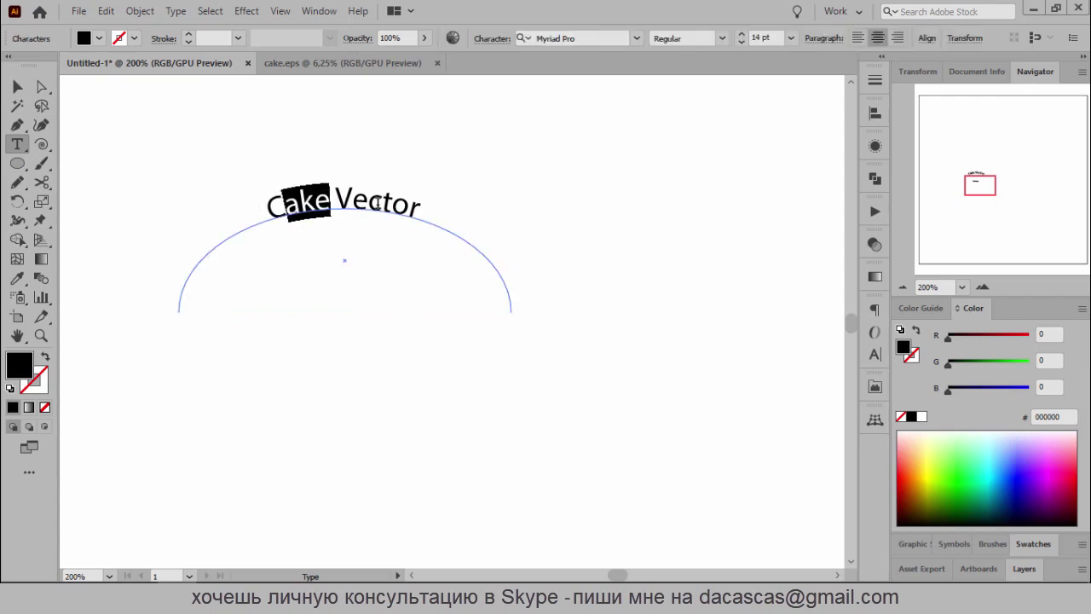
pyautogui.click(17, 87)
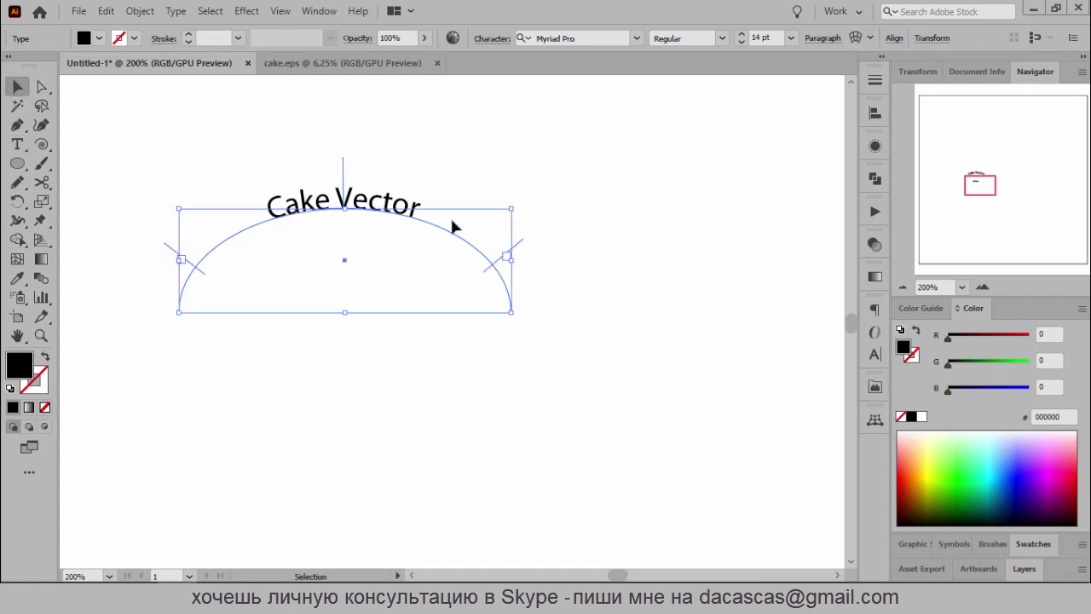
# Change the arched text's font to Areno
pyautogui.click(637, 38)
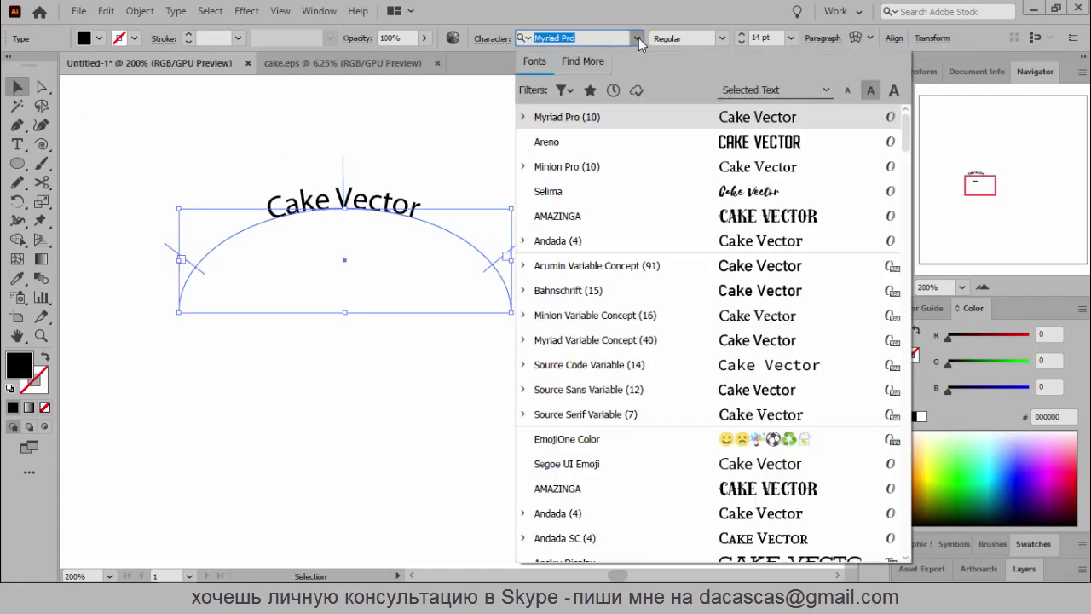
pyautogui.click(607, 143)
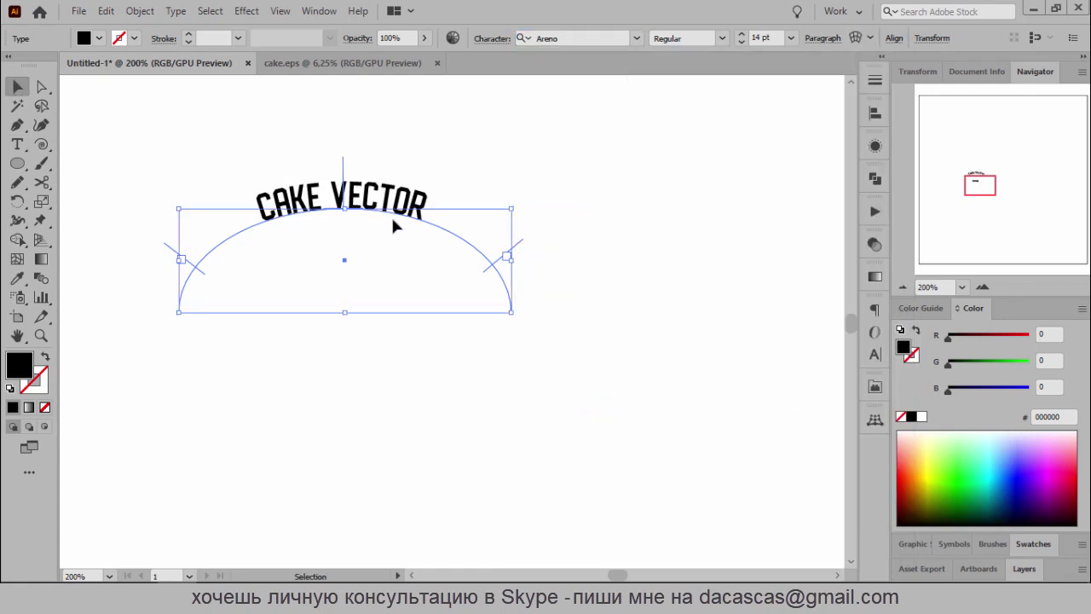
pyautogui.scroll(-2, 384, 218)
# Move the larger Cake Vector text up and to the left, then deselect everything
pyautogui.click(391, 119)
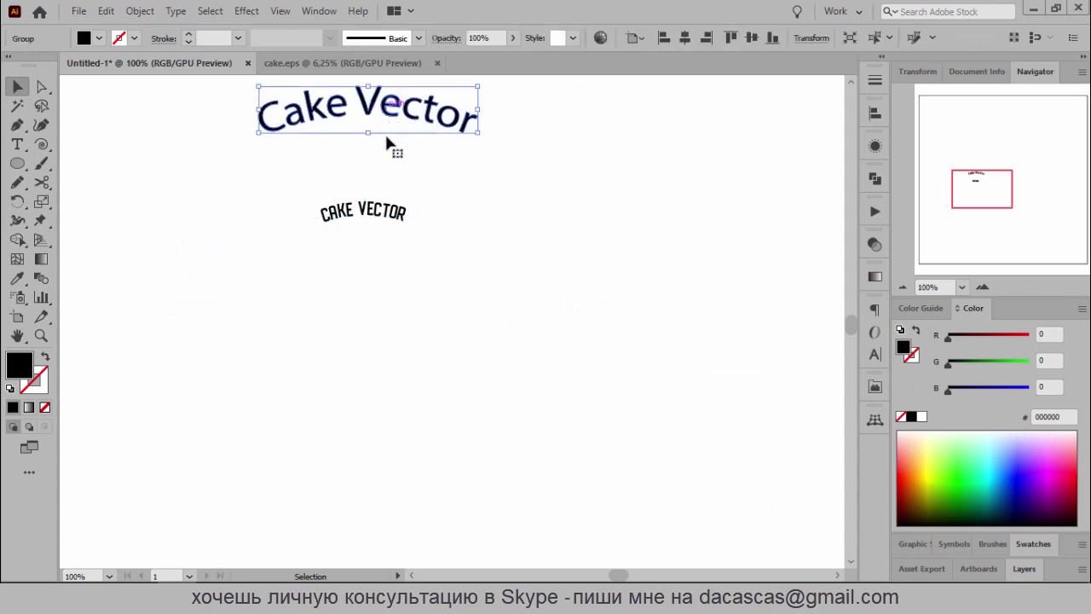
pyautogui.moveTo(386, 137); pyautogui.dragTo(304, 122)
pyautogui.click(388, 207)
pyautogui.click(552, 232)
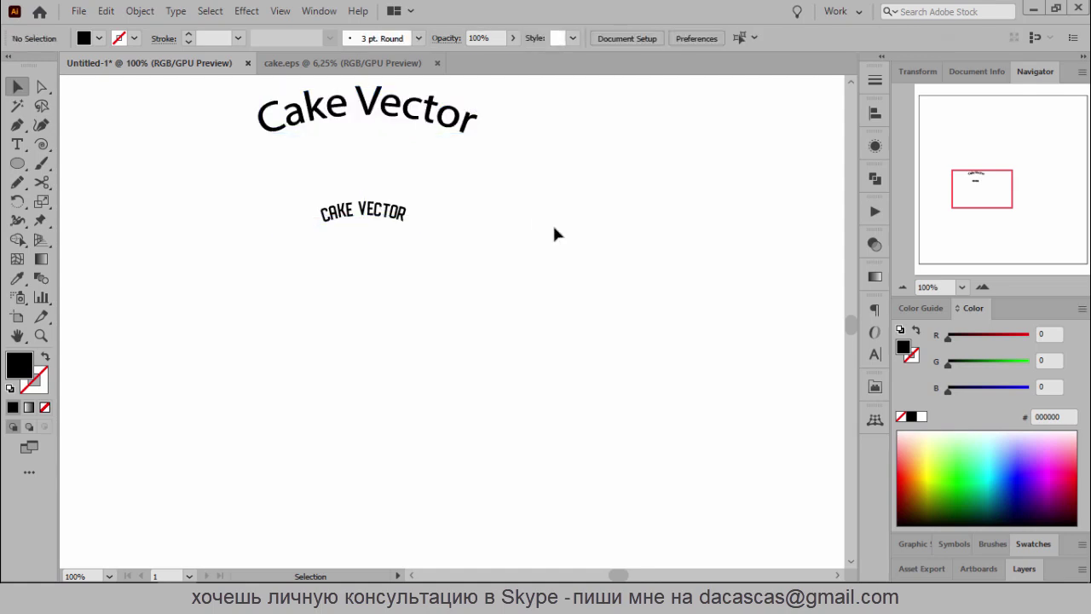
pyautogui.scroll(1, 546, 248)
pyautogui.scroll(2, 543, 264)
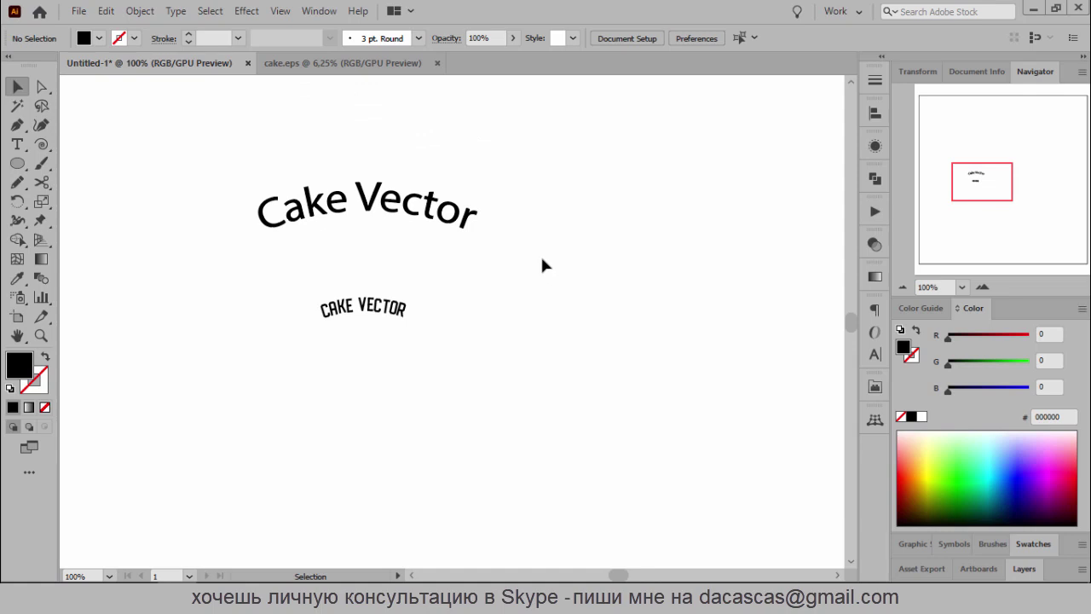
# Draw a wavy black pencil stroke and set Pencil options to Keep selected, edit within 12 px
pyautogui.click(17, 182)
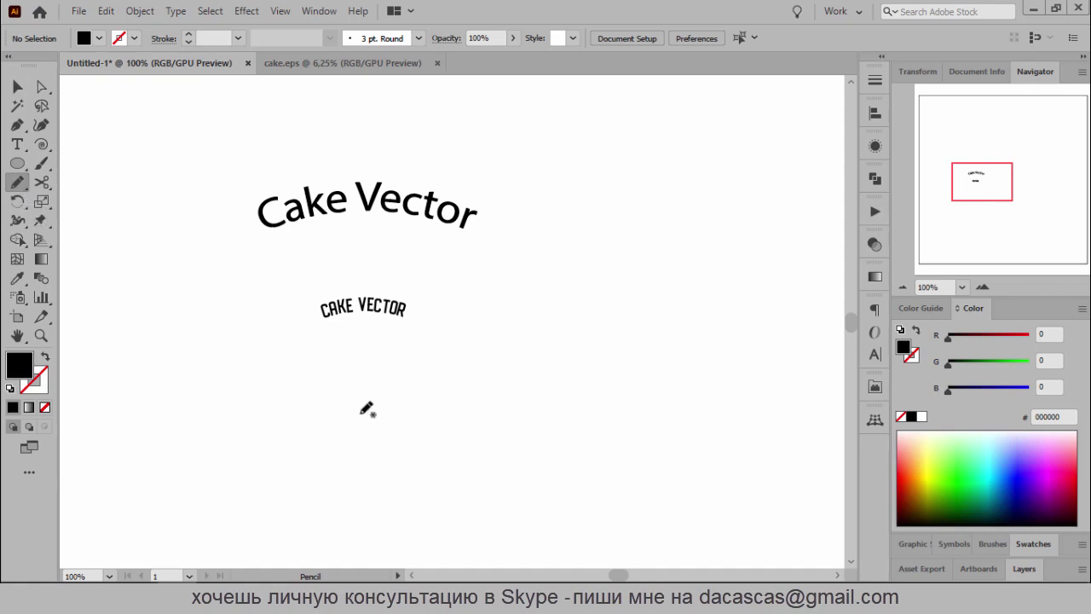
pyautogui.click(46, 359)
pyautogui.click(41, 384)
pyautogui.moveTo(450, 362)
pyautogui.mouseDown()
pyautogui.moveTo(549, 270)
pyautogui.moveTo(569, 375)
pyautogui.moveTo(765, 270)
pyautogui.mouseUp()
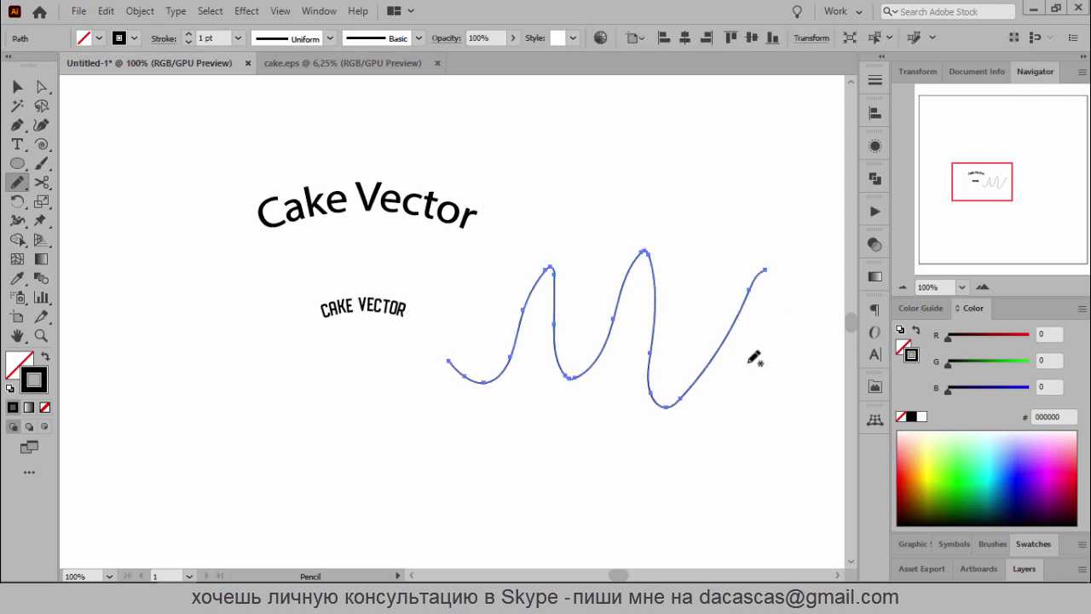
pyautogui.scroll(1, 721, 376)
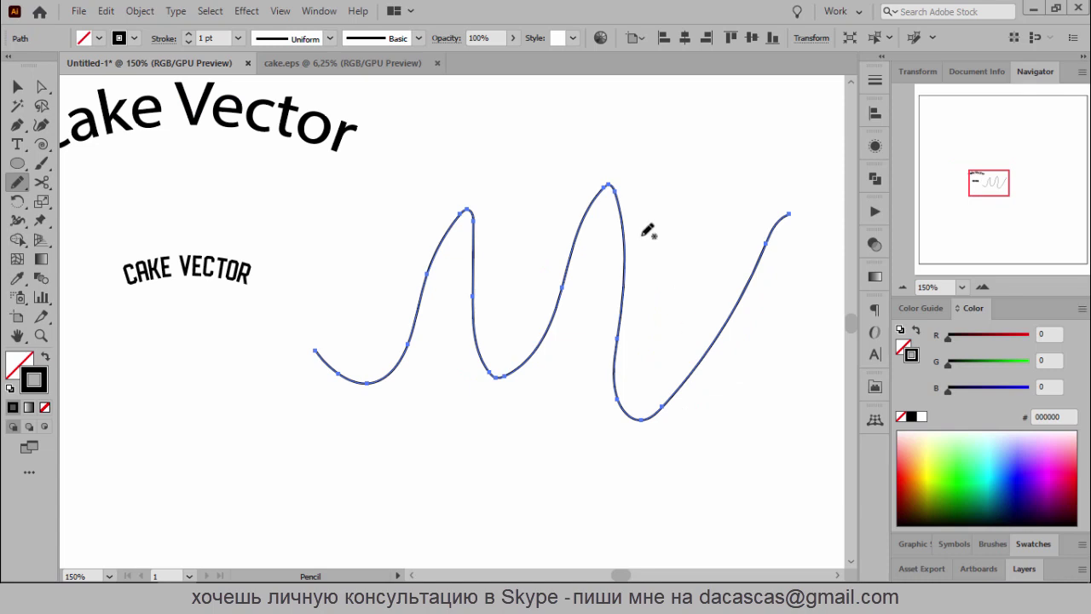
pyautogui.doubleClick(17, 183)
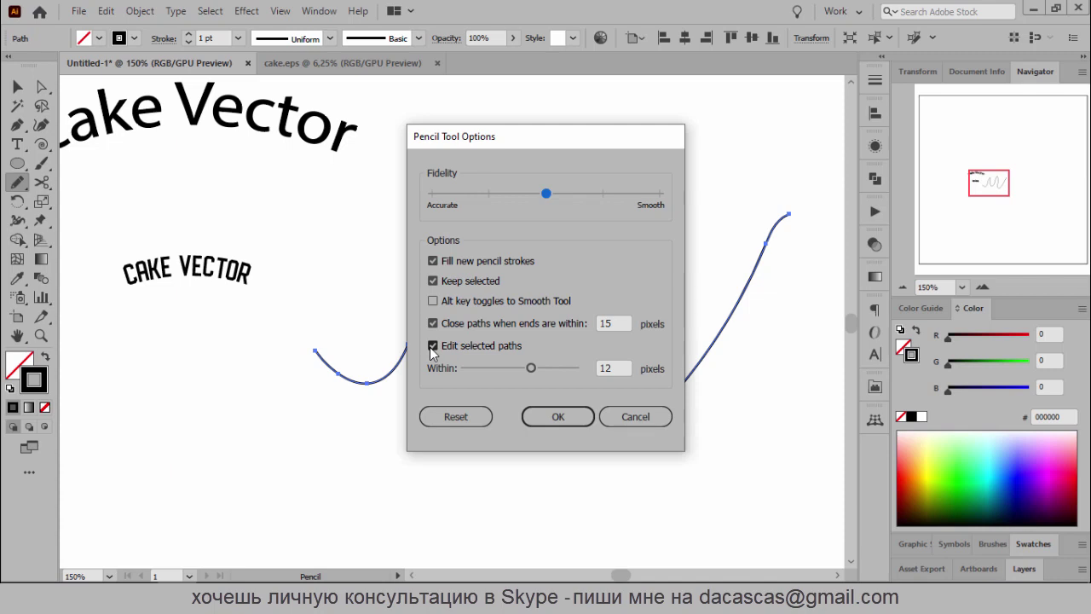
pyautogui.click(557, 416)
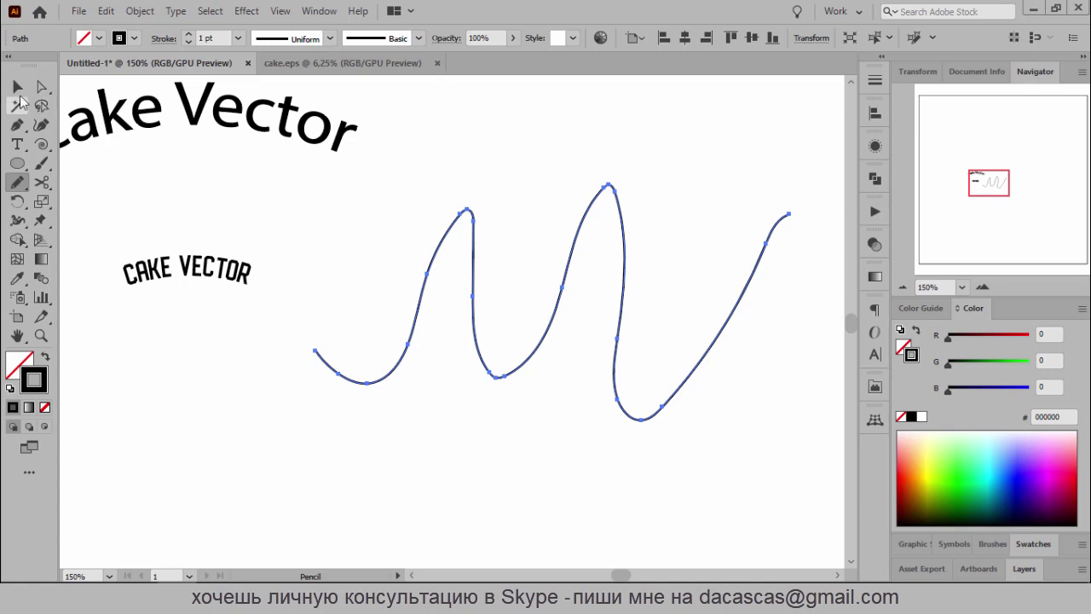
# Redraw over the selected wavy line with the Pencil, undoing one stray stroke
pyautogui.click(17, 86)
pyautogui.click(214, 461)
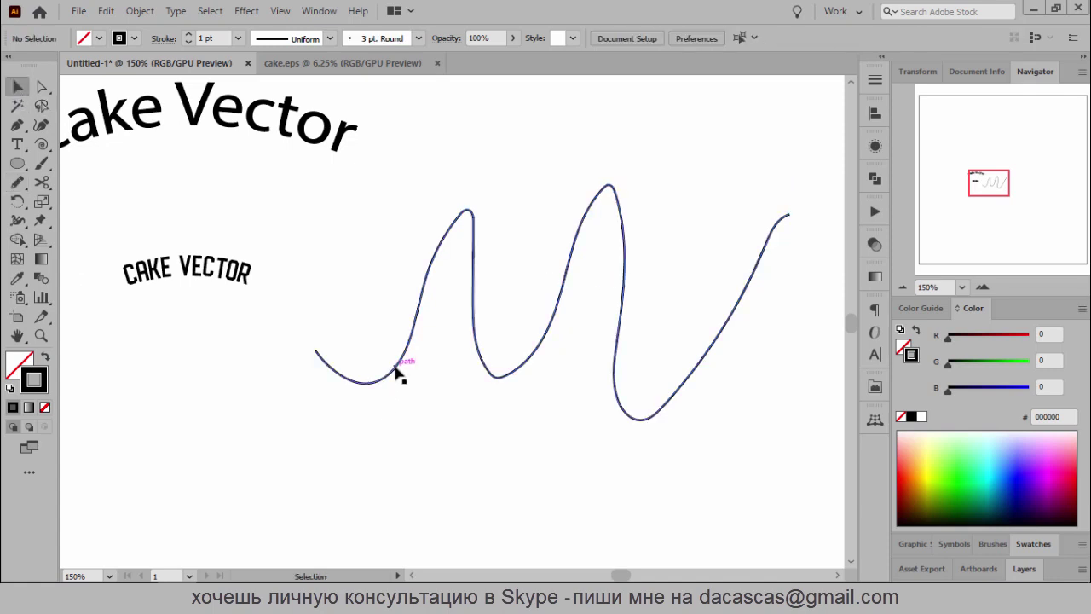
pyautogui.click(396, 368)
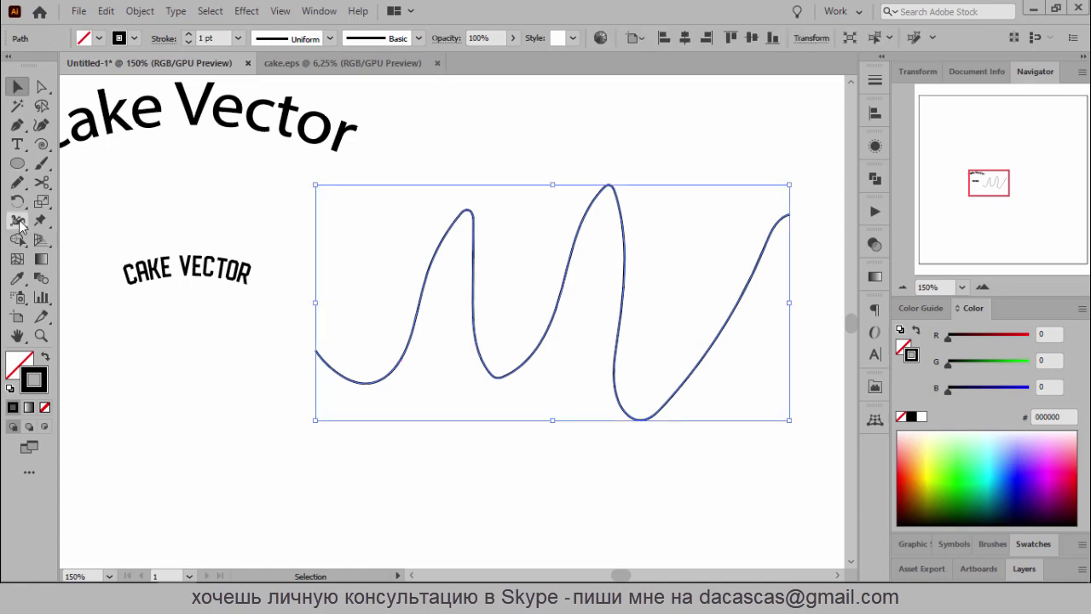
pyautogui.click(17, 182)
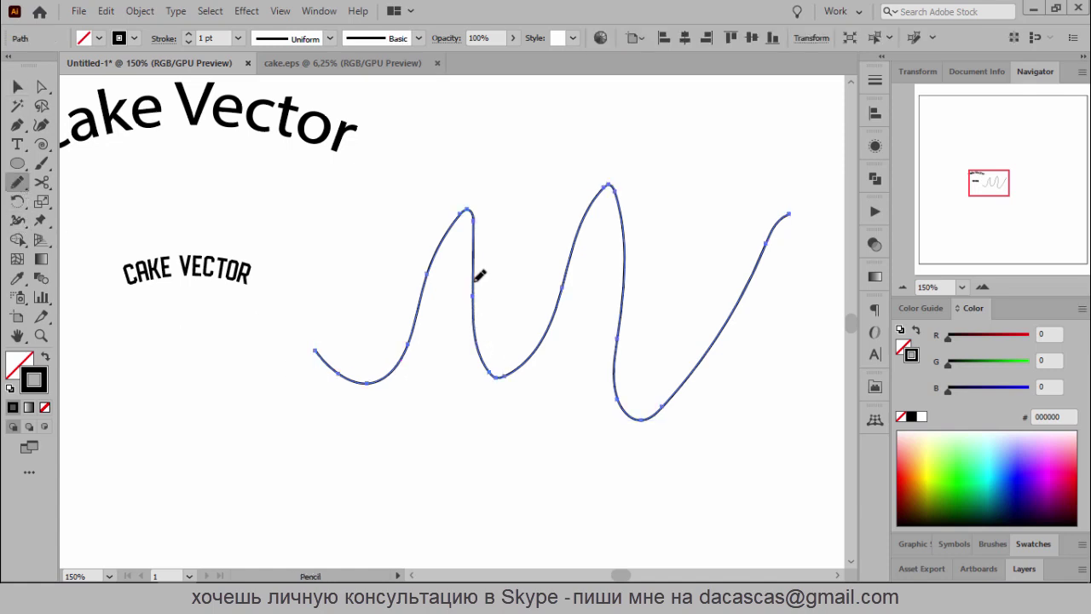
pyautogui.moveTo(479, 272)
pyautogui.mouseDown()
pyautogui.moveTo(492, 350)
pyautogui.moveTo(538, 338)
pyautogui.moveTo(559, 312)
pyautogui.mouseUp()
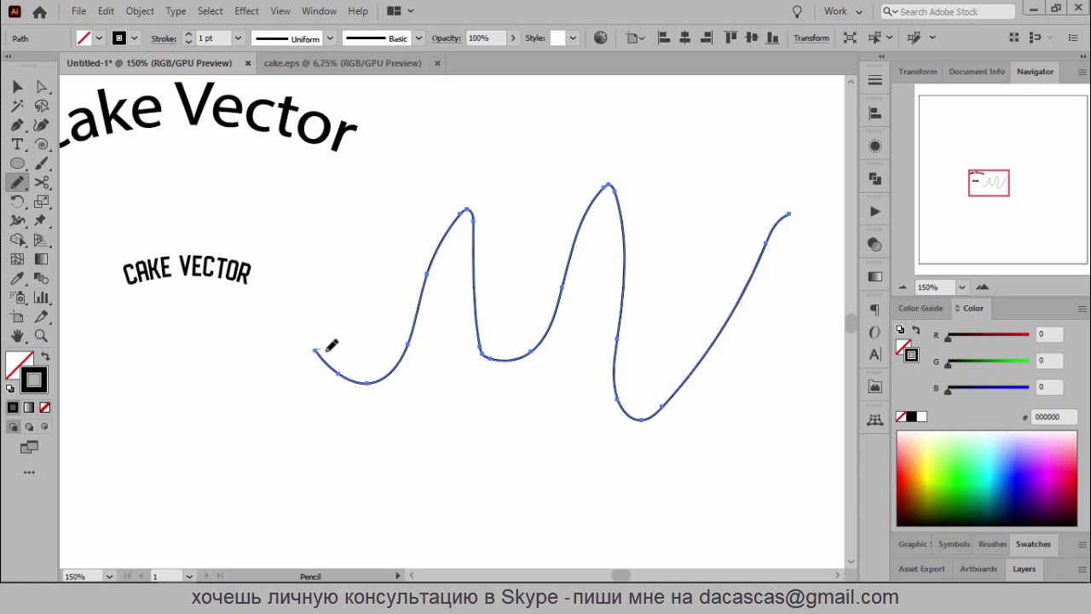
pyautogui.moveTo(314, 349); pyautogui.dragTo(417, 393)
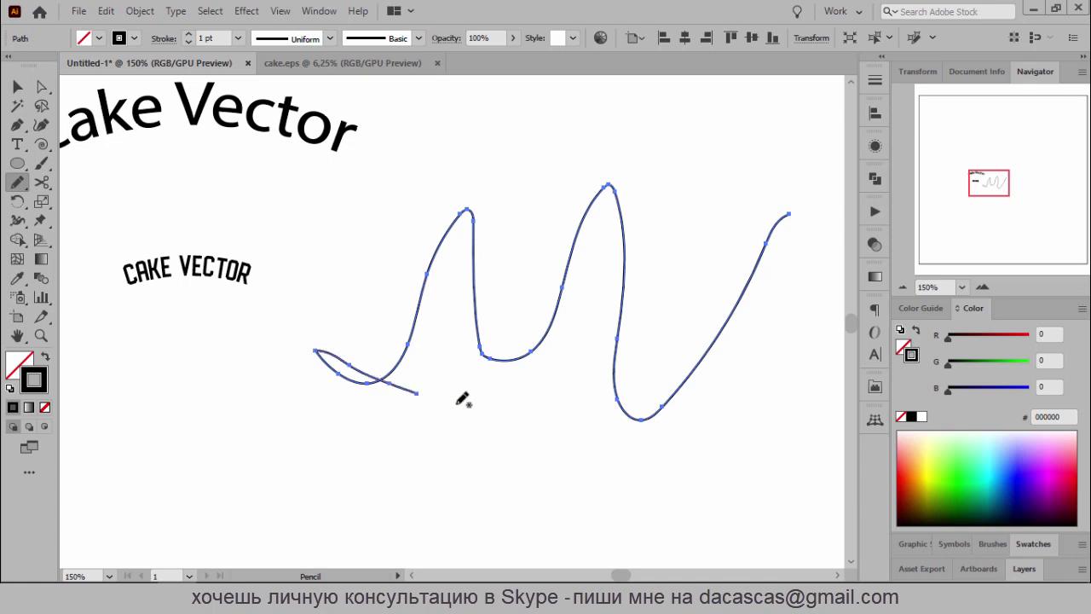
pyautogui.hotkey('ctrl', 'z')
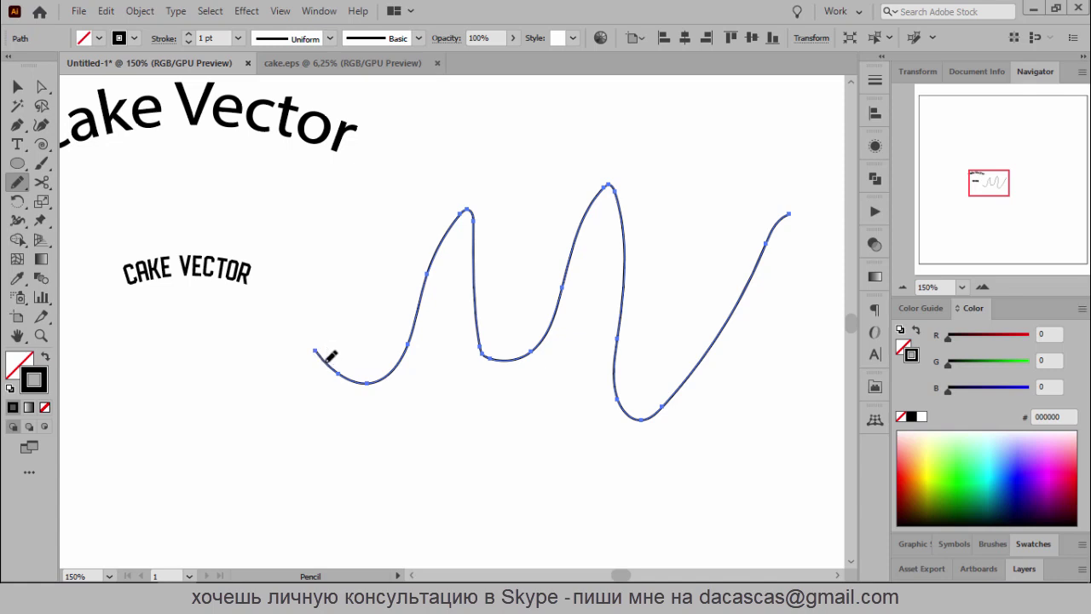
pyautogui.moveTo(381, 377)
pyautogui.mouseDown()
pyautogui.moveTo(465, 264)
pyautogui.moveTo(492, 343)
pyautogui.moveTo(519, 349)
pyautogui.moveTo(602, 248)
pyautogui.moveTo(629, 295)
pyautogui.moveTo(635, 399)
pyautogui.moveTo(674, 390)
pyautogui.moveTo(704, 361)
pyautogui.moveTo(747, 288)
pyautogui.mouseUp()
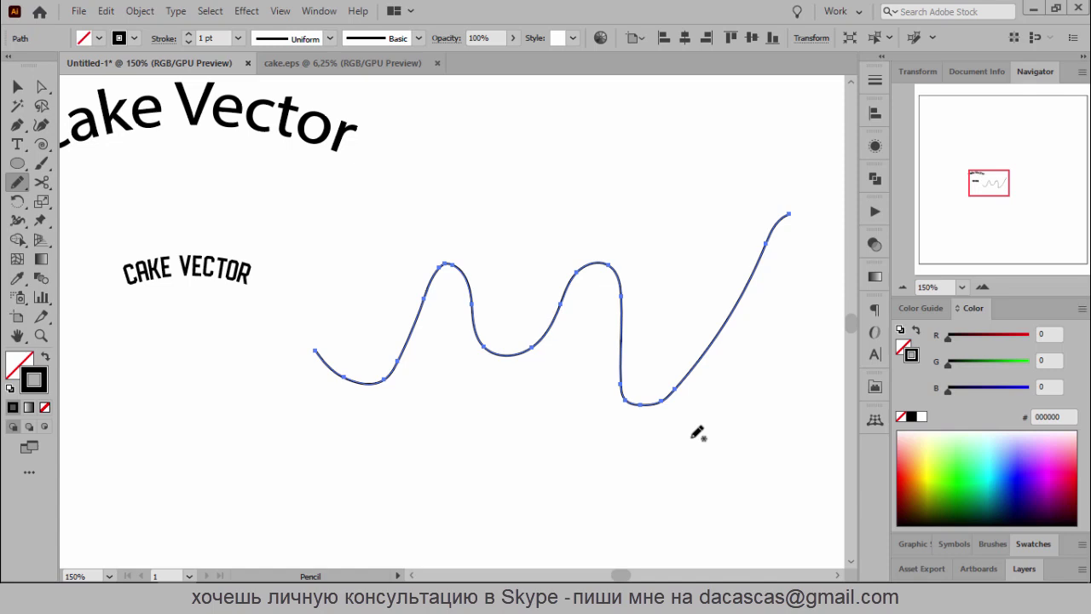
# Deselect the wavy line, zoom out, and switch to the cake.eps document
pyautogui.click(17, 87)
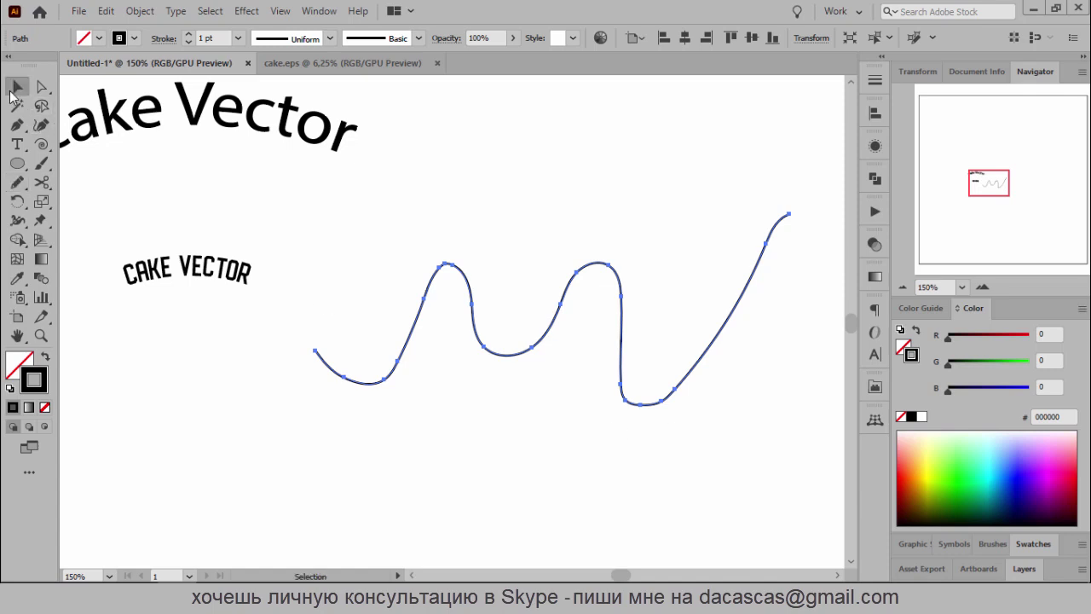
pyautogui.click(497, 247)
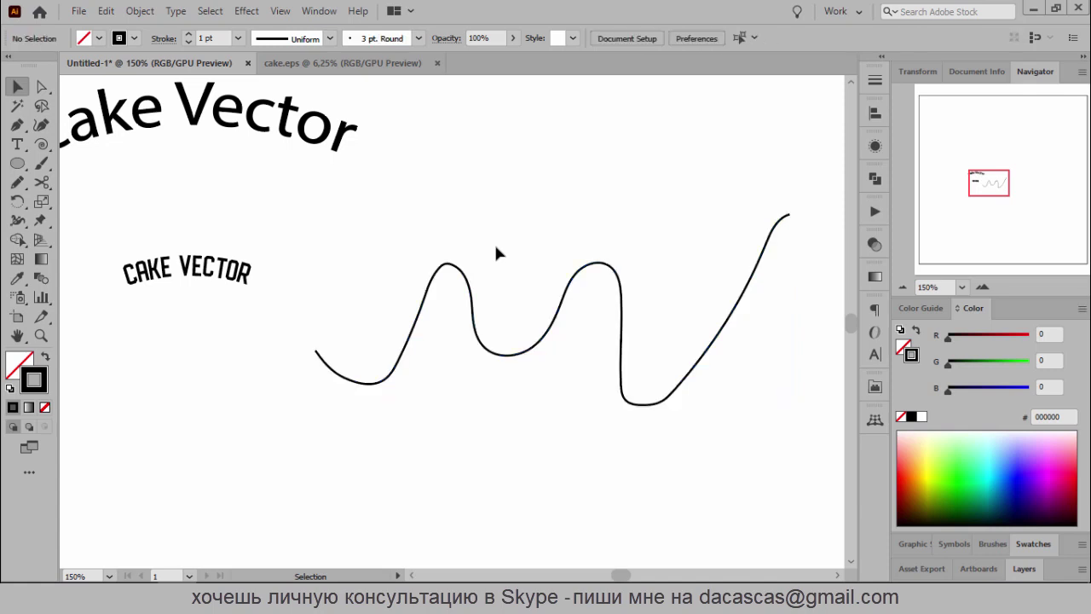
pyautogui.scroll(-3, 480, 297)
pyautogui.scroll(-2, 480, 296)
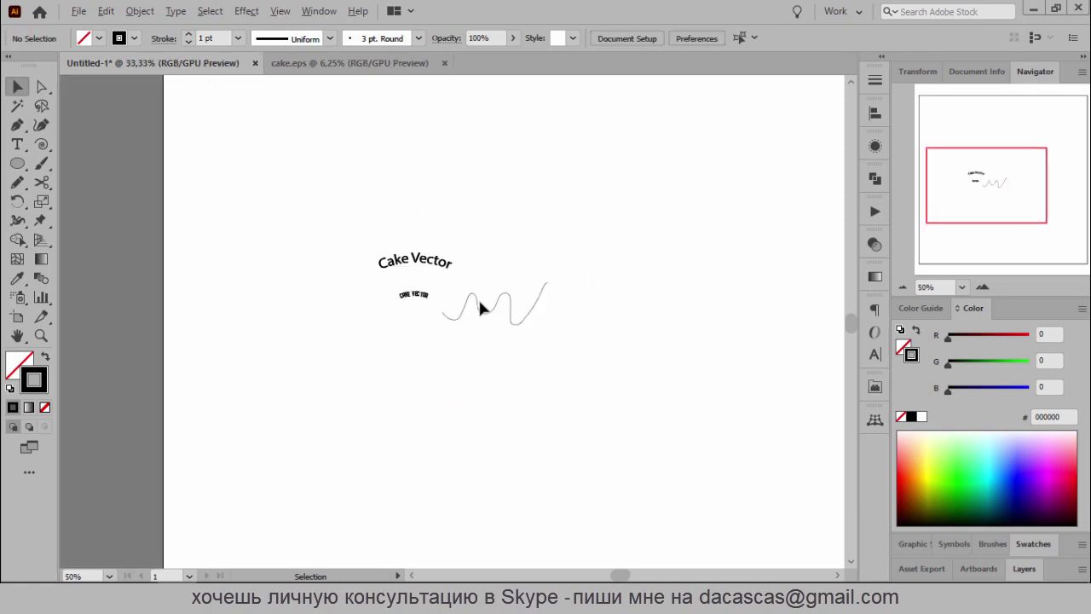
pyautogui.hscroll(3, 528, 269)
pyautogui.scroll(1, 478, 290)
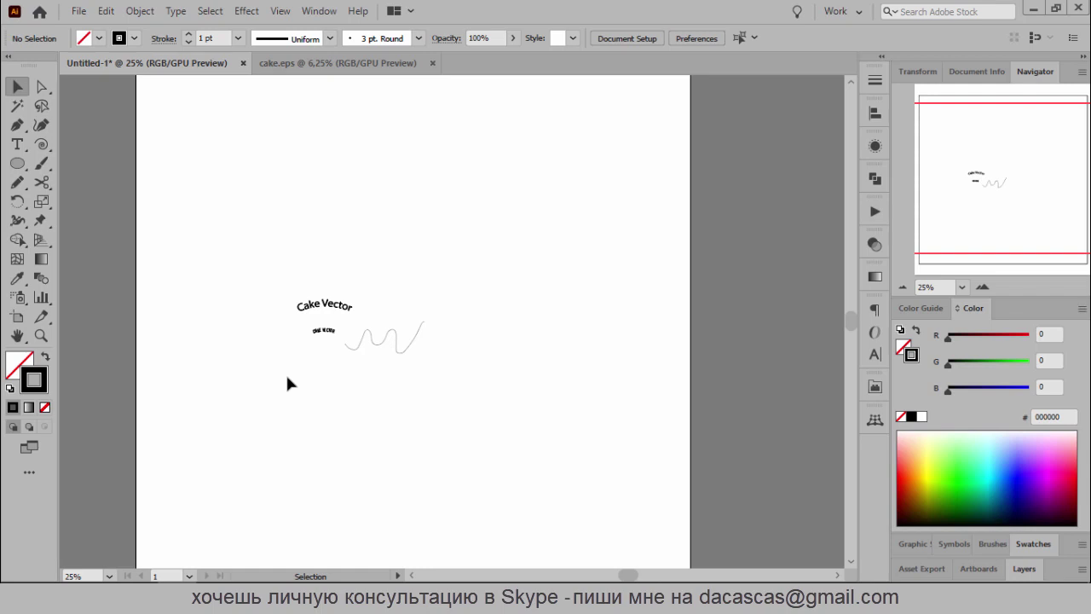
pyautogui.click(320, 63)
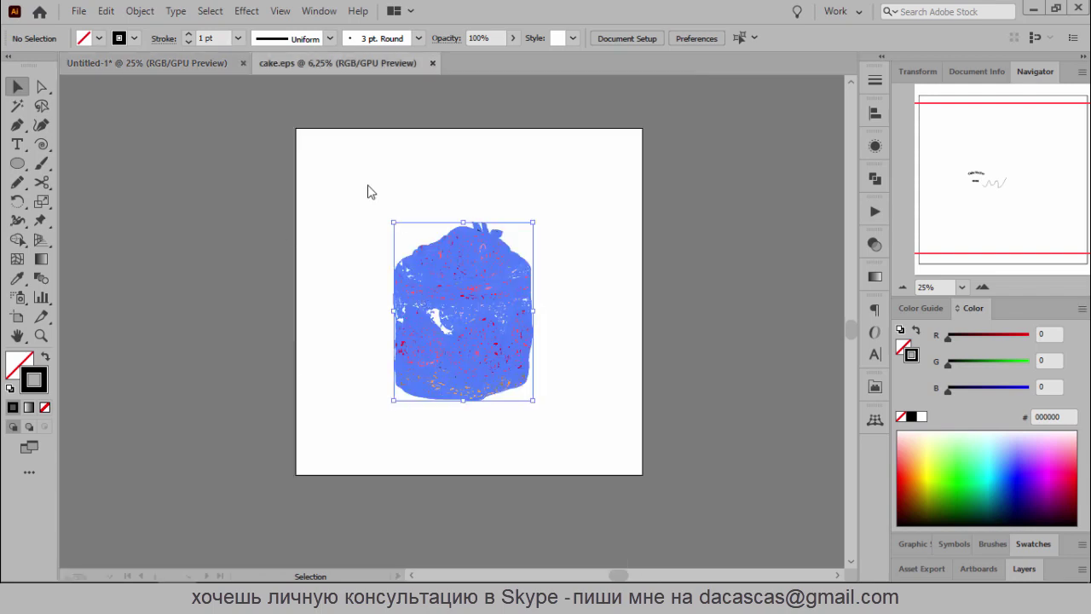
pyautogui.click(180, 211)
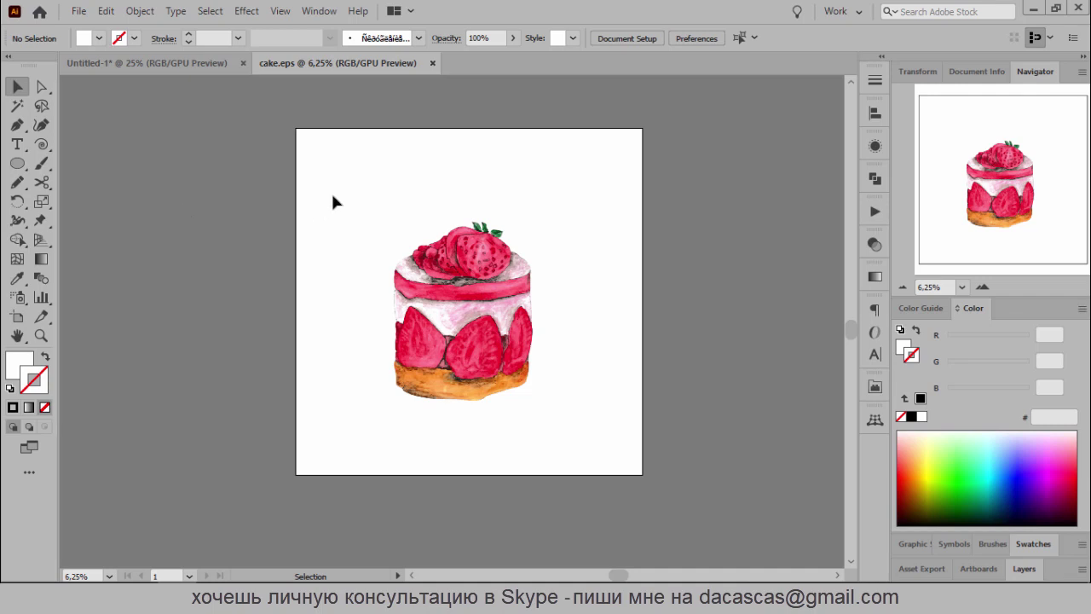
pyautogui.click(442, 321)
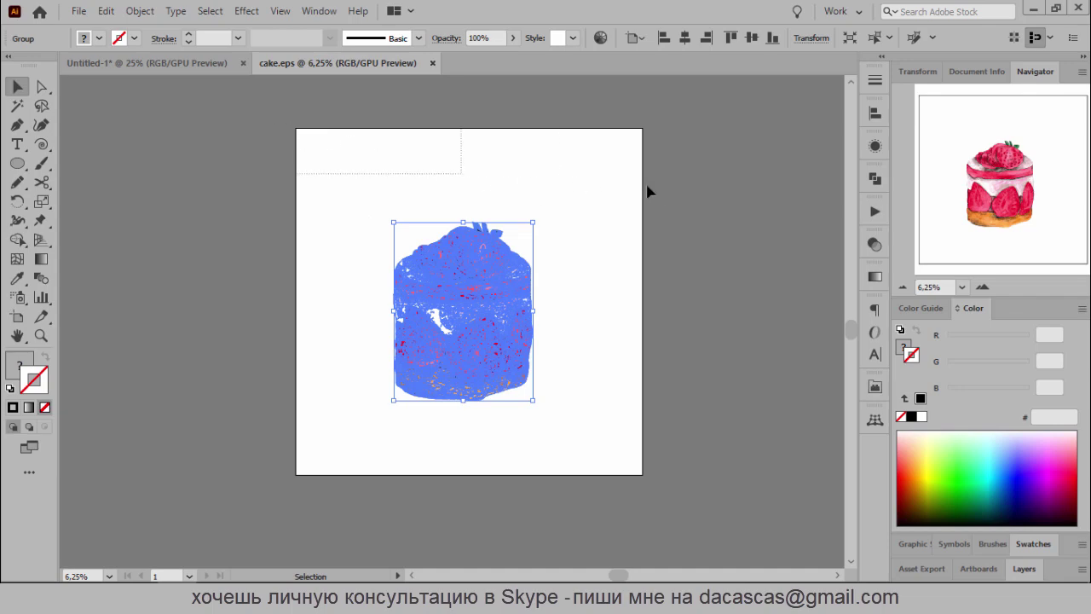
pyautogui.click(668, 189)
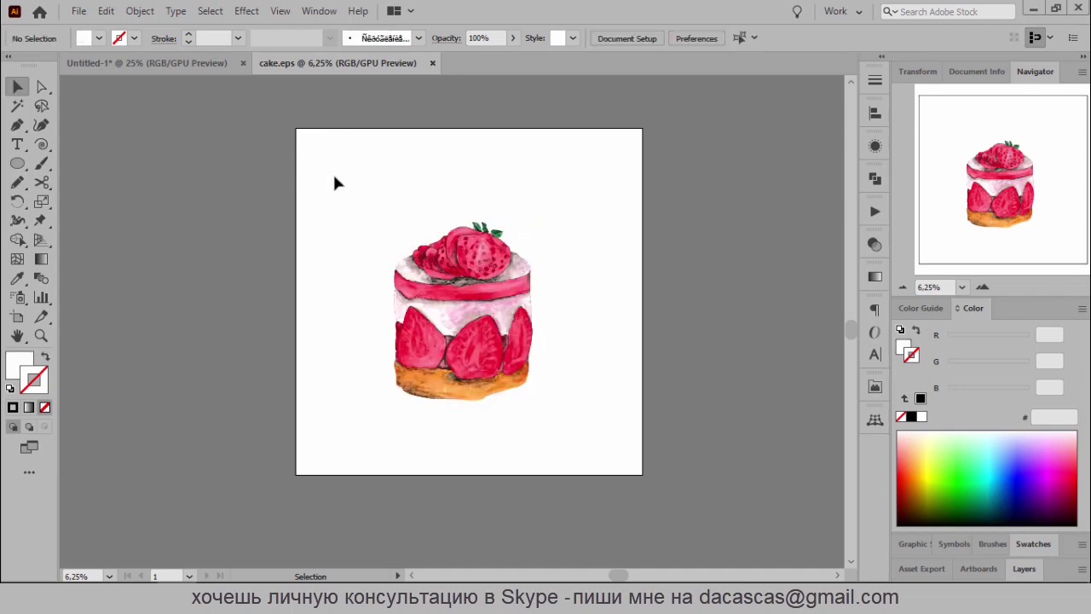
pyautogui.click(279, 11)
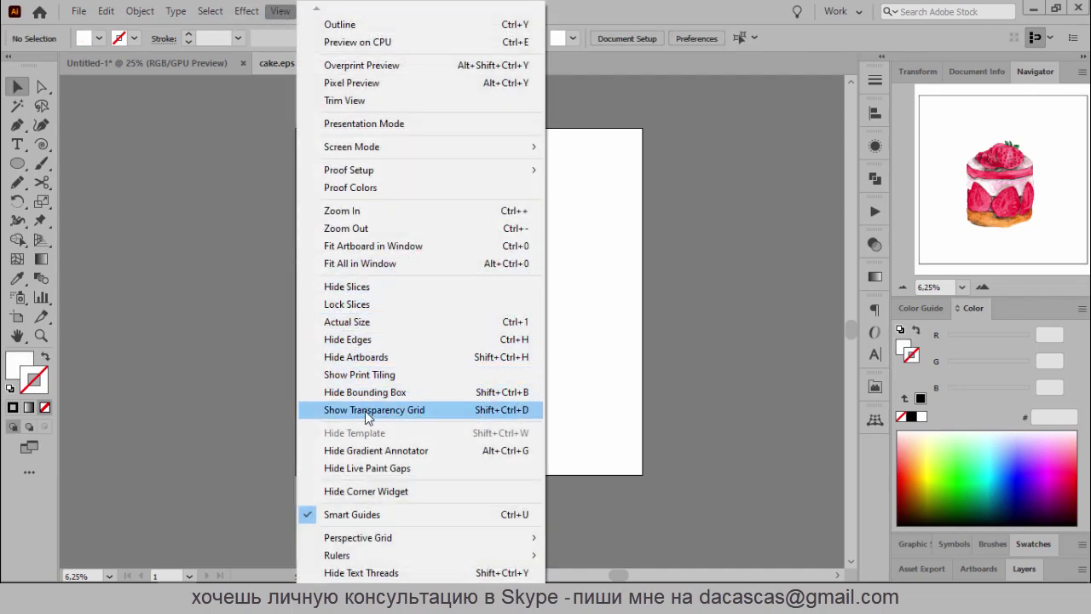
pyautogui.click(488, 412)
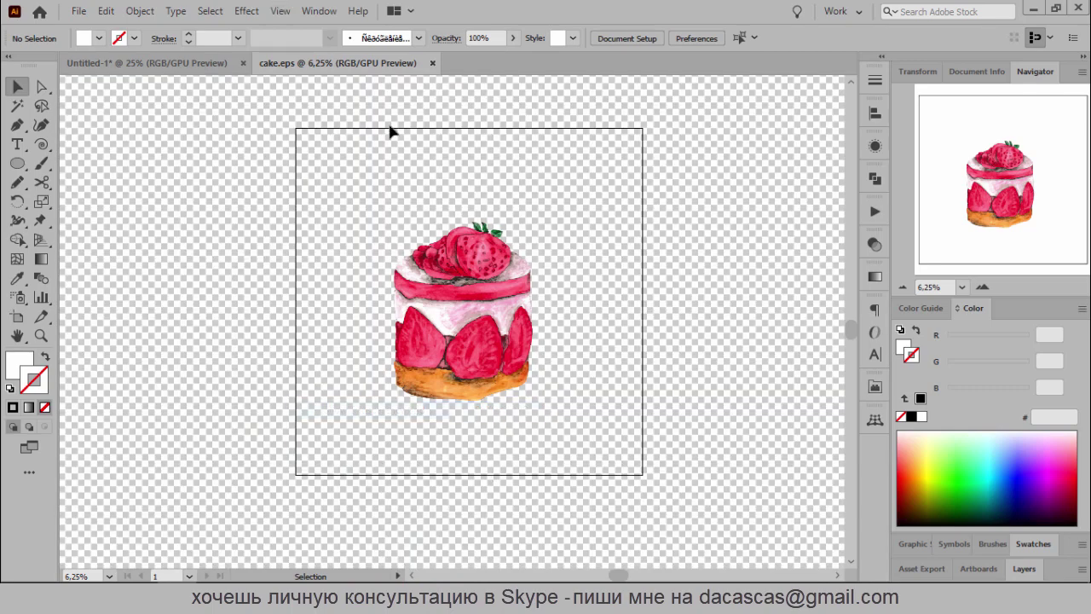
pyautogui.click(280, 11)
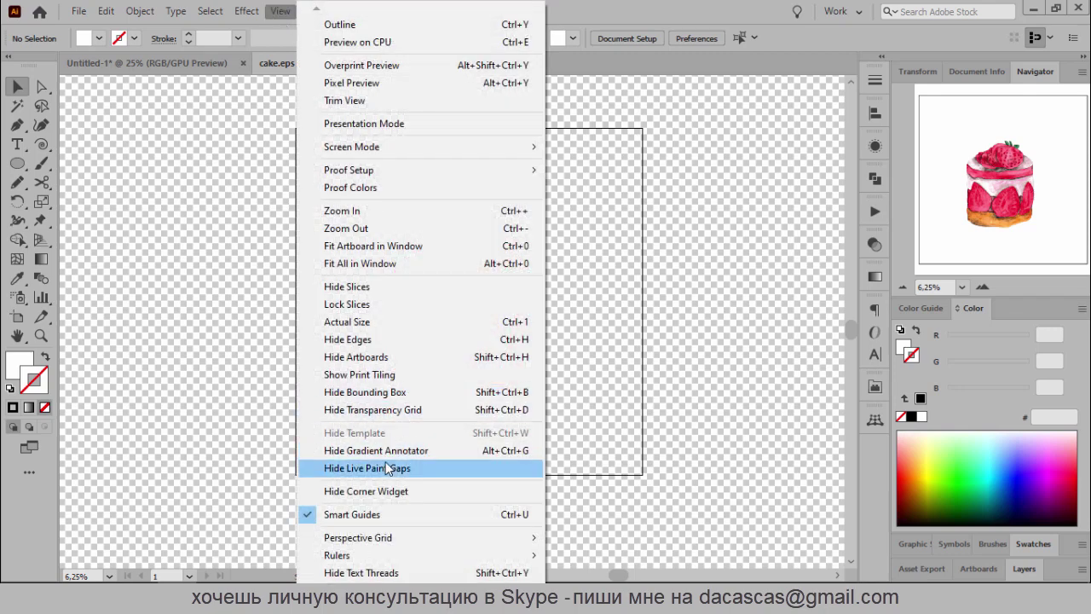
pyautogui.click(394, 414)
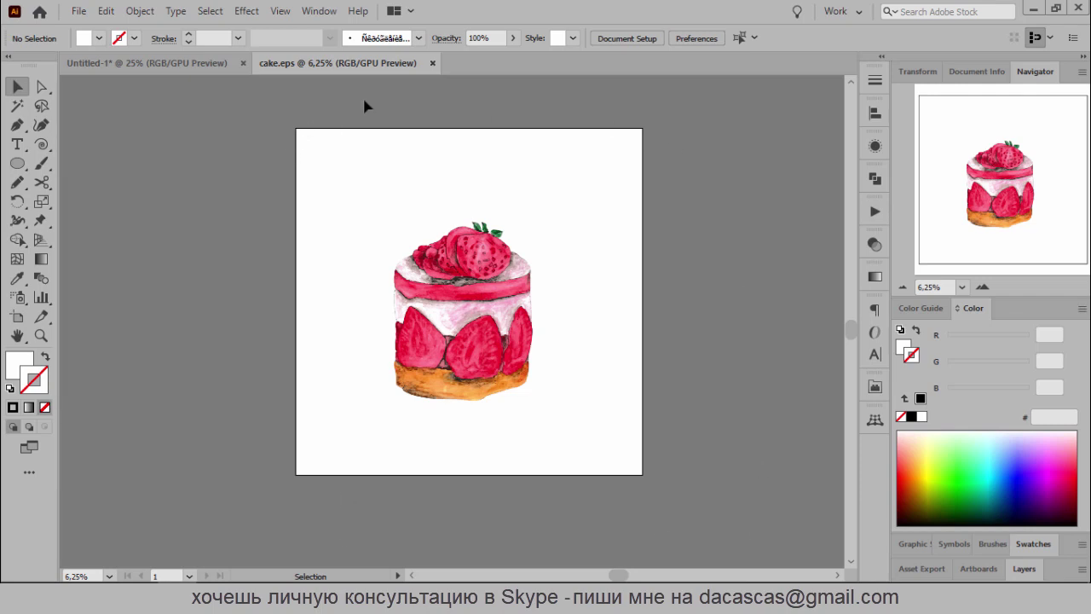
# Draw a white rectangle covering the whole cake.eps artboard
pyautogui.click(23, 169)
pyautogui.click(78, 217)
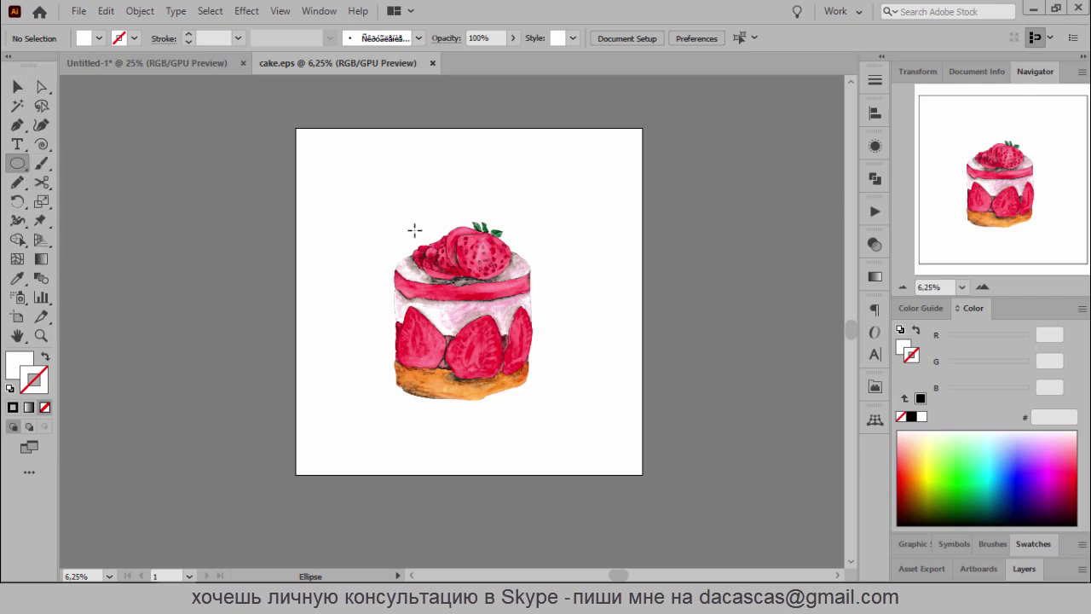
pyautogui.moveTo(296, 129); pyautogui.dragTo(642, 475)
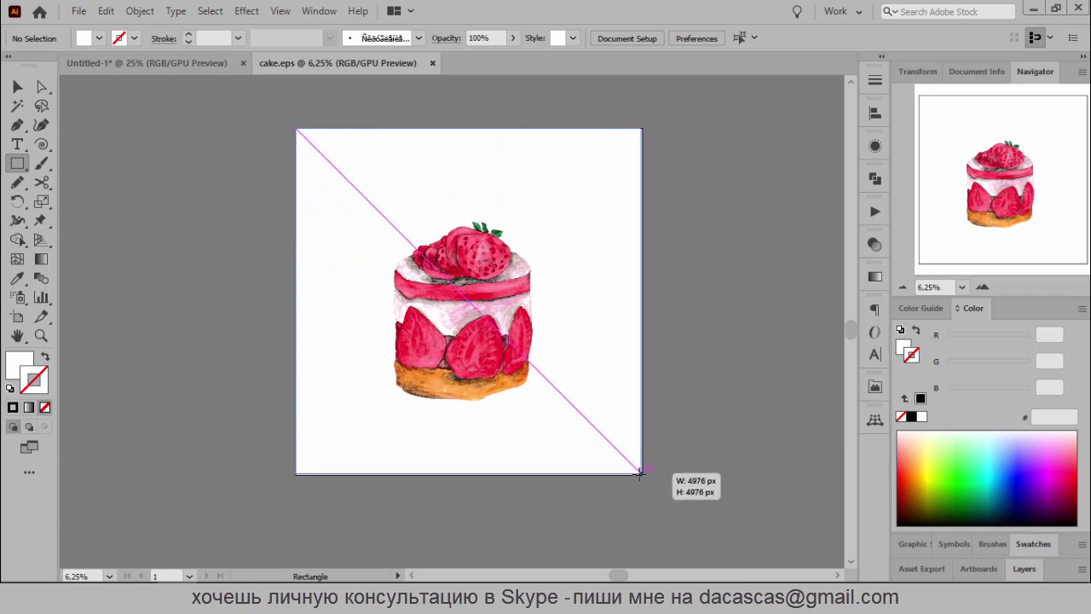
pyautogui.moveTo(642, 475); pyautogui.dragTo(642, 475)
pyautogui.click(18, 86)
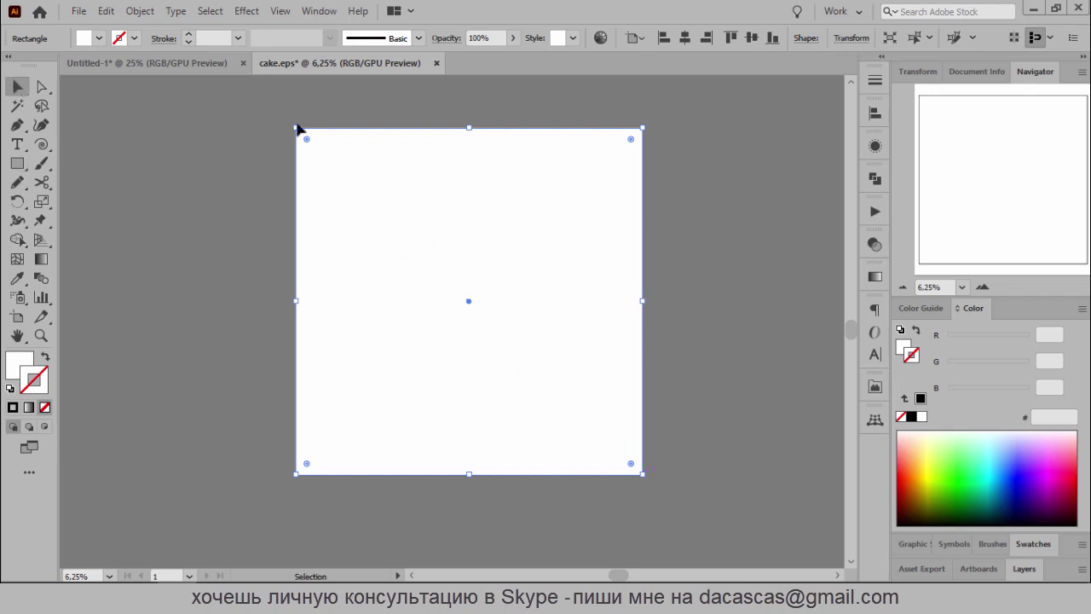
# Verify in Transform the rectangle sits at X/Y 0 px, 5000×5000 px, undoing a 5001 px slip
pyautogui.click(852, 38)
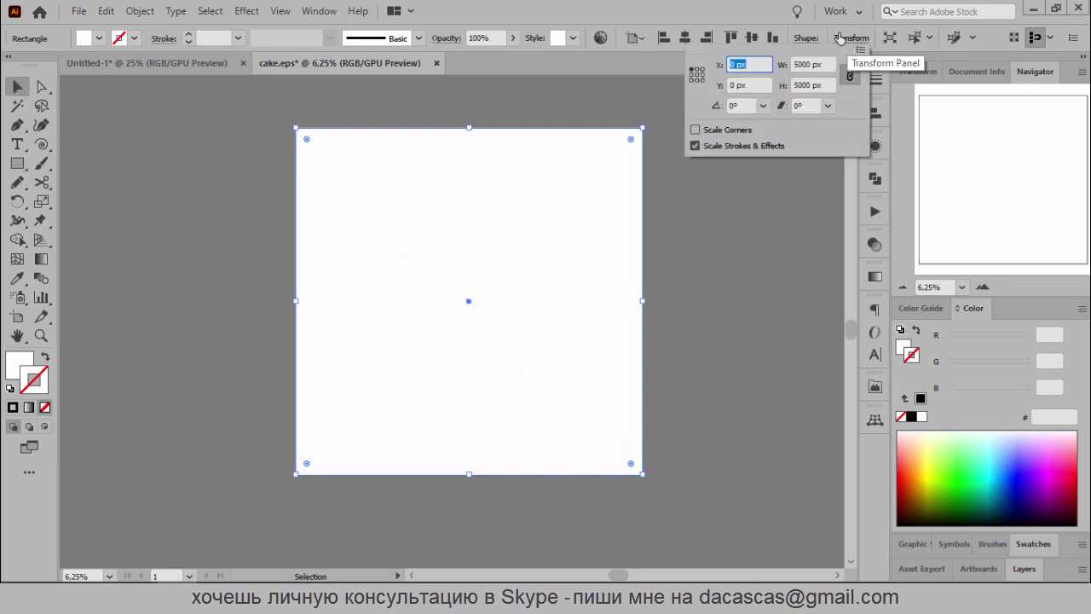
pyautogui.click(913, 68)
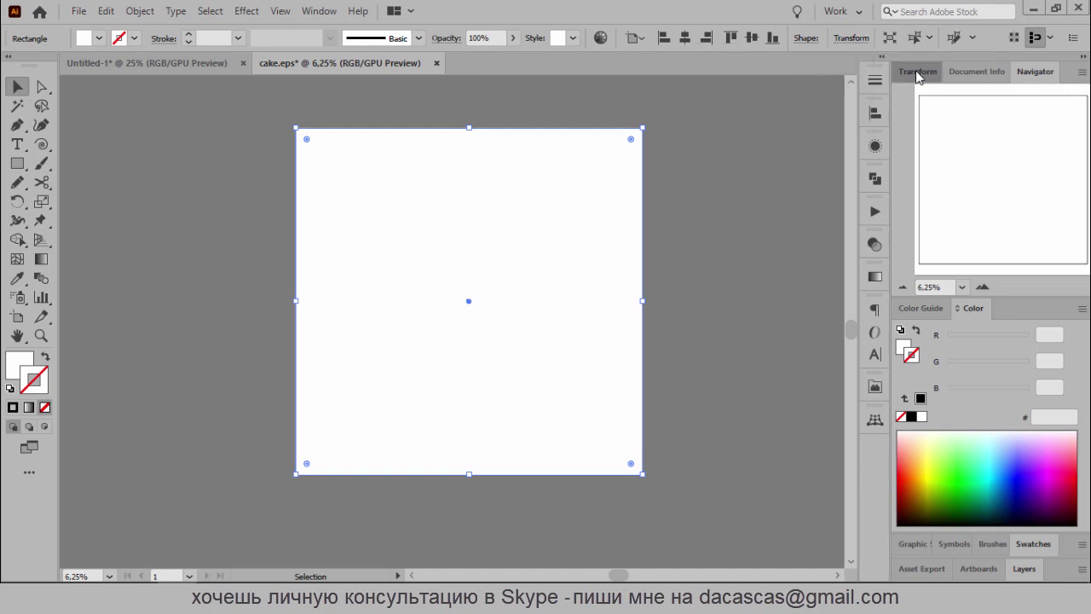
pyautogui.click(917, 73)
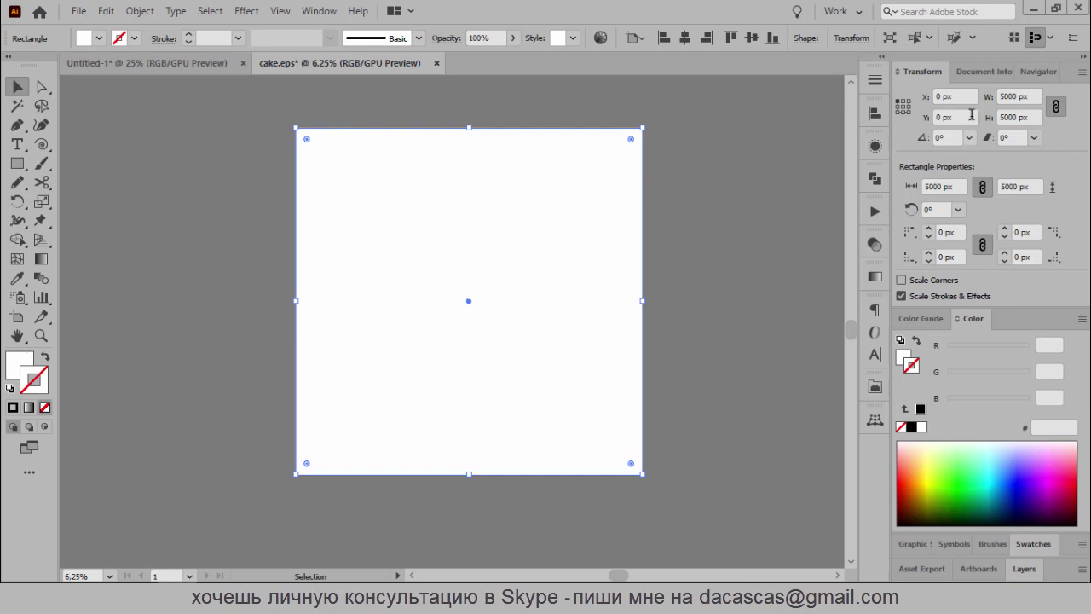
pyautogui.click(951, 96)
pyautogui.click(945, 116)
pyautogui.click(1034, 97)
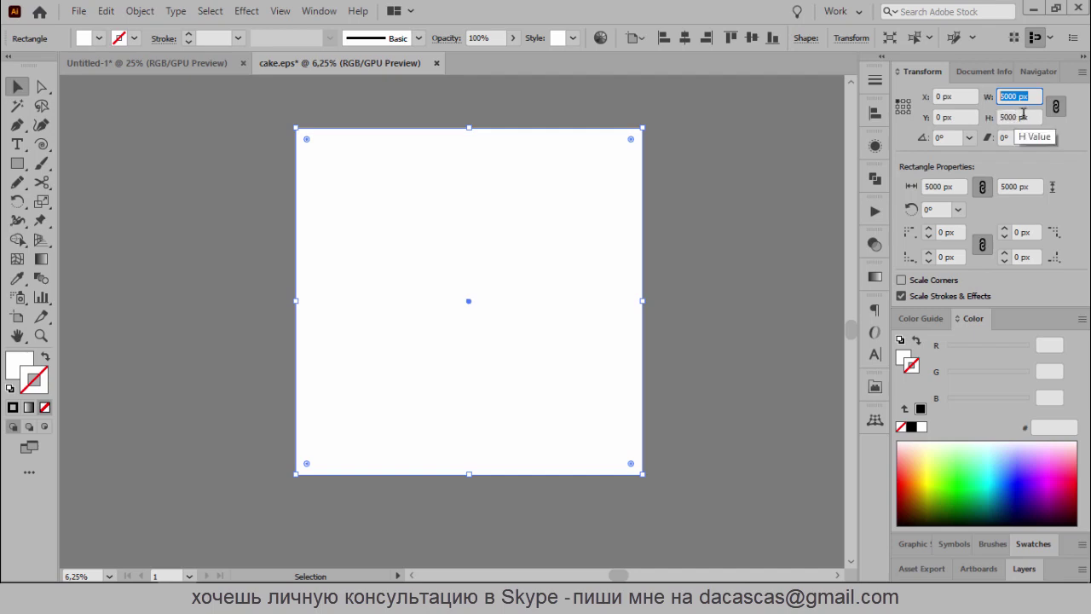
pyautogui.press('Tab')
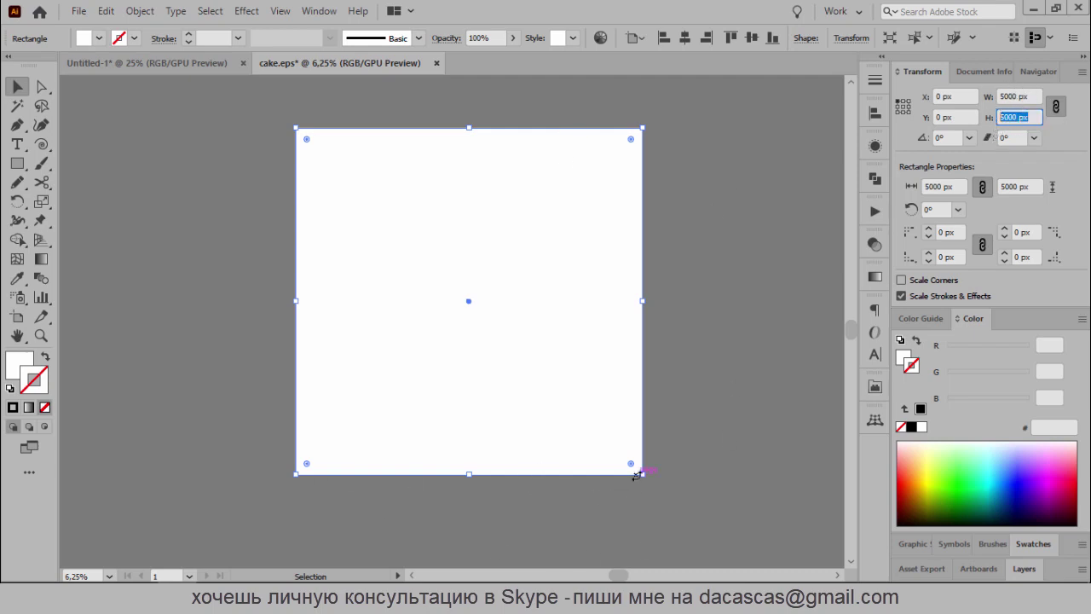
pyautogui.click(1016, 117)
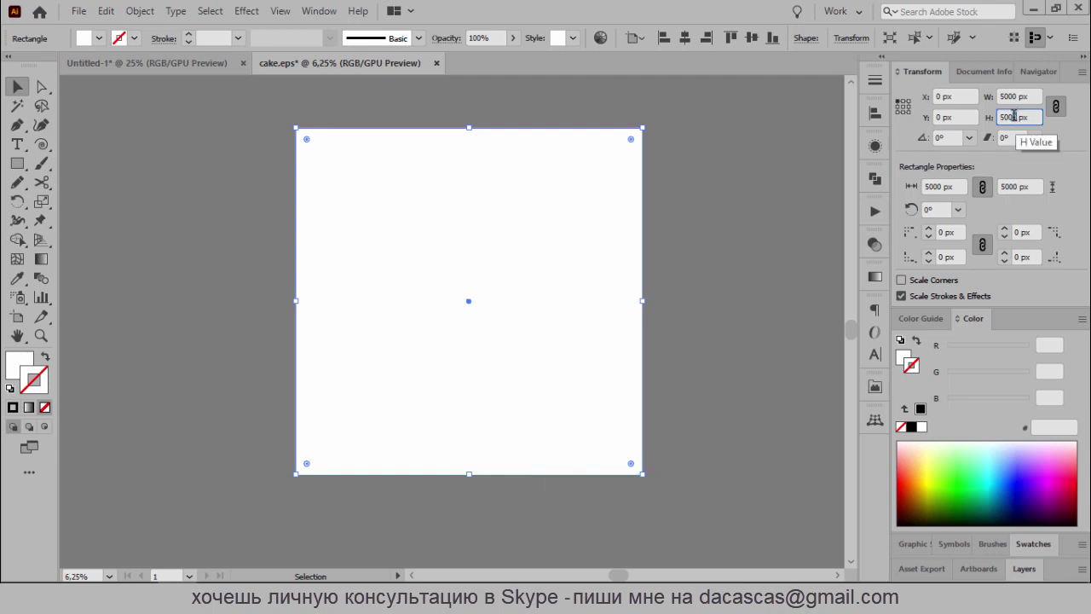
pyautogui.press('Up')
pyautogui.click(1021, 95)
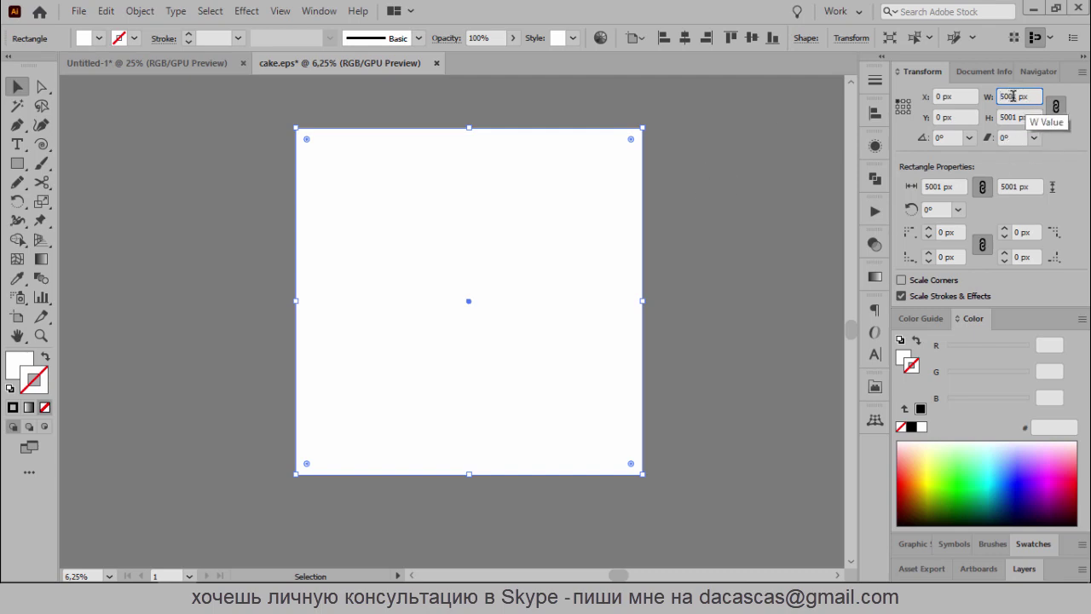
pyautogui.hotkey('ctrl', 'z')
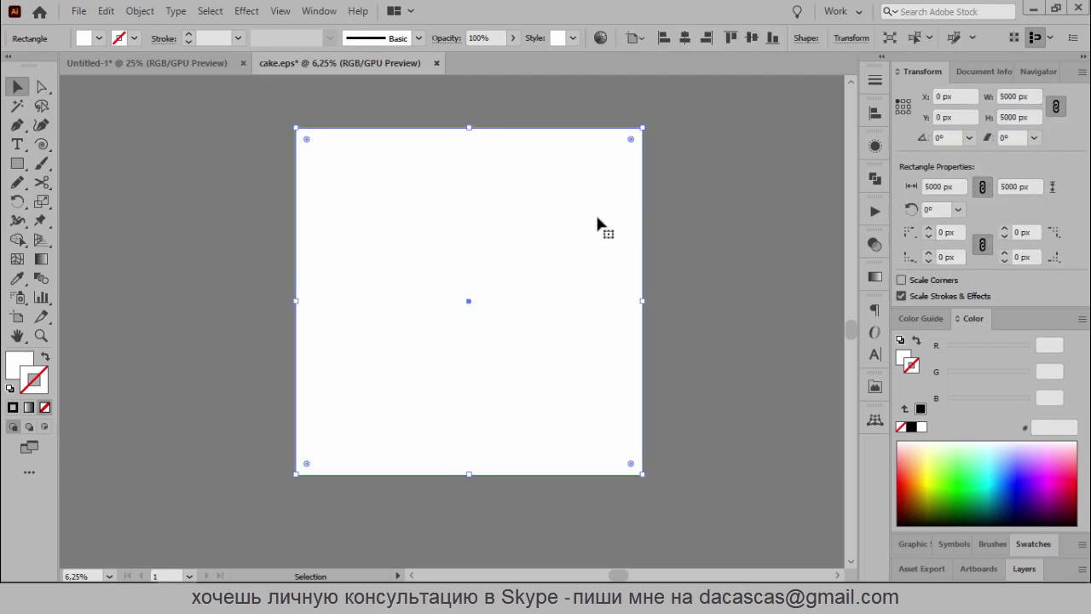
# Send the white rectangle behind the cake and expand the layer to locate it in Layers
pyautogui.rightClick(501, 211)
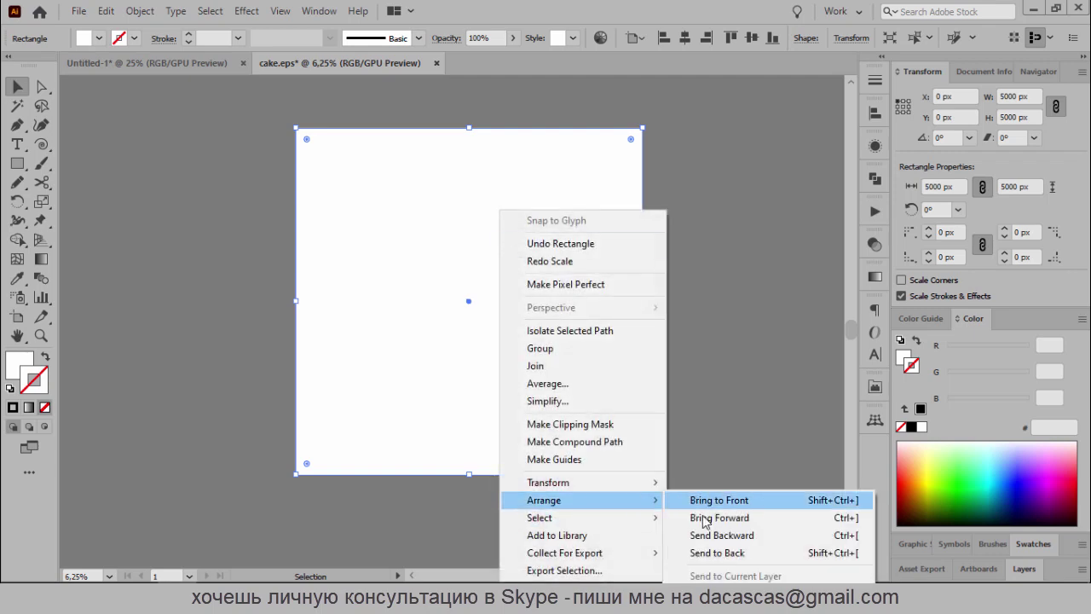
pyautogui.moveTo(562, 500)
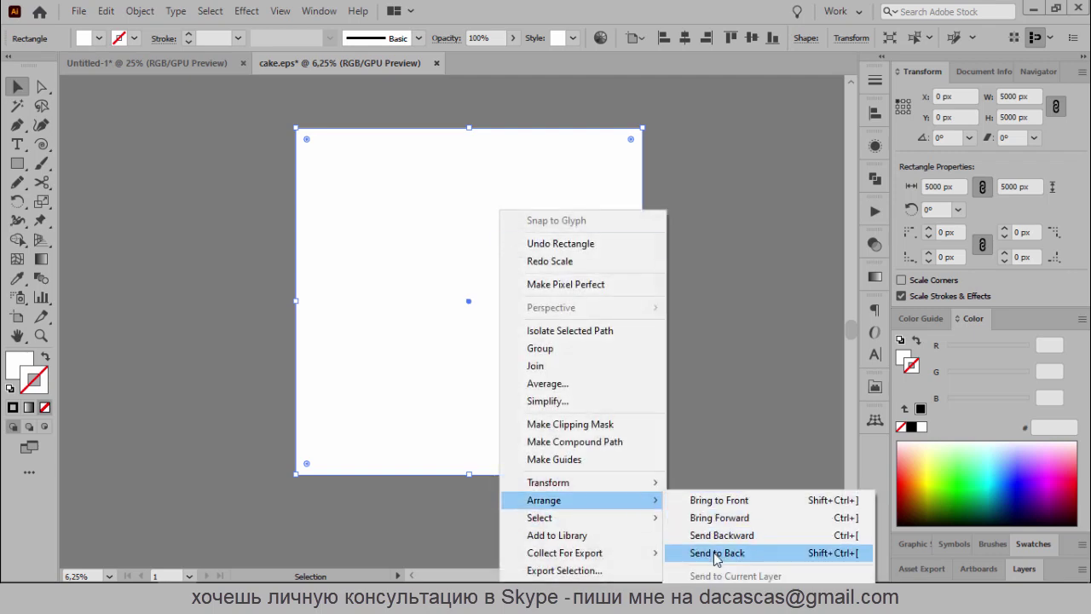
pyautogui.click(171, 132)
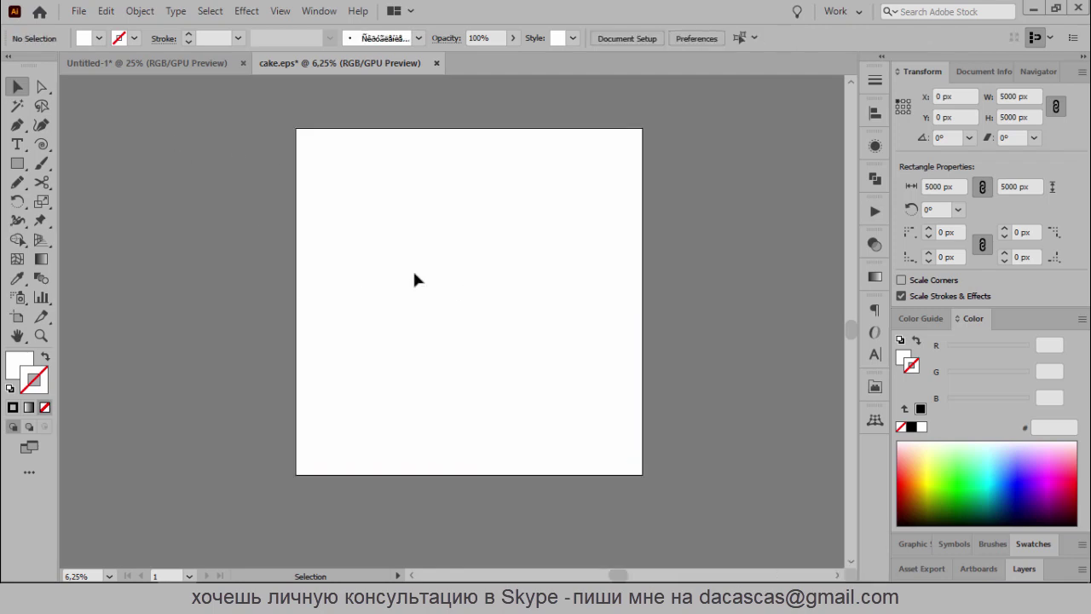
pyautogui.click(414, 279)
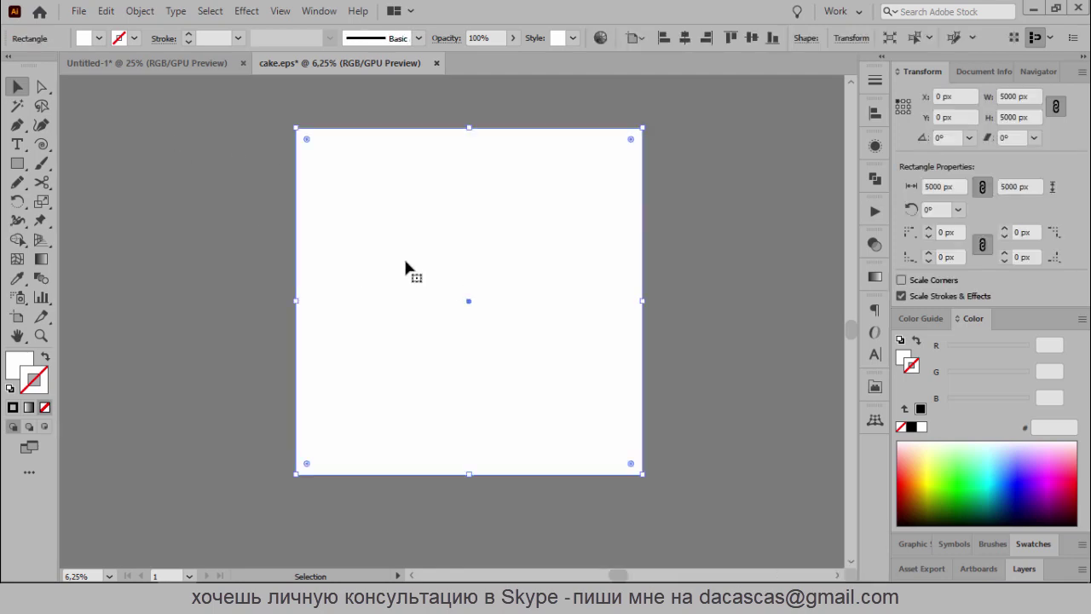
pyautogui.click(1024, 568)
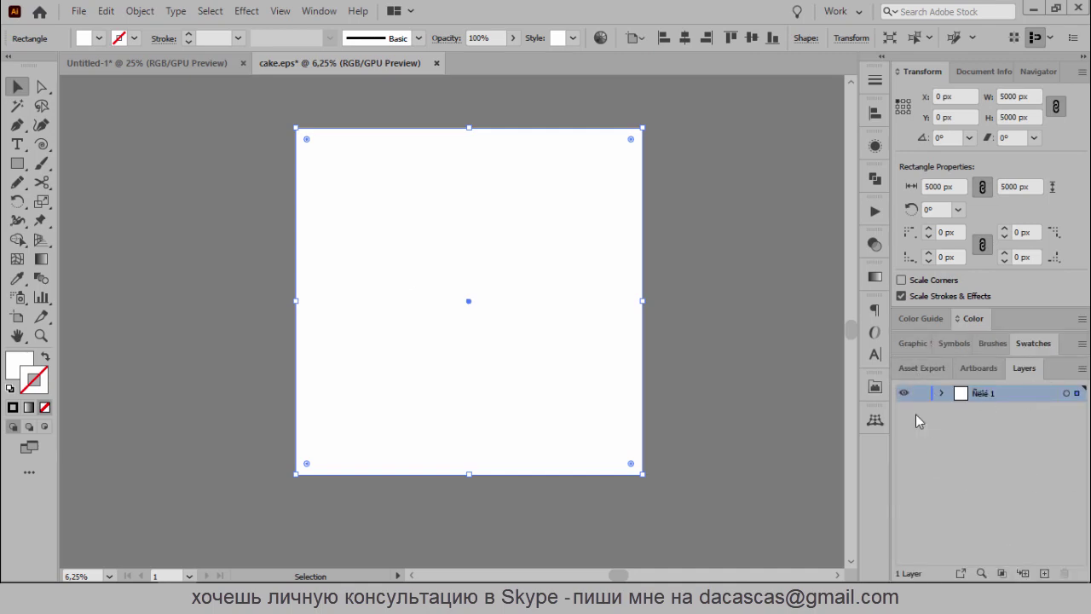
pyautogui.rightClick(510, 271)
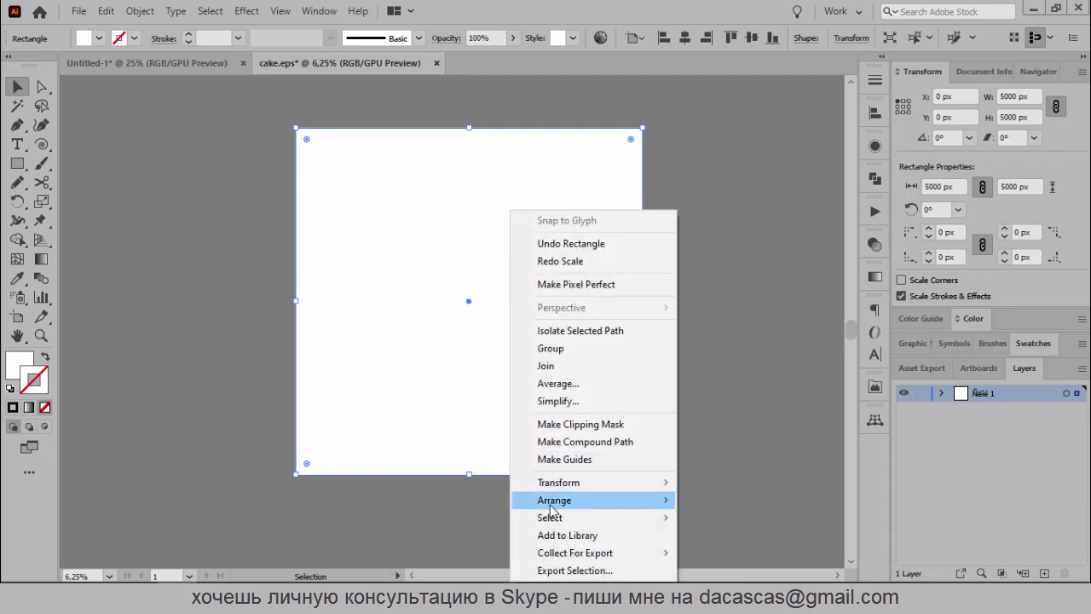
pyautogui.moveTo(554, 501)
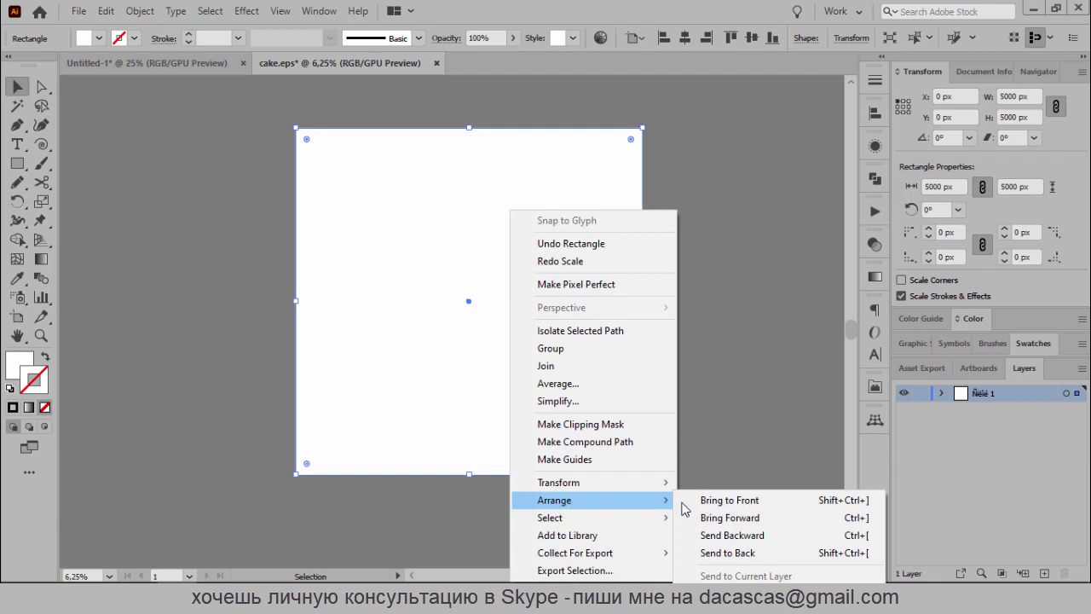
pyautogui.click(731, 553)
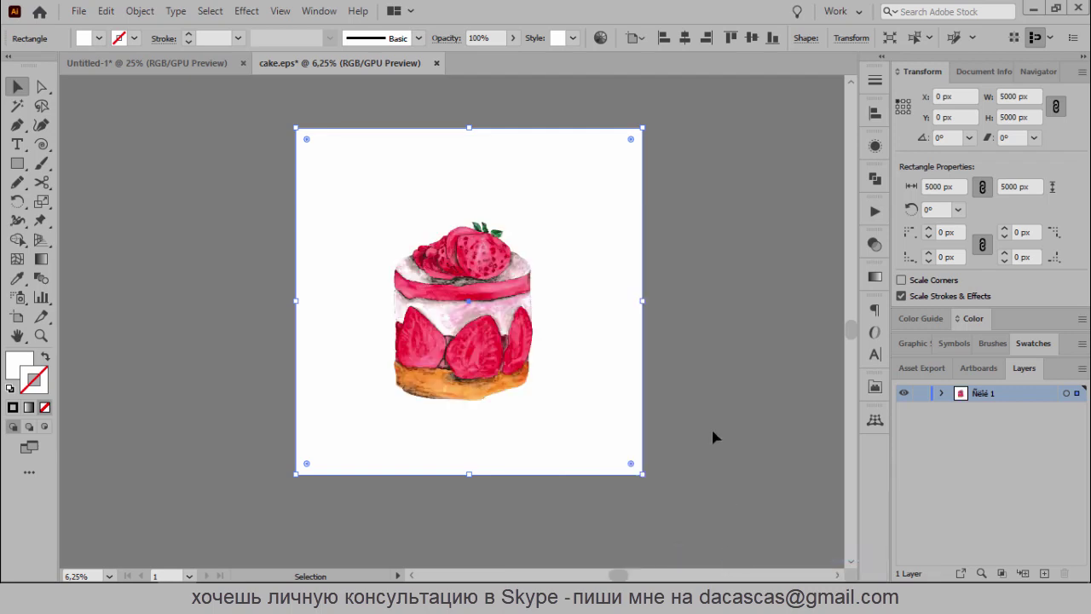
pyautogui.click(942, 393)
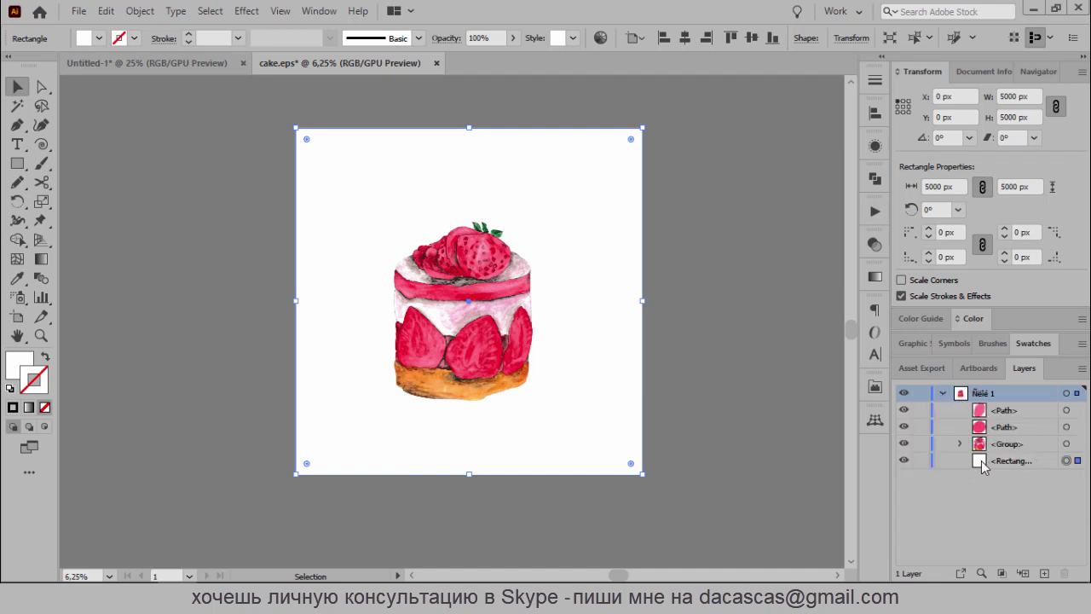
pyautogui.moveTo(996, 462)
pyautogui.mouseDown()
pyautogui.moveTo(994, 404)
pyautogui.moveTo(982, 469)
pyautogui.mouseUp()
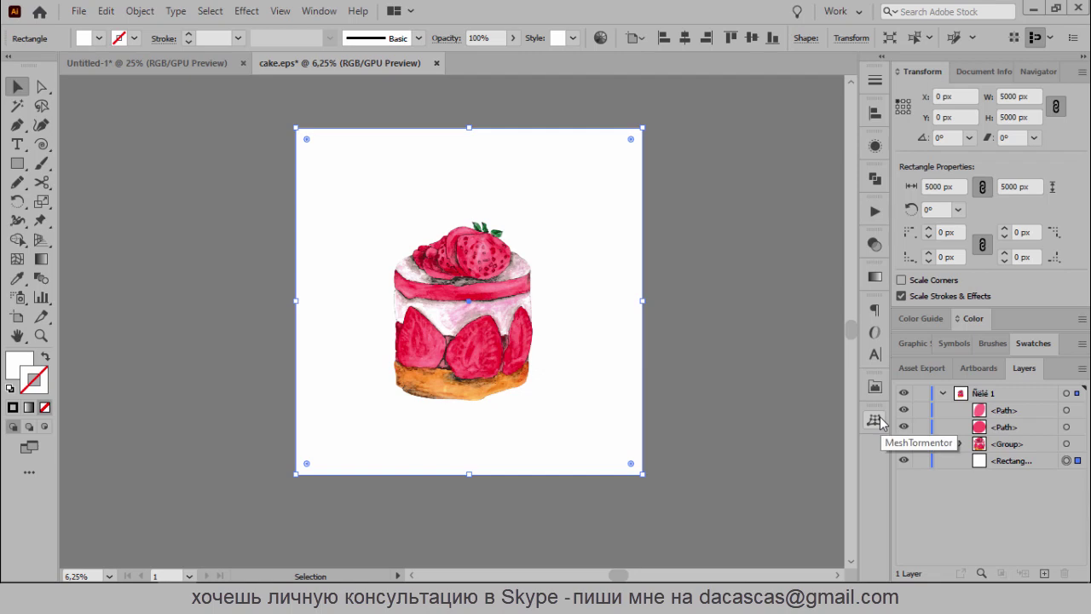
# Add a new Layer 2 from the Layers flyout and move it below the original layer
pyautogui.click(943, 393)
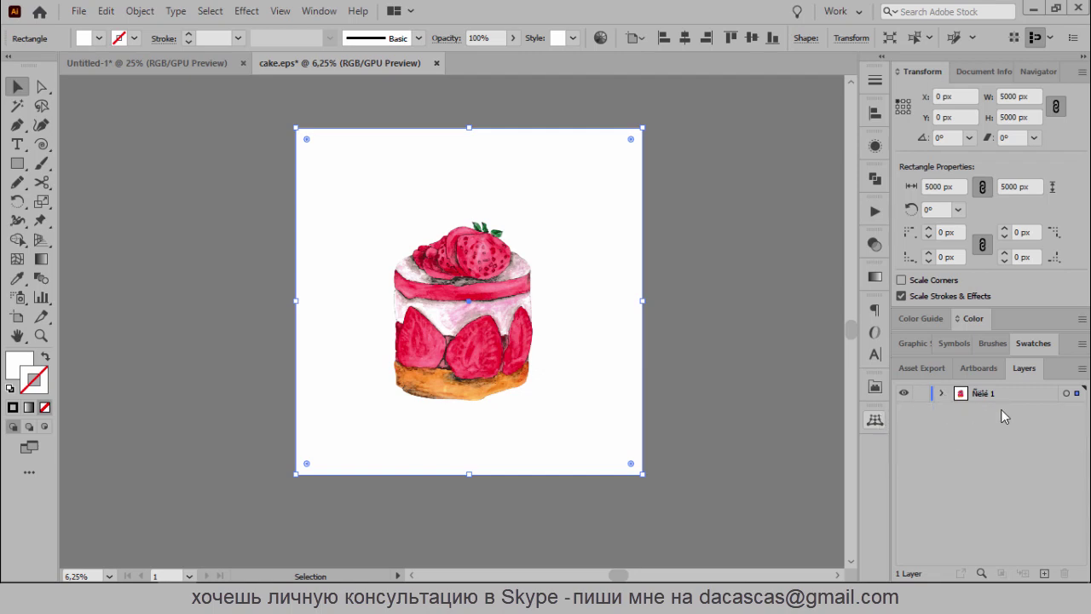
pyautogui.click(1082, 369)
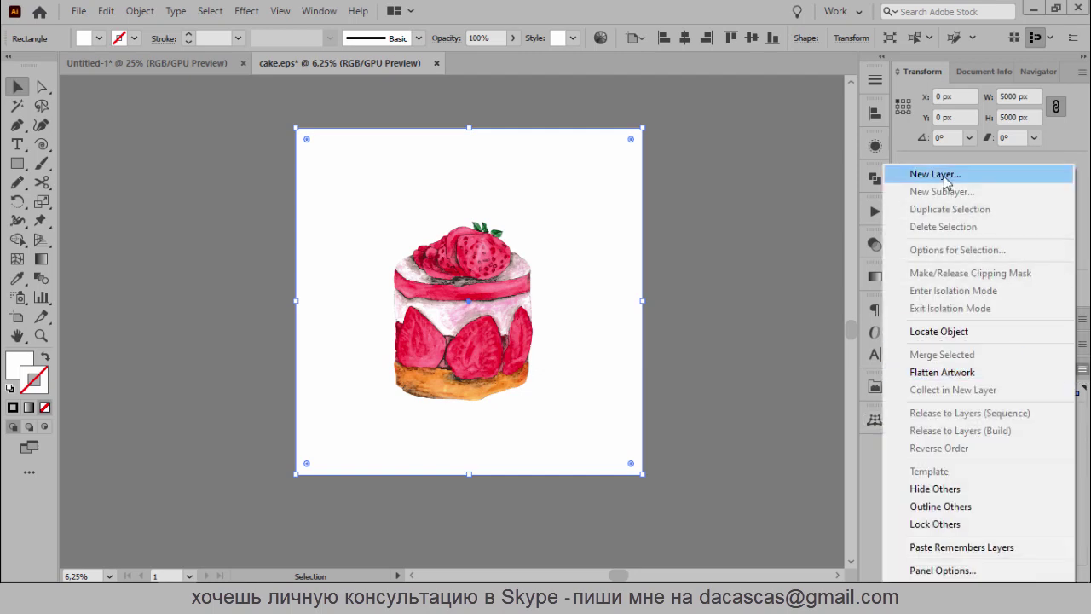
pyautogui.click(945, 176)
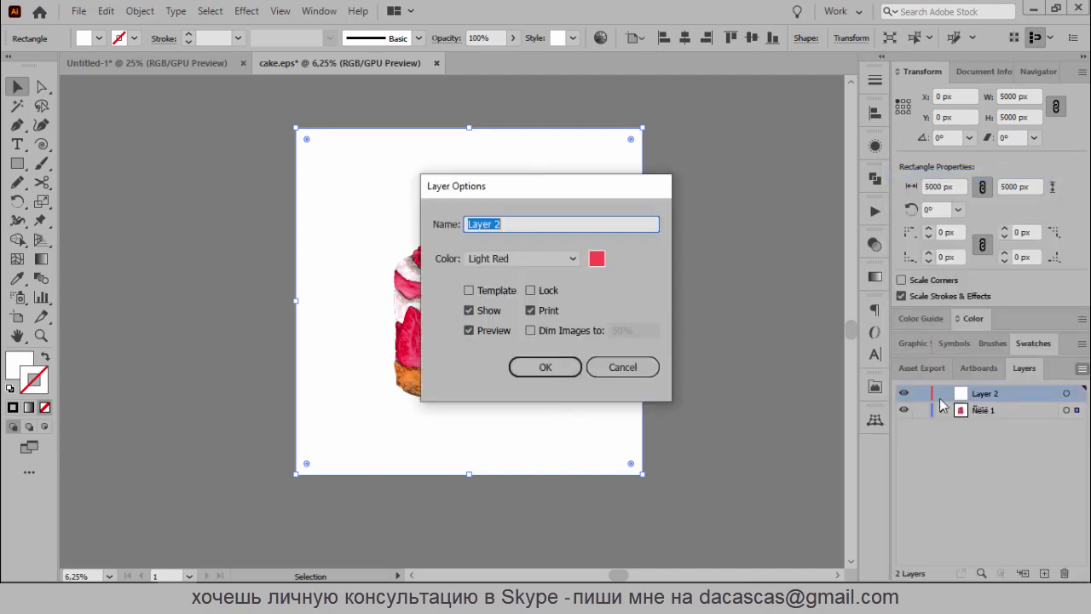
pyautogui.click(551, 368)
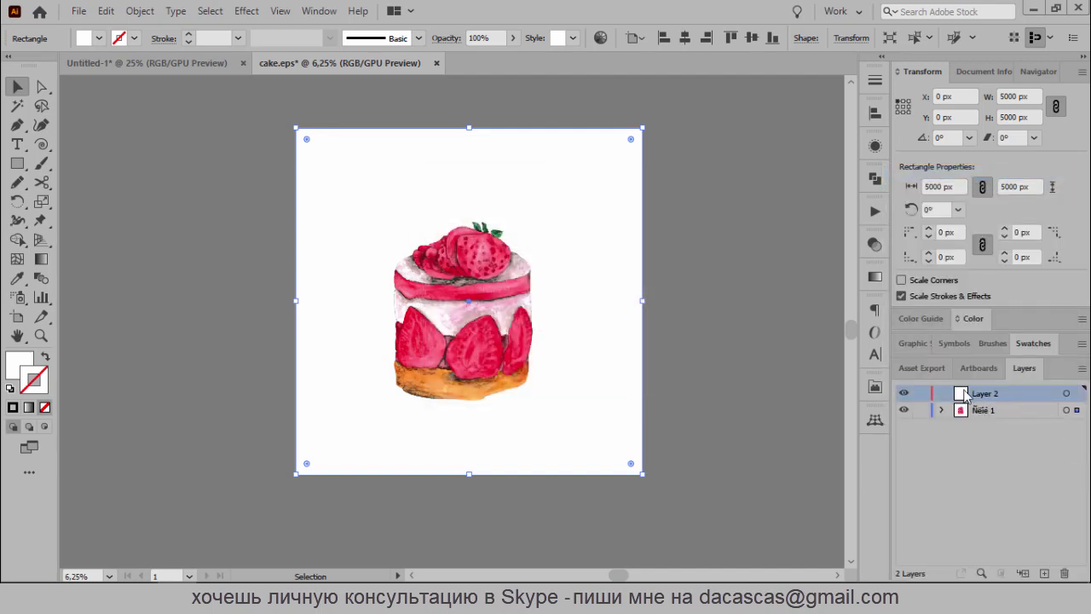
pyautogui.moveTo(961, 394); pyautogui.dragTo(963, 418)
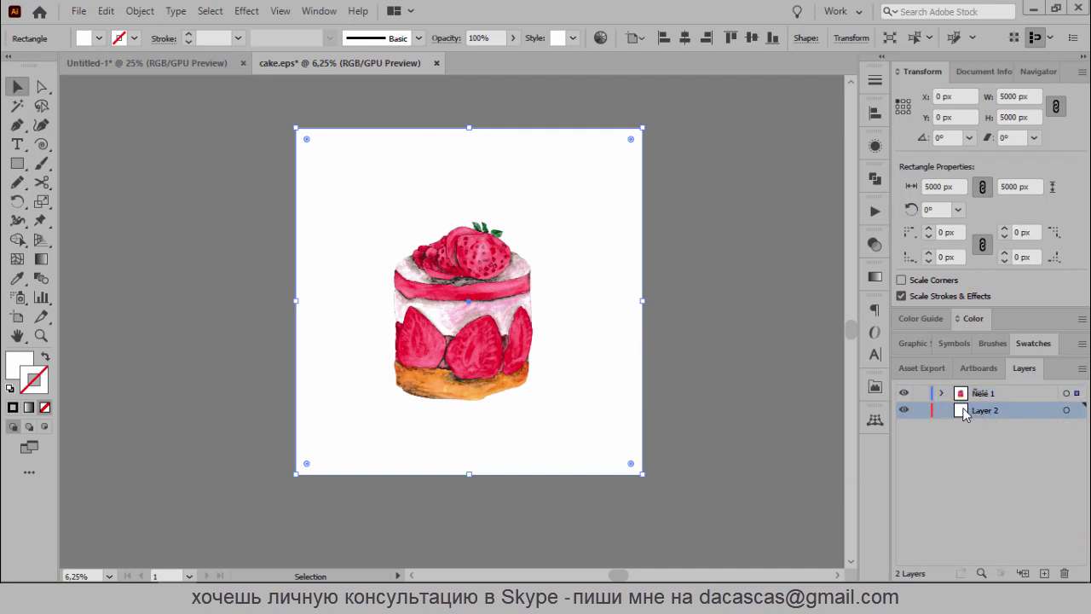
# Delete the empty Layer 2, leaving all artwork in the original layer, and deselect everything
pyautogui.moveTo(963, 414); pyautogui.dragTo(1072, 572)
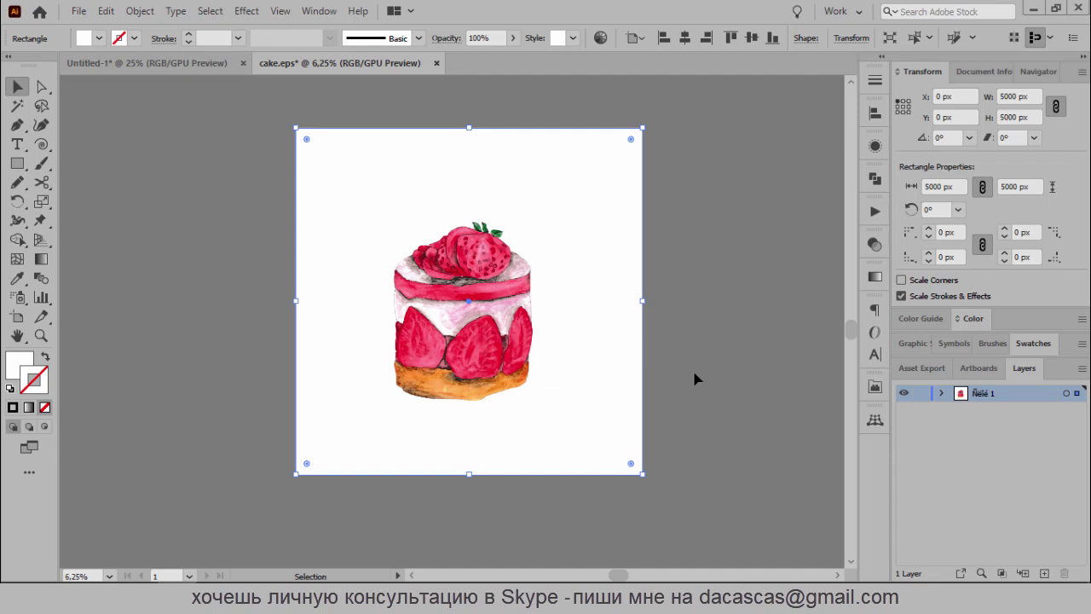
pyautogui.click(693, 367)
pyautogui.click(620, 208)
pyautogui.click(185, 247)
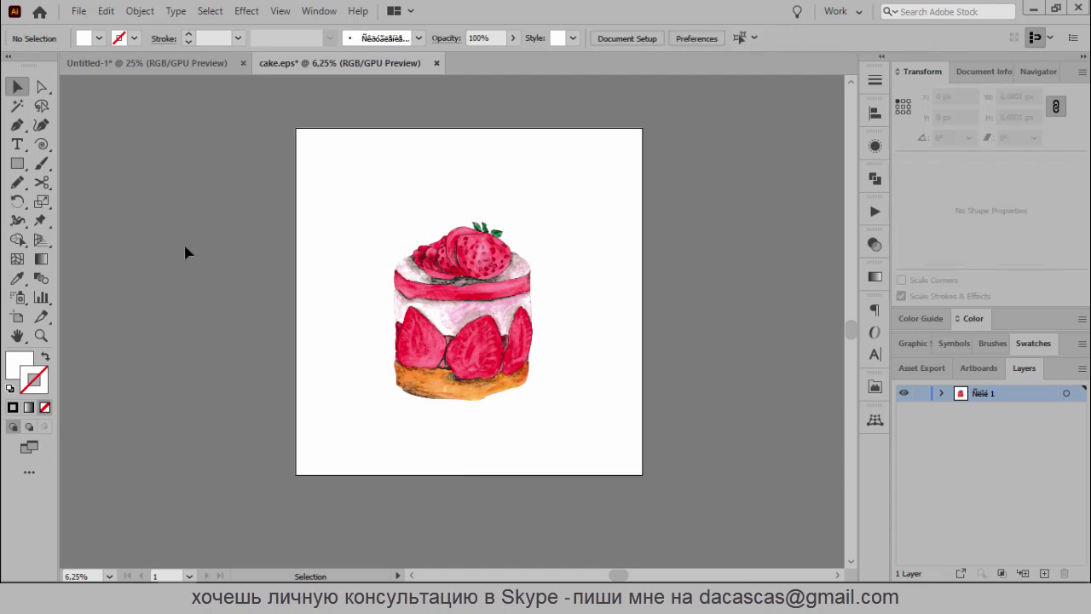